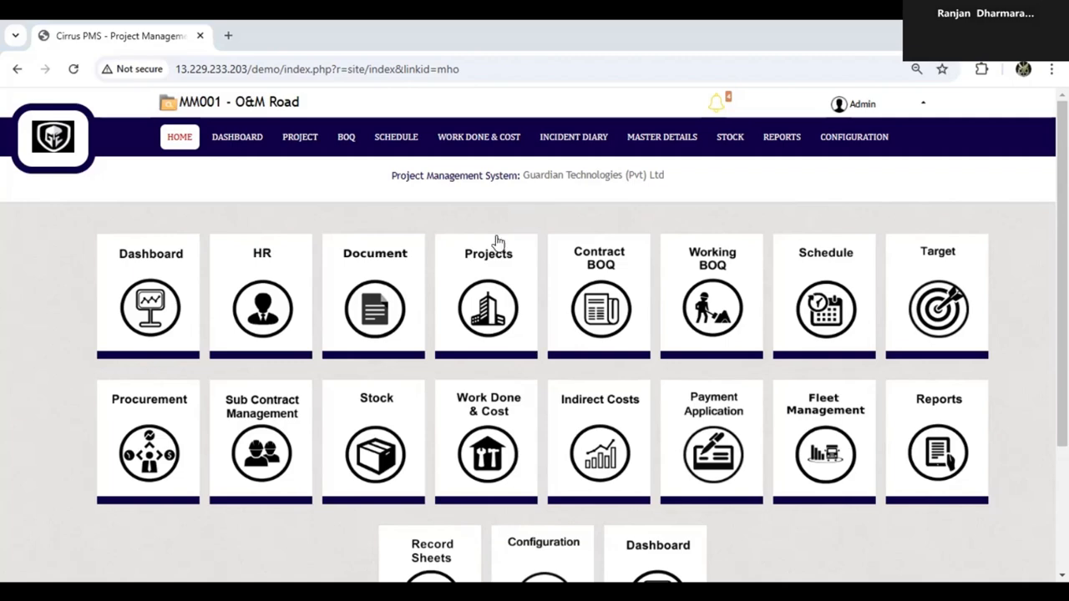
Open the projects list and examine the listed projects with their codes, dates, types, categories, statuses and clients.
left_click(493, 261)
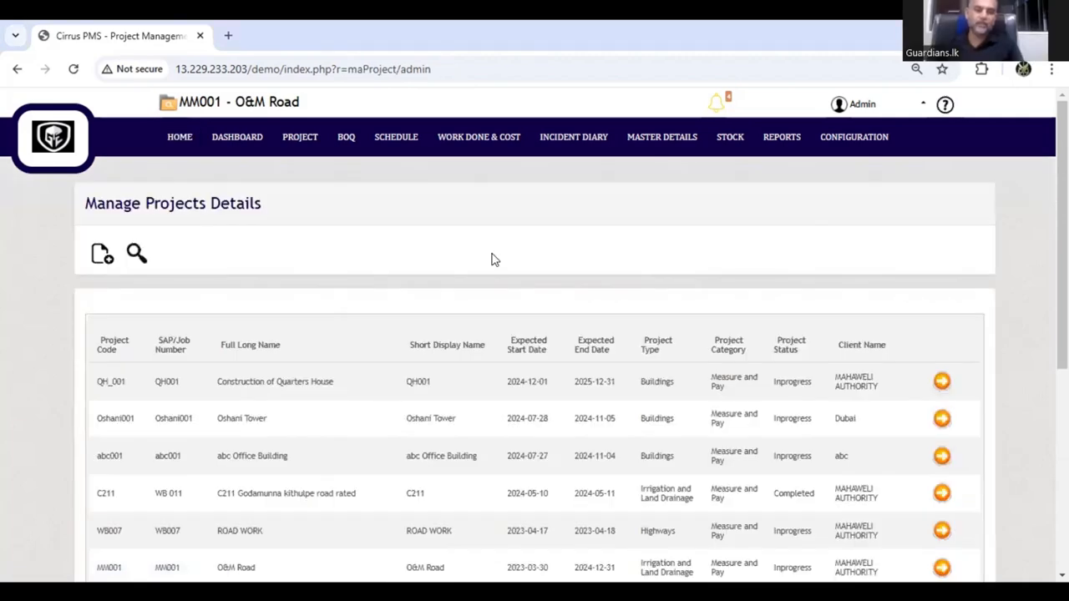
scroll(492, 259, "down", 5)
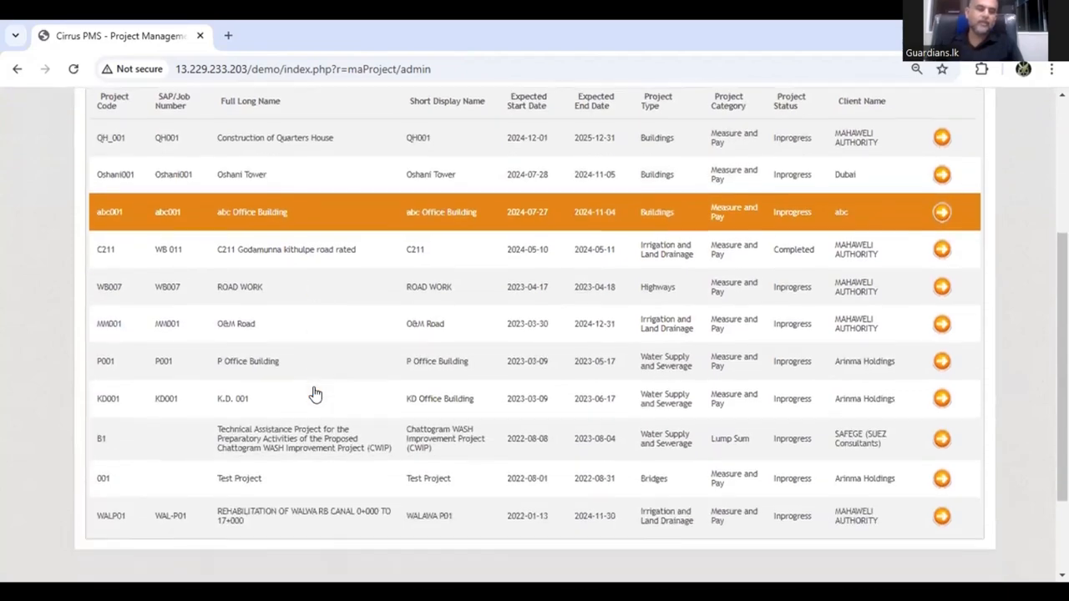
scroll(307, 431, "up", 5)
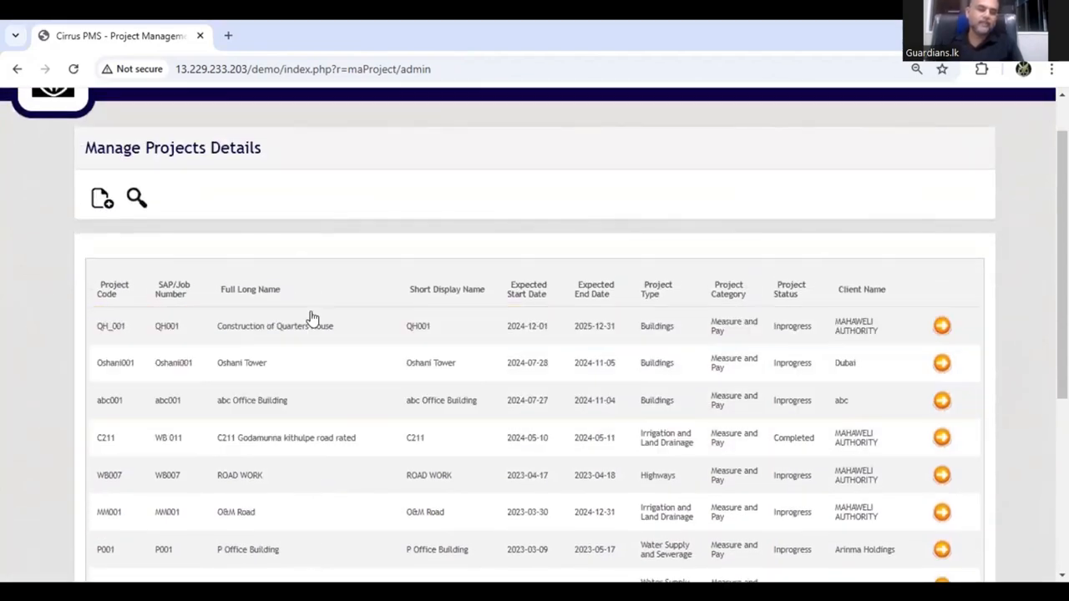
scroll(292, 426, "down", 5)
scroll(275, 465, "up", 5)
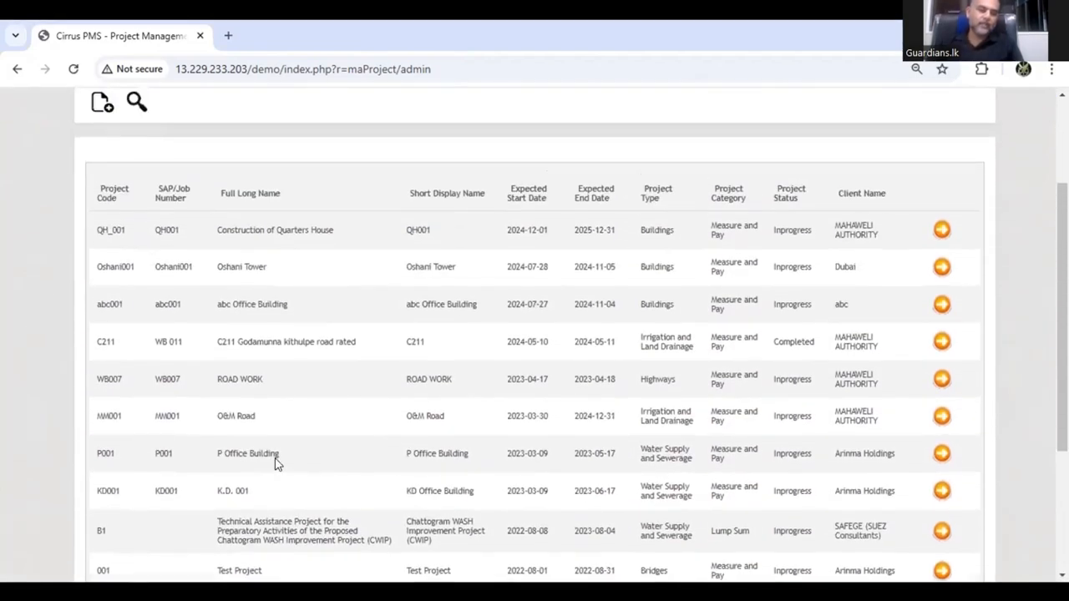
scroll(258, 484, "up", 1)
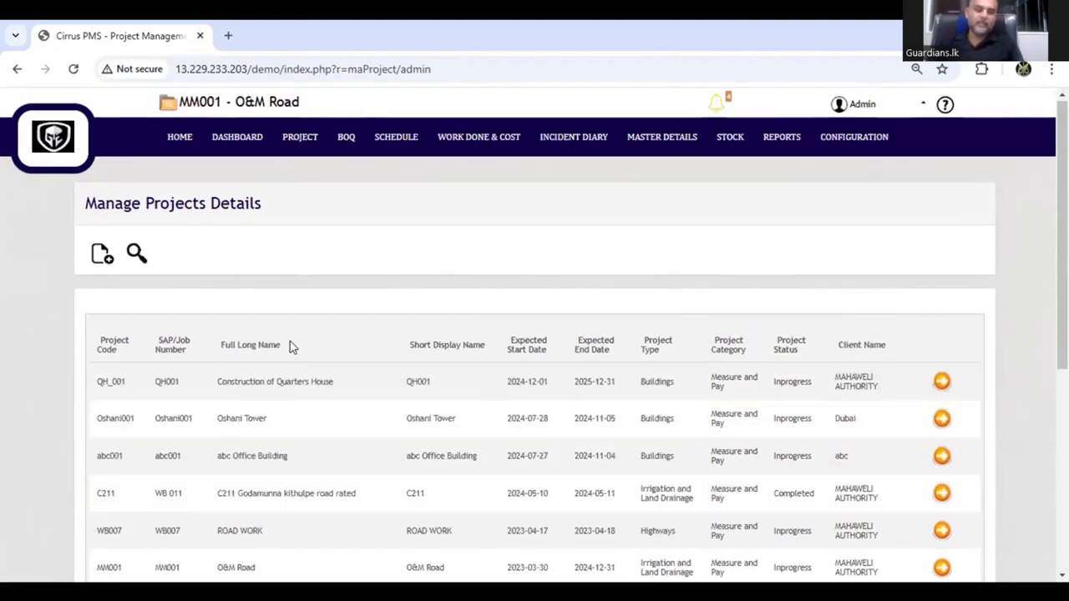
scroll(271, 485, "down", 3)
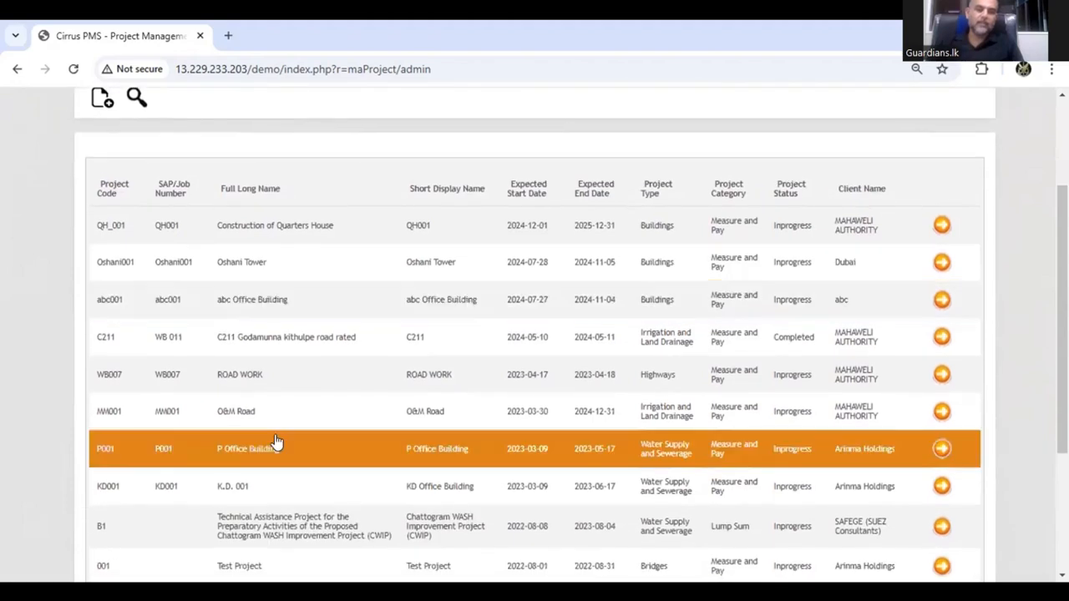
scroll(279, 401, "up", 1)
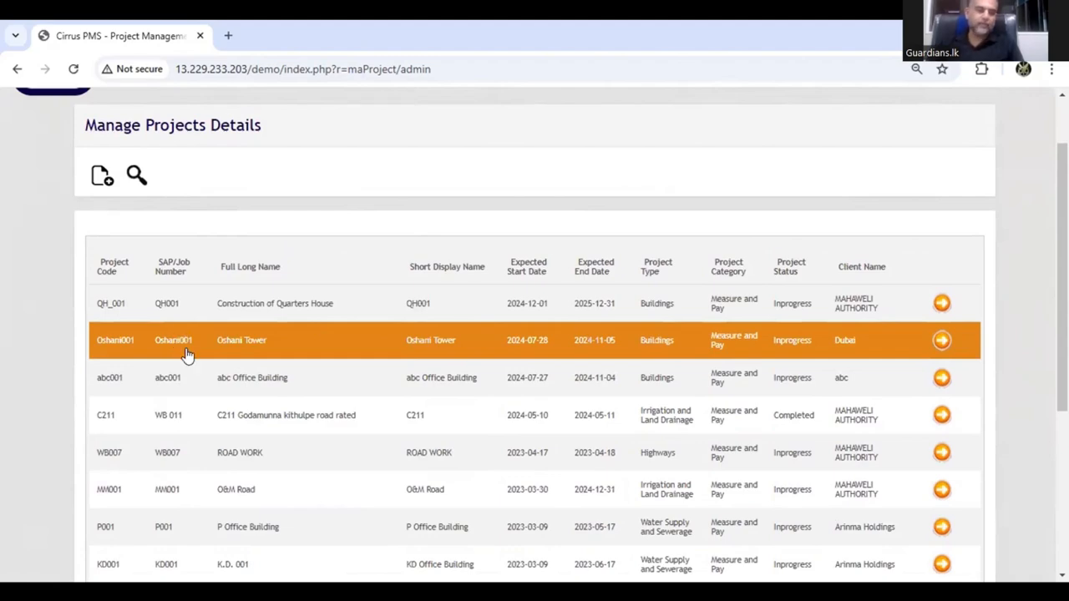
scroll(169, 451, "down", 2)
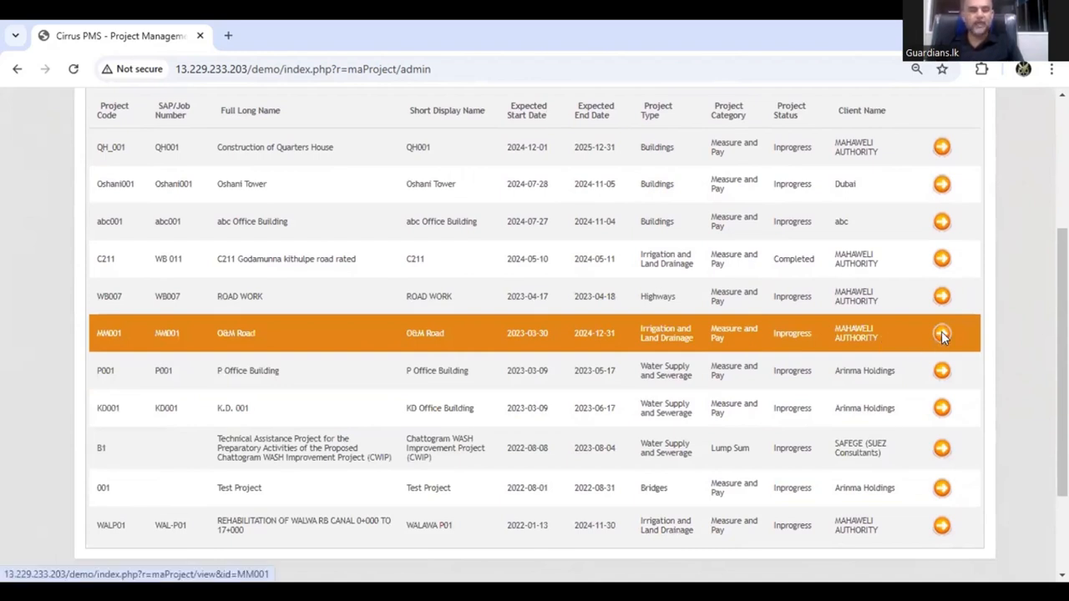
Open the details of project MM001 (O&M Road) and review its general information.
left_click(943, 334)
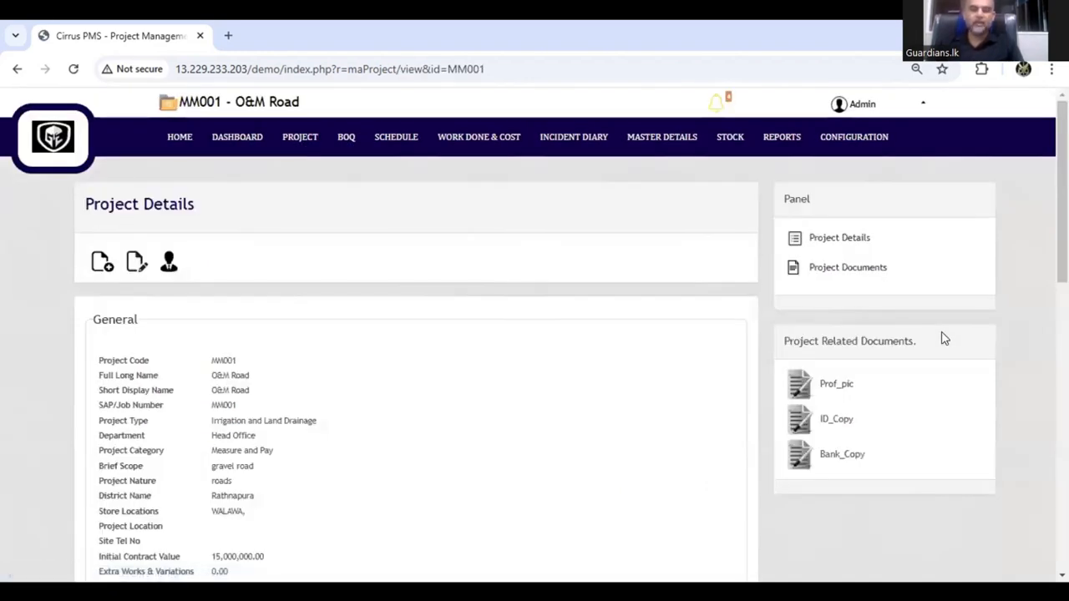
scroll(311, 316, "down", 3)
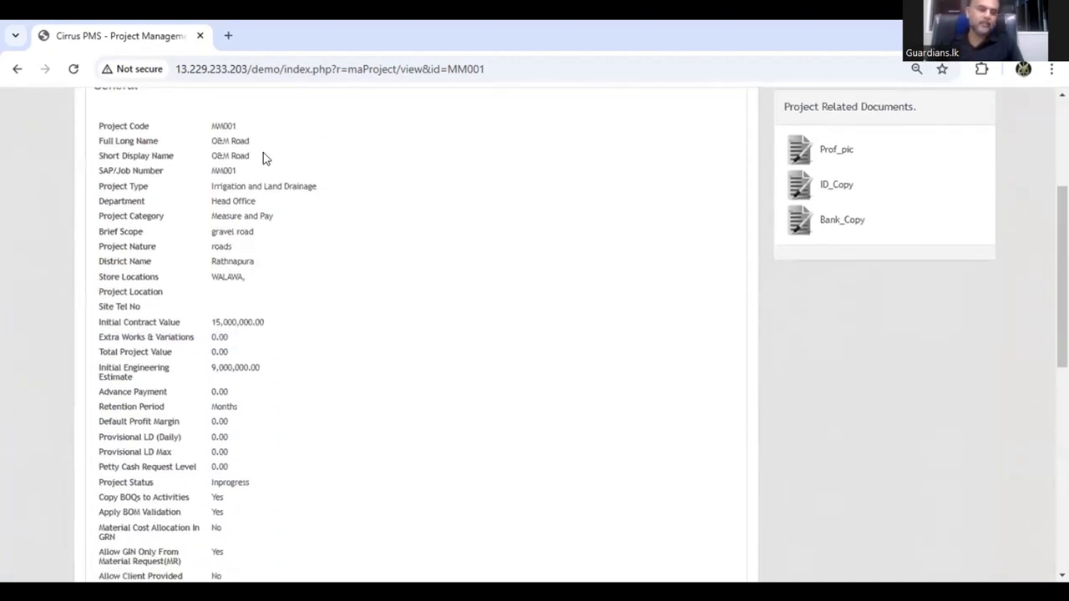
scroll(248, 318, "down", 4)
scroll(246, 434, "down", 1)
scroll(245, 431, "up", 5)
scroll(245, 431, "up", 3)
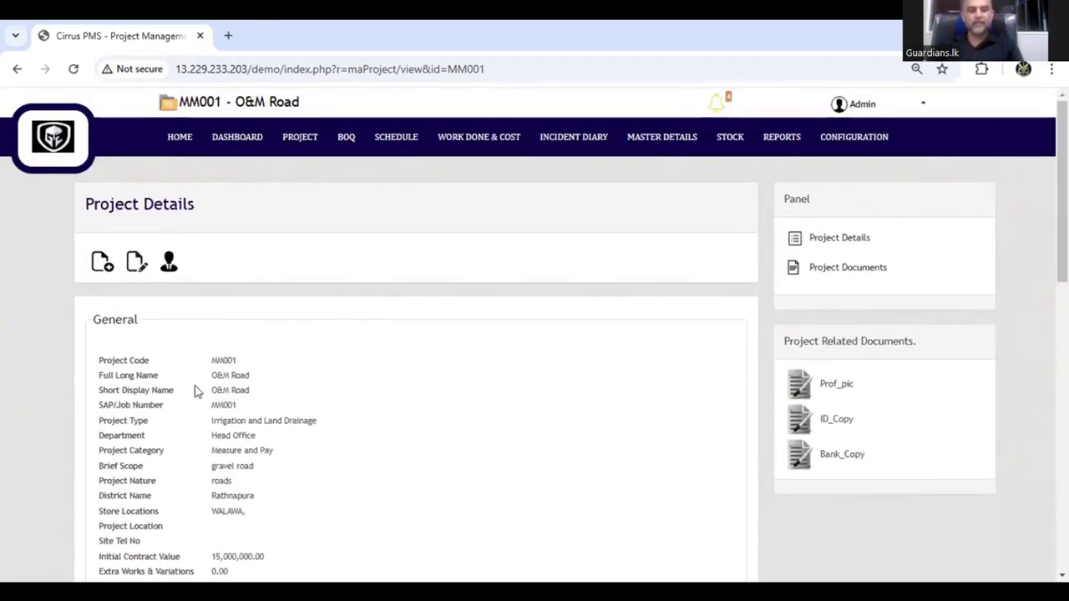
Review the O&M Road project's update form from the general fields through other information, and return to the projects list without saving.
left_click(136, 264)
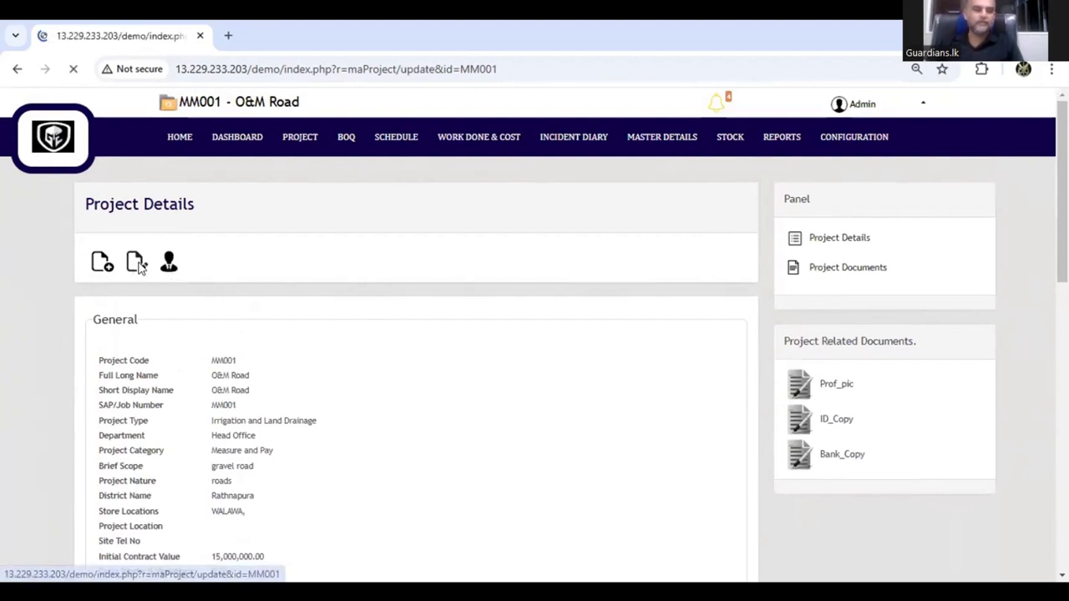
scroll(359, 341, "down", 2)
scroll(350, 351, "down", 1)
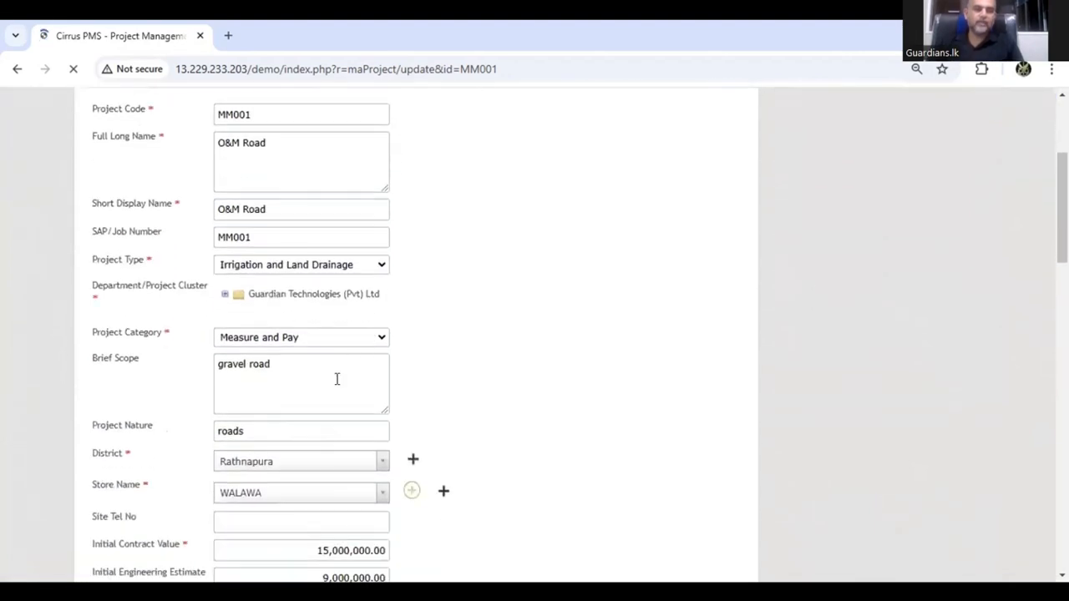
scroll(320, 430, "down", 3)
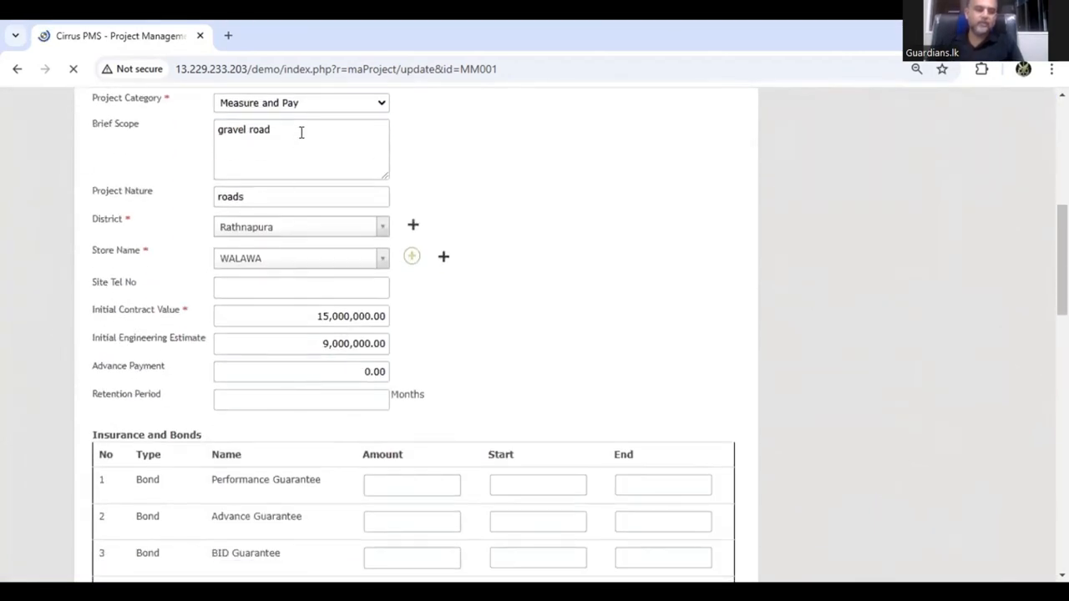
scroll(304, 426, "down", 6)
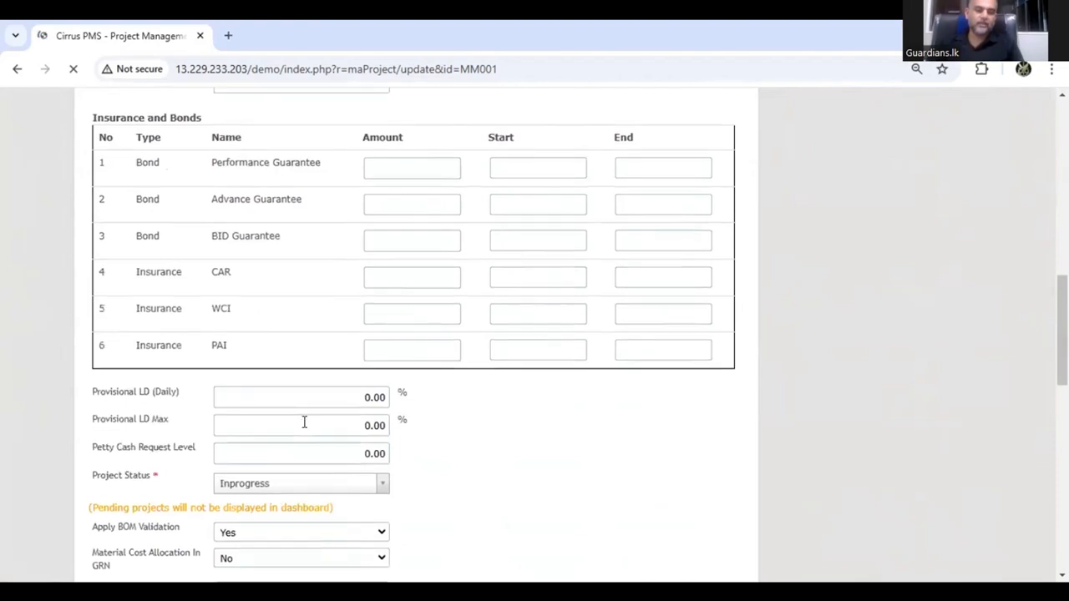
scroll(305, 423, "down", 5)
scroll(305, 424, "up", 3)
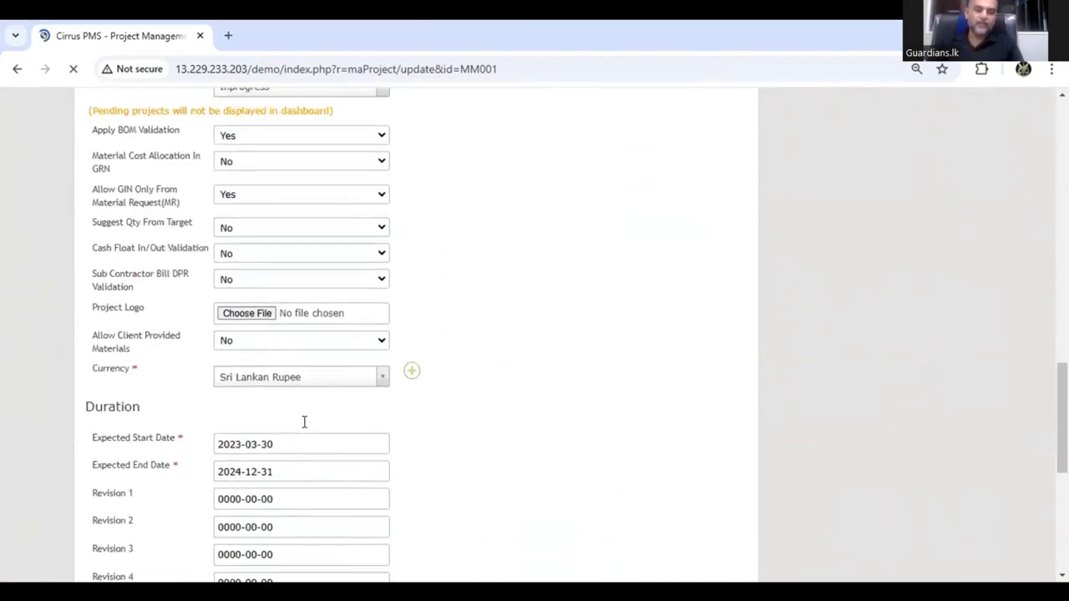
scroll(305, 426, "down", 4)
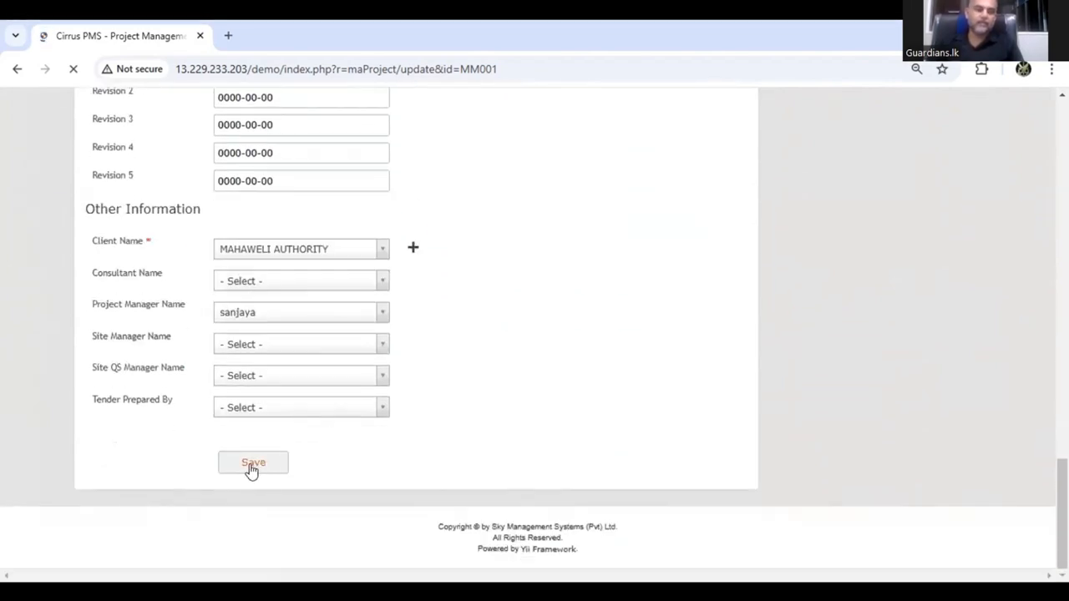
scroll(249, 470, "up", 20)
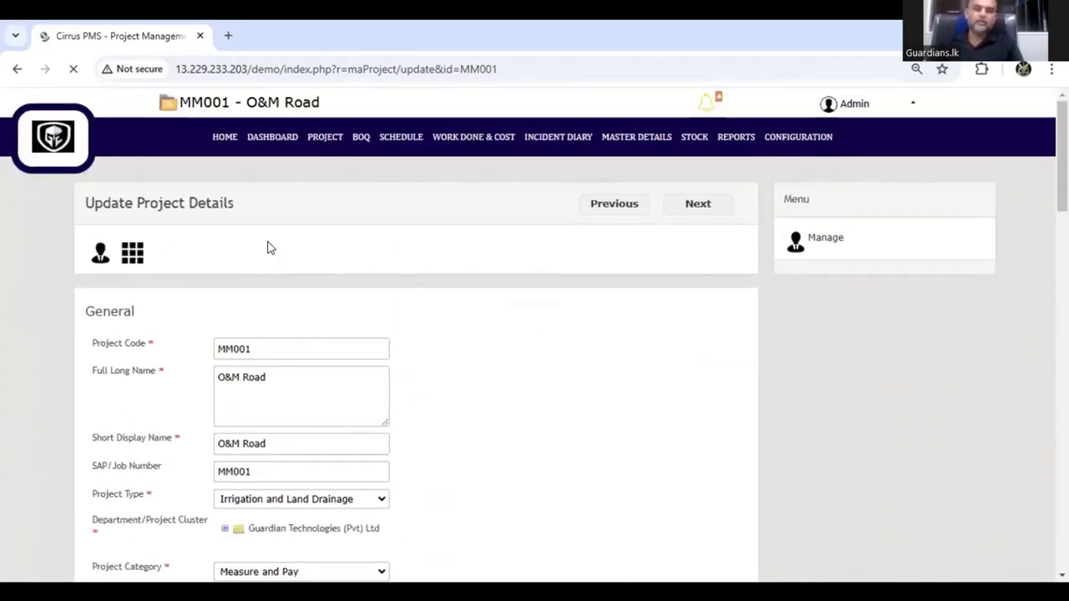
left_click(18, 71)
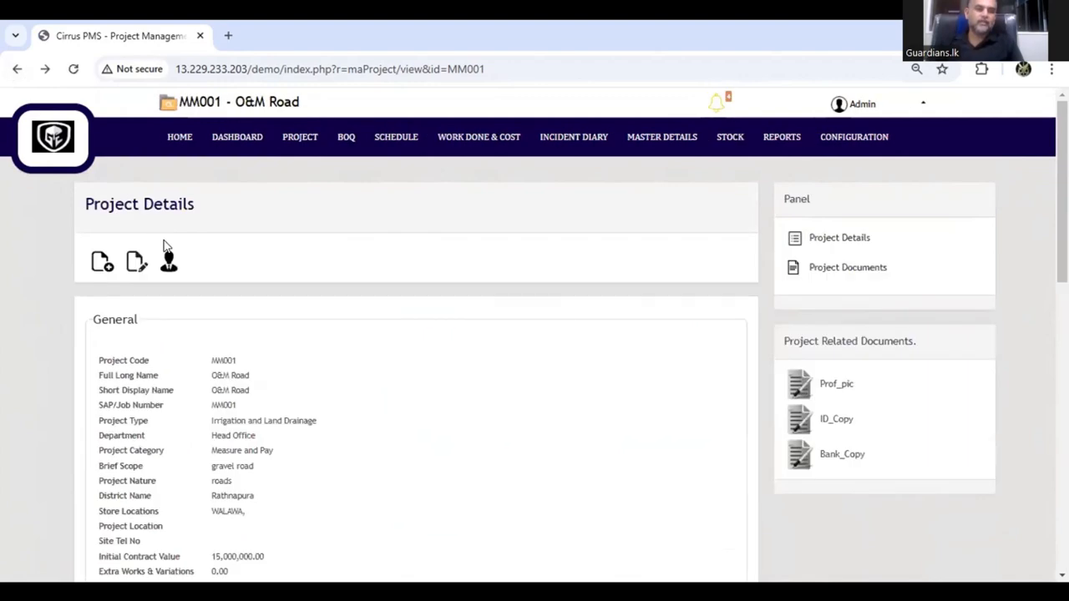
left_click(17, 70)
scroll(351, 308, "up", 3)
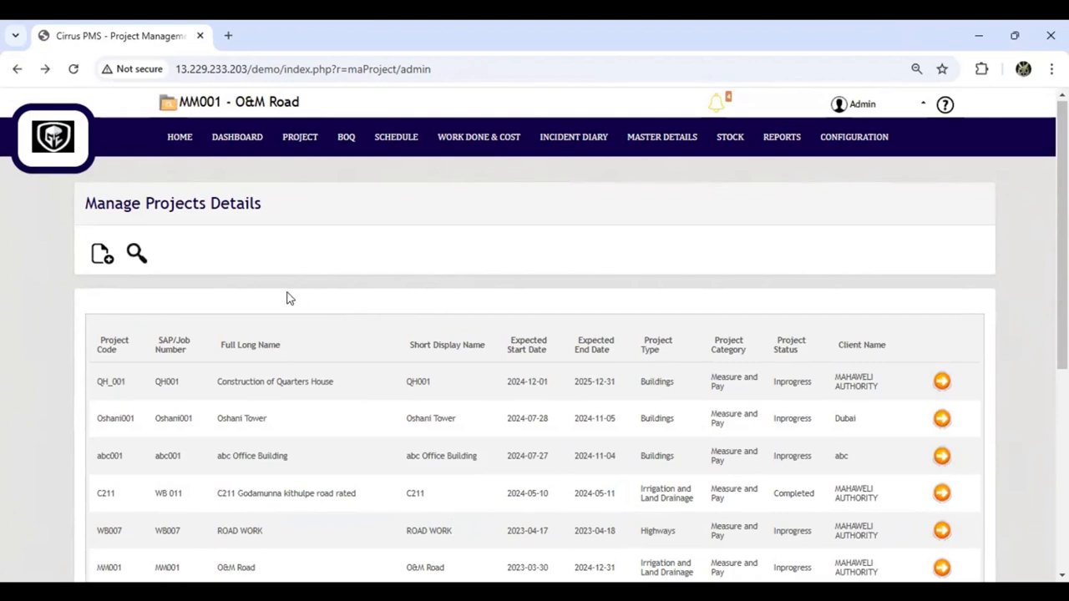
Start a new project with project code 2010 and the full long name "Construction of bridge in madatugama".
left_click(102, 257)
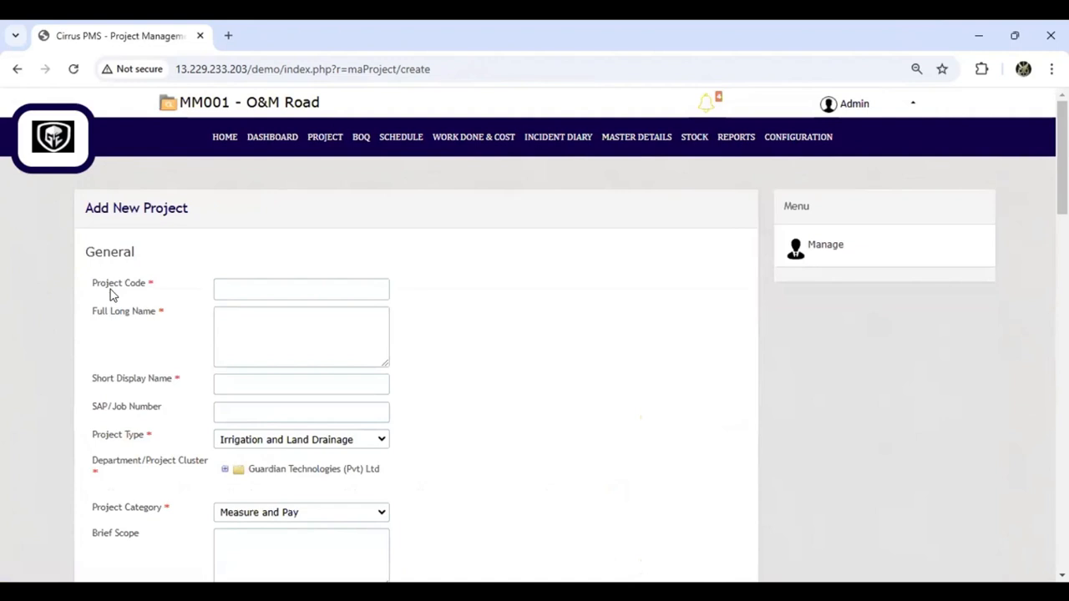
left_click(262, 286)
type("2010")
left_click(274, 312)
type("Construction of br")
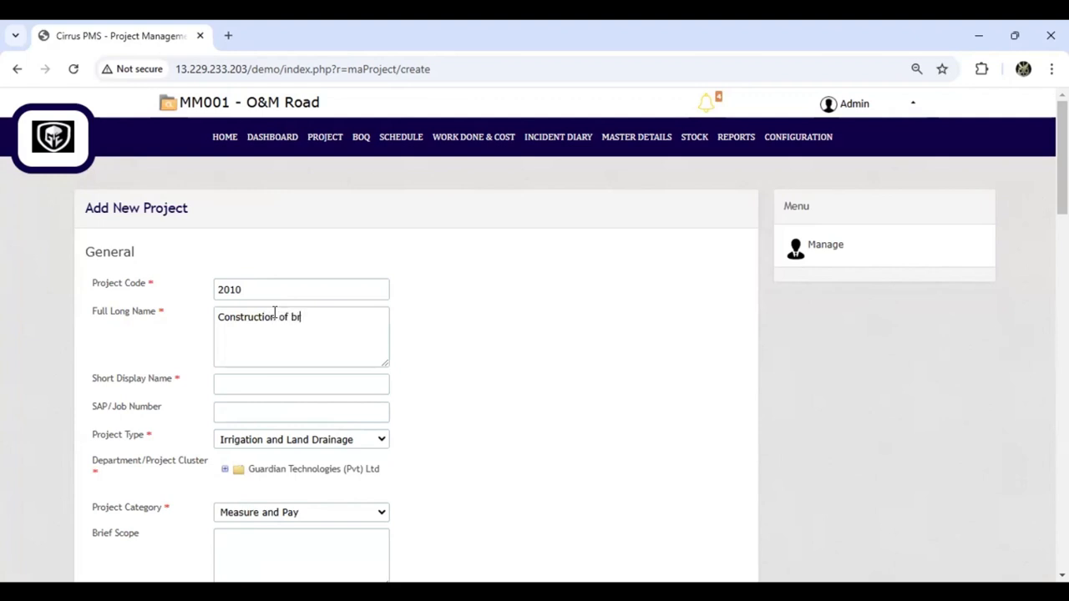
type("idge in madatugama")
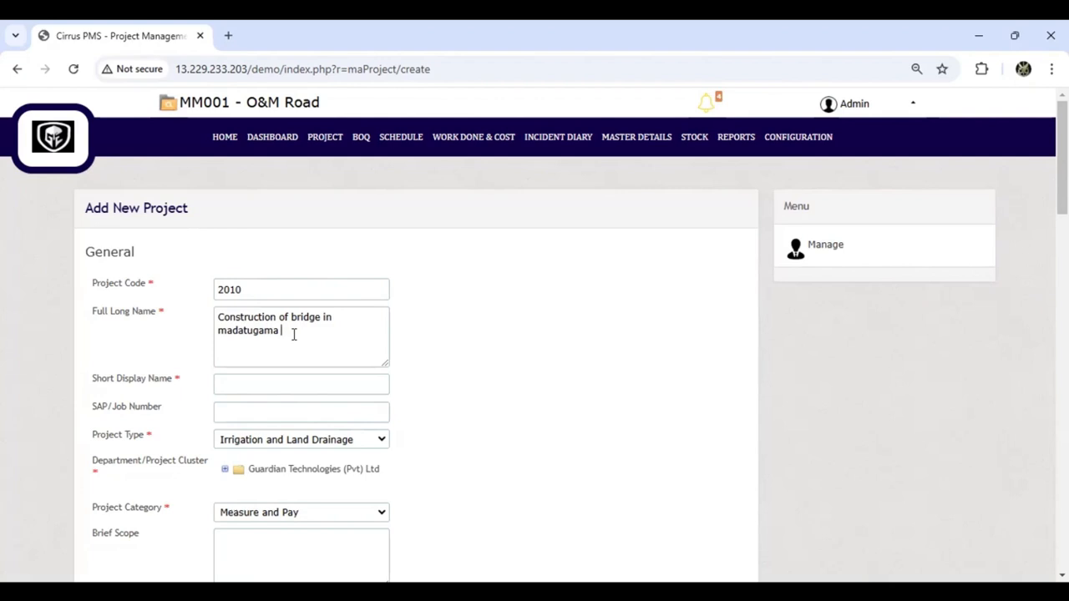
Capitalize "Madatugama" and "Bridge" in the new project's full long name.
left_click_drag(227, 331, 204, 339)
type("M")
left_click(294, 324)
key("BackSpace")
type("B")
left_click(290, 330)
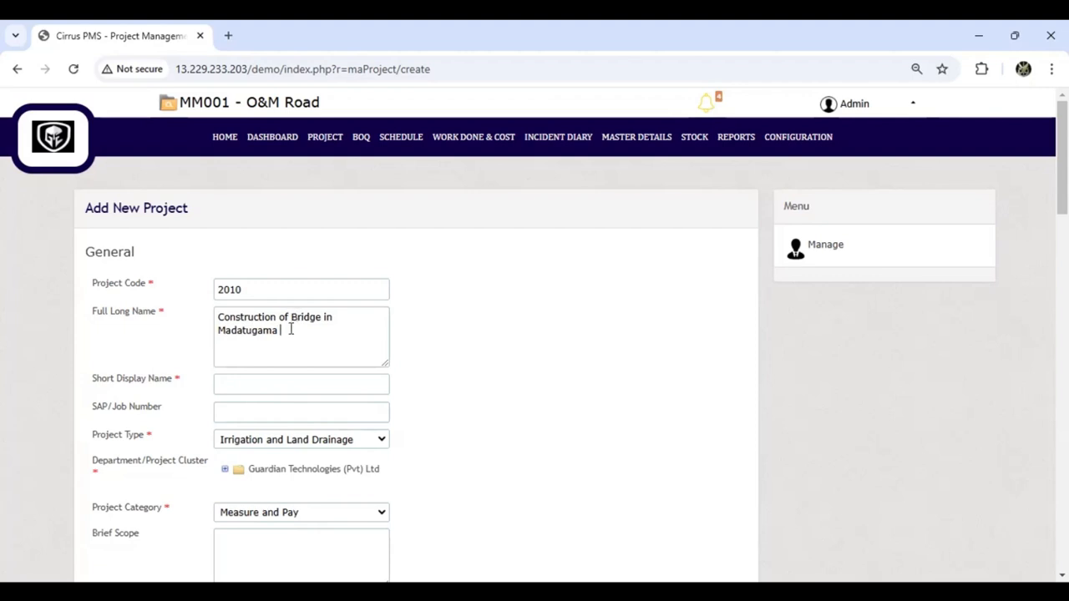
Enter CB-Madatugama as the short display name and 112 as the SAP/Job number.
left_click(286, 385)
type("CB-Madatugama")
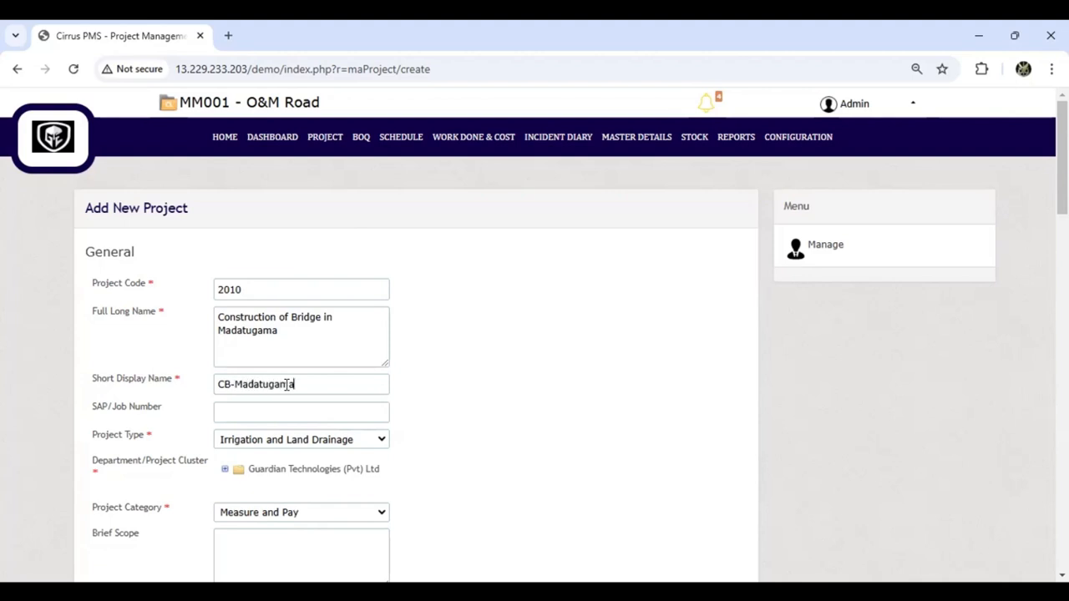
scroll(332, 353, "down", 1)
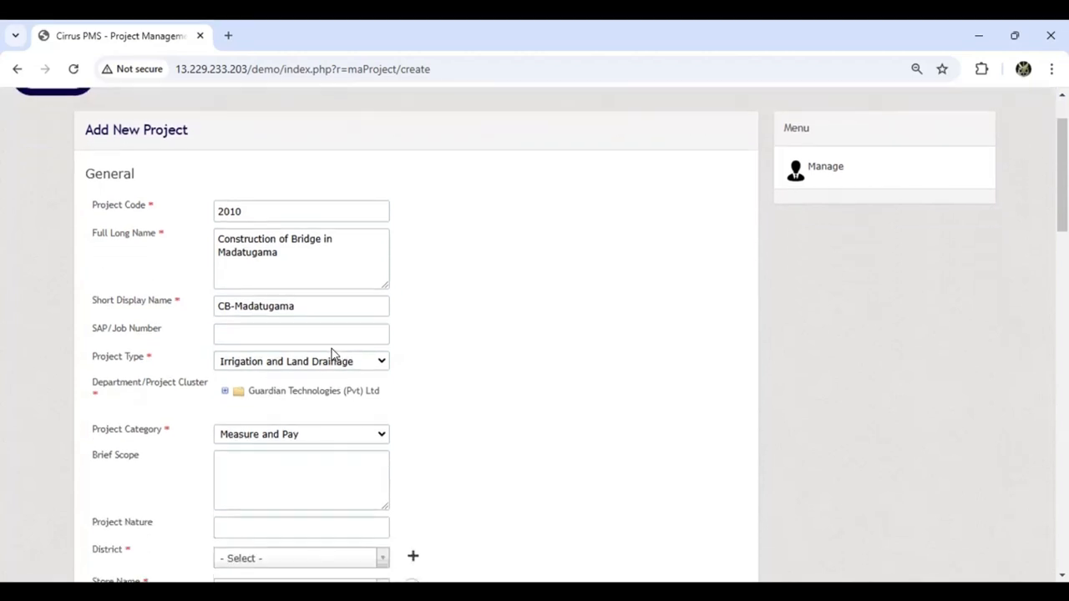
left_click(252, 334)
type("112")
Set the new project's type to Bridges.
scroll(320, 361, "down", 1)
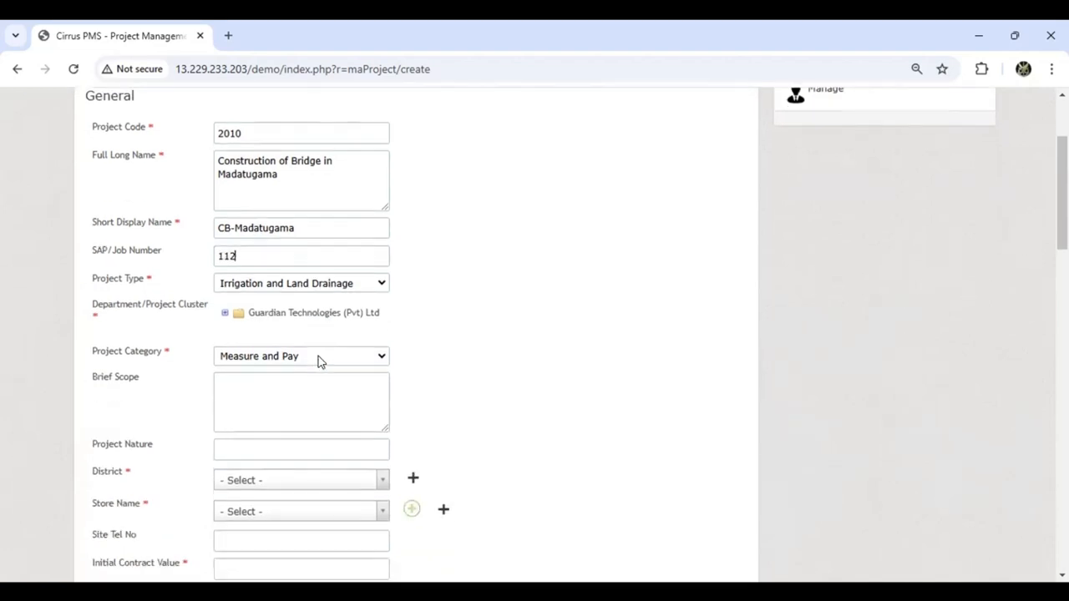
left_click(294, 285)
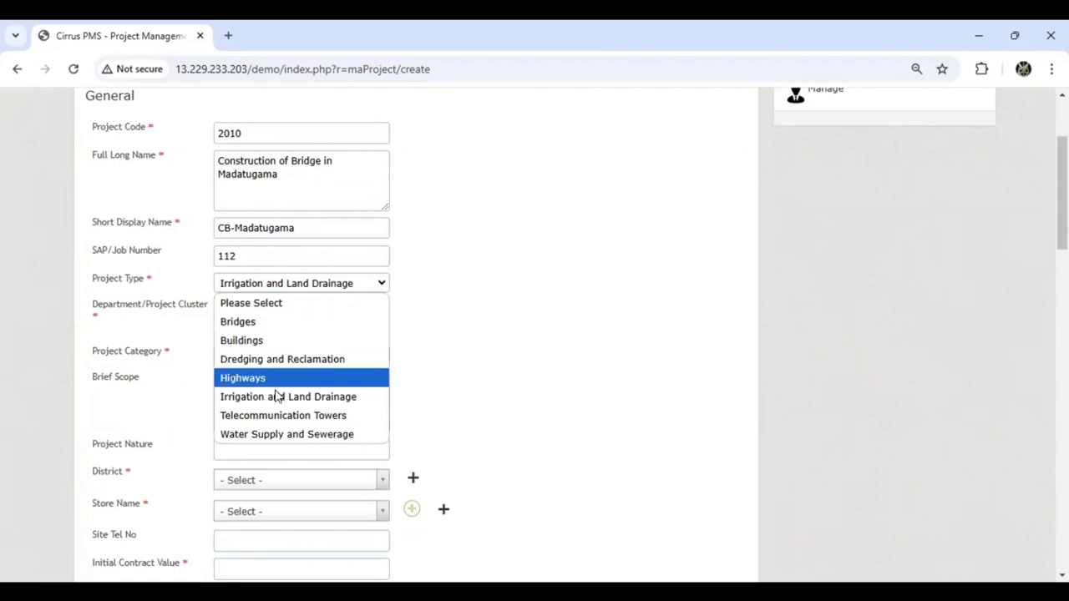
left_click(239, 322)
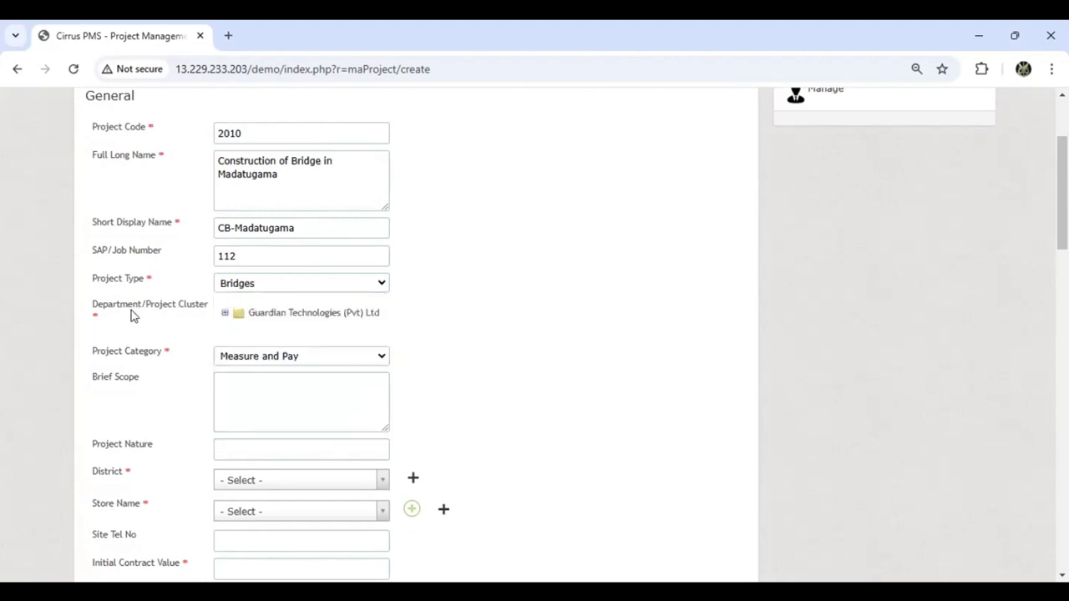
Assign the project to the Highway Construction department under Guardian Technologies (Pvt) Ltd.
left_click(225, 316)
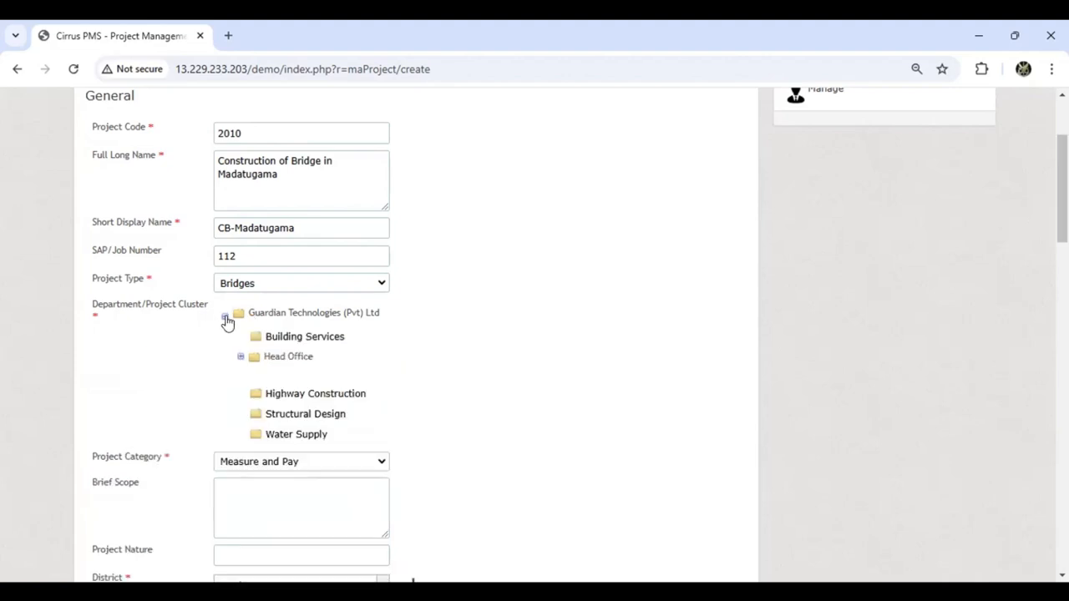
left_click(278, 398)
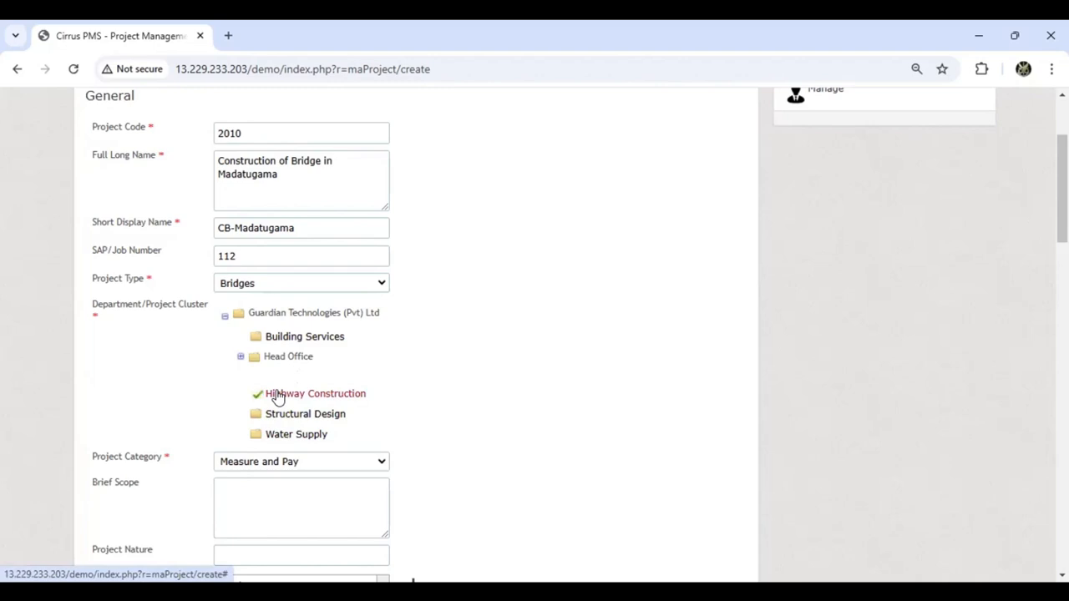
left_click(283, 360)
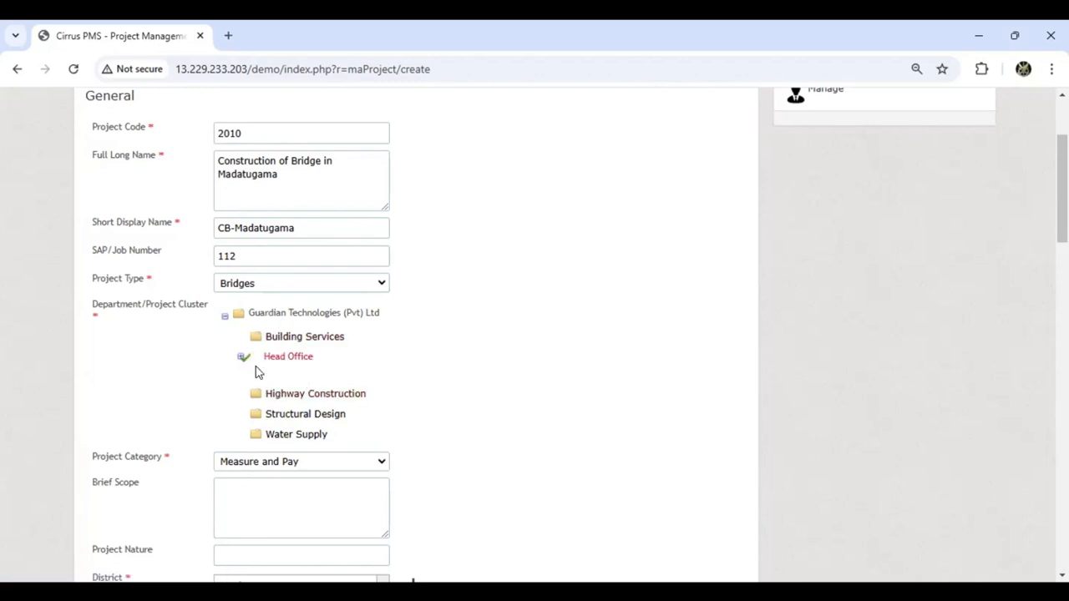
left_click(286, 397)
Set the new project's category to Lump Sum.
scroll(287, 400, "down", 3)
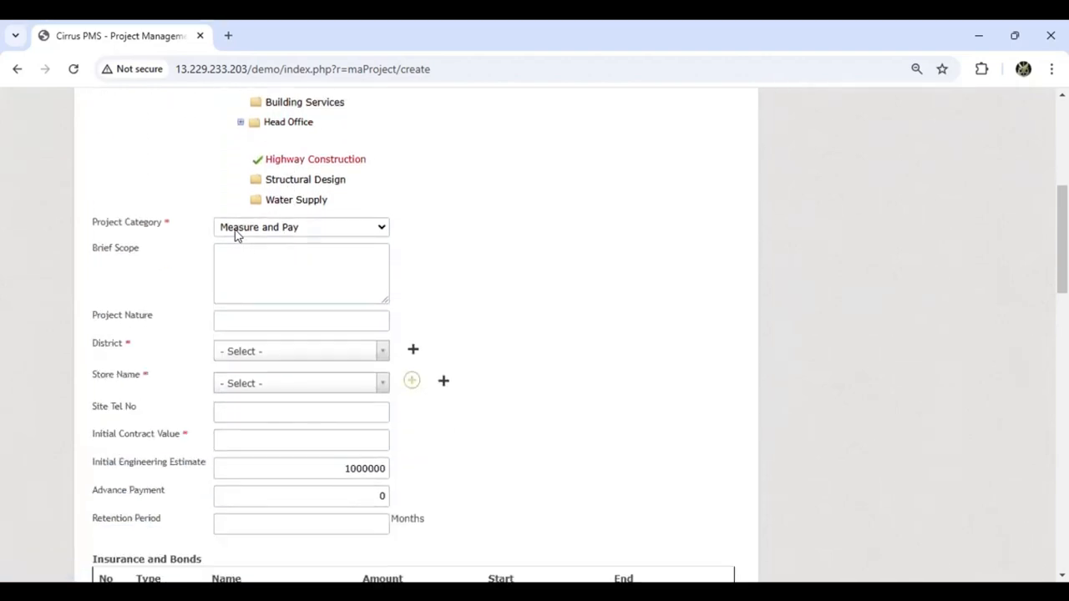
left_click(281, 232)
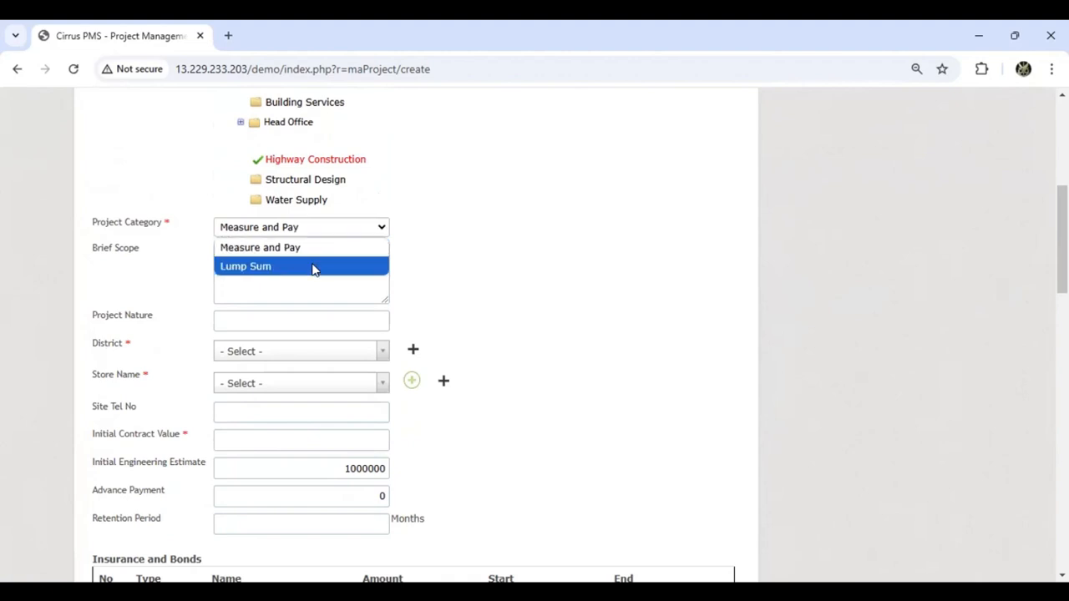
left_click(313, 267)
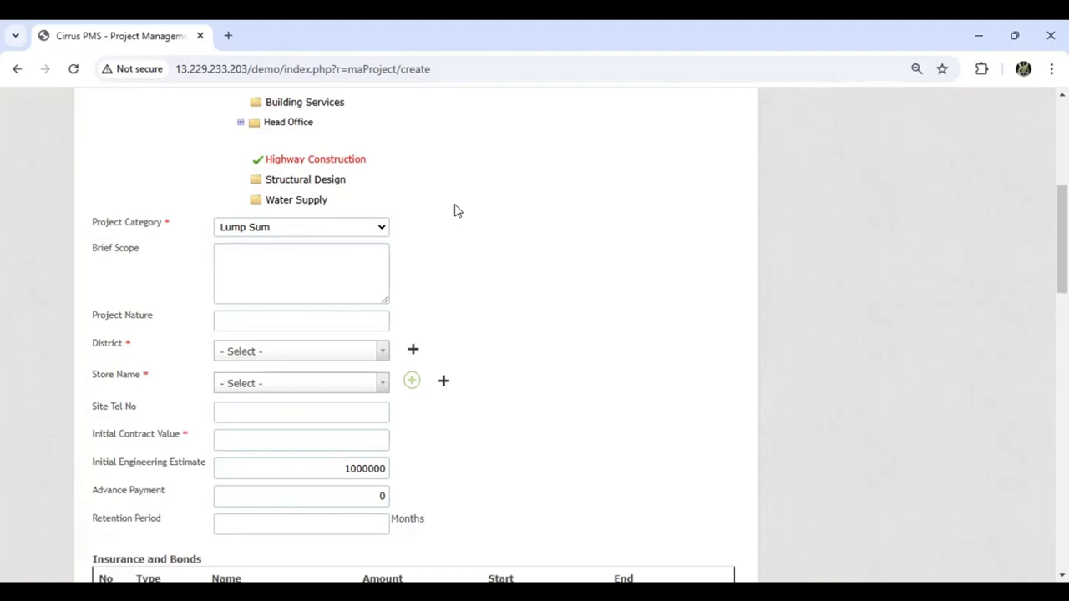
Enter "Construction of bridge in Madatugama 100m span 14m height" as the project's brief scope.
left_click(252, 255)
type("Co")
type("nstr")
type("uction")
type(" of t")
type("ri")
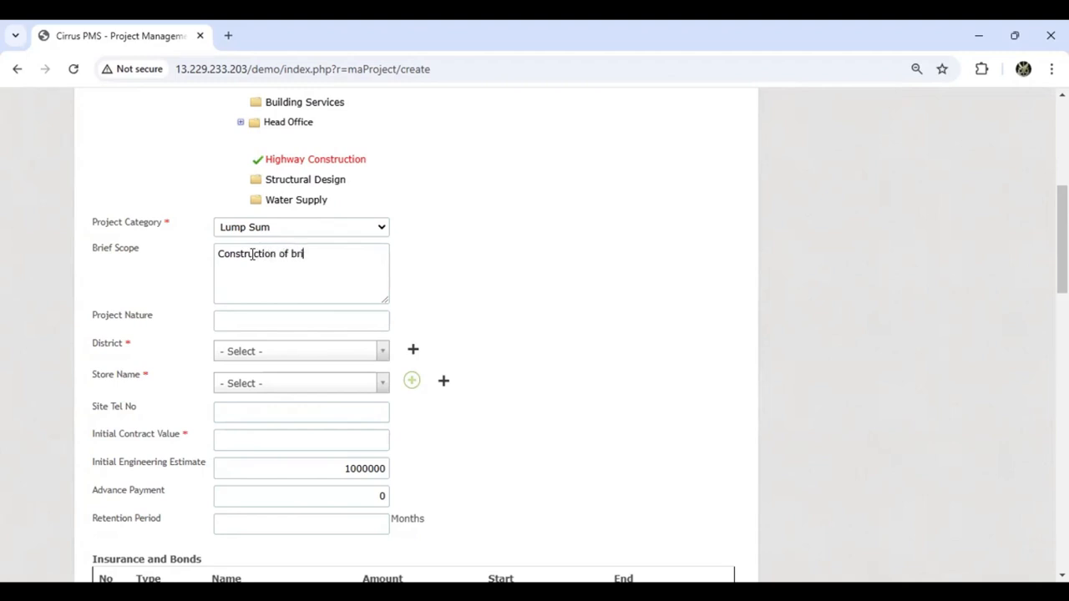
type("dge in Madatugama, 100m")
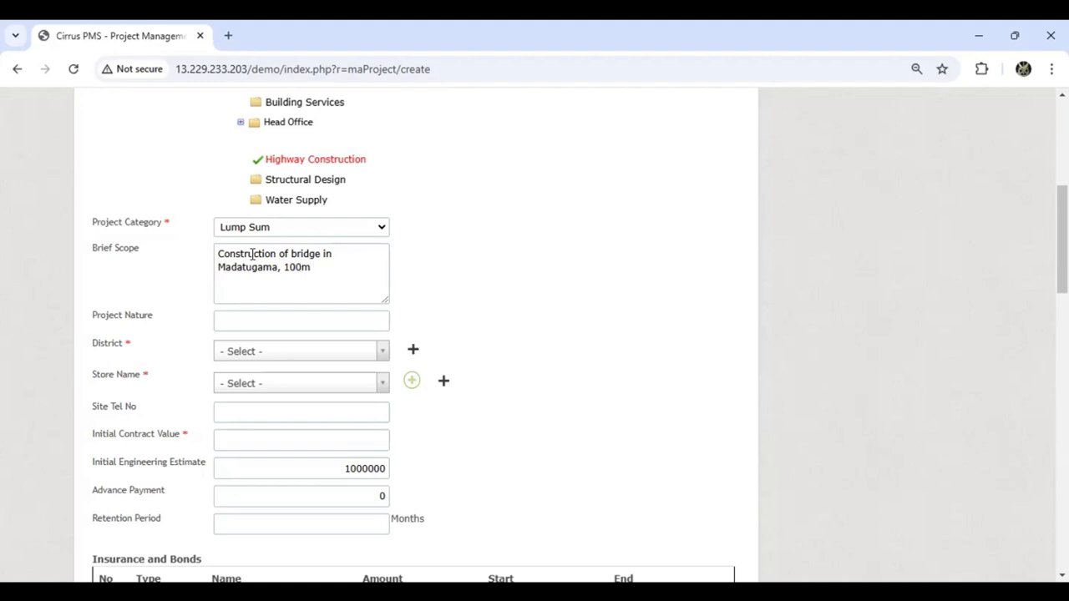
type("pan")
type(",")
left_click(287, 268)
key("BackSpace")
left_click(352, 276)
type("14m height")
Enter "bridge" as the project nature.
left_click(322, 321)
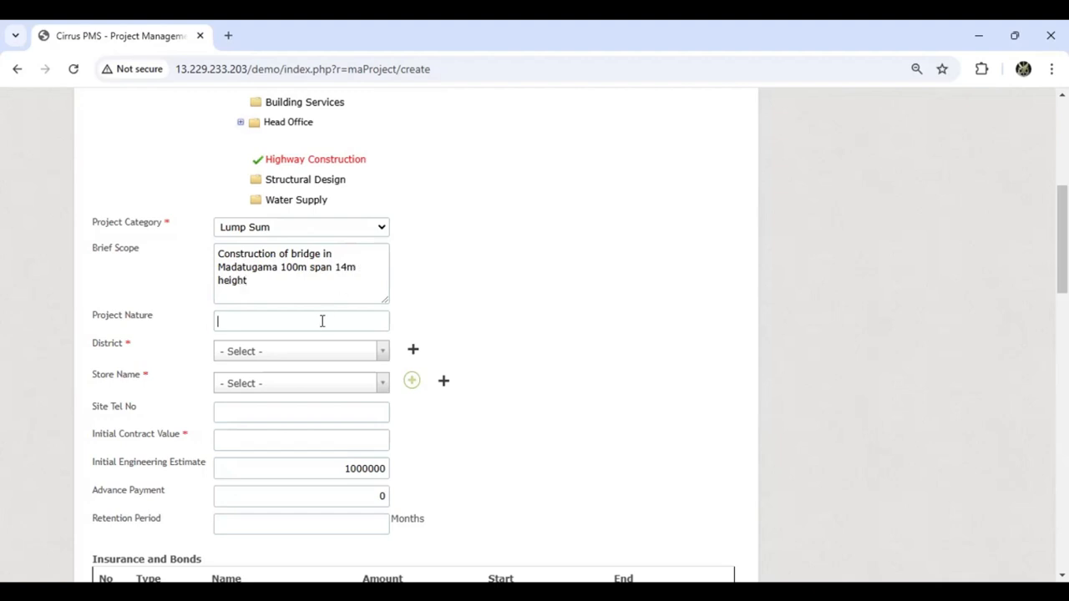
type("ba")
type("ri")
type("dge")
Set the project's district to Anuradhapura.
scroll(301, 284, "down", 2)
left_click(247, 197)
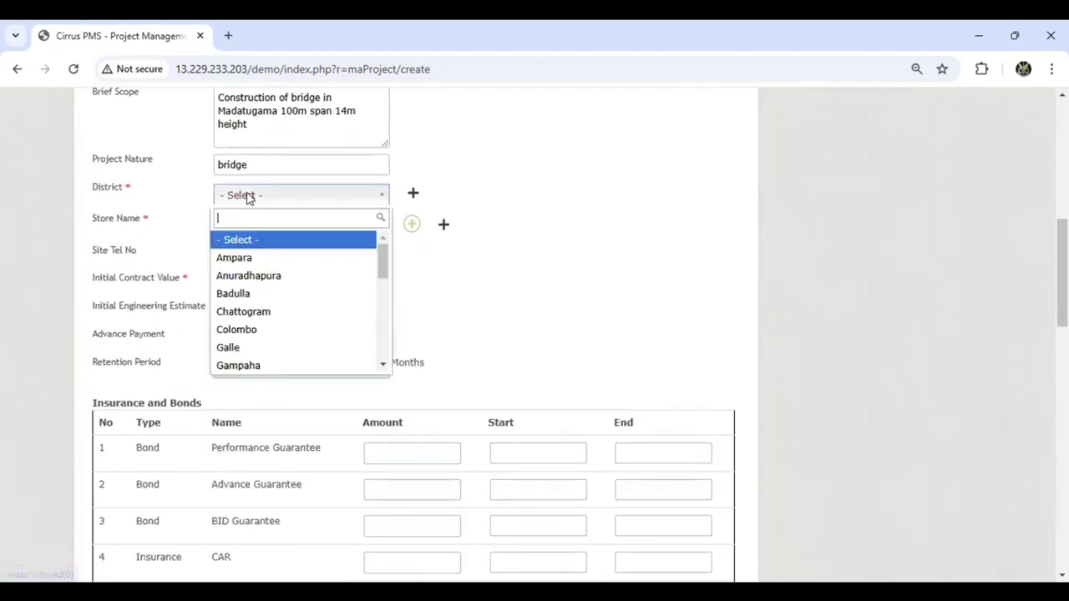
scroll(285, 355, "down", 4)
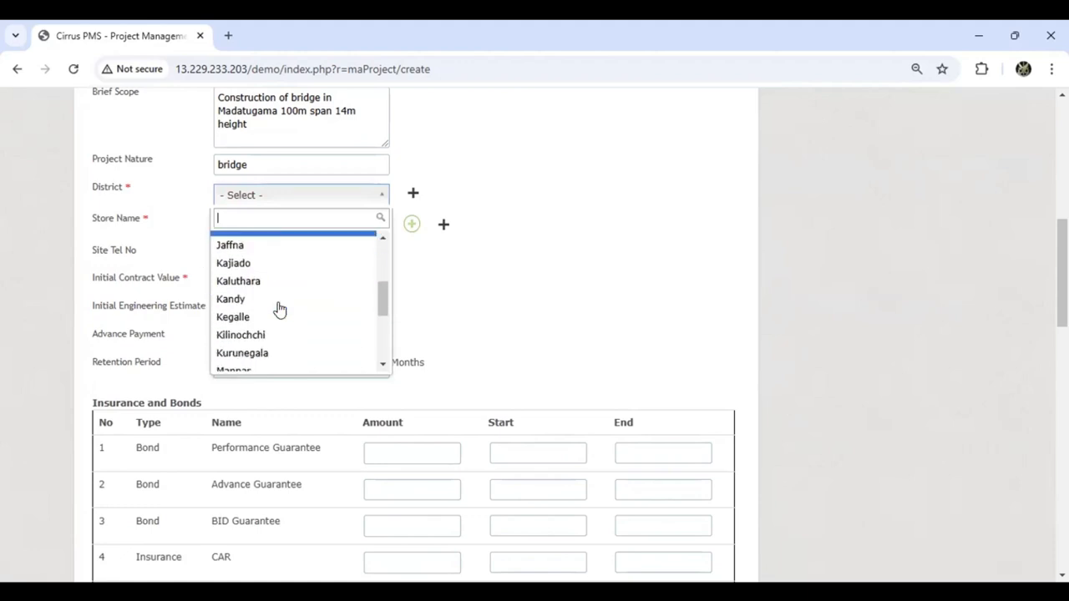
scroll(279, 310, "up", 2)
scroll(280, 309, "down", 5)
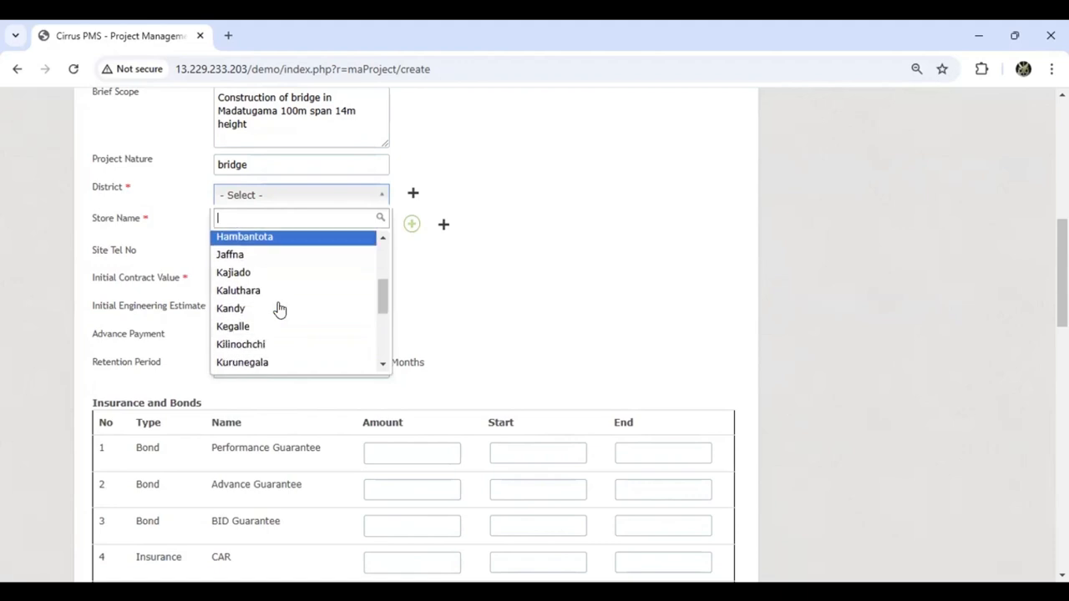
scroll(280, 309, "down", 1)
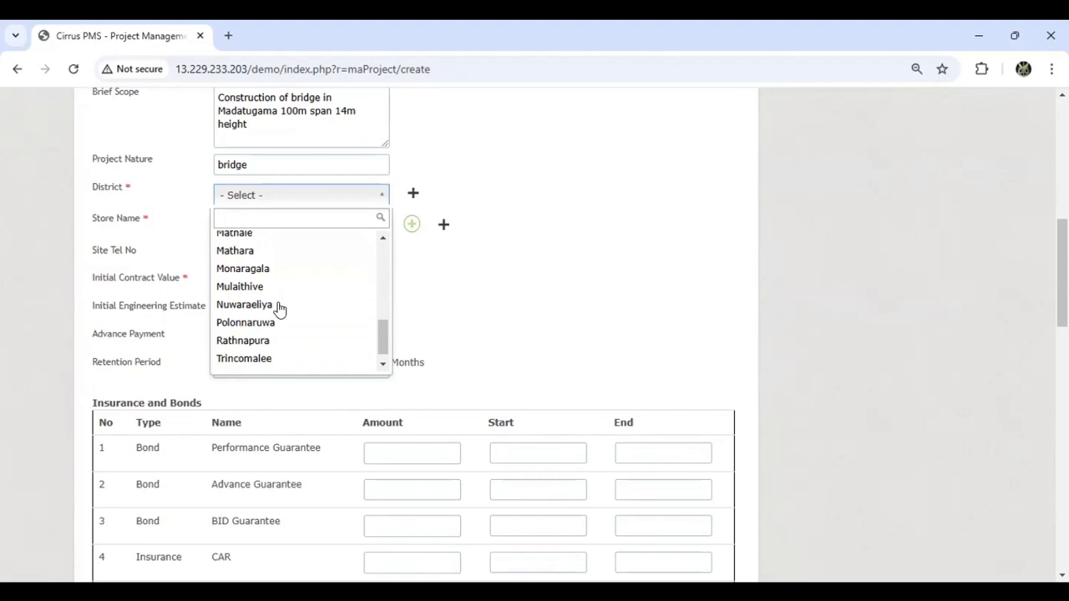
type("a")
left_click(270, 260)
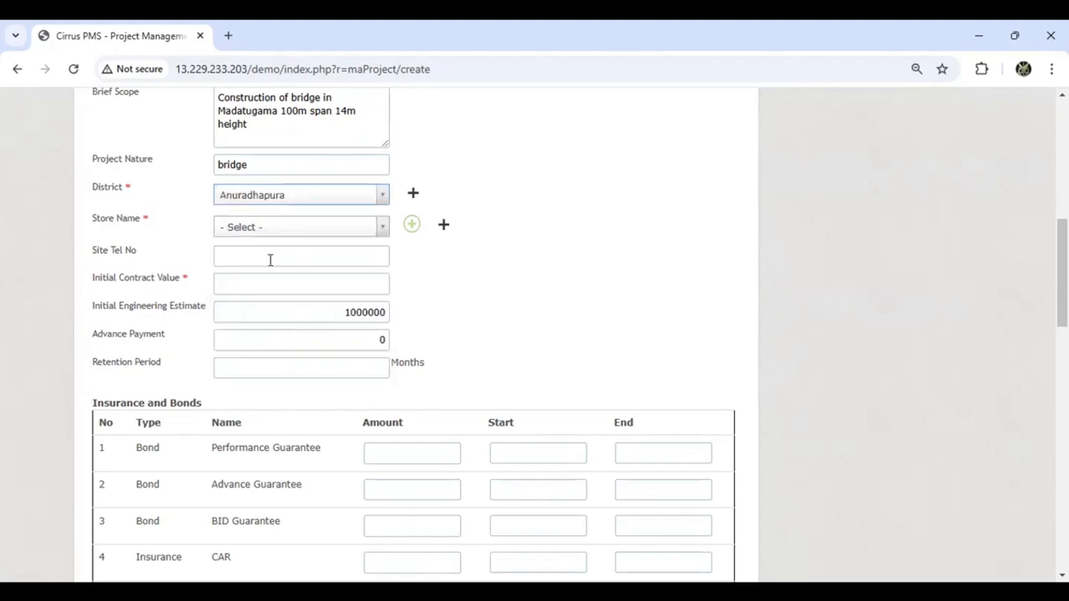
Start a new store record for the project, named "madatugama store", with Admin as the store keeper.
left_click(263, 234)
left_click(477, 210)
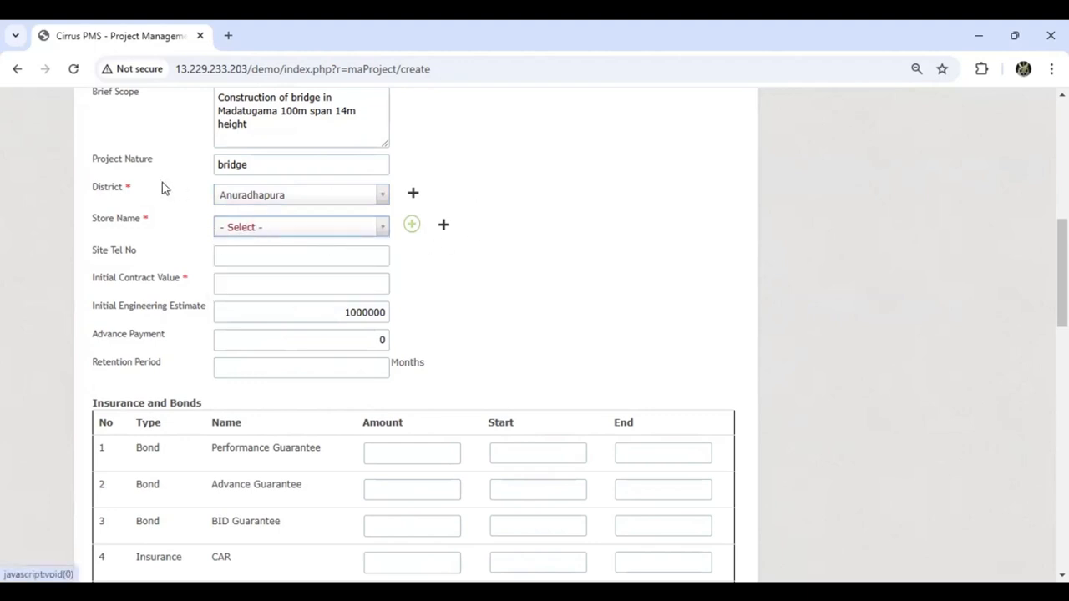
left_click(258, 234)
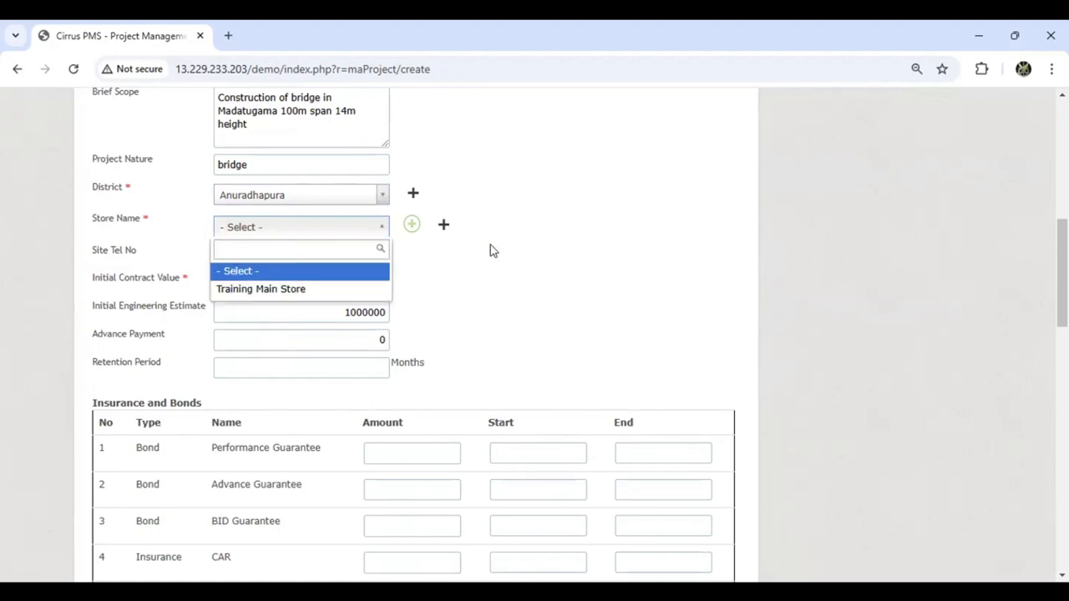
left_click(443, 228)
left_click(378, 200)
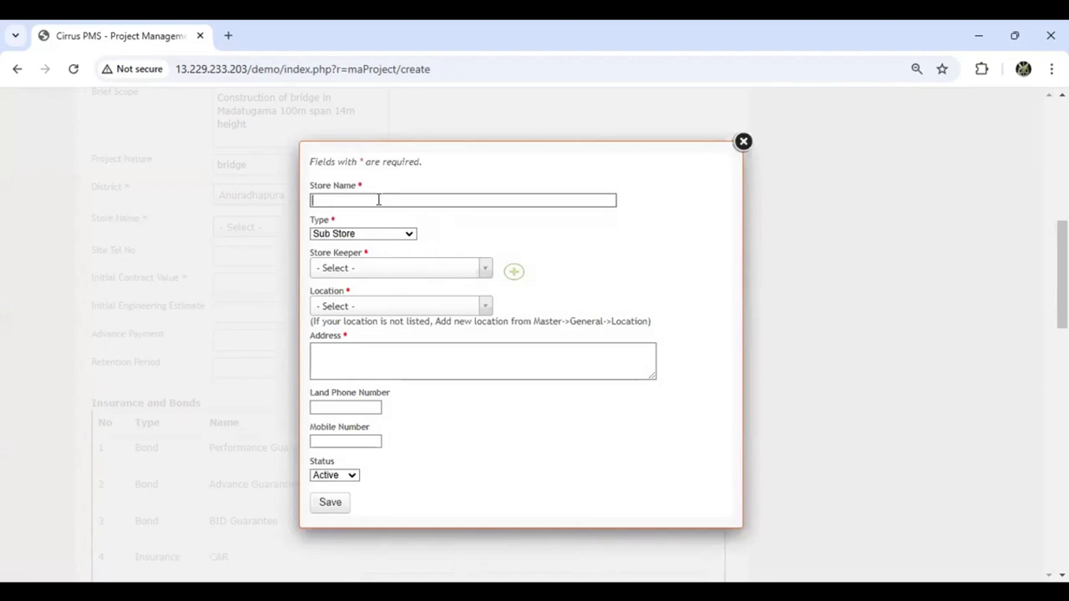
type("madatugama store")
left_click(388, 269)
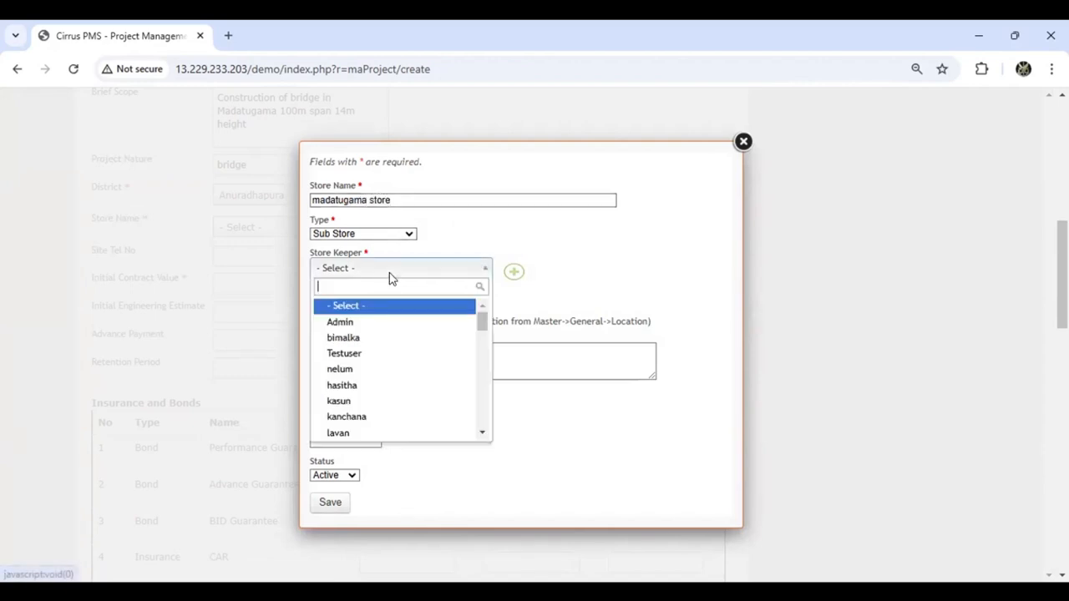
left_click(378, 324)
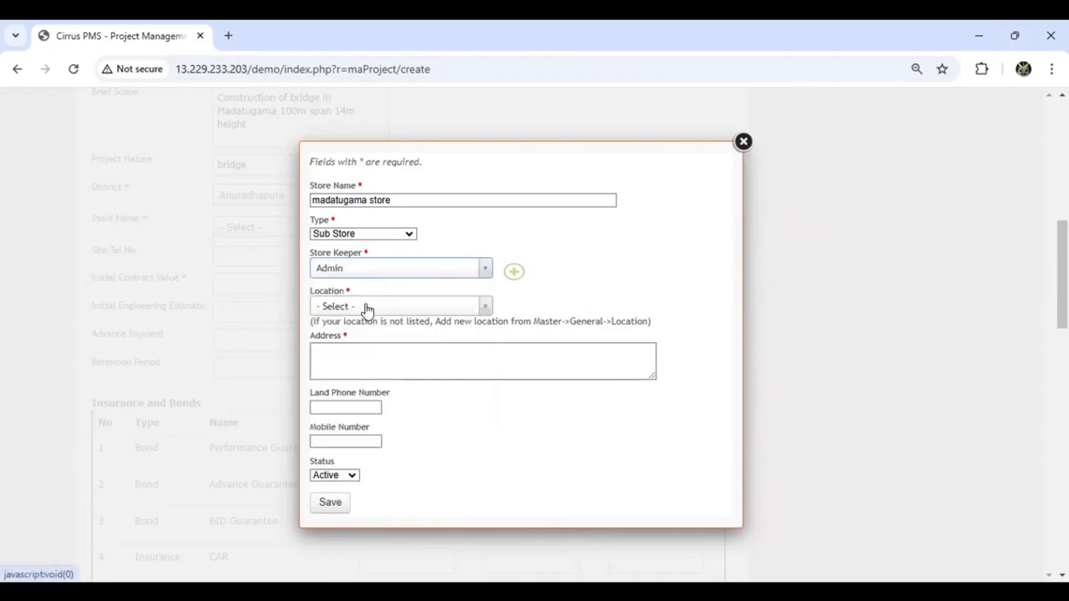
Set the new store's location to Kandy, fill in its address, and save the store.
left_click(367, 308)
scroll(394, 417, "down", 3)
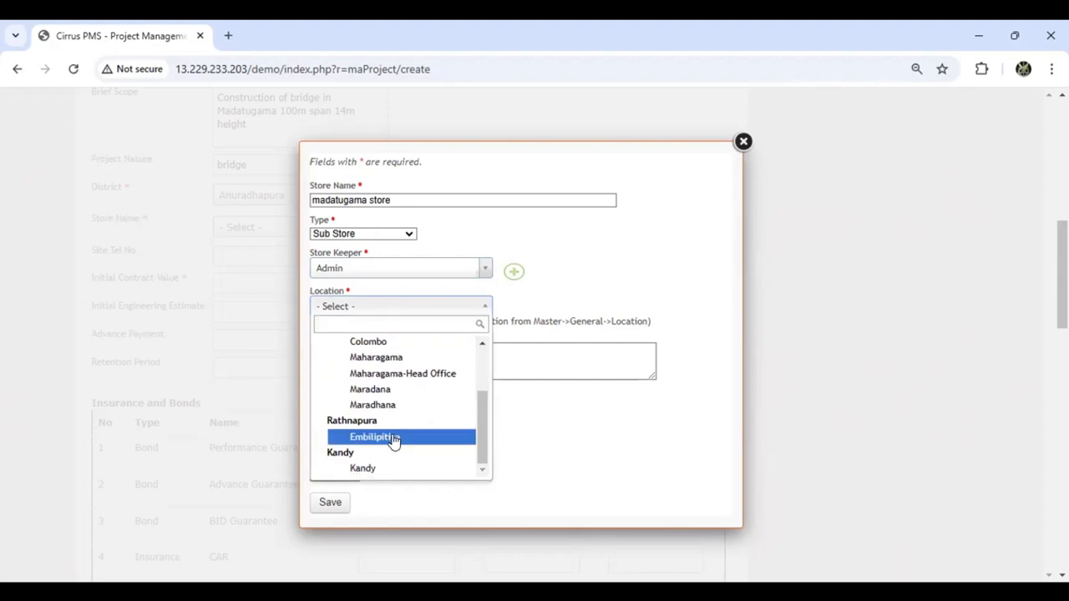
left_click(387, 469)
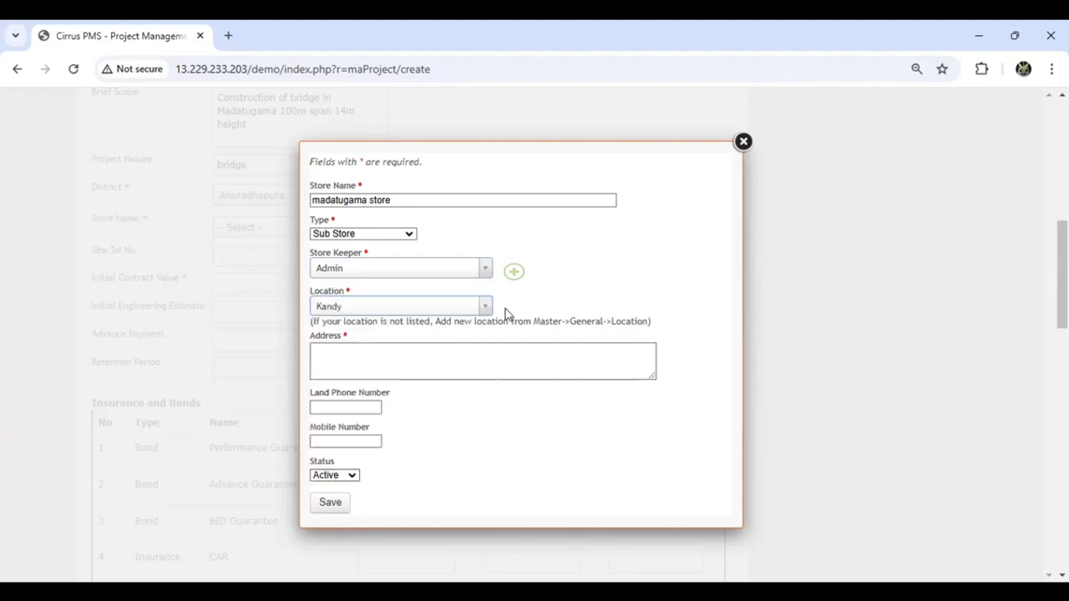
left_click(370, 367)
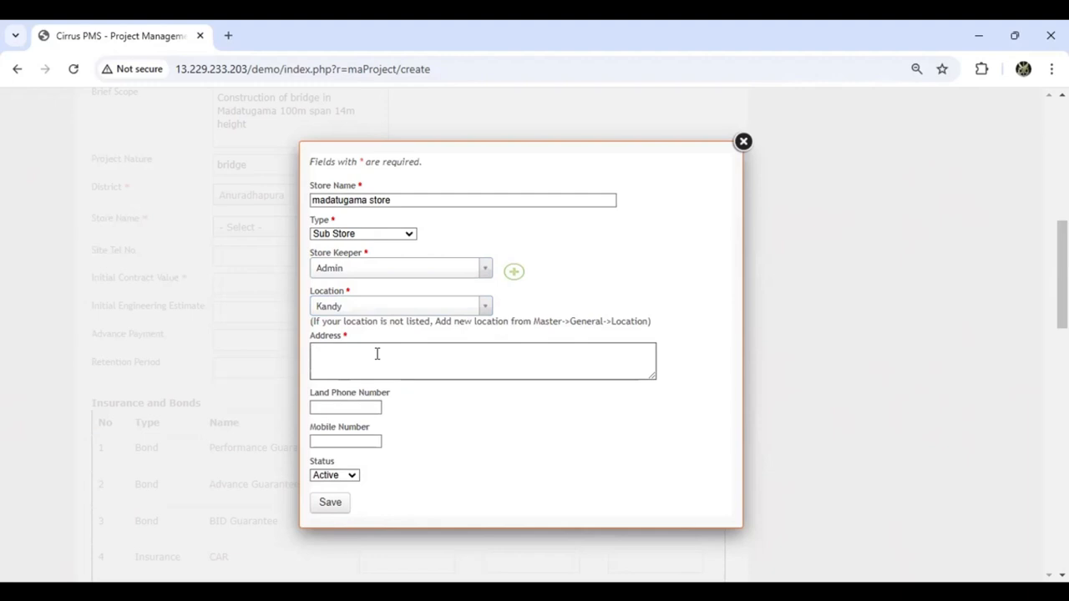
type("3333")
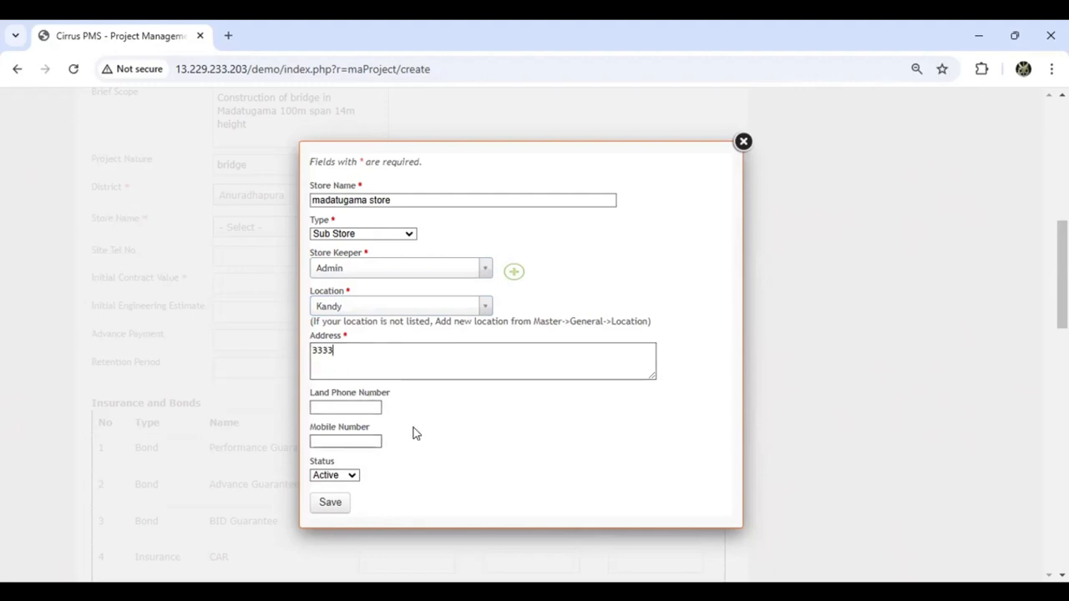
scroll(376, 467, "down", 1)
left_click(331, 503)
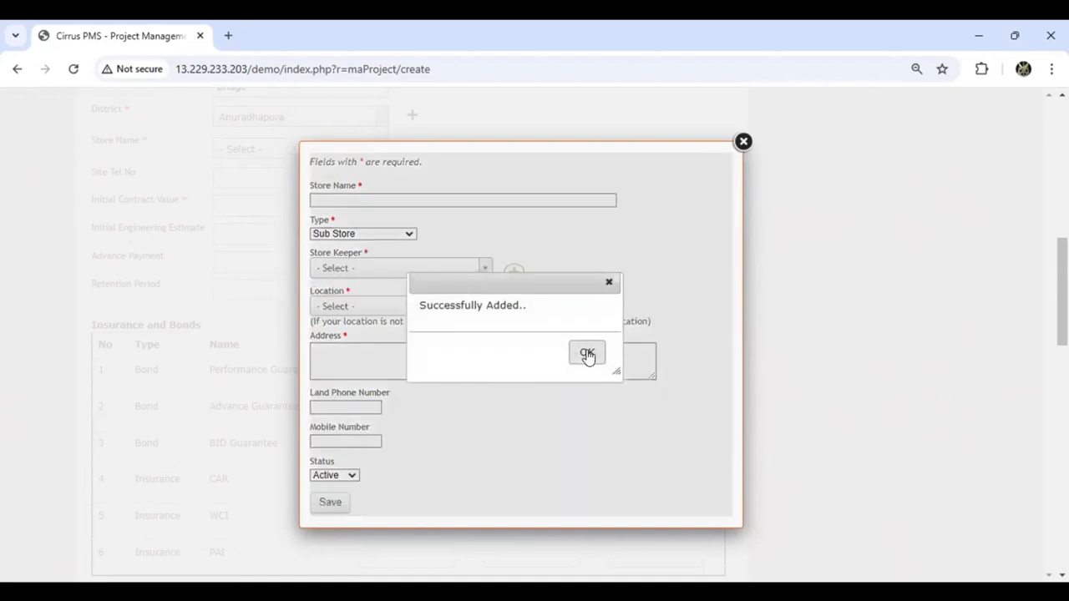
left_click(589, 352)
left_click(743, 142)
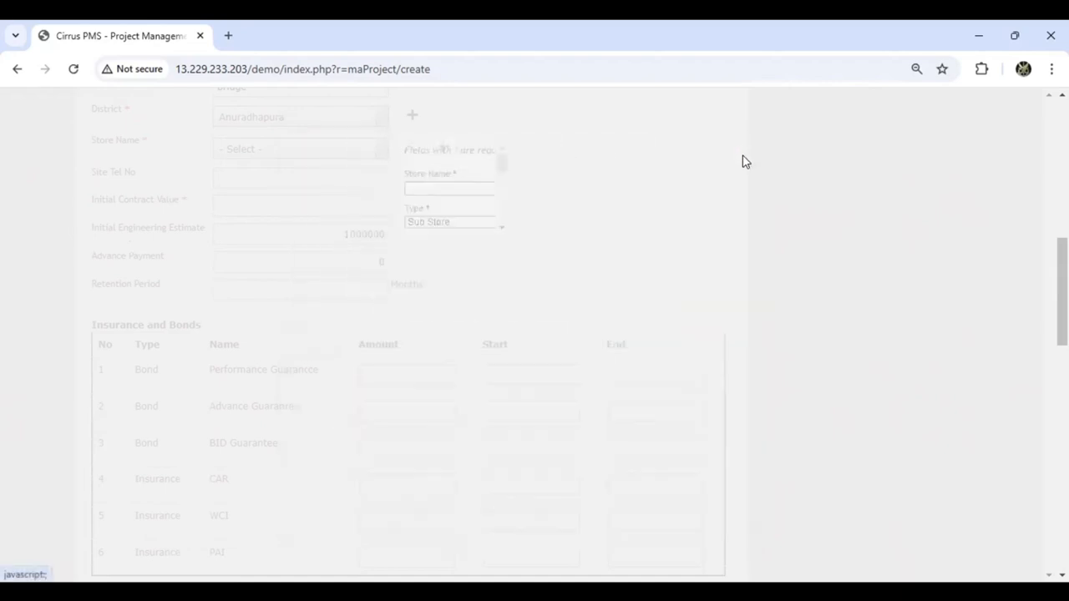
Assign the newly added madatugama store as the project's store.
scroll(456, 272, "up", 2)
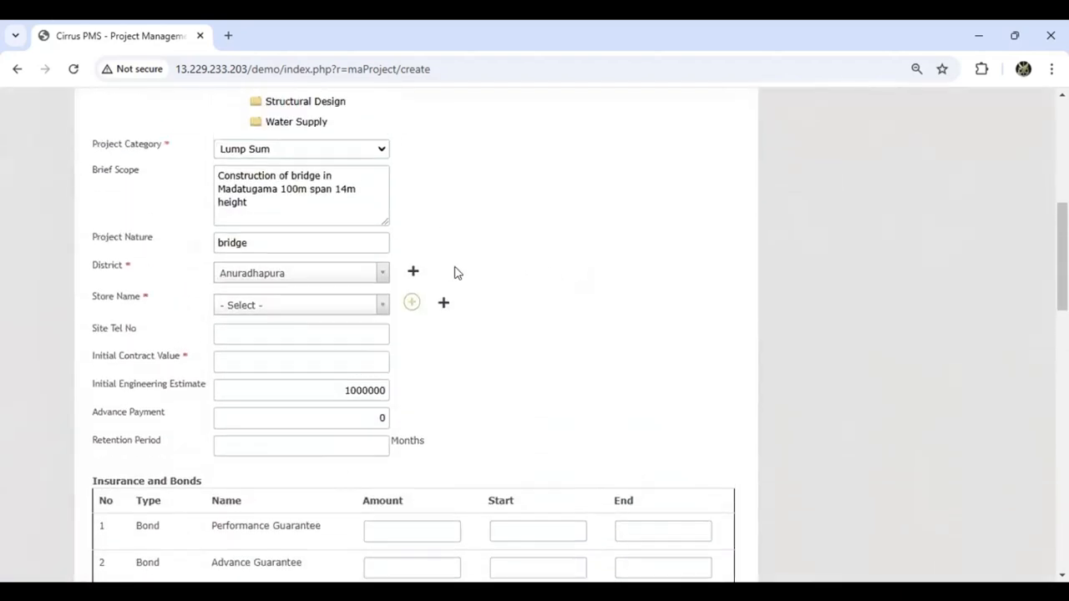
left_click(284, 307)
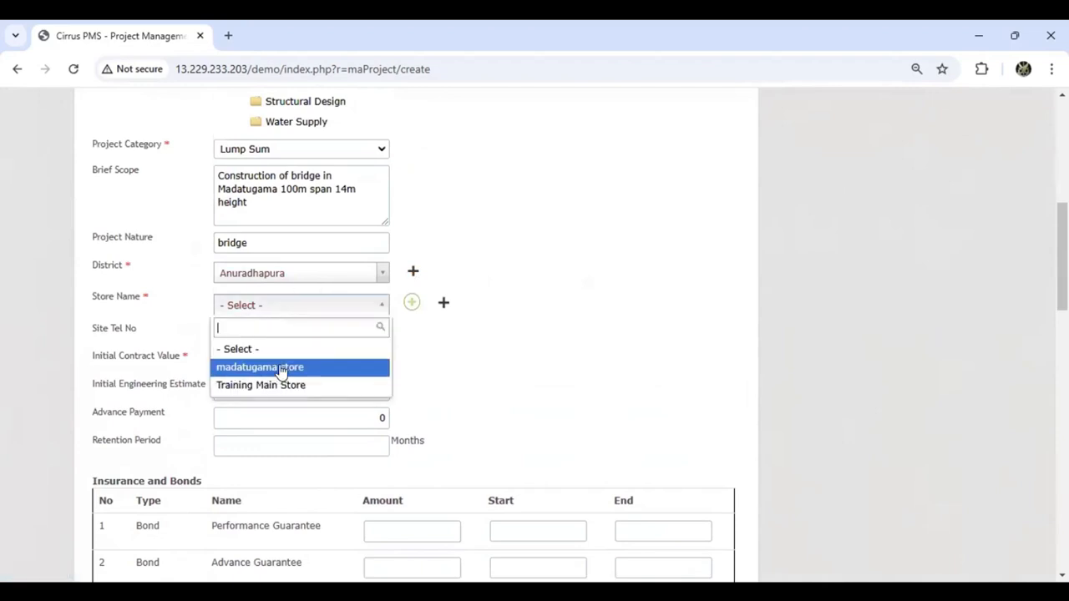
left_click(282, 368)
Set the initial contract value to 120,000,000 and the initial engineering estimate to 100,000,000.
left_click(254, 335)
left_click(254, 366)
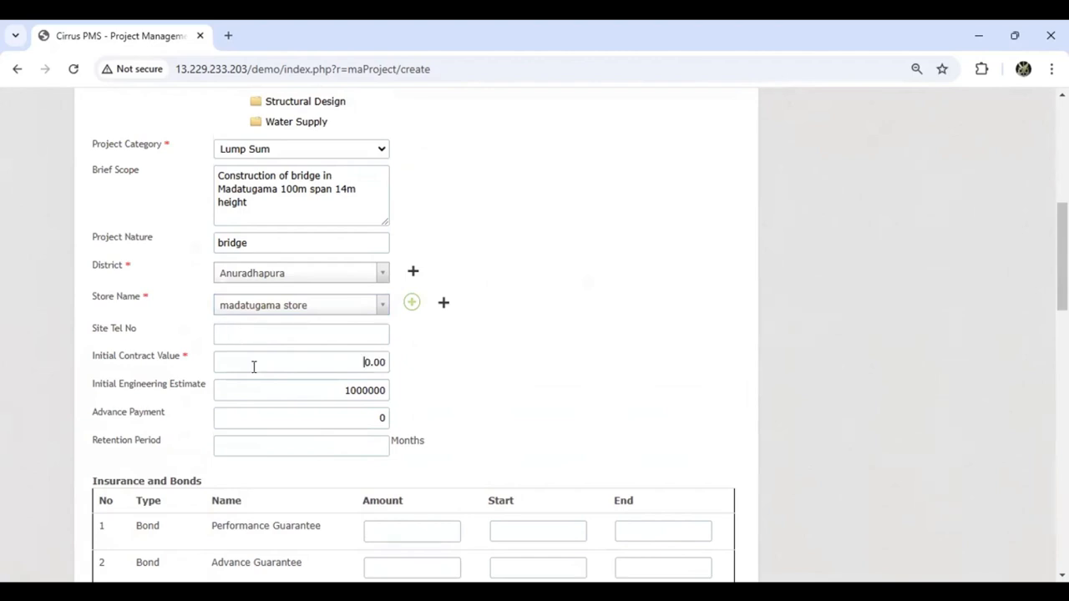
type("120,000,00")
scroll(269, 382, "down", 1)
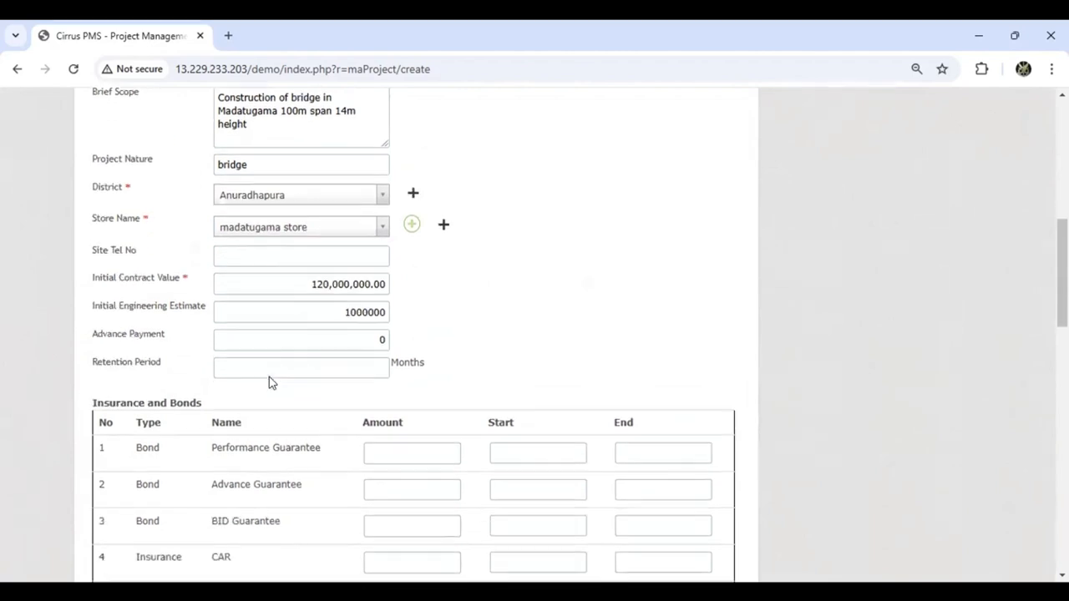
double_click(349, 312)
left_click(365, 315)
key("BackSpace")
type("000")
Set the advance payment to 40,000,000 and the retention period to 12 months.
scroll(262, 340, "down", 1)
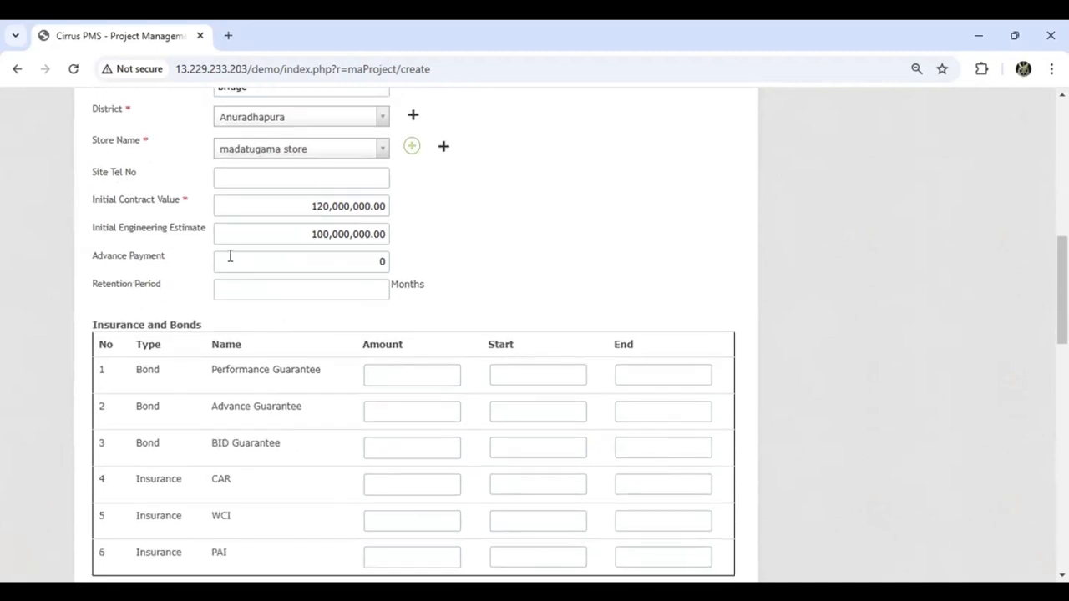
left_click(313, 264)
left_click_drag(370, 261, 398, 261)
type("40,000,000")
left_click(342, 284)
type("12")
Set the provisional daily LD to 0.50% and the provisional maximum LD to 5.00%.
scroll(534, 253, "down", 2)
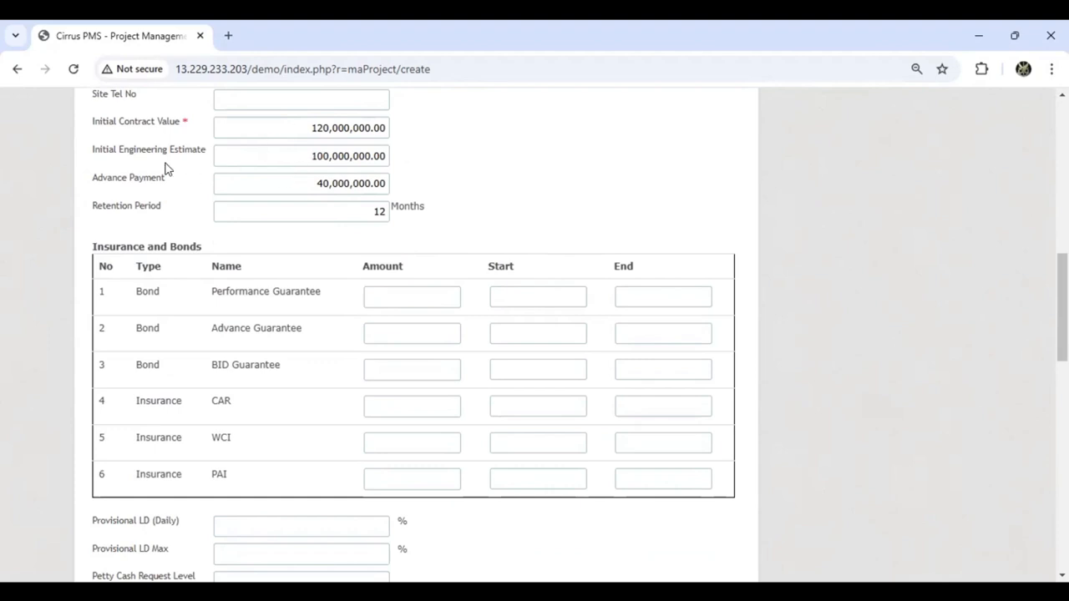
scroll(184, 213, "up", 1)
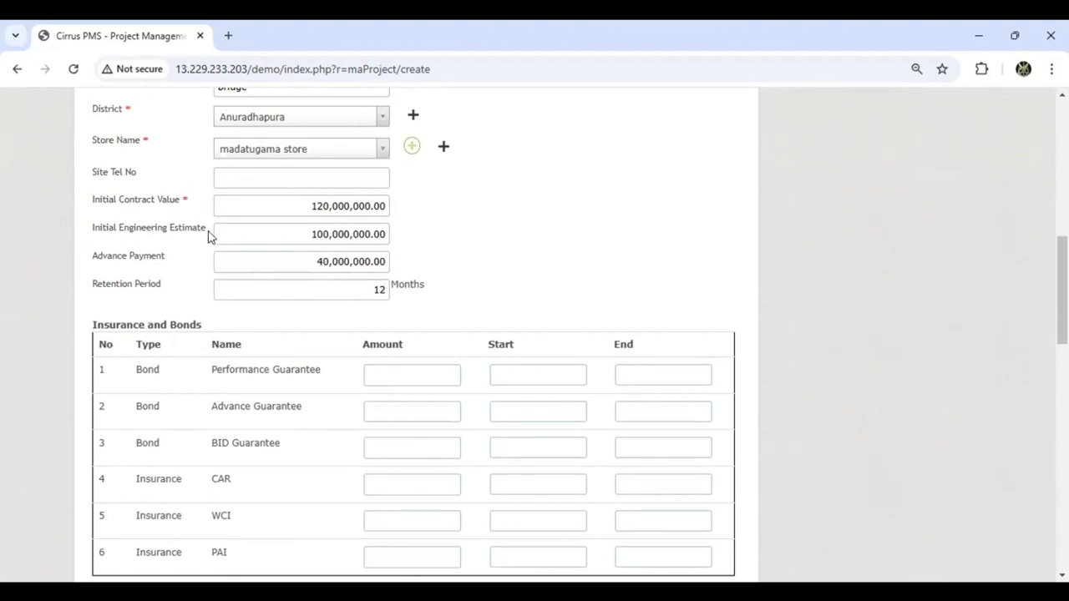
scroll(441, 248, "down", 2)
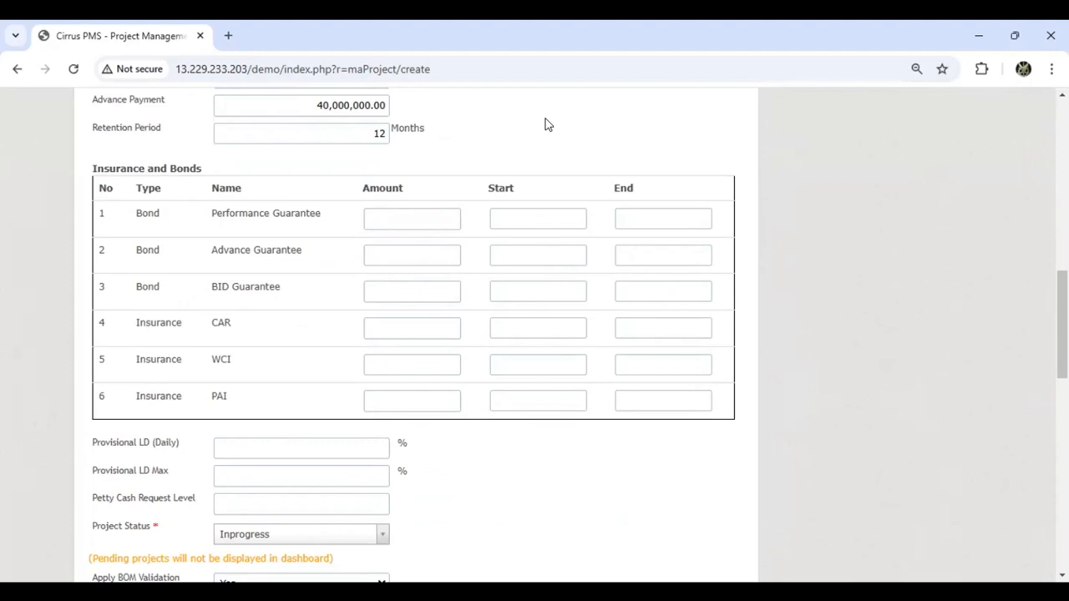
scroll(492, 362, "down", 2)
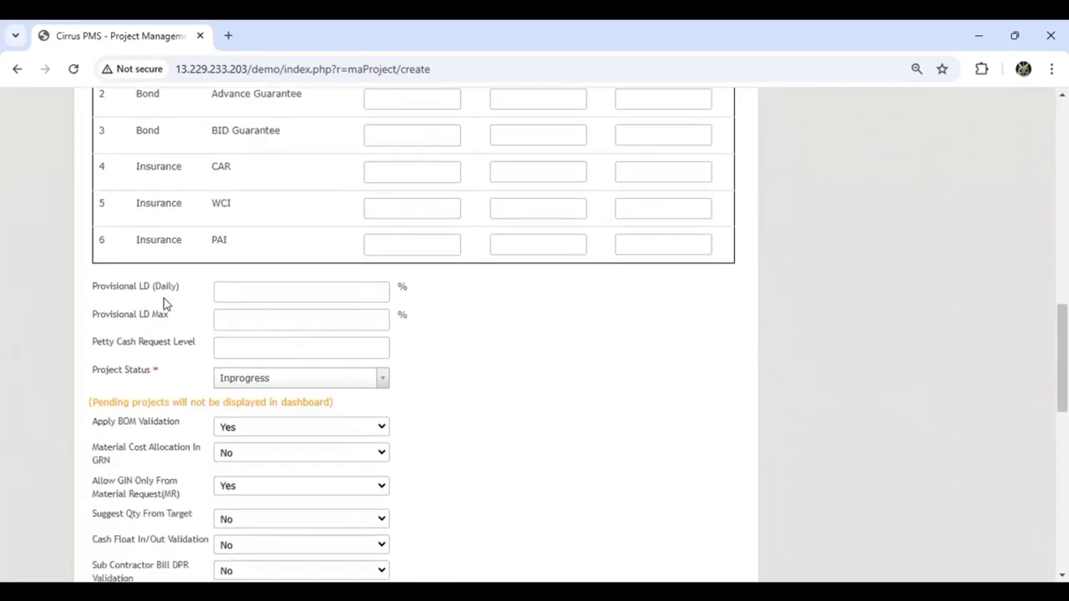
scroll(136, 303, "down", 1)
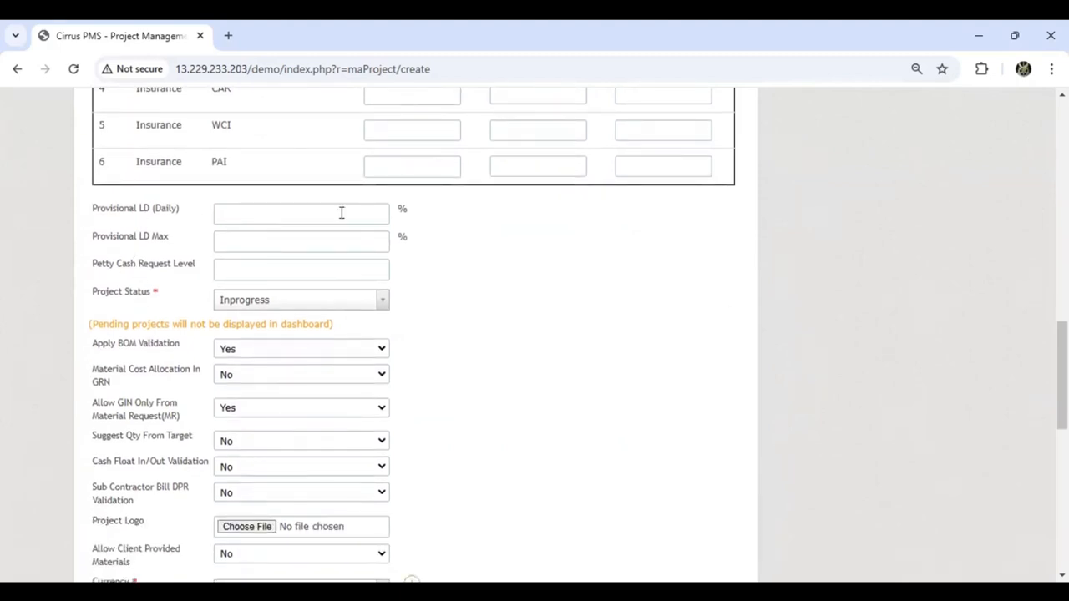
left_click(384, 210)
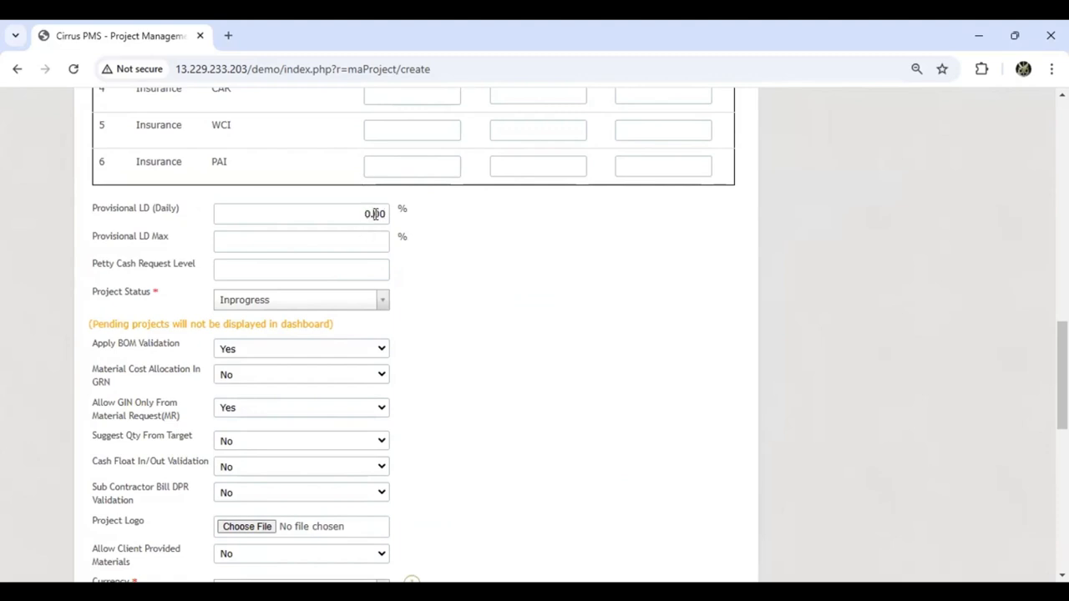
left_click_drag(373, 214, 380, 214)
type("5")
left_click(351, 241)
left_click_drag(371, 242, 364, 240)
type("5")
Set the petty cash request level to 250,000 and the project status to Pending.
left_click(274, 269)
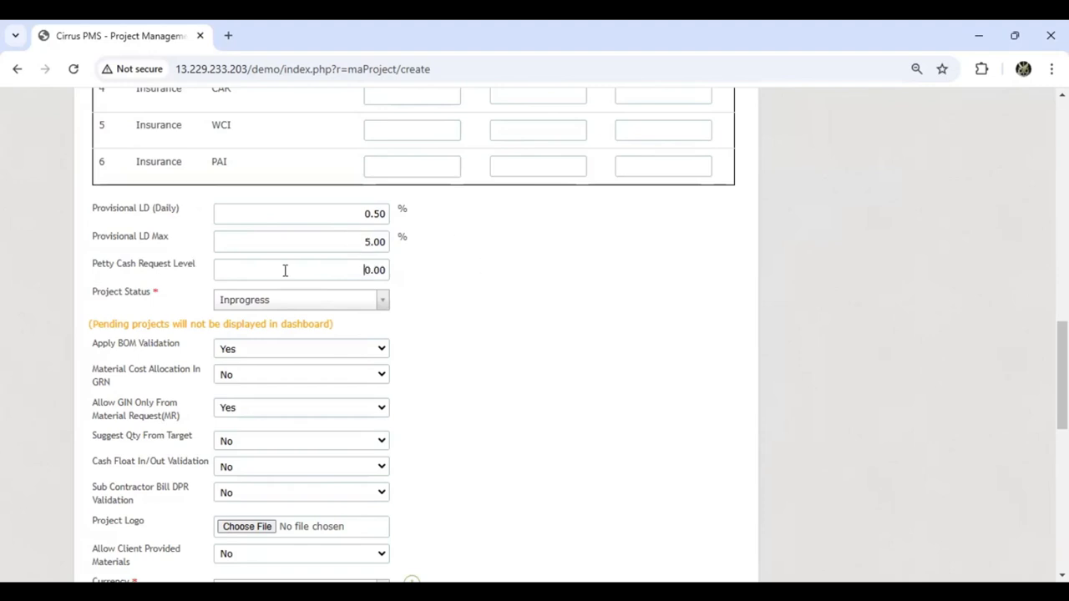
type("25000")
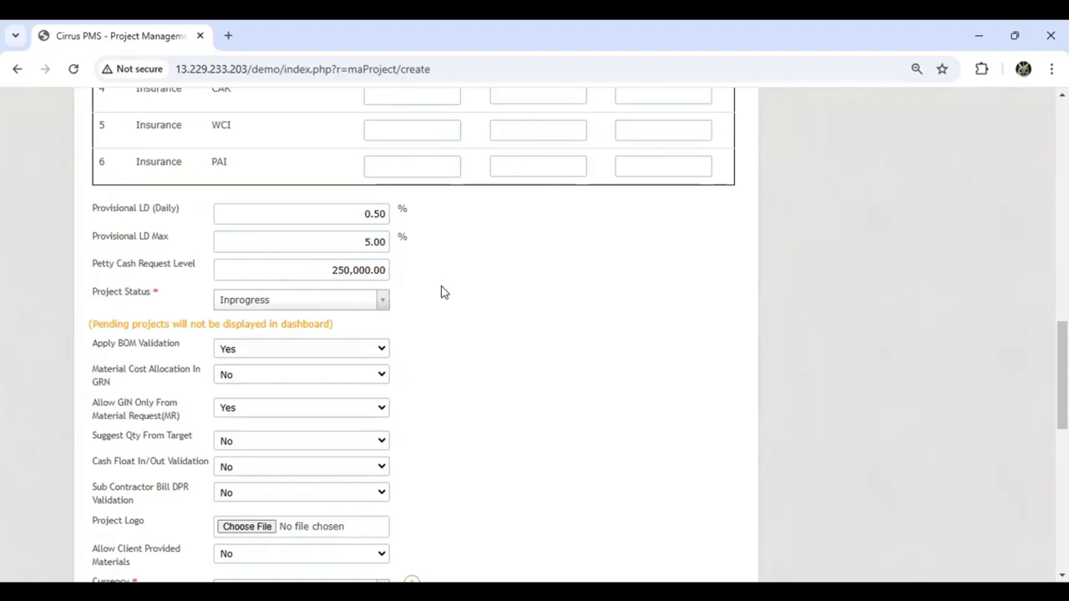
scroll(444, 291, "down", 2)
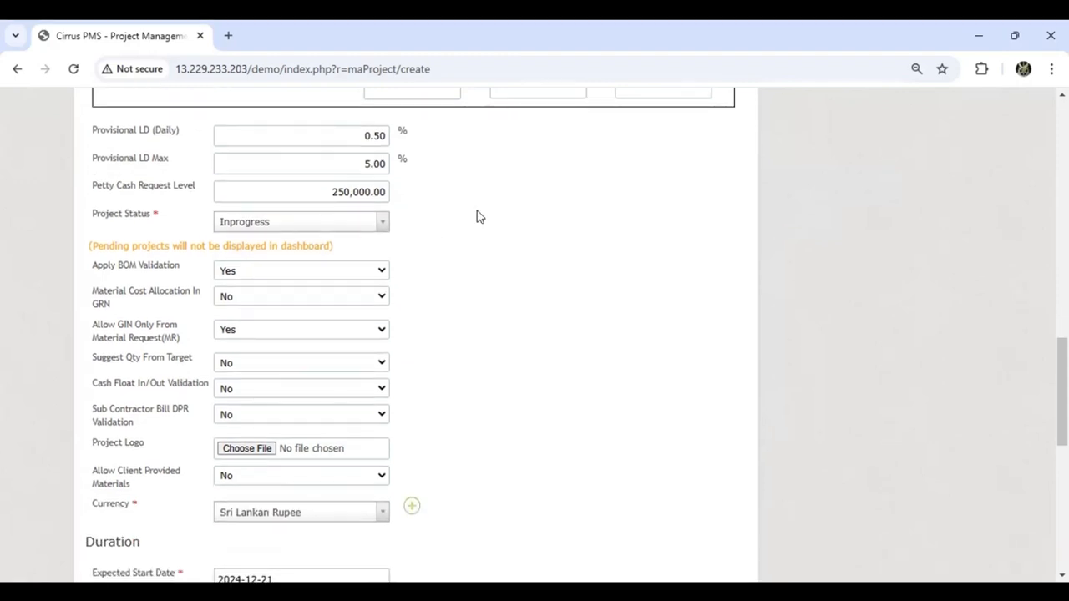
left_click(257, 226)
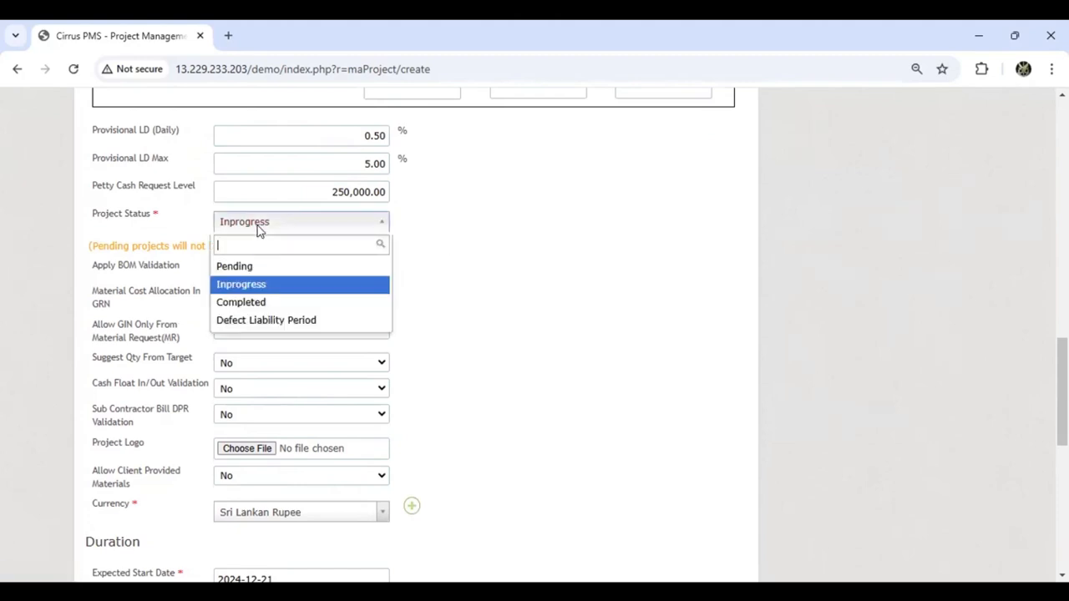
left_click(261, 268)
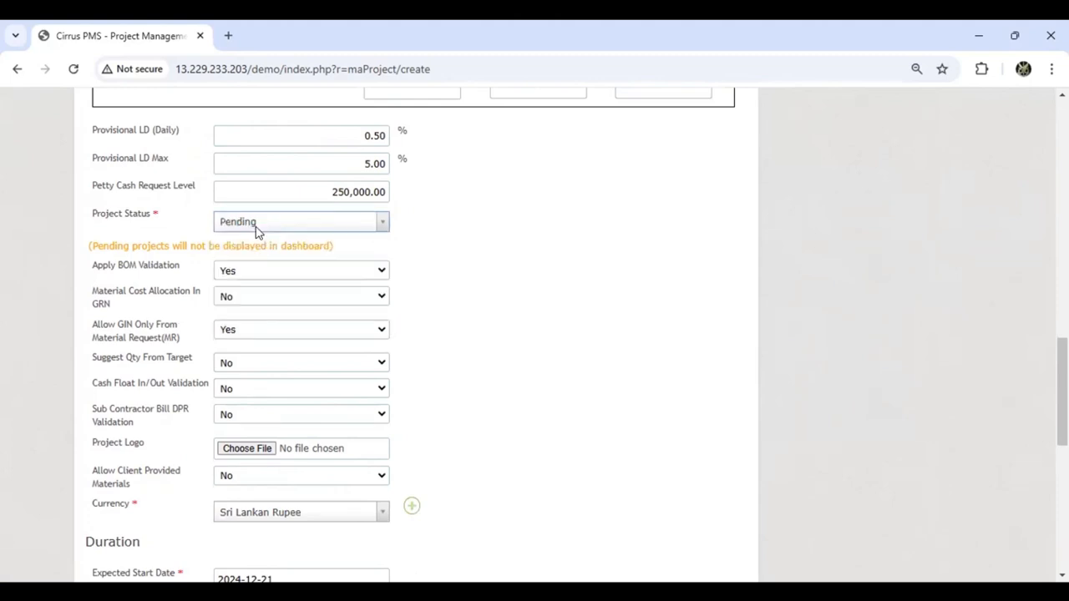
Try Defect Liability Period as the project status and settle on Inprogress.
left_click(258, 222)
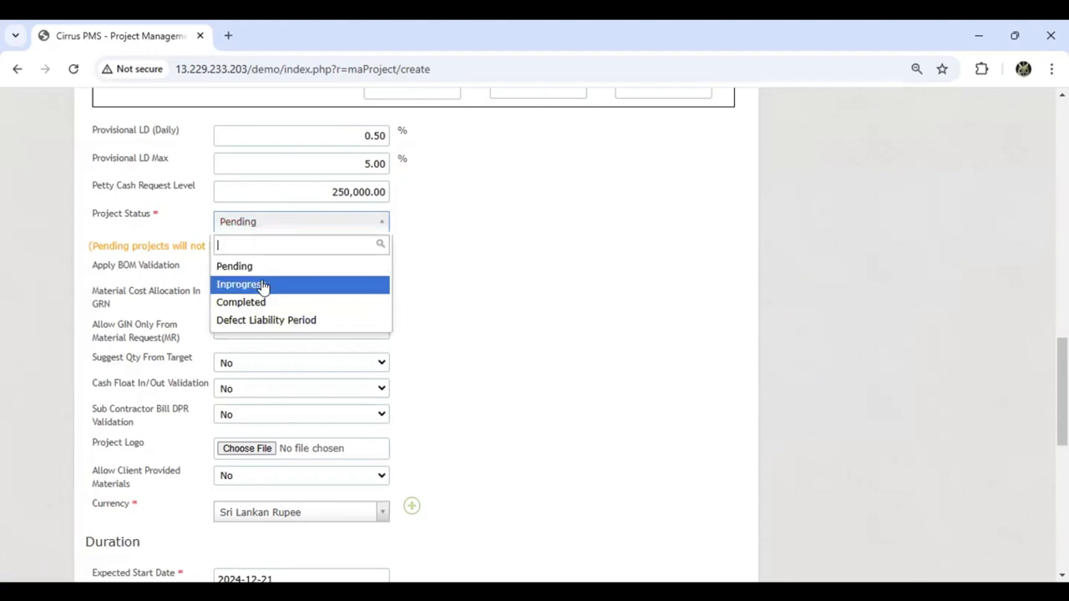
left_click(263, 285)
left_click(263, 225)
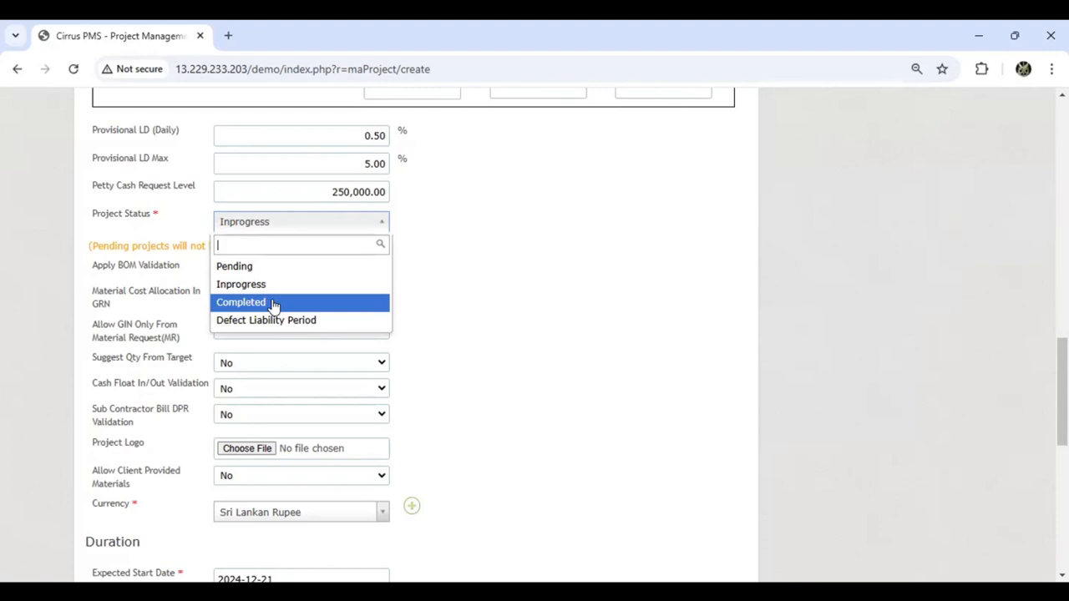
left_click(291, 322)
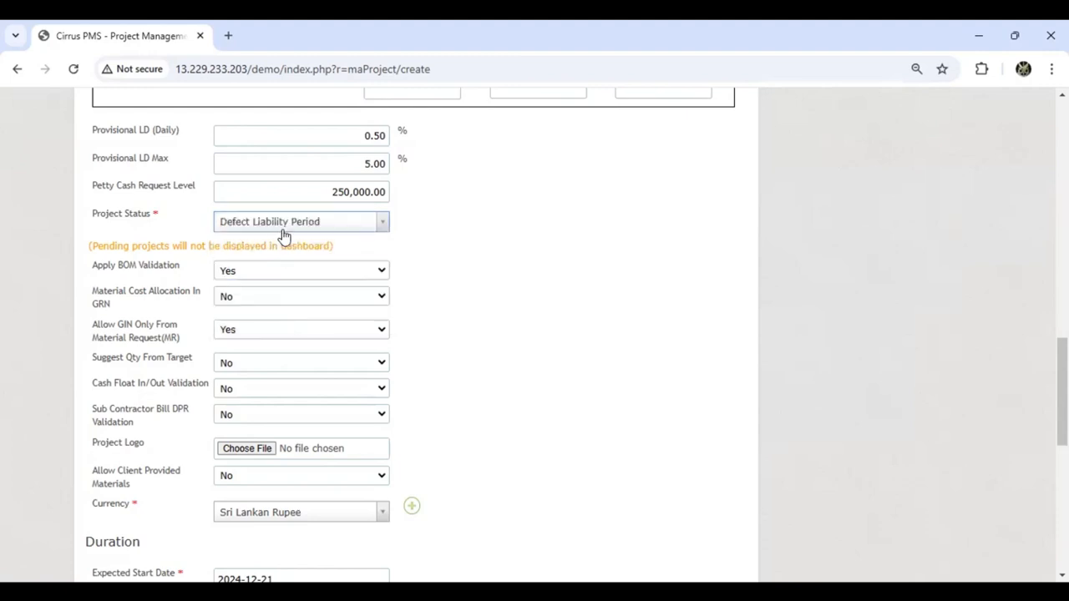
left_click(292, 222)
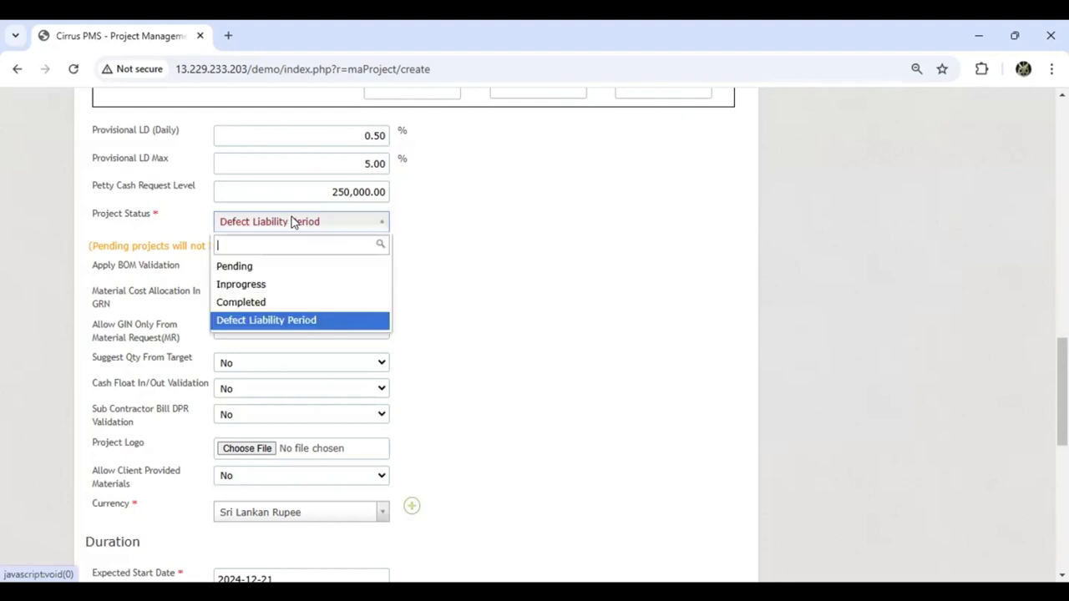
left_click(272, 285)
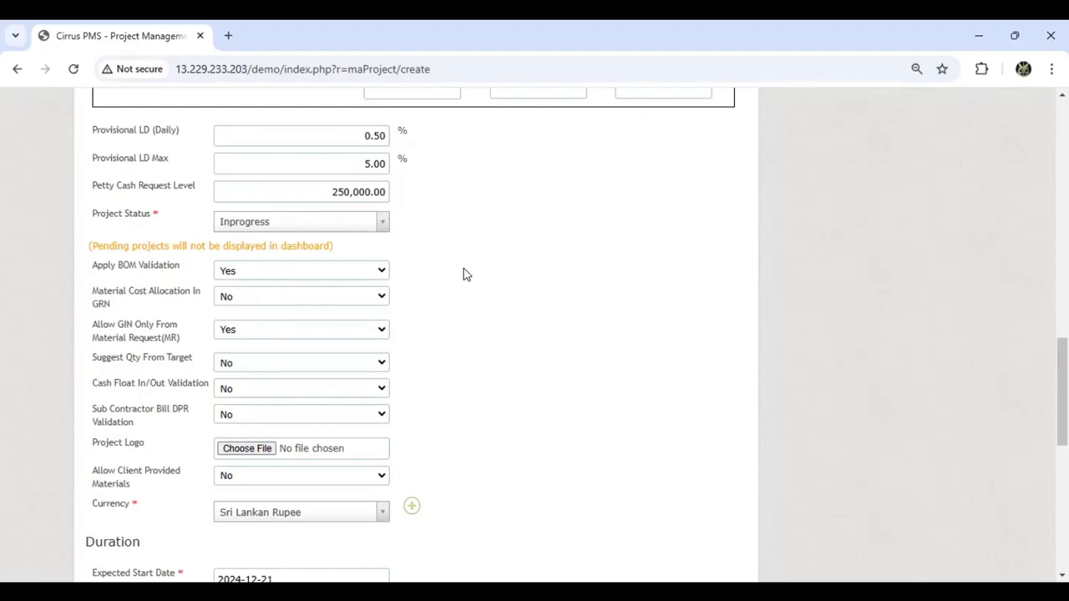
Leave Allow Client Provided Materials set to No and select Sri Lankan Rupee as the project currency.
scroll(505, 339, "down", 2)
scroll(492, 309, "up", 1)
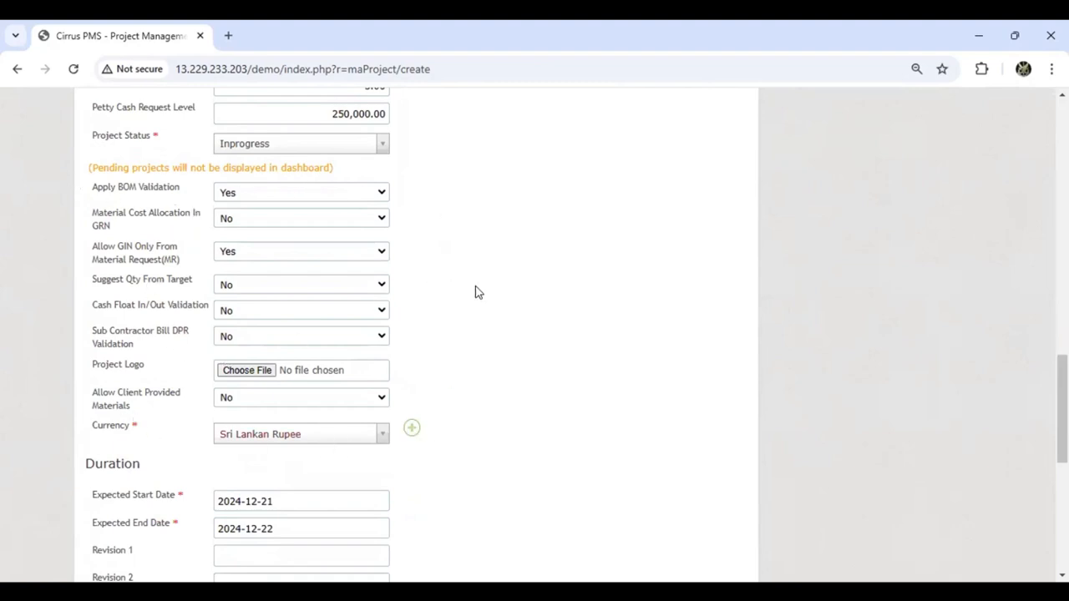
scroll(475, 292, "down", 1)
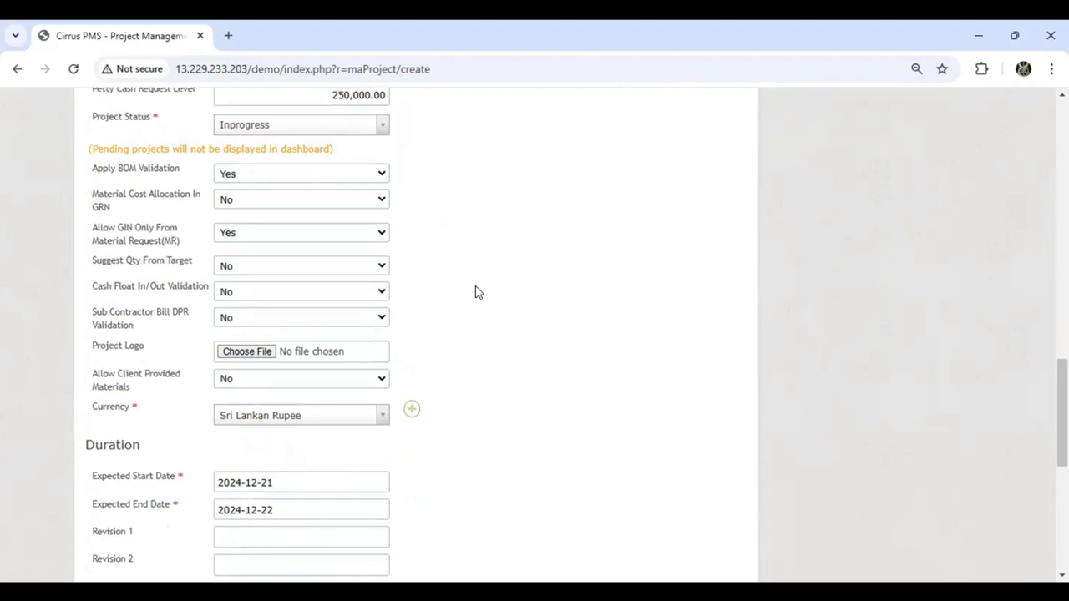
scroll(492, 293, "up", 1)
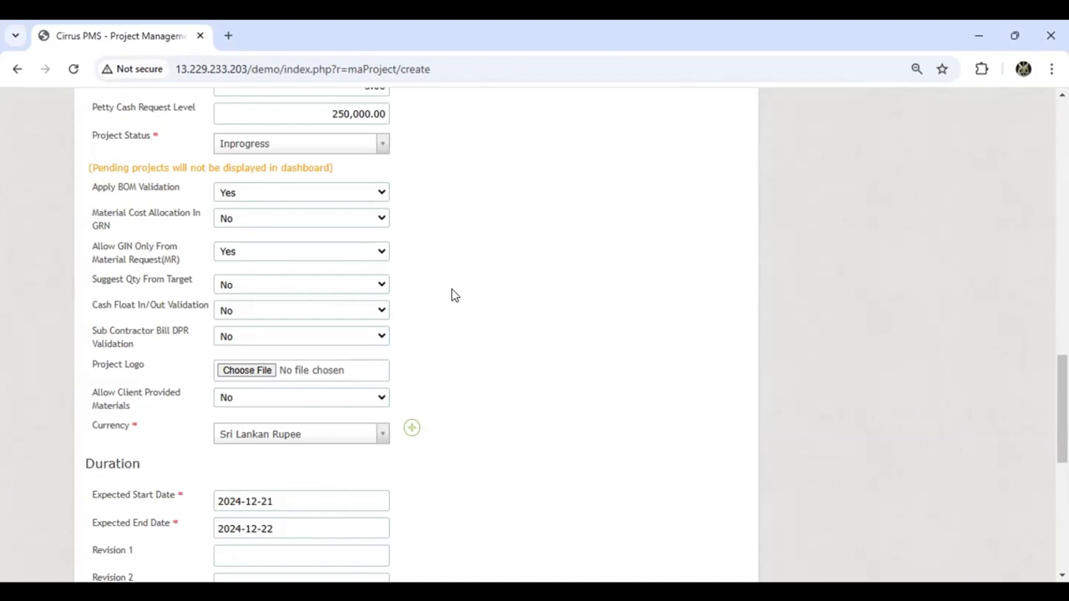
scroll(453, 295, "down", 1)
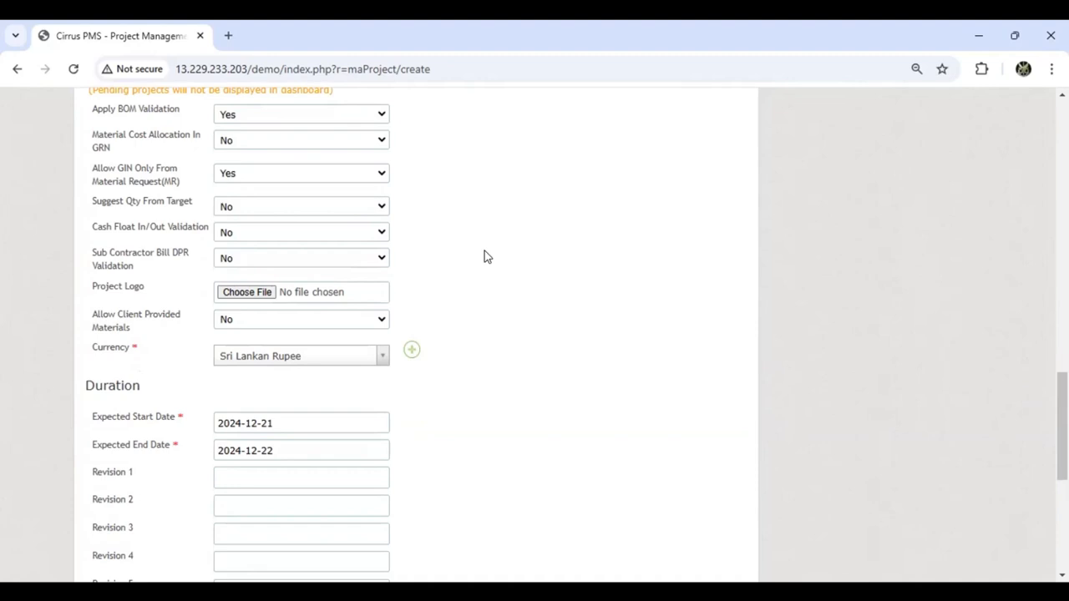
left_click(307, 326)
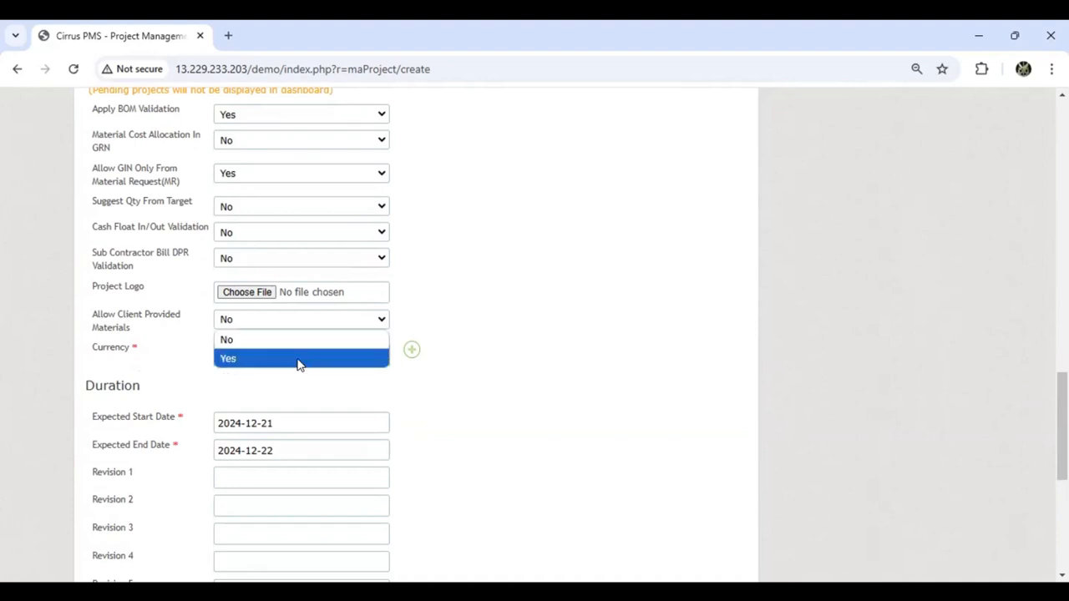
left_click(299, 359)
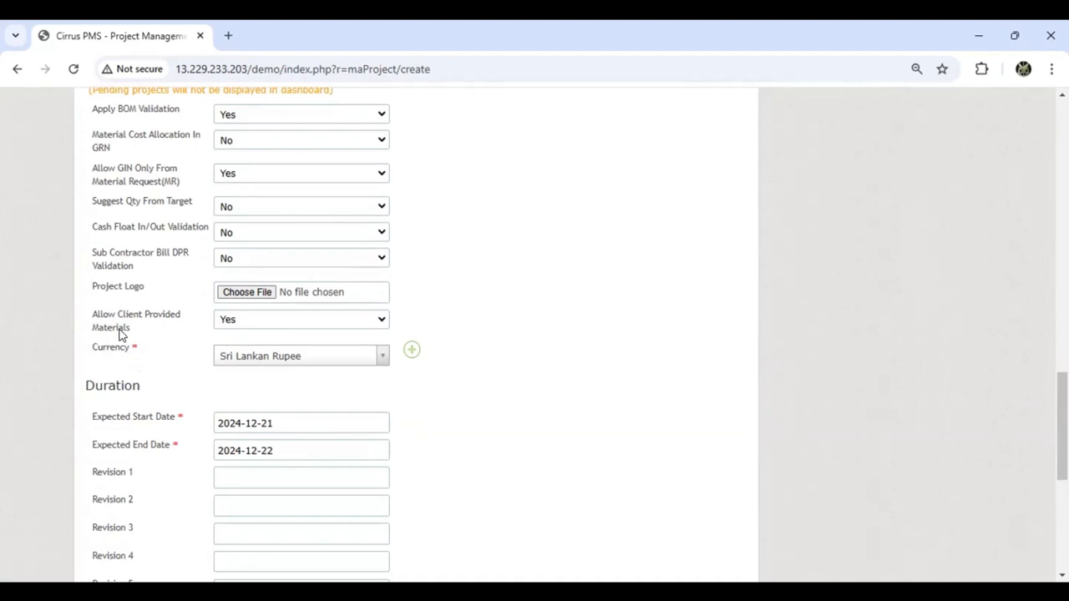
left_click(254, 328)
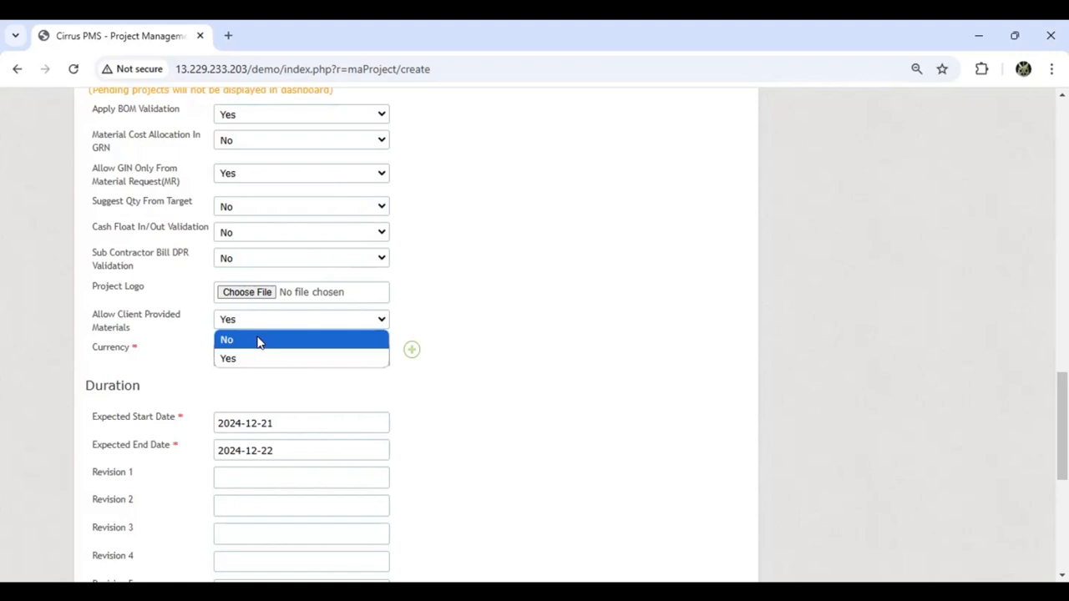
left_click(258, 340)
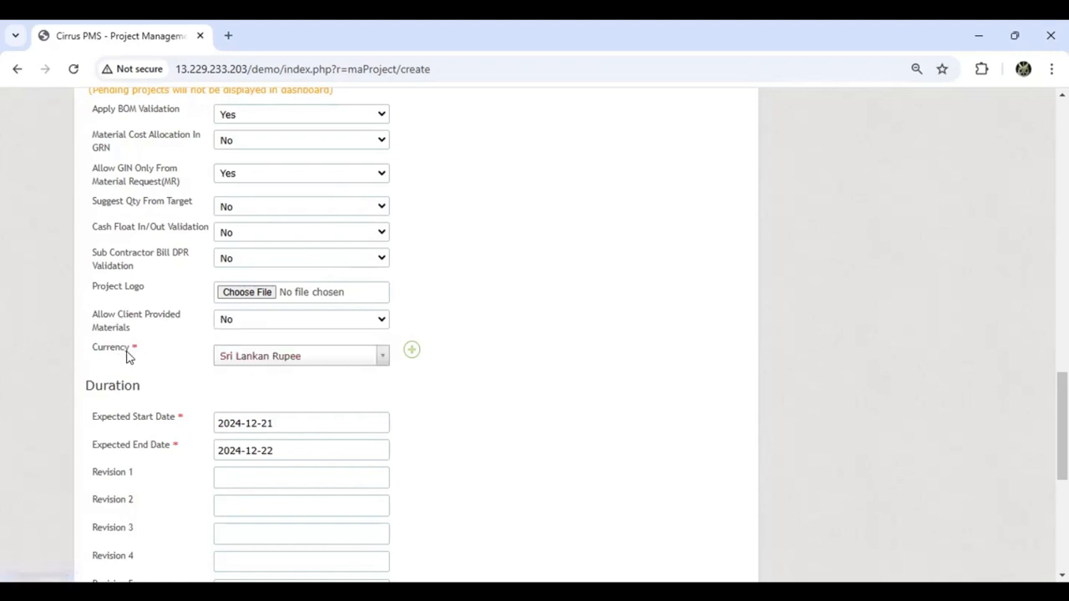
left_click(264, 357)
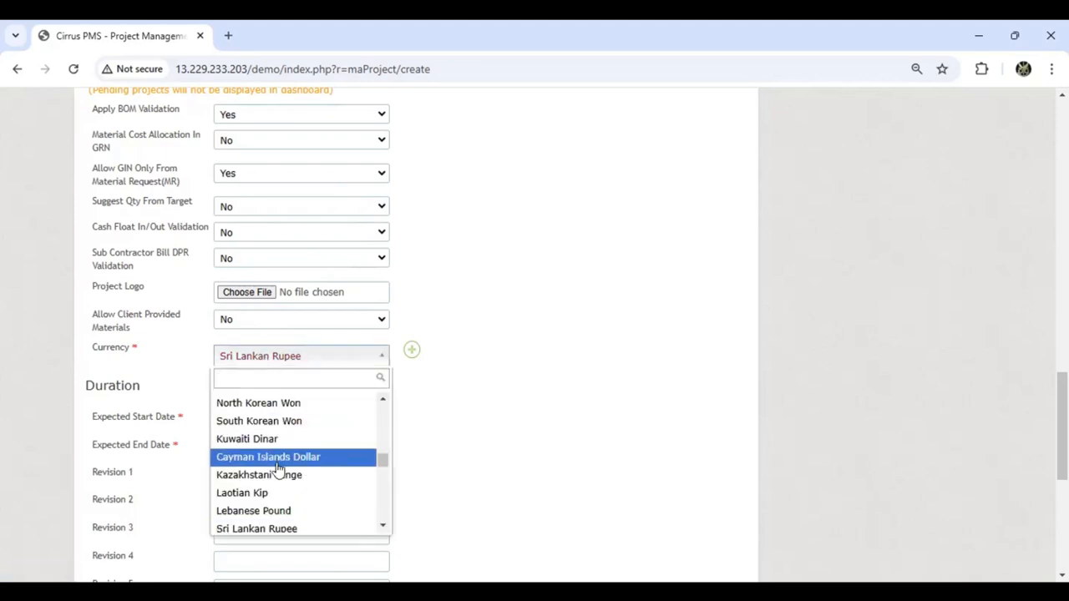
left_click(275, 531)
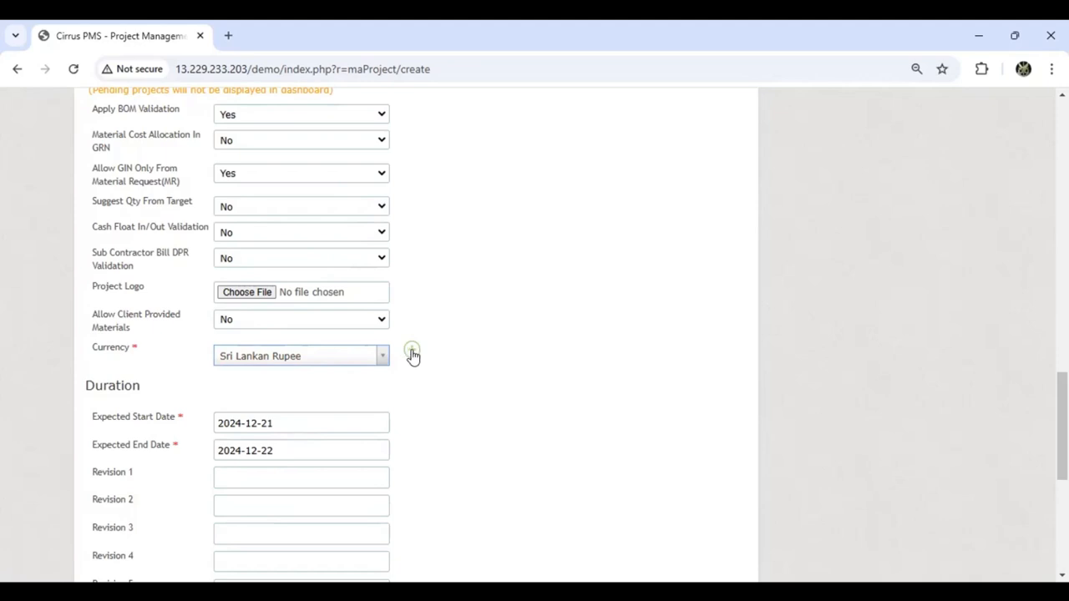
Set the expected start date in the Duration section to 2024-01-01.
scroll(546, 346, "down", 2)
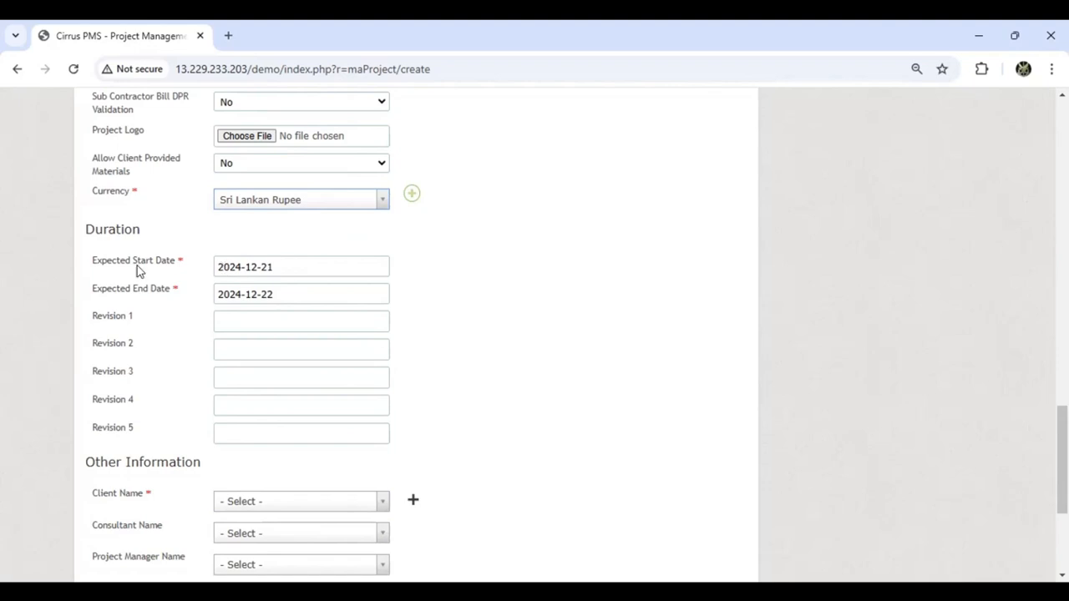
left_click(237, 267)
left_click_drag(237, 267, 241, 269)
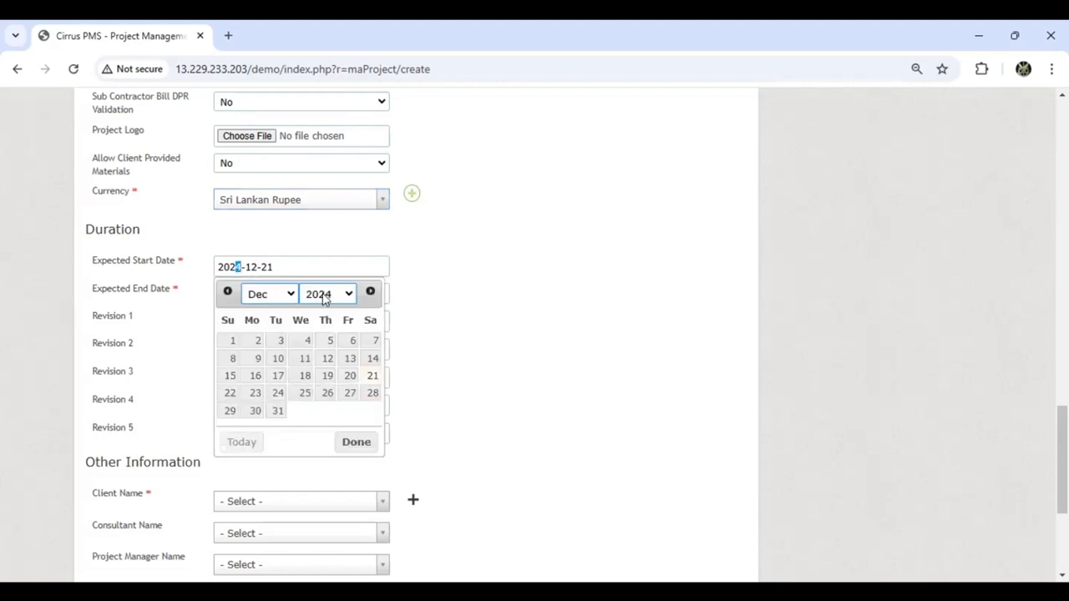
left_click(287, 295)
left_click(278, 318)
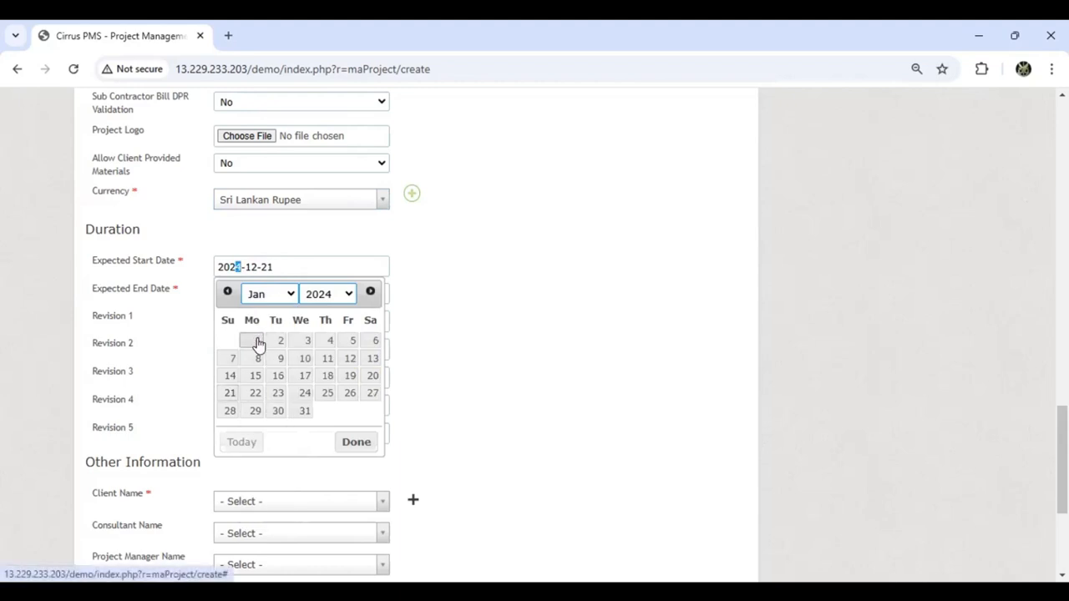
left_click(255, 341)
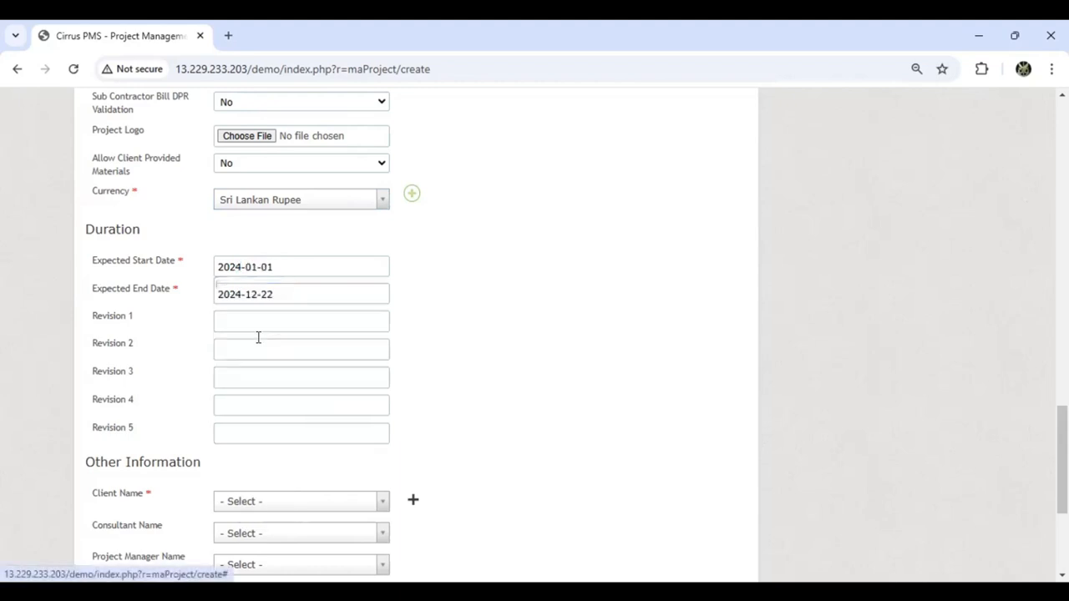
Try to change the year of the expected start date to 2025.
left_click(288, 294)
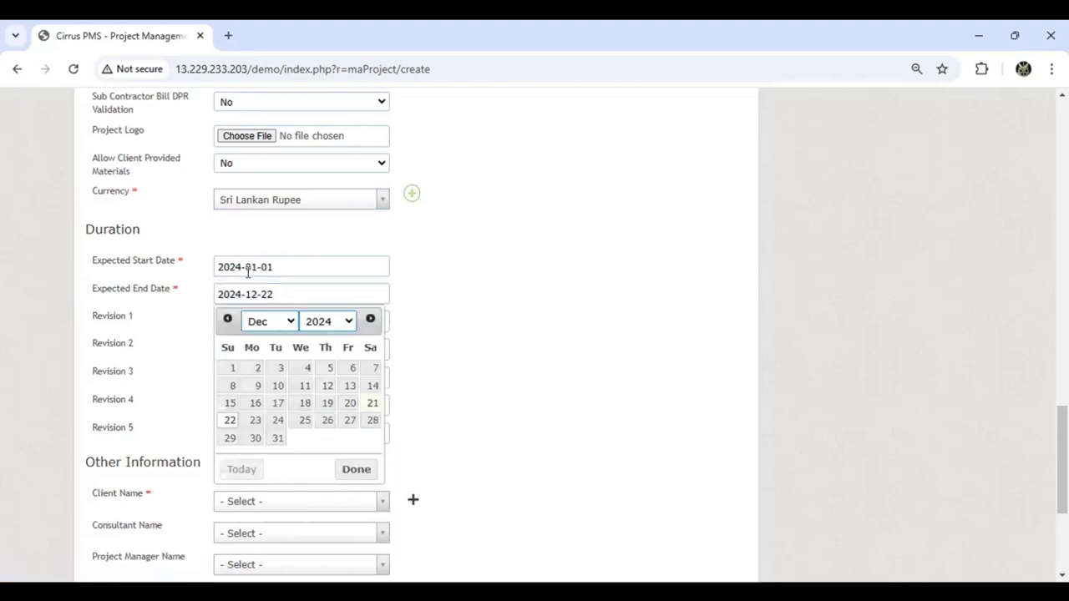
left_click(246, 267)
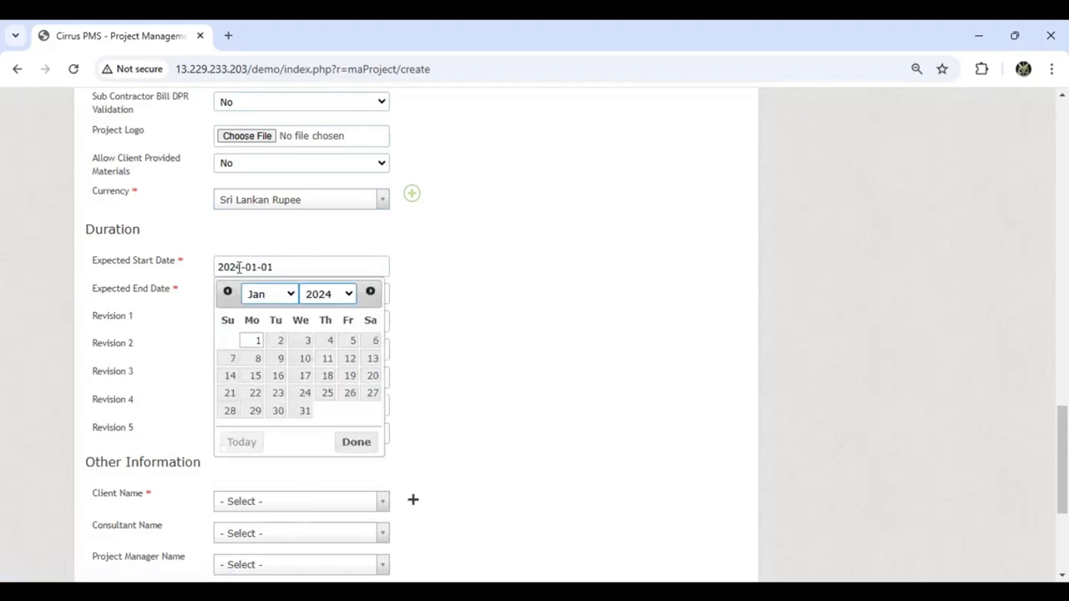
left_click(348, 296)
scroll(339, 401, "down", 2)
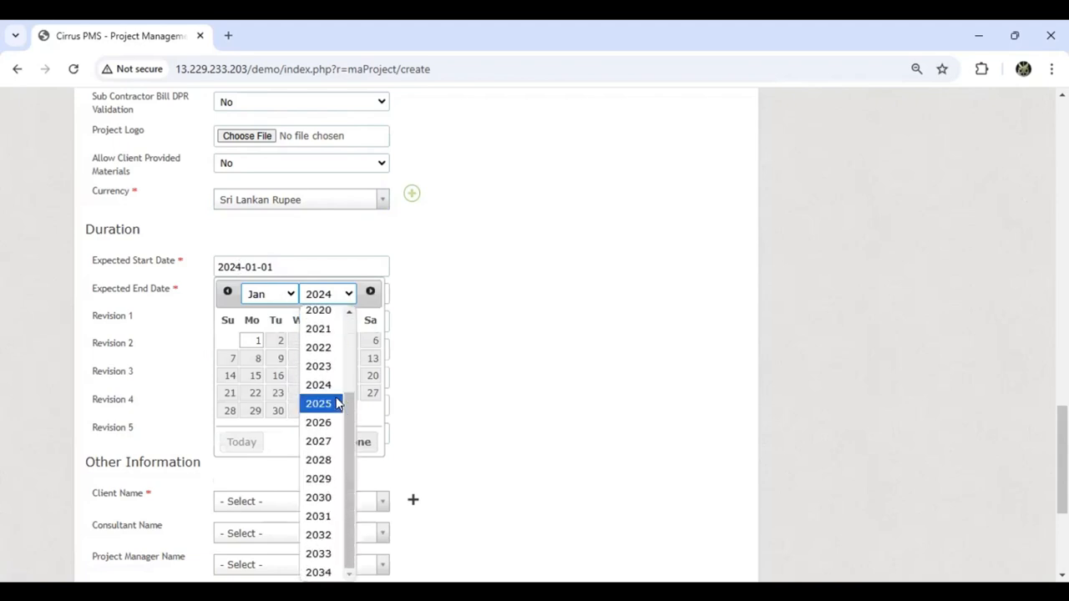
left_click(340, 404)
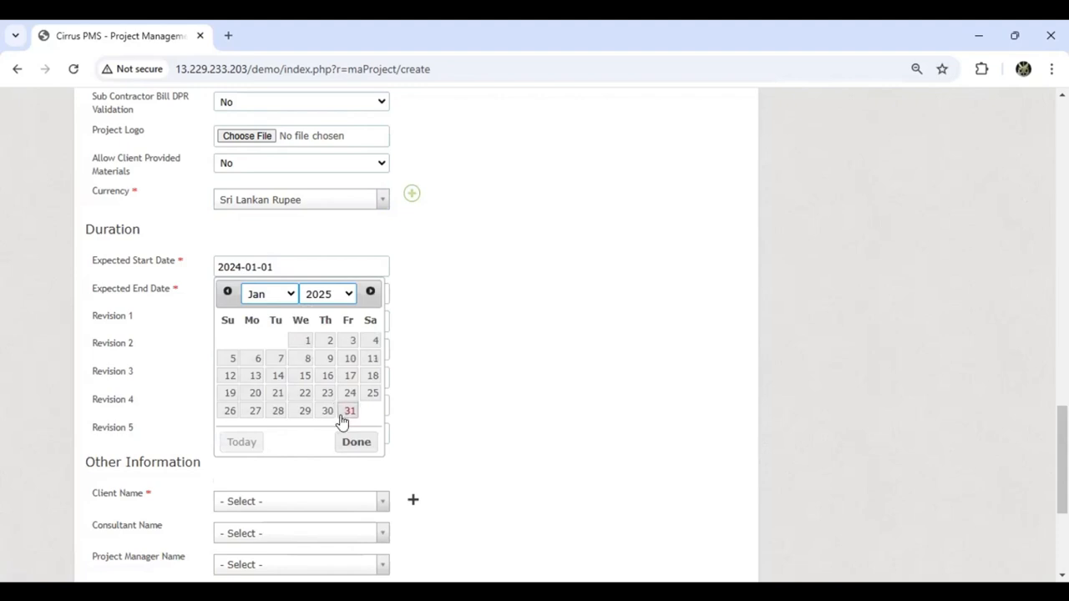
left_click(356, 442)
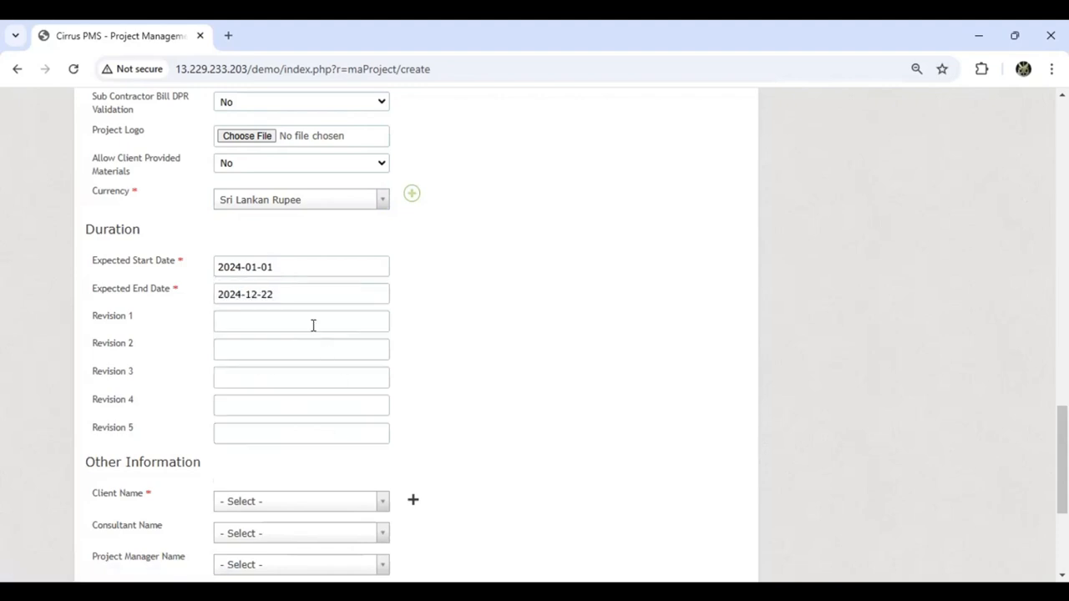
Set the project's expected start date to 2025-01-01.
left_click(232, 267)
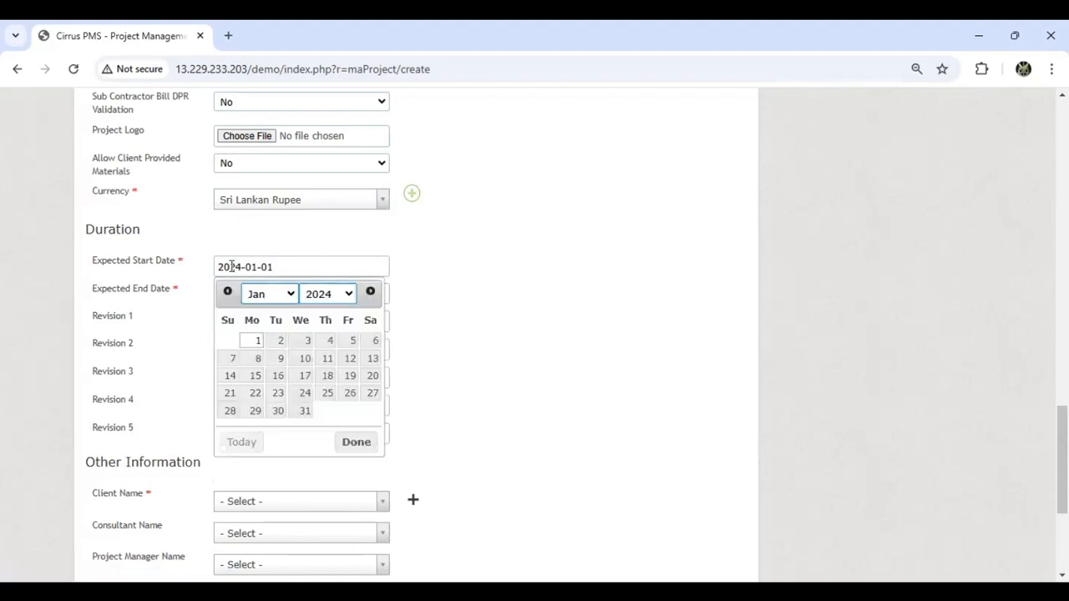
left_click(338, 294)
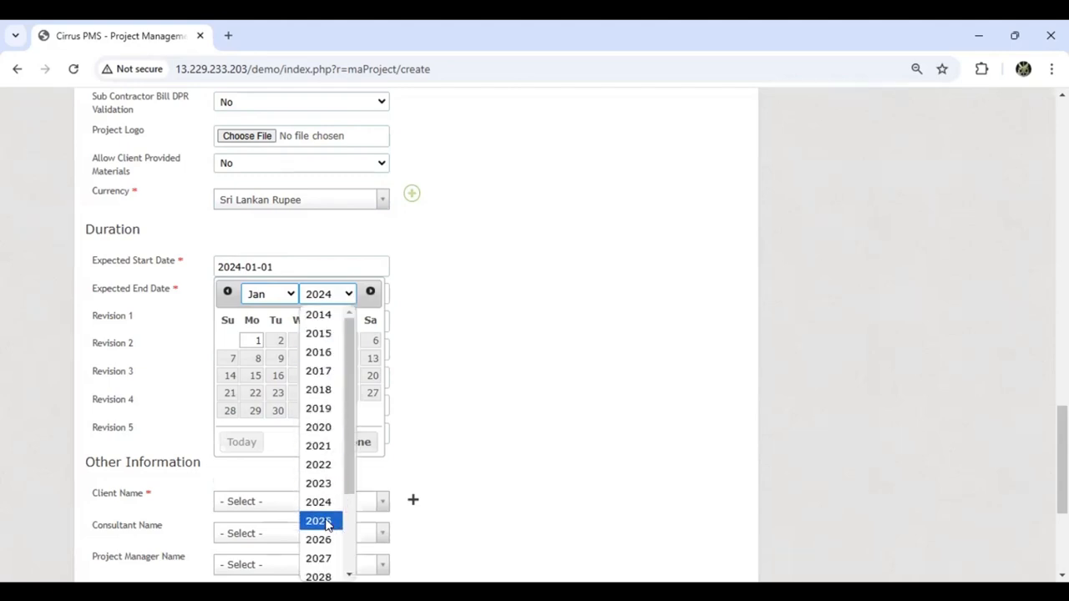
left_click(325, 522)
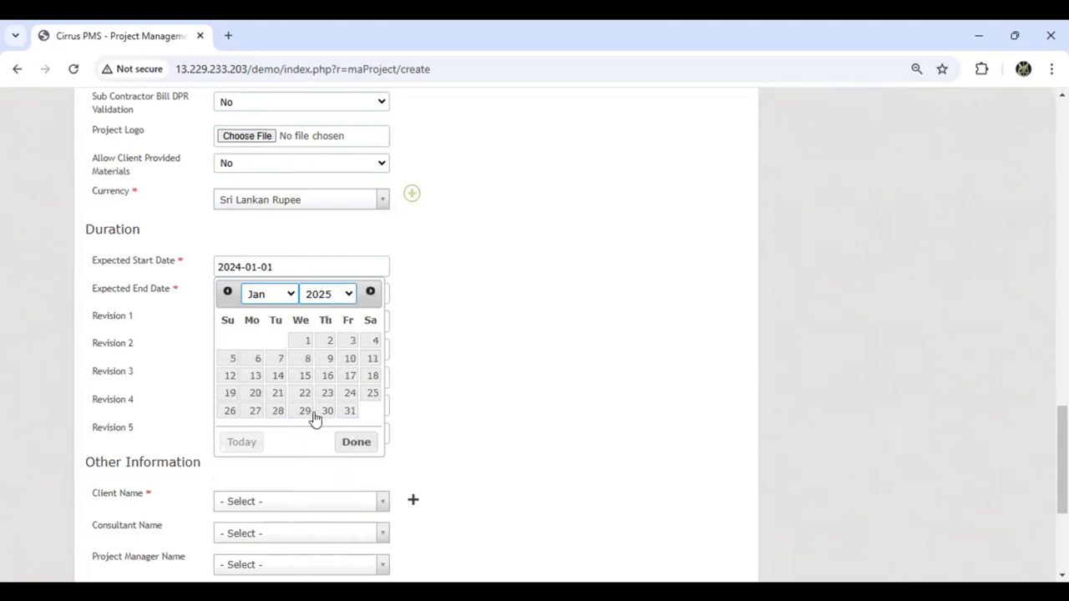
left_click(301, 342)
Set the project's expected end date to 2025-12-31.
left_click(281, 294)
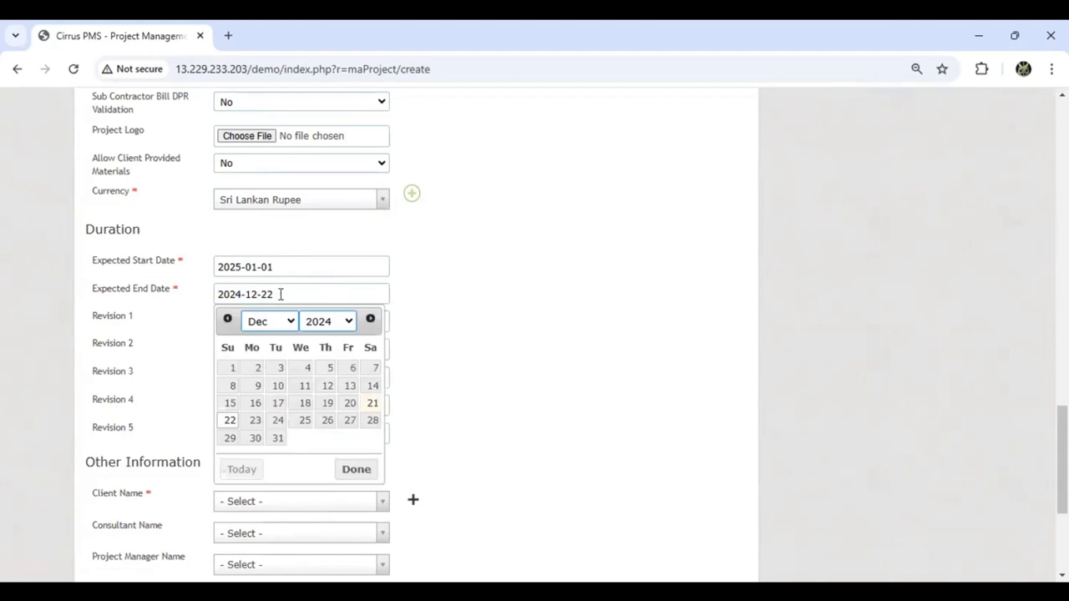
left_click(338, 324)
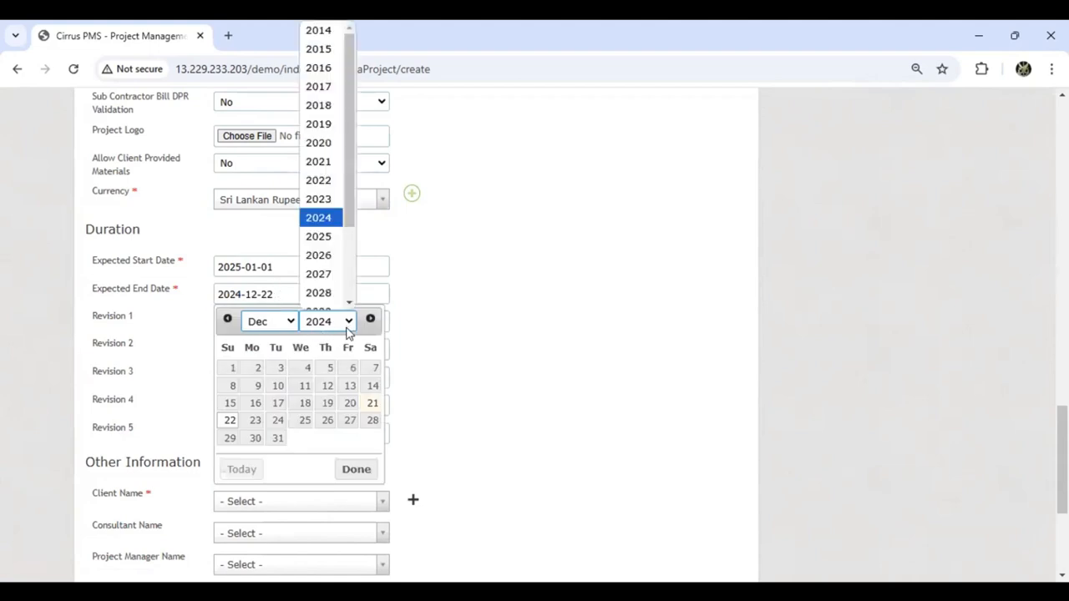
left_click(319, 239)
left_click(279, 326)
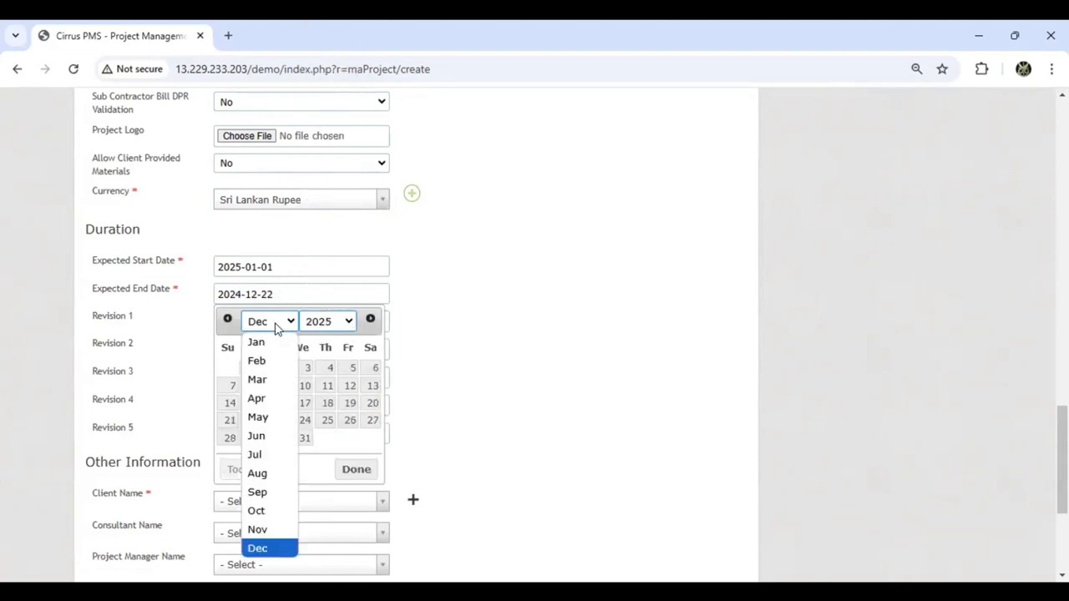
left_click(298, 437)
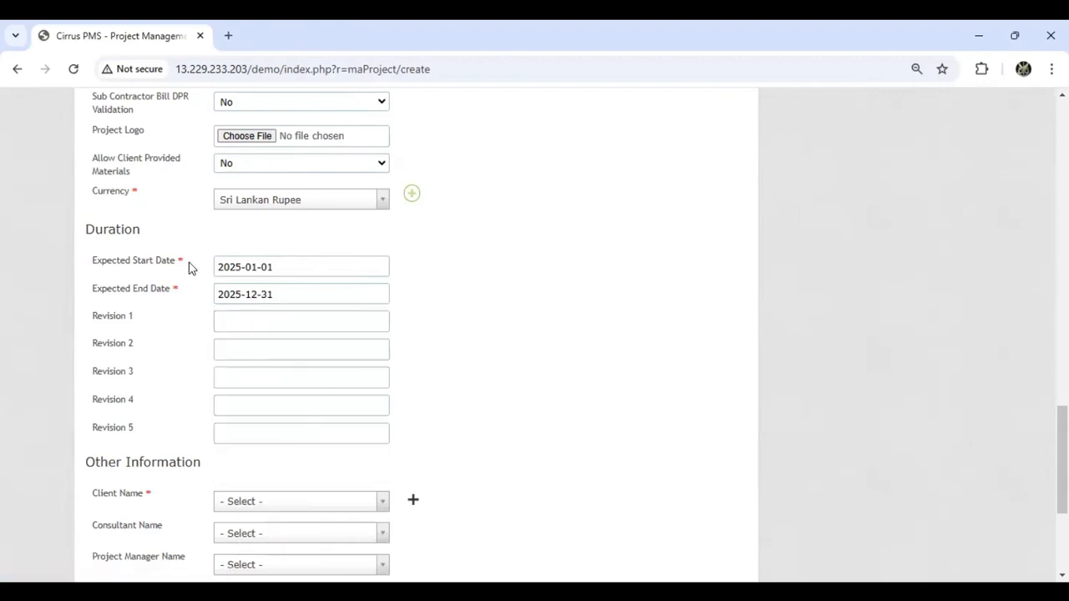
Select MAHAWELI AUTHORITY as the client in the Other Information section.
scroll(245, 308, "down", 3)
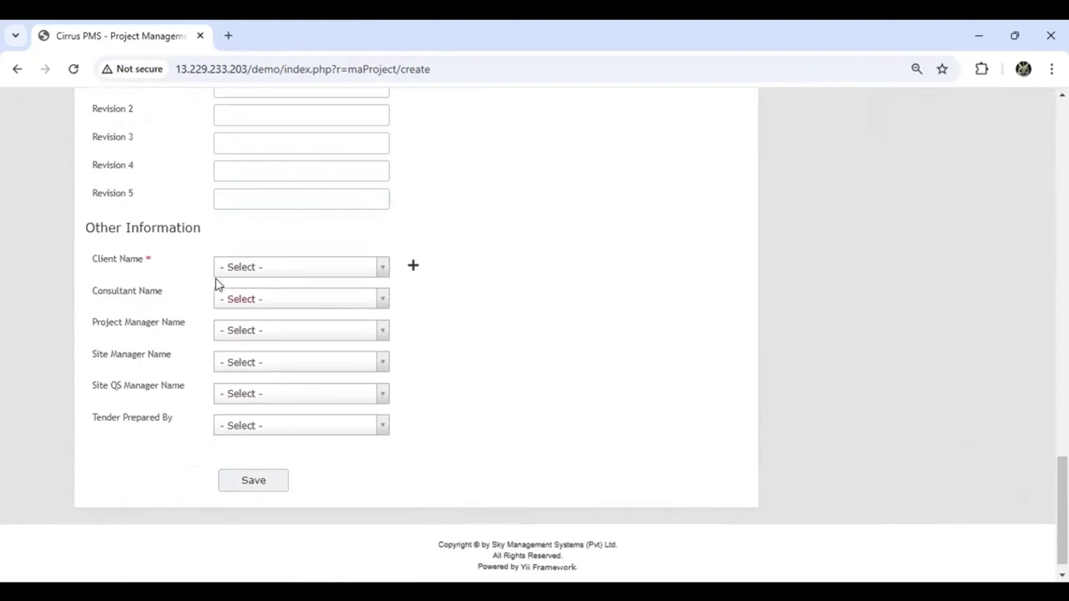
left_click(259, 270)
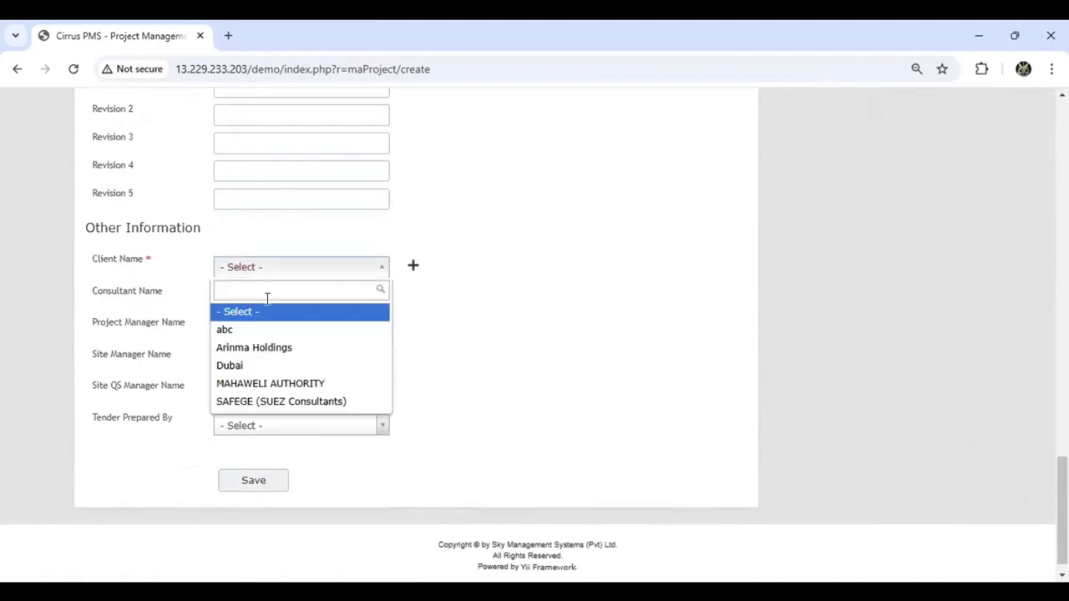
left_click(276, 383)
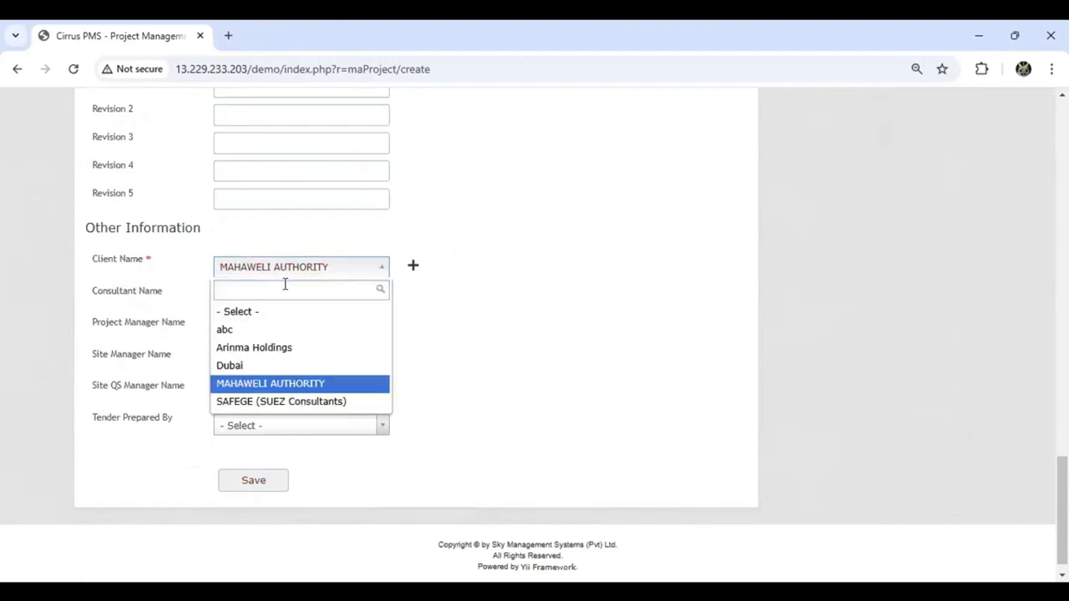
left_click(288, 386)
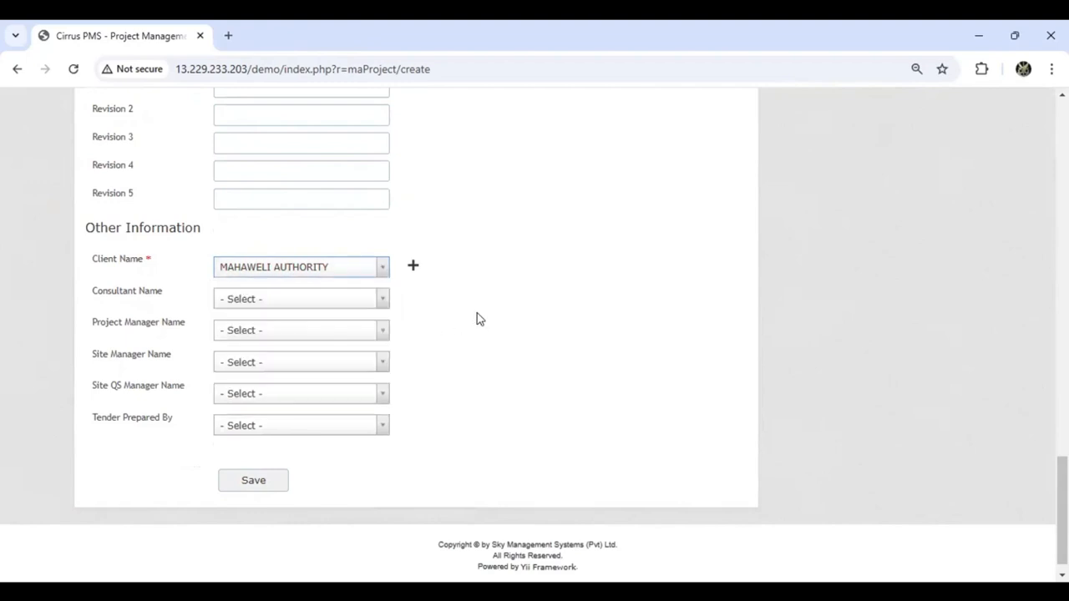
Save the new Madatugama bridge project and close the resulting notice.
left_click(254, 483)
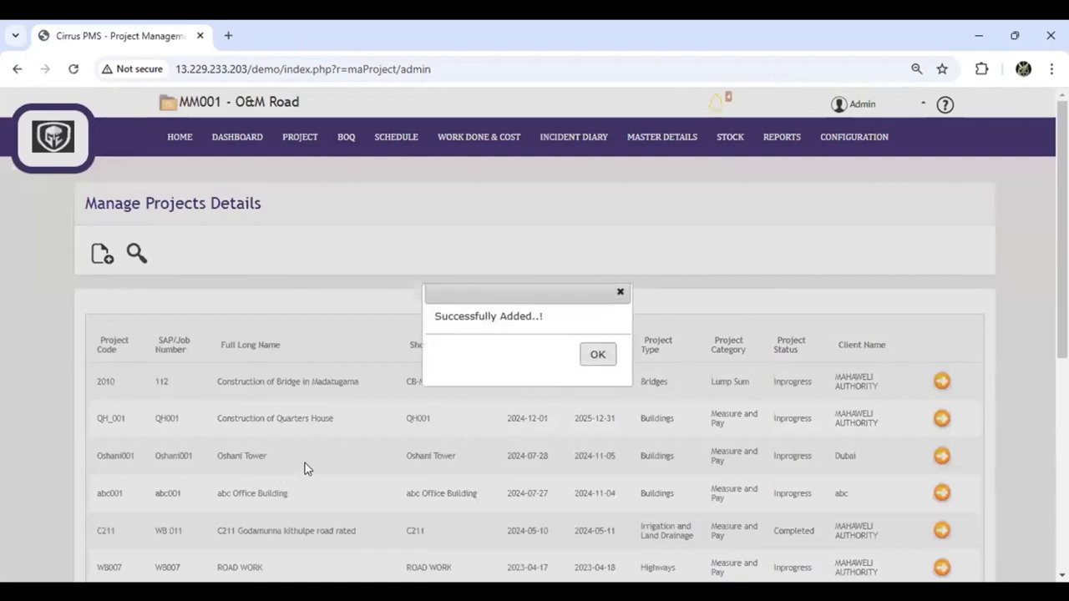
left_click(596, 356)
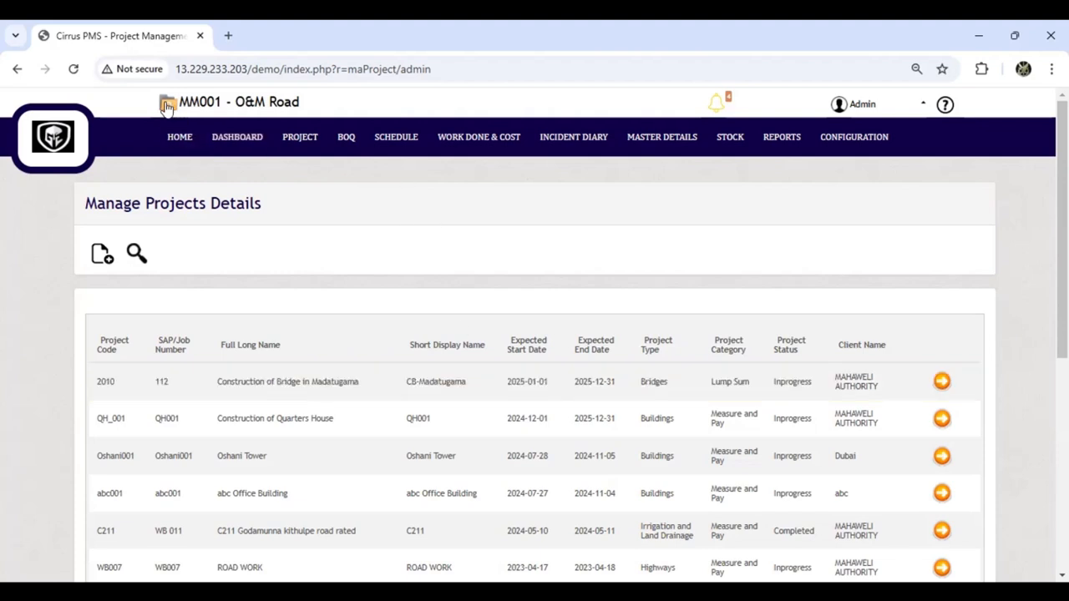
Examine the projects listed under each category in the active-project selector, leaving the current selection as it is.
left_click(216, 103)
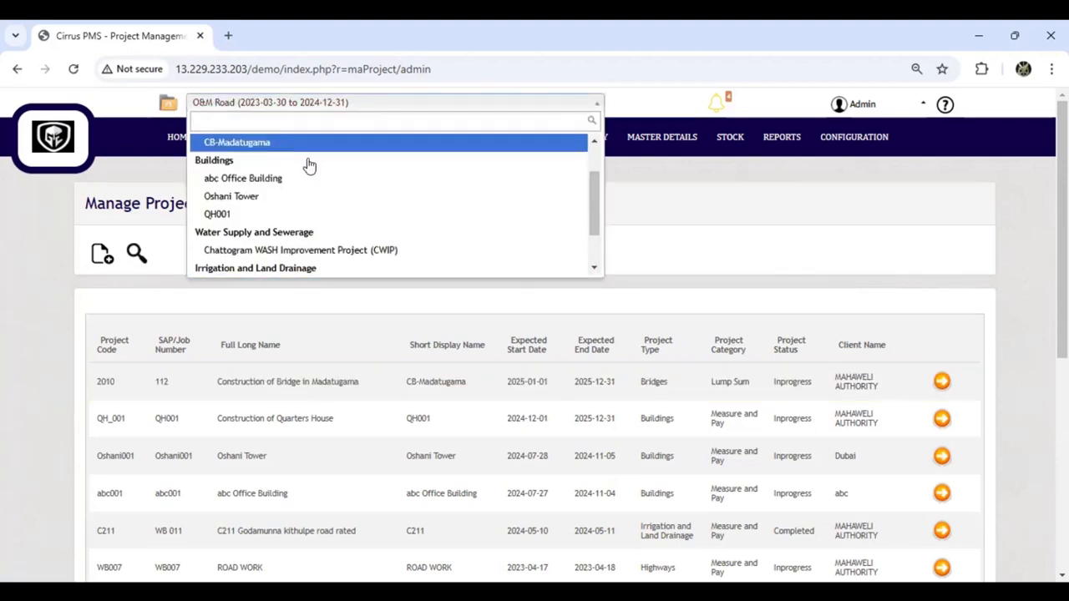
scroll(311, 197, "up", 2)
scroll(310, 198, "down", 3)
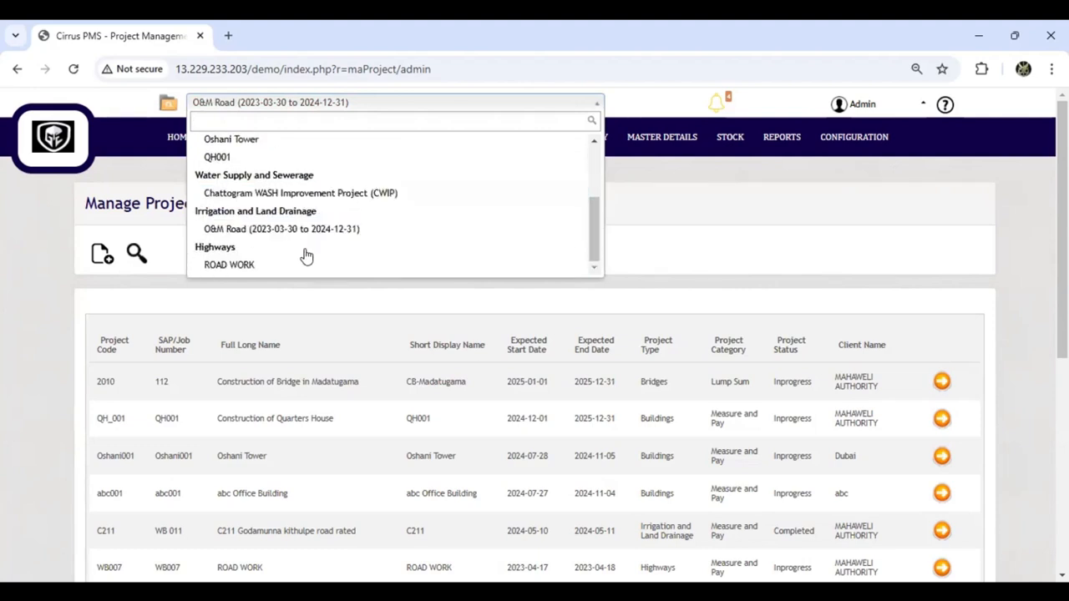
scroll(307, 256, "up", 3)
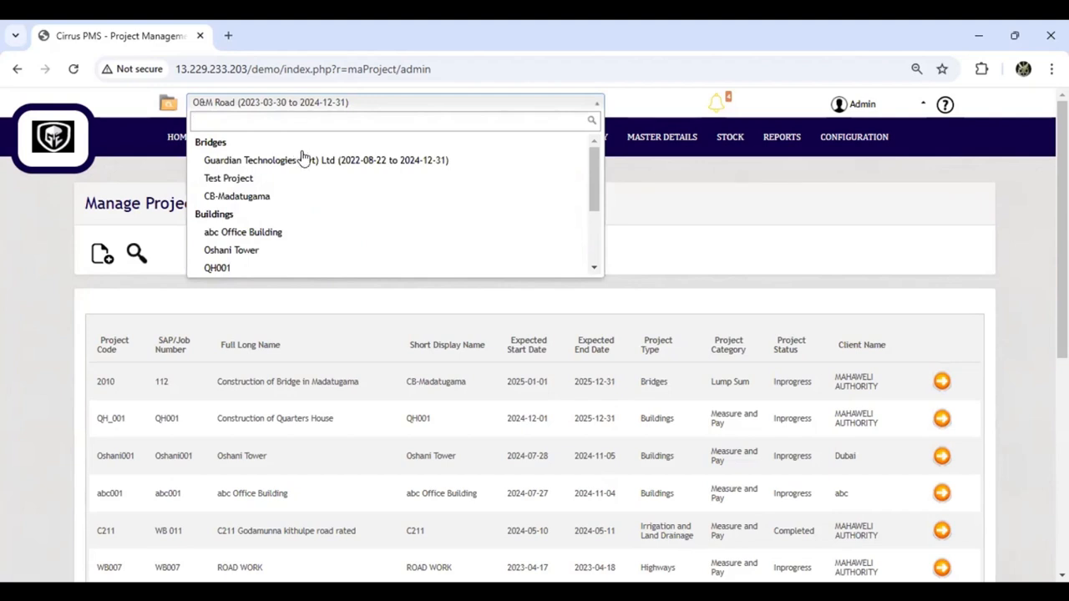
scroll(330, 238, "down", 3)
scroll(332, 246, "up", 3)
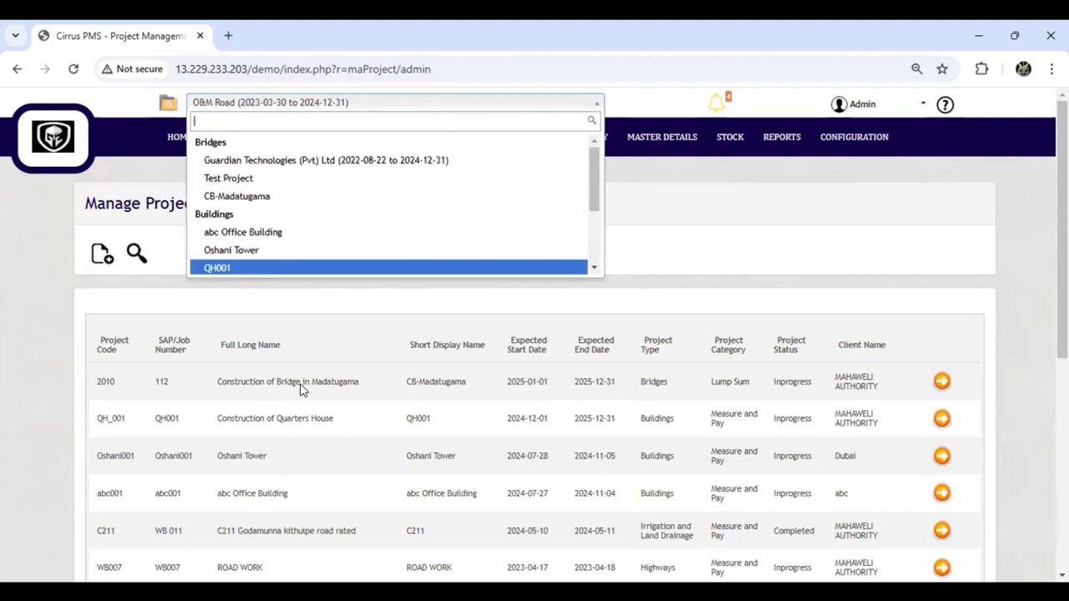
scroll(317, 192, "down", 3)
scroll(359, 201, "up", 3)
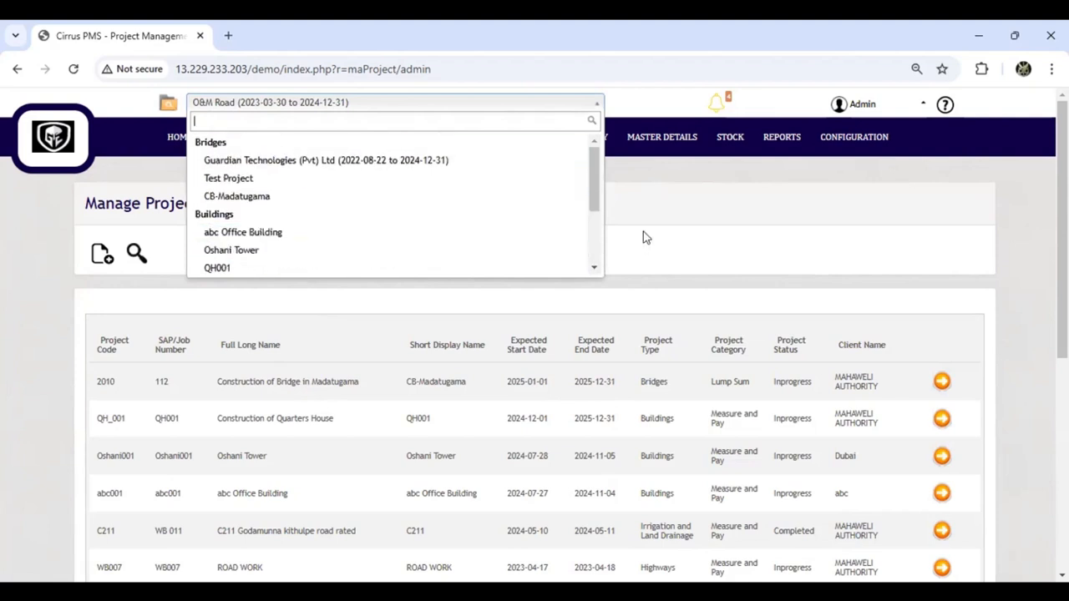
left_click(645, 237)
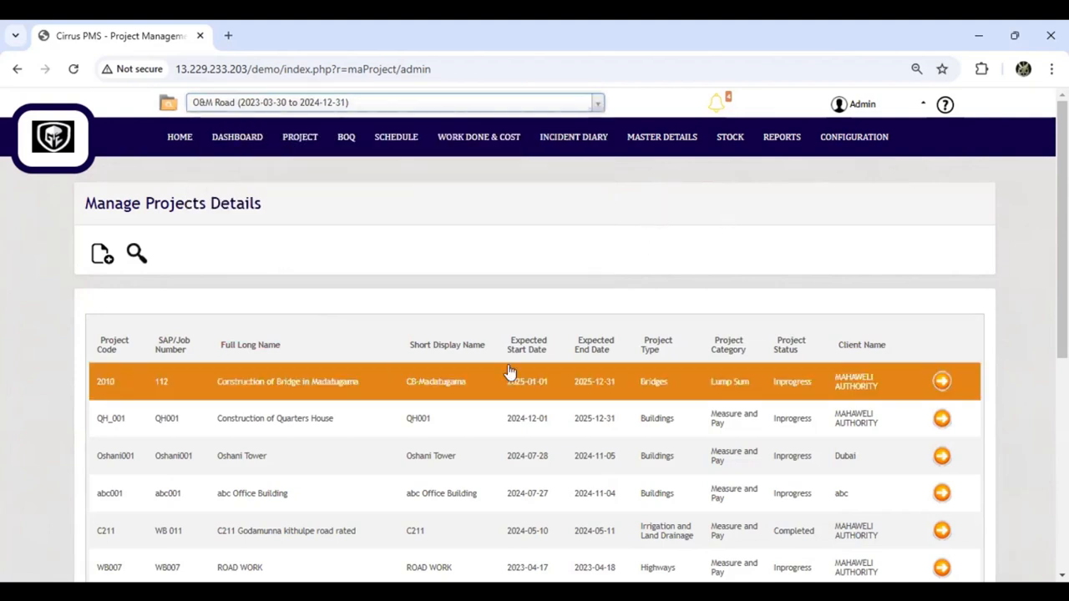
Start a new project allocation in the access control configuration and choose Admin as the user.
left_click(835, 143)
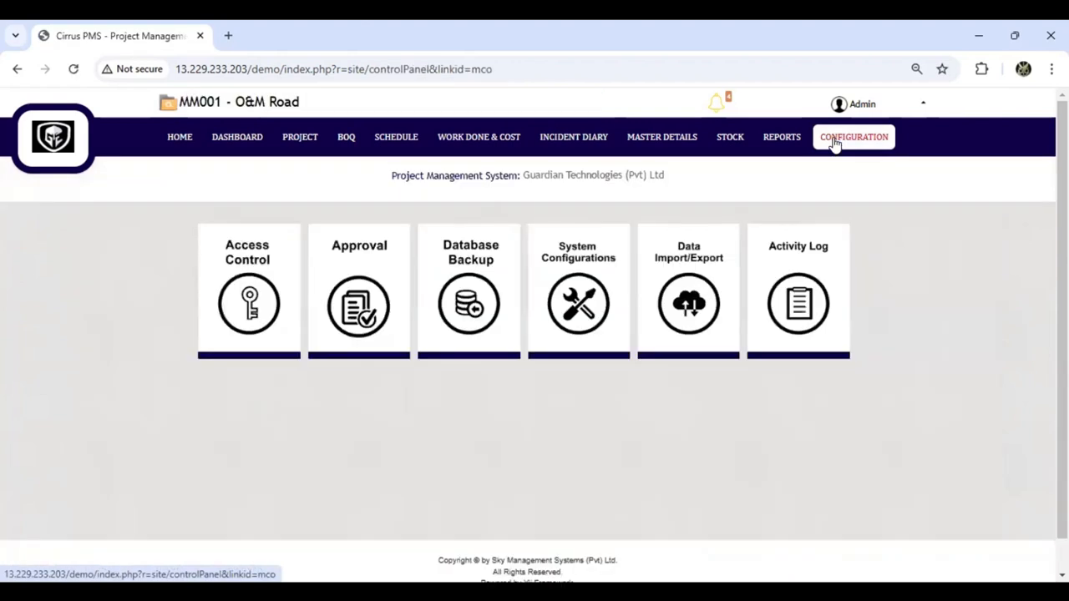
left_click(248, 269)
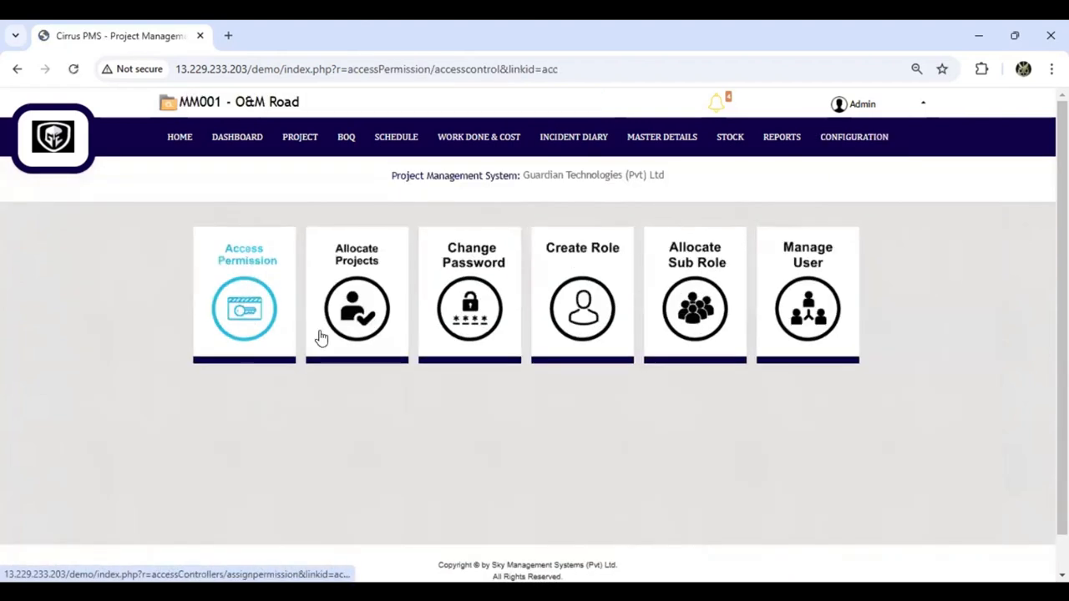
left_click(373, 269)
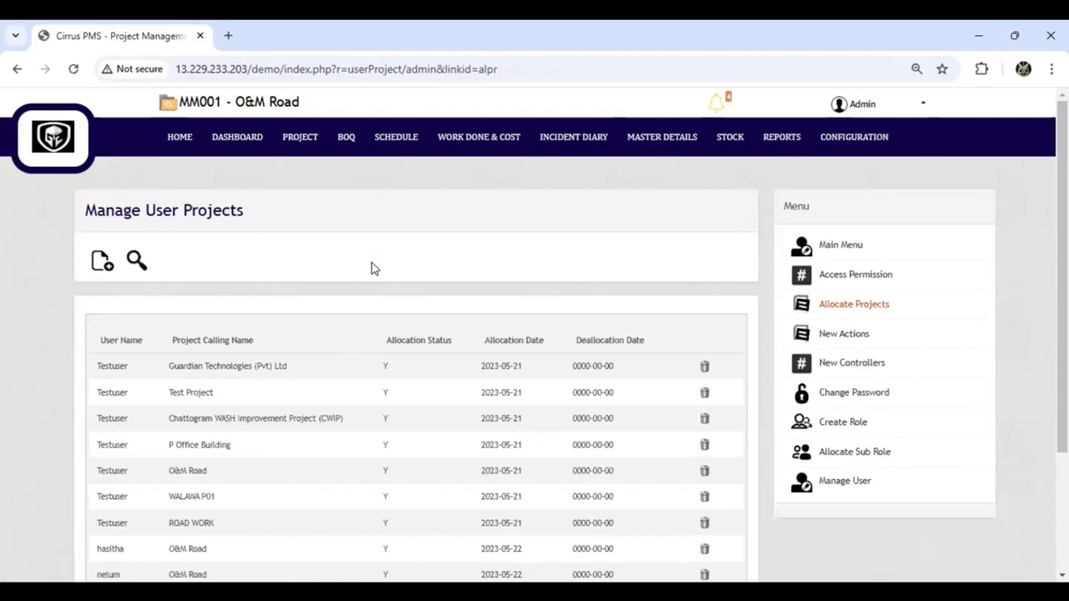
left_click(101, 262)
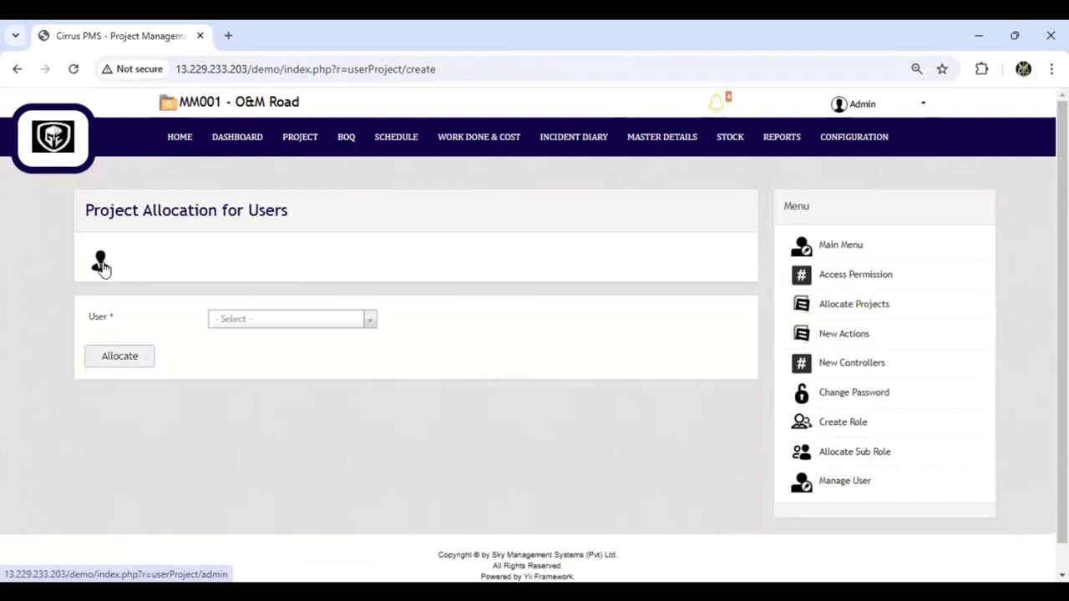
left_click(214, 324)
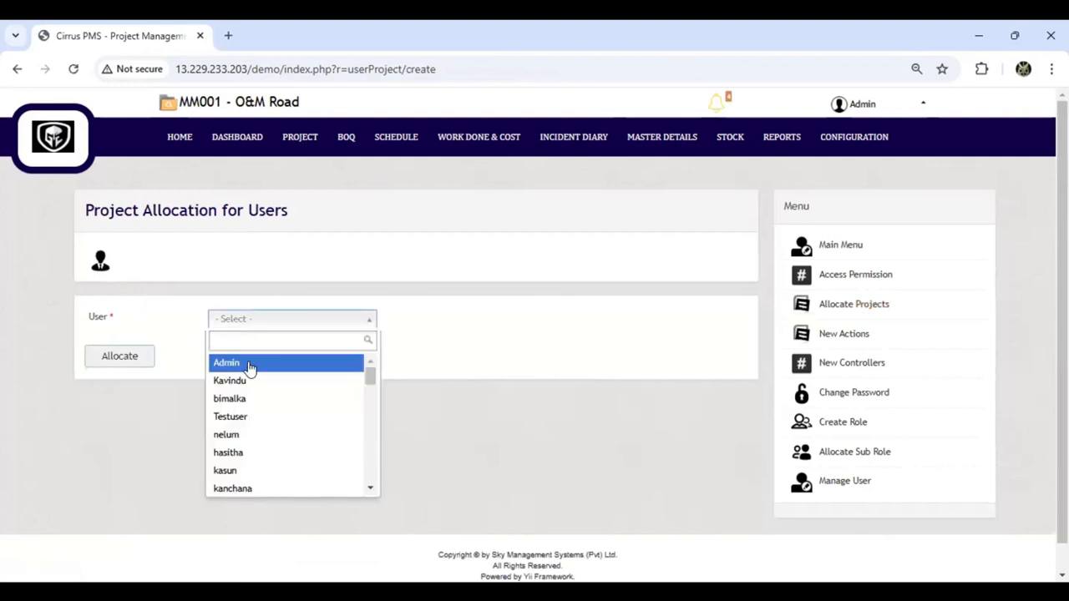
left_click(248, 365)
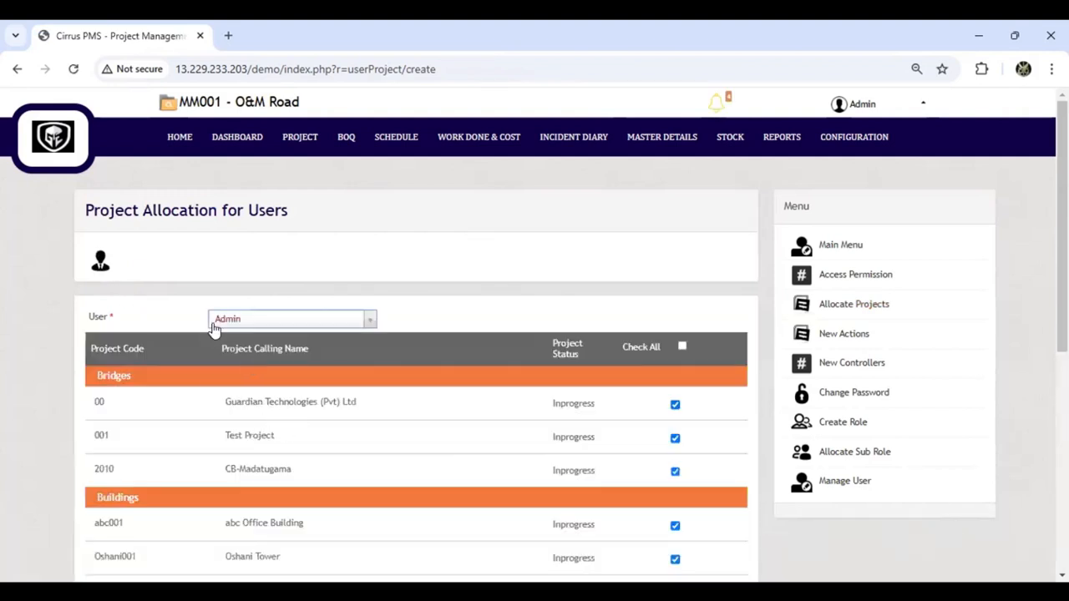
Review Admin's ticked projects, including CB-Madatugama, then allocate them and dismiss the notice.
scroll(294, 390, "down", 4)
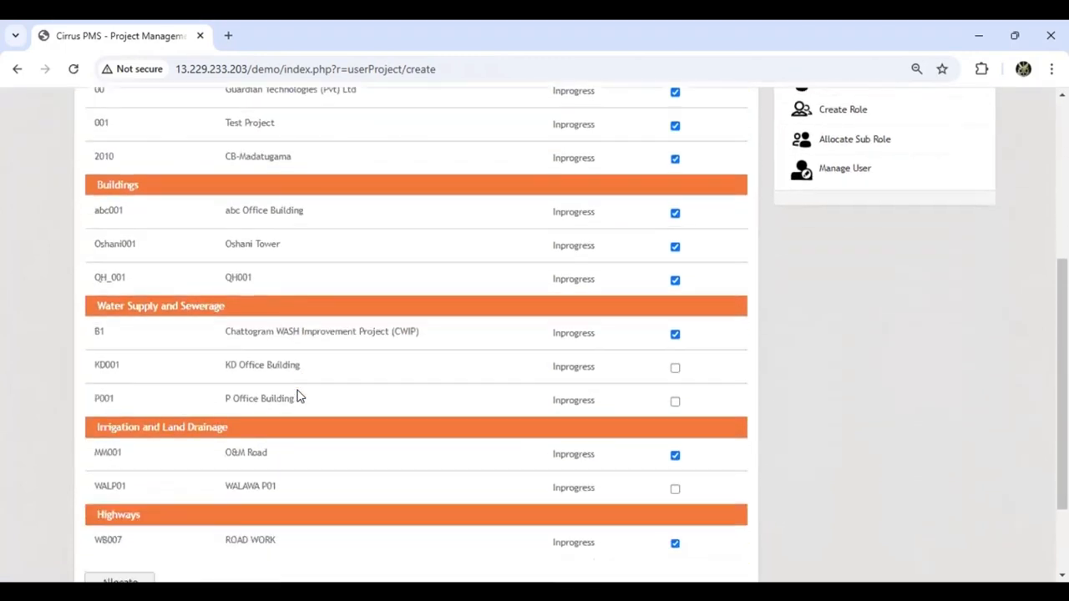
scroll(275, 326, "down", 2)
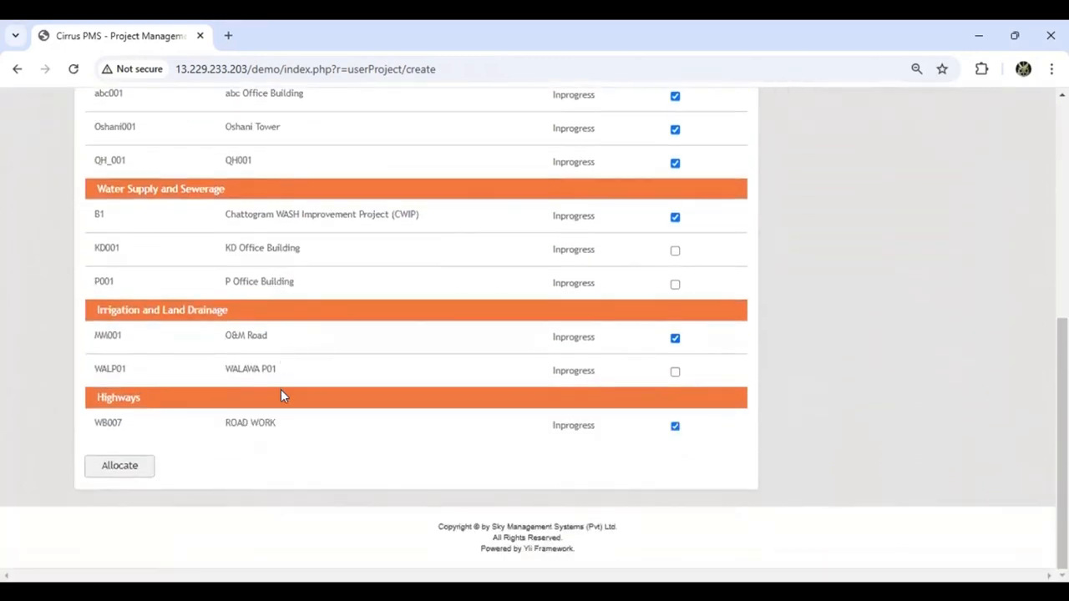
scroll(281, 392, "up", 3)
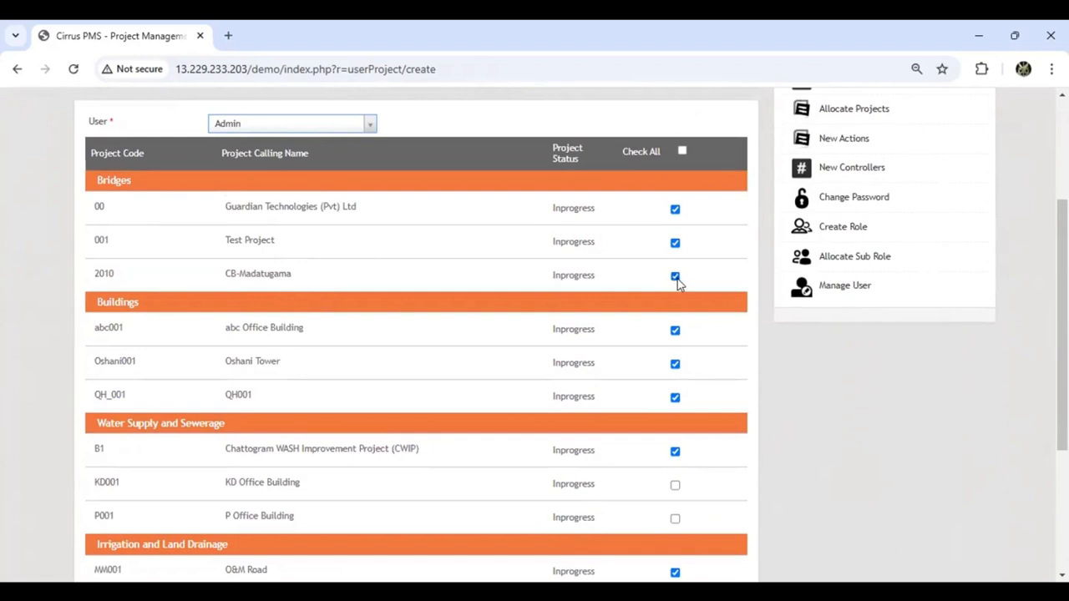
scroll(391, 225, "up", 2)
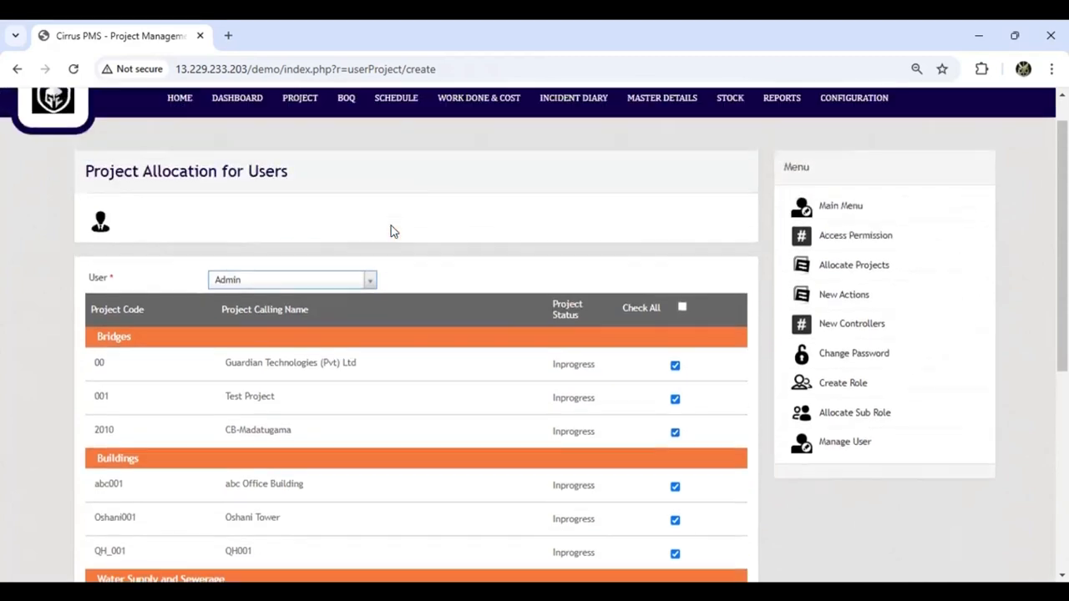
scroll(464, 280, "down", 5)
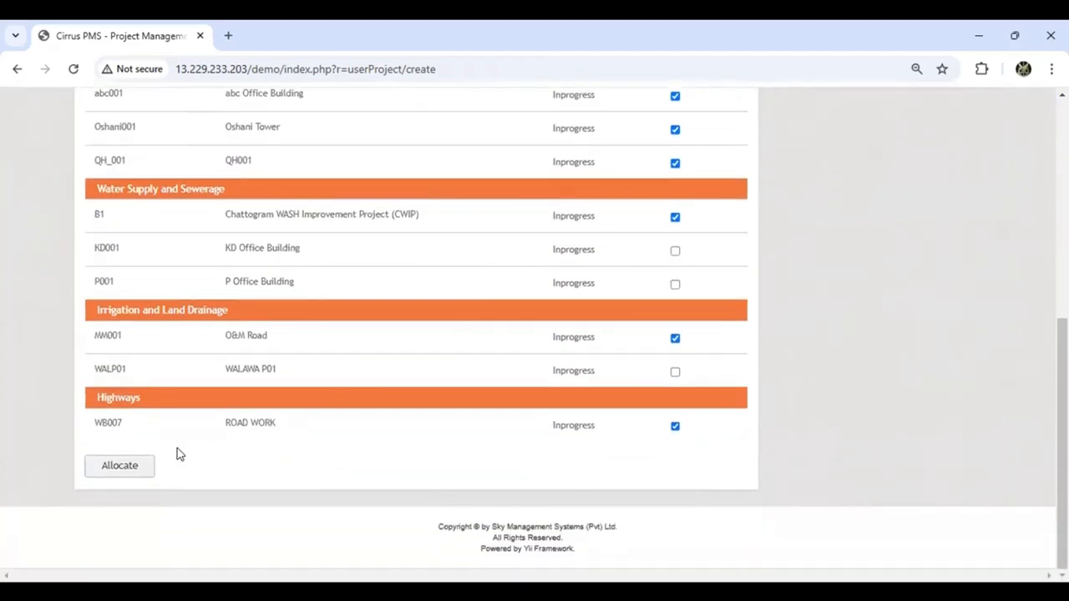
left_click(123, 472)
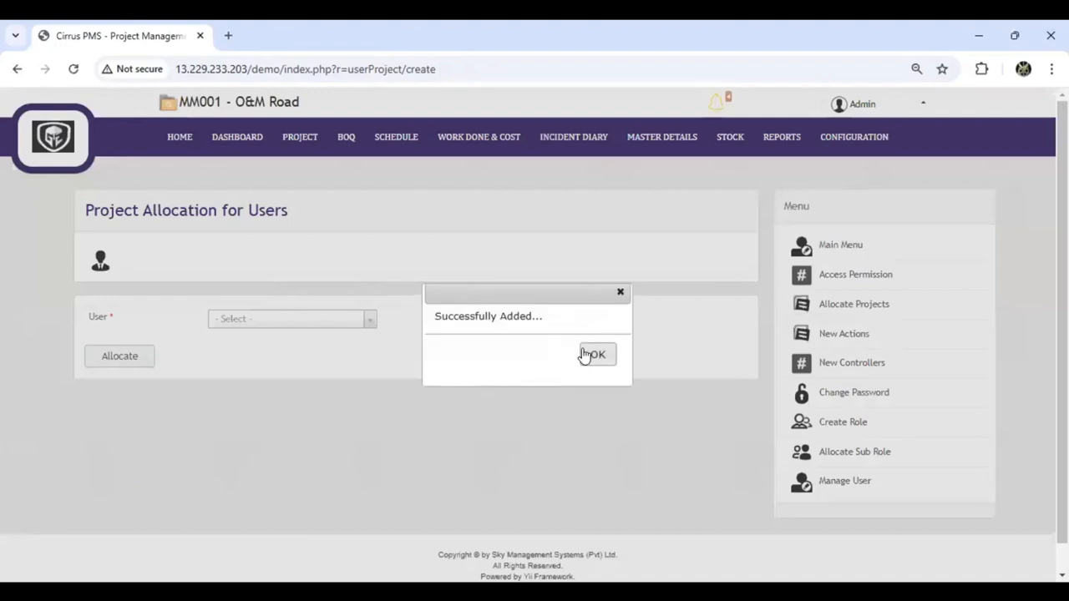
left_click(593, 355)
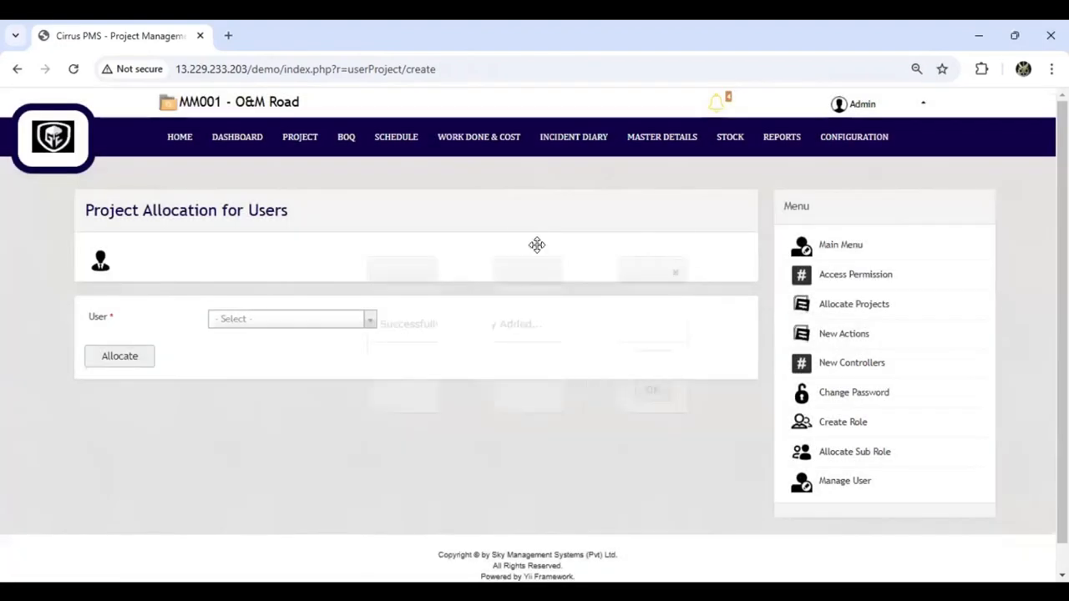
Return to the home page and switch the active project to CB-Madatugama.
left_click(176, 137)
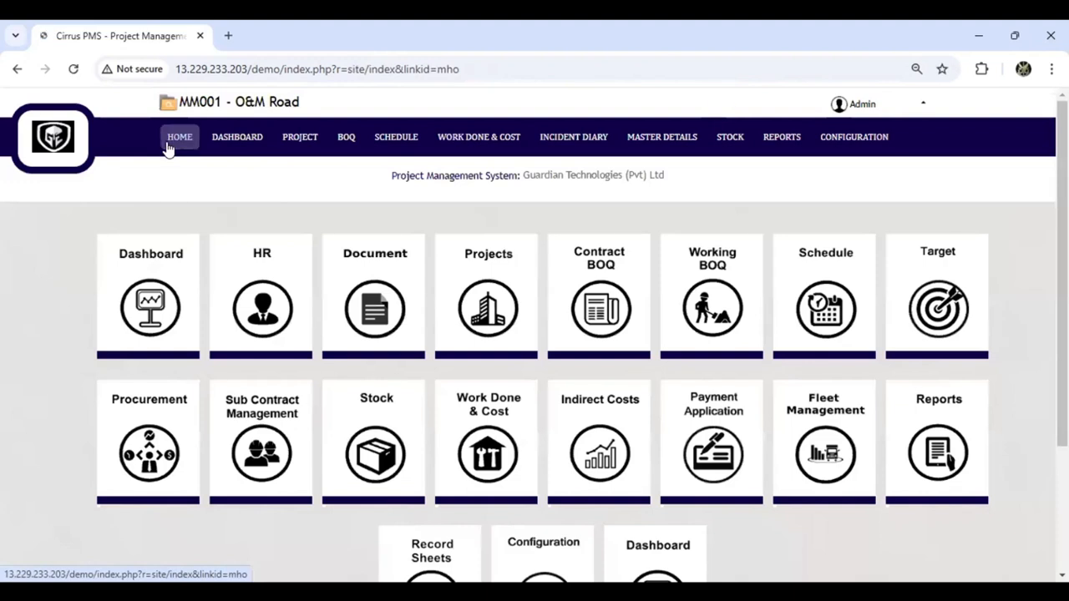
left_click(221, 107)
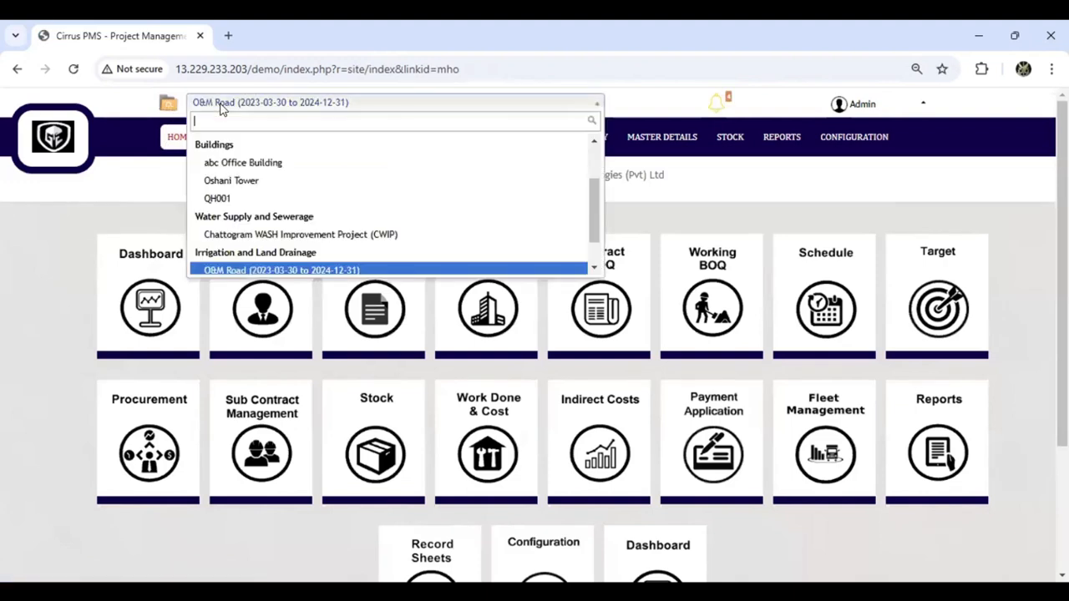
scroll(288, 155, "up", 1)
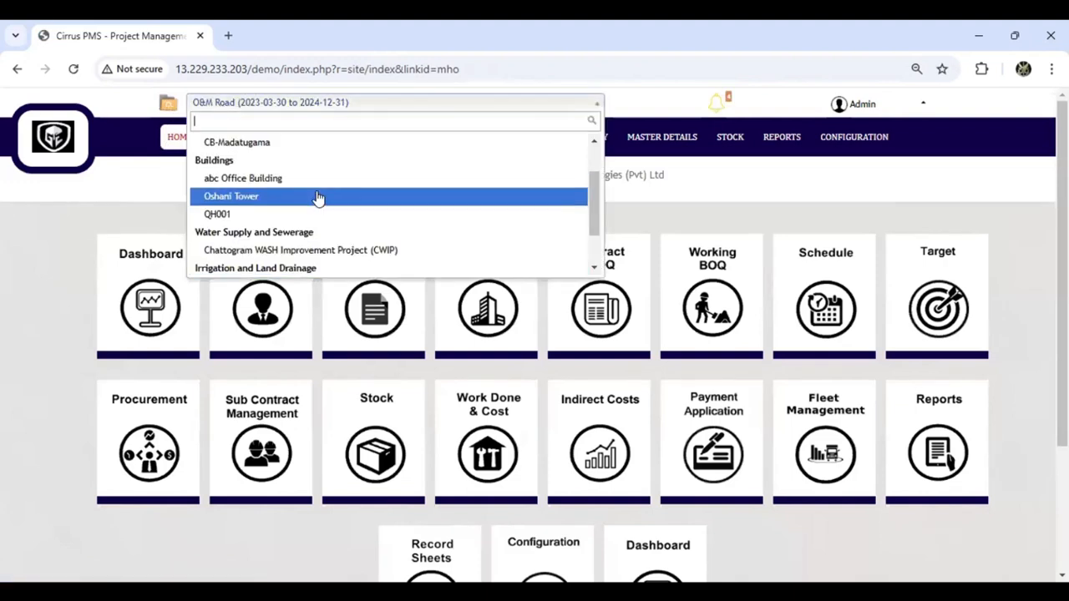
scroll(243, 146, "up", 1)
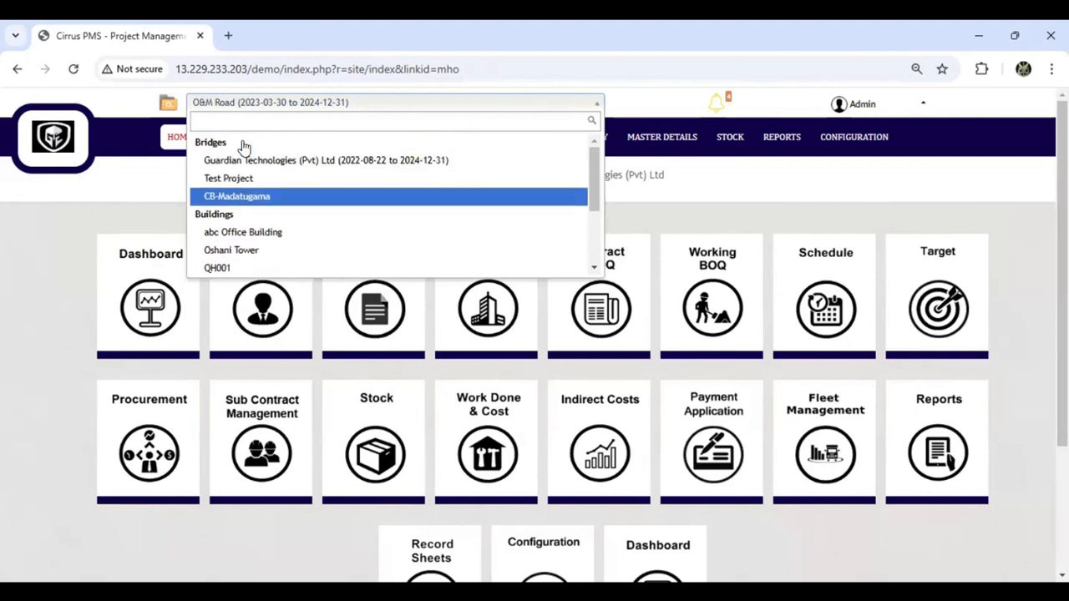
left_click(257, 200)
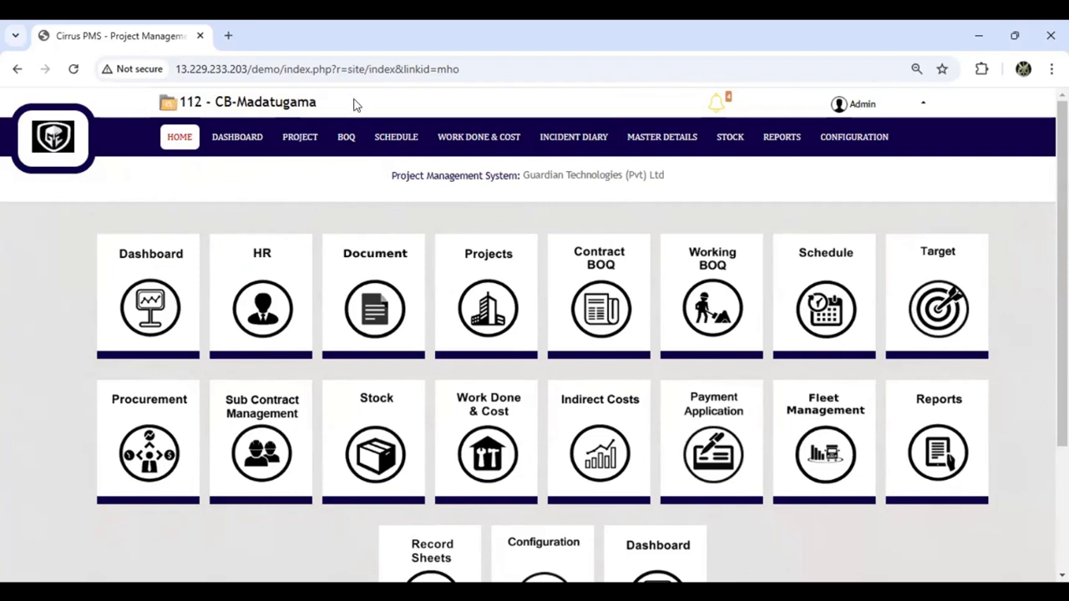
Browse the available projects and switch the active project to O&M Road.
left_click(167, 107)
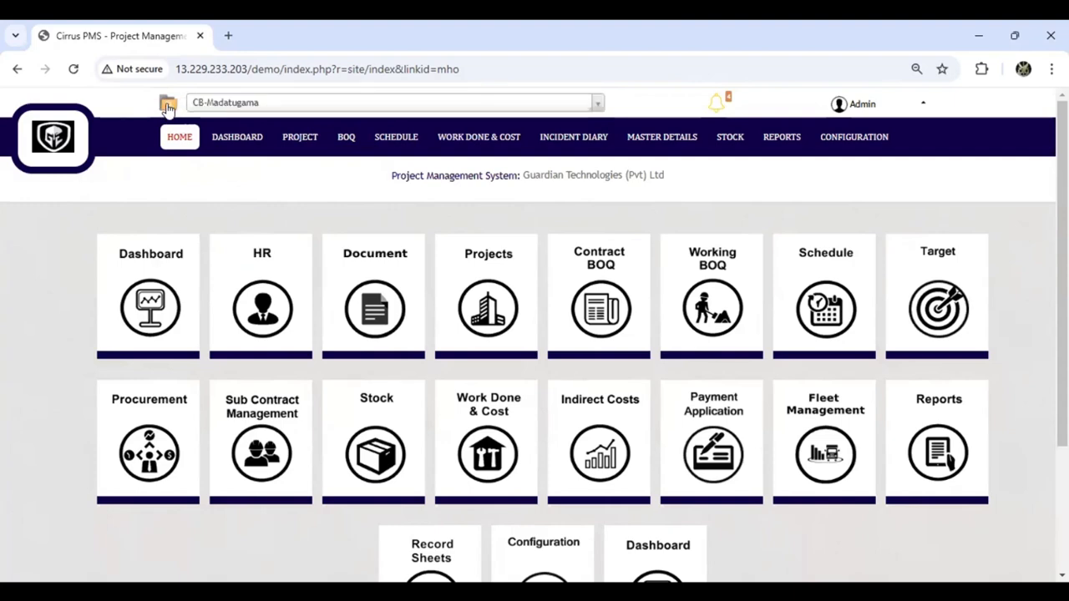
left_click(215, 107)
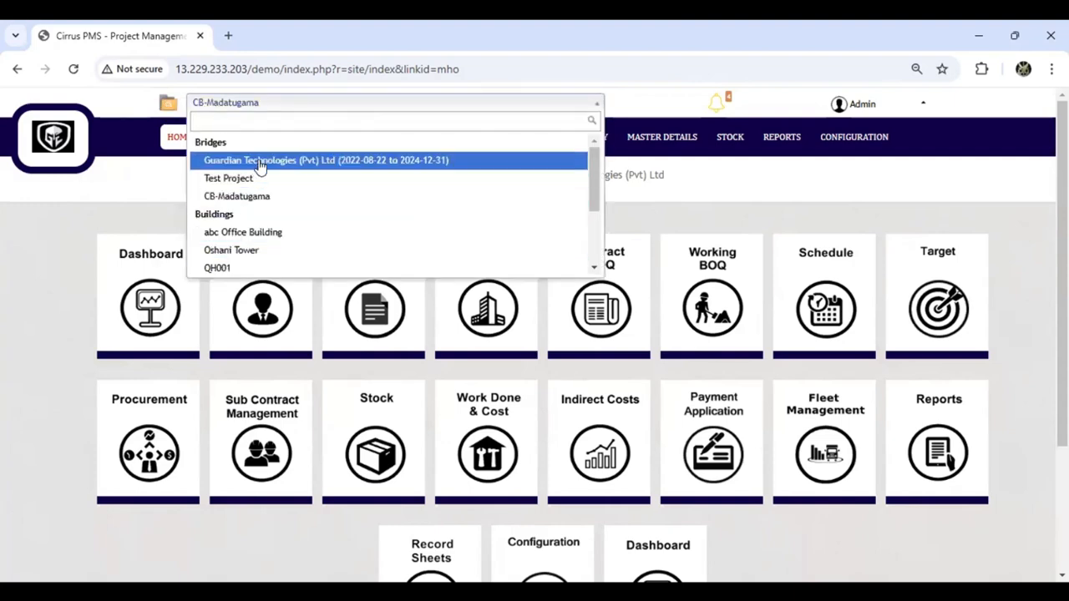
scroll(282, 217, "down", 3)
scroll(284, 244, "up", 3)
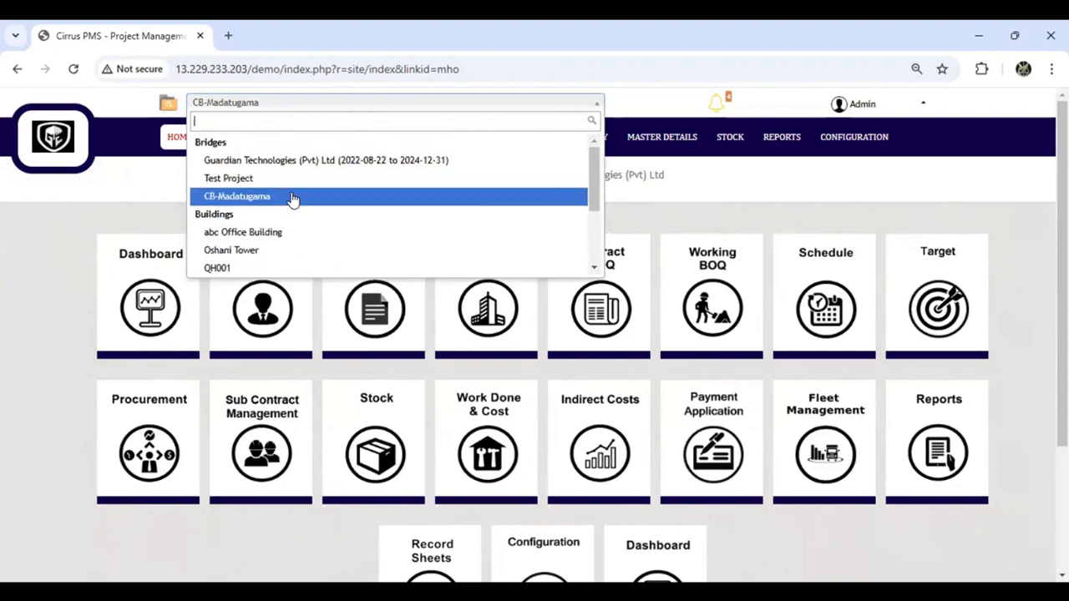
scroll(301, 228, "down", 3)
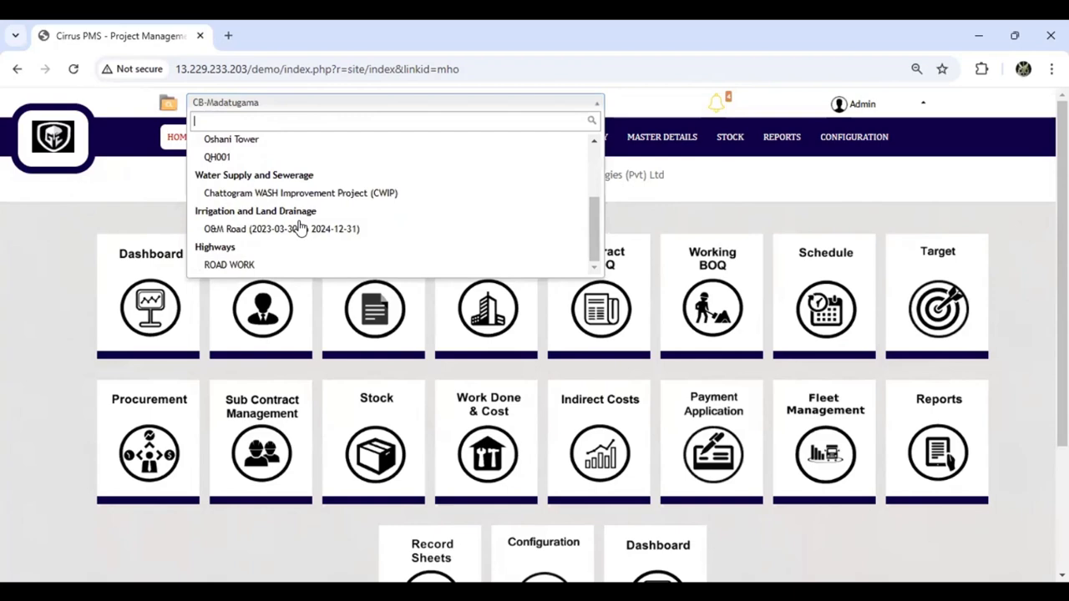
left_click(299, 228)
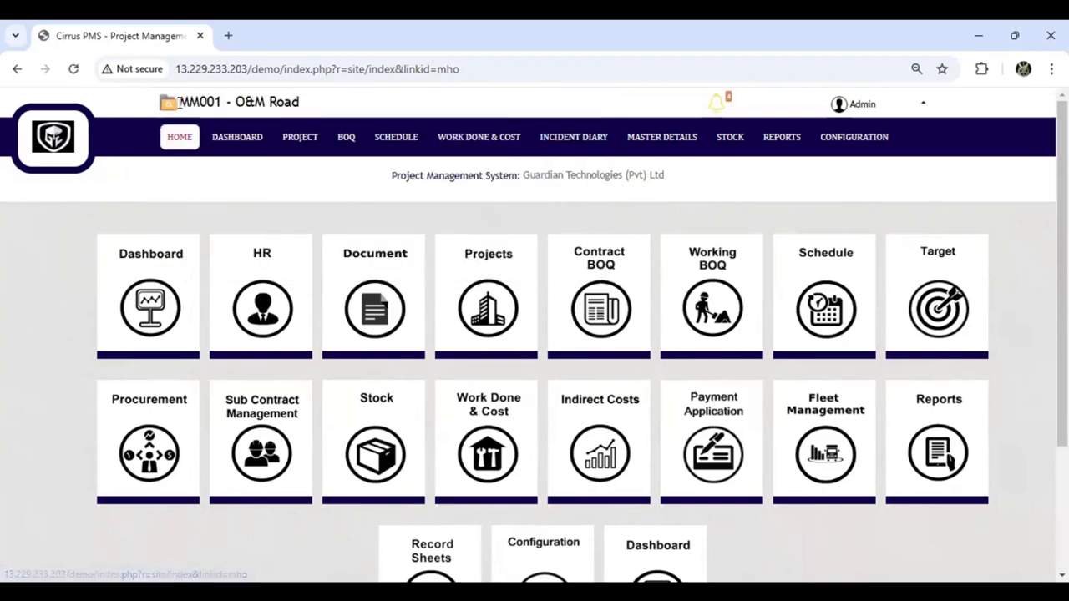
Switch the active project back from O&M Road to CB-Madatugama.
left_click(241, 102)
scroll(289, 182, "up", 3)
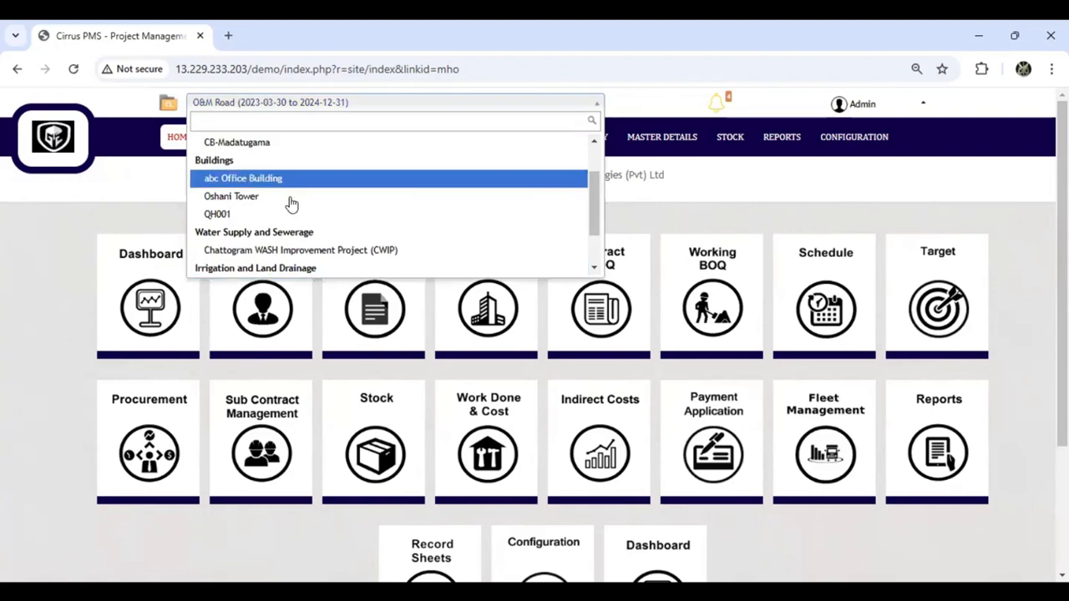
left_click(280, 198)
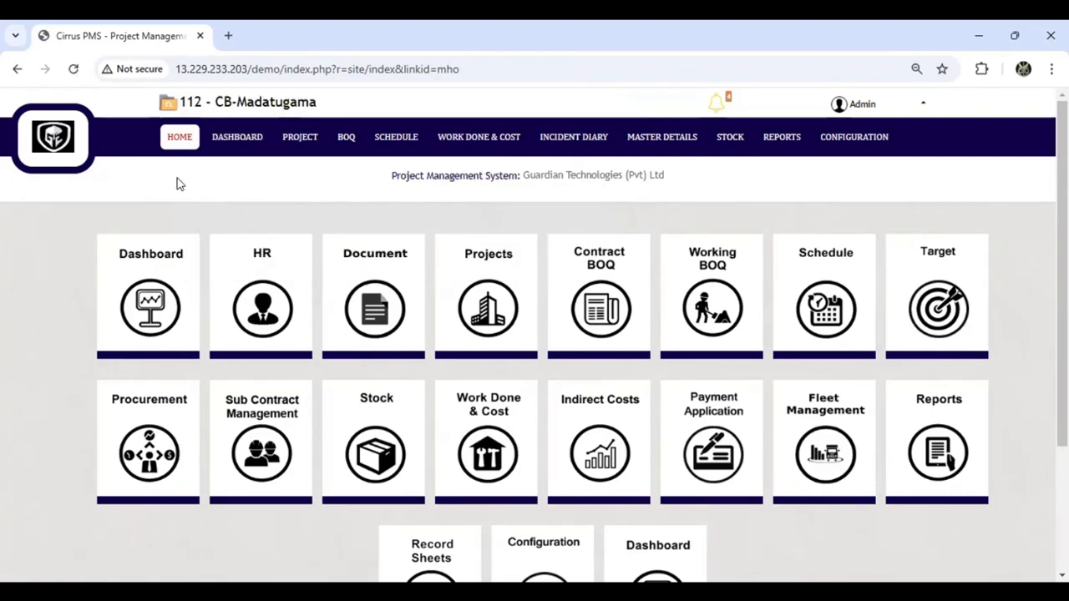
Open the project's dashboard and examine the Net Profit (NPBT) row in the Cost Revenue Analysis table.
left_click(236, 140)
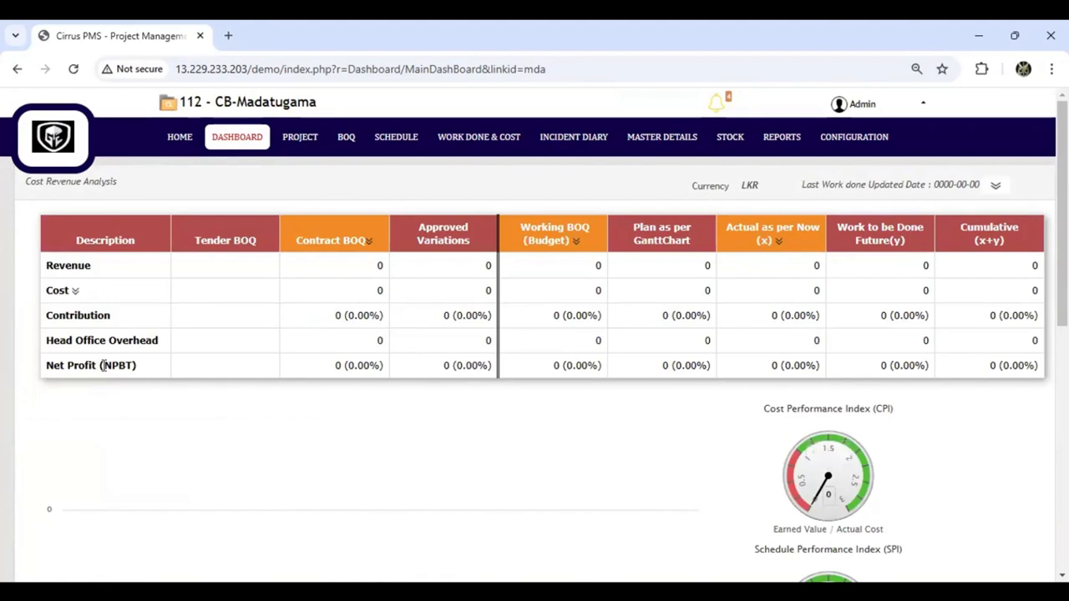
mouse_move(106, 365)
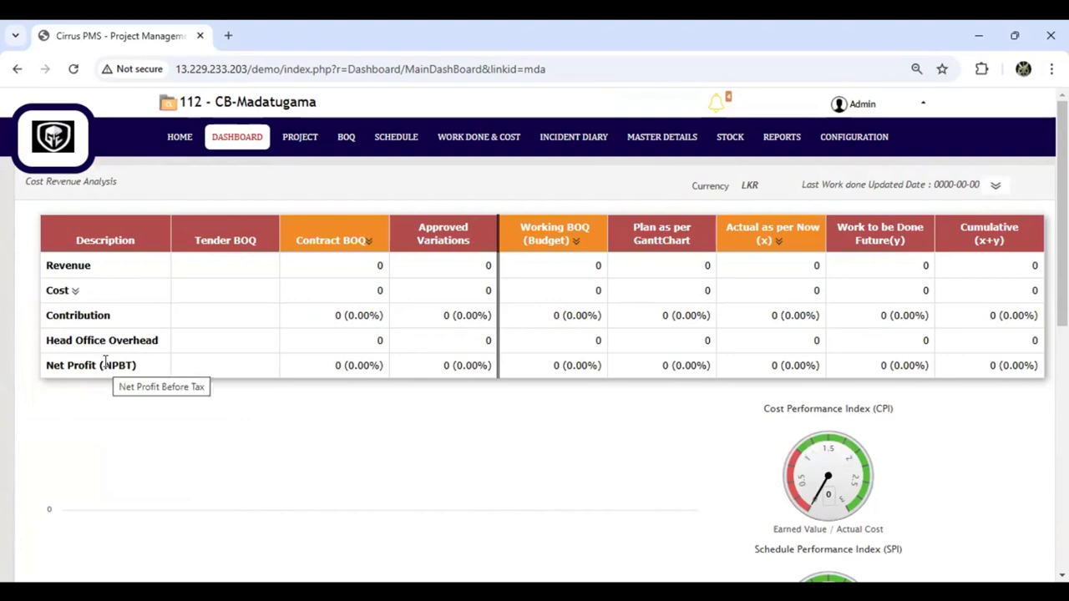
View the project list, then open the BOQ page of CB-Madatugama.
left_click(300, 138)
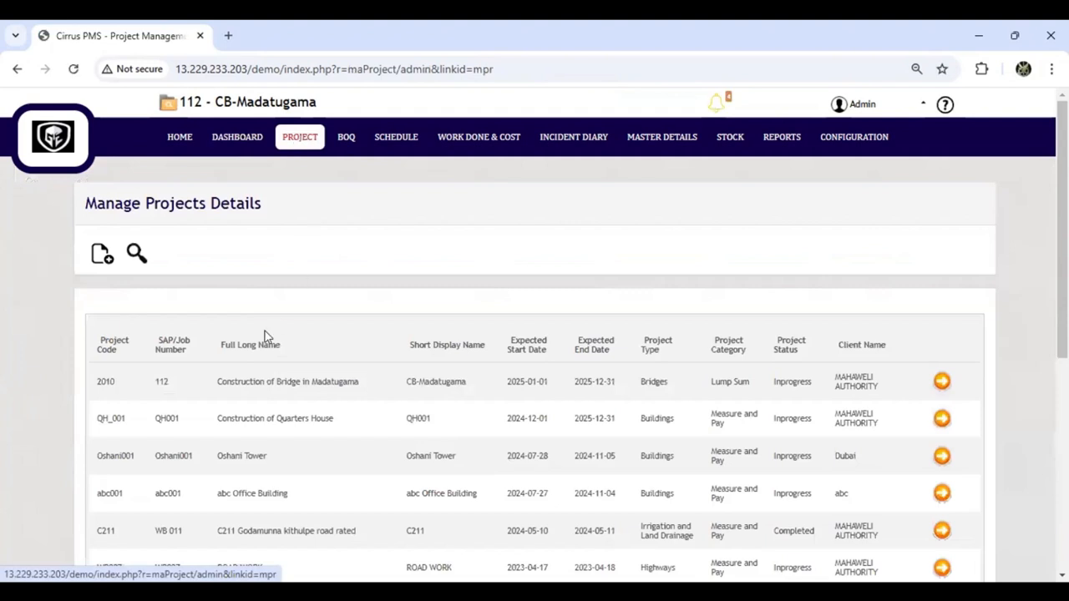
left_click(345, 140)
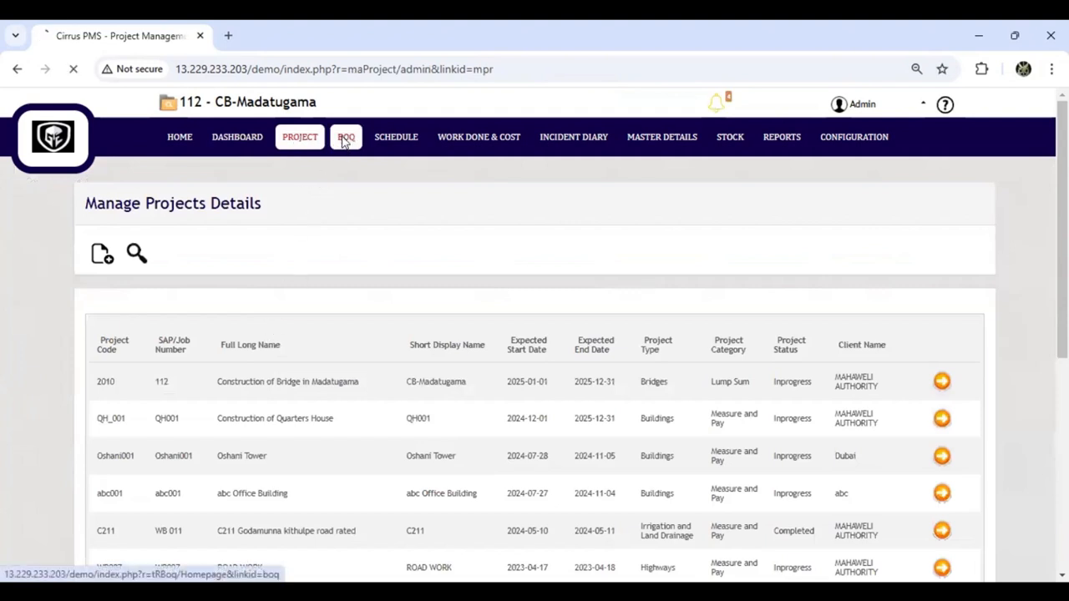
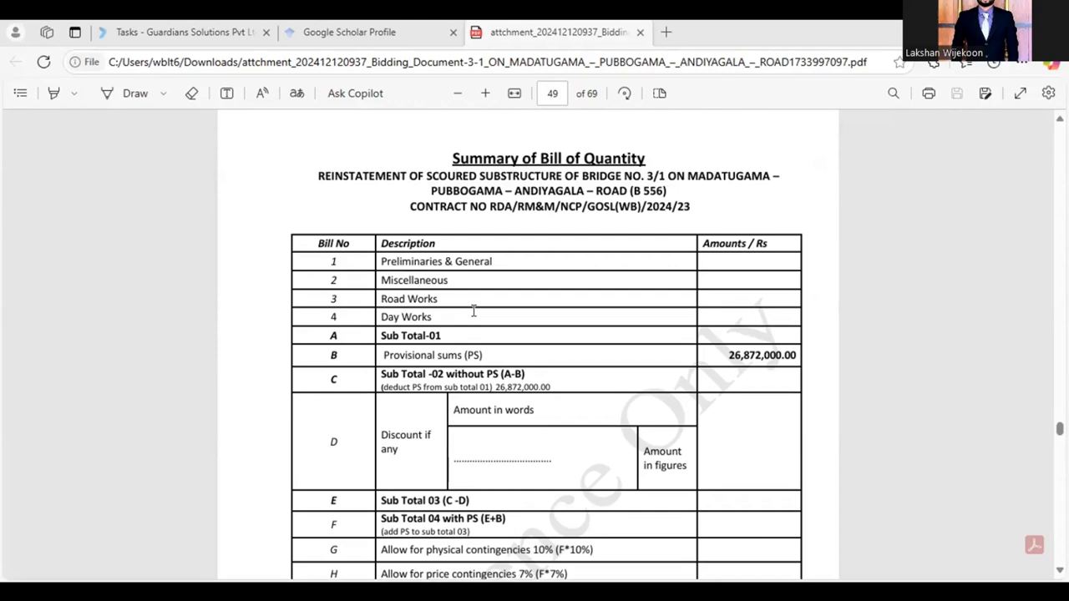
Switch to the bidding document PDF and examine the project title, bill list and bid price rows of the Summary of Bill of Quantity.
scroll(473, 310, "down", 1)
scroll(473, 311, "up", 1)
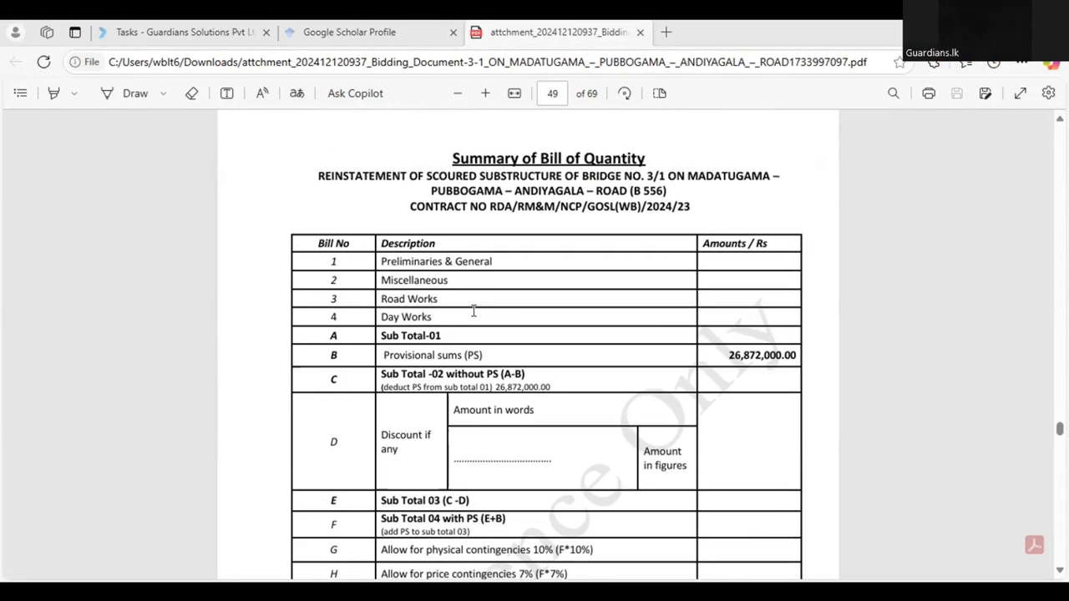
scroll(473, 311, "down", 1)
scroll(473, 310, "up", 1)
scroll(491, 292, "down", 1)
scroll(492, 292, "up", 1)
left_click_drag(312, 173, 694, 208)
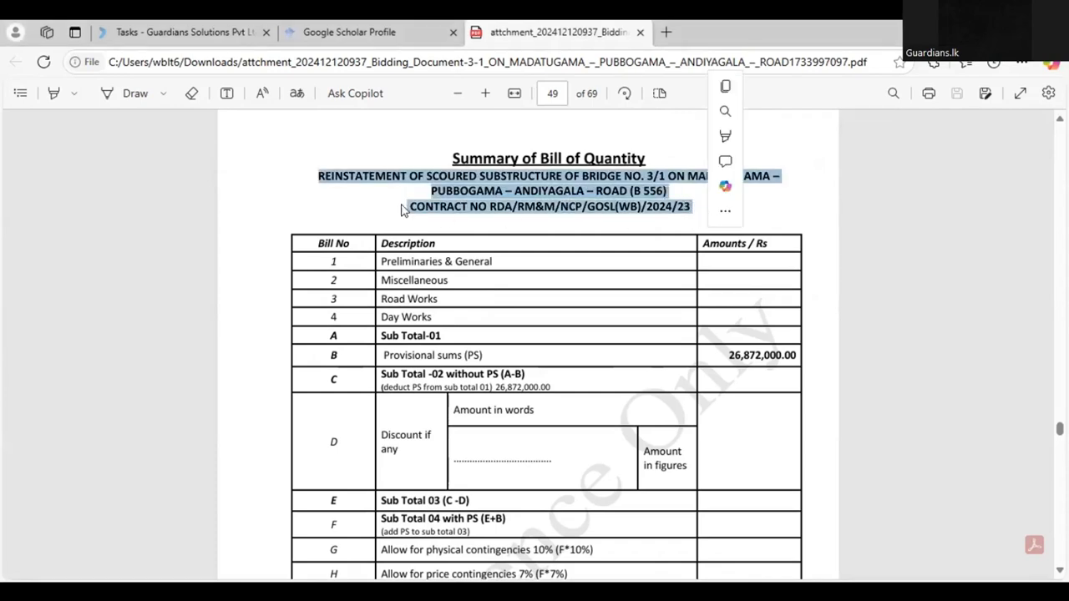
left_click(266, 170)
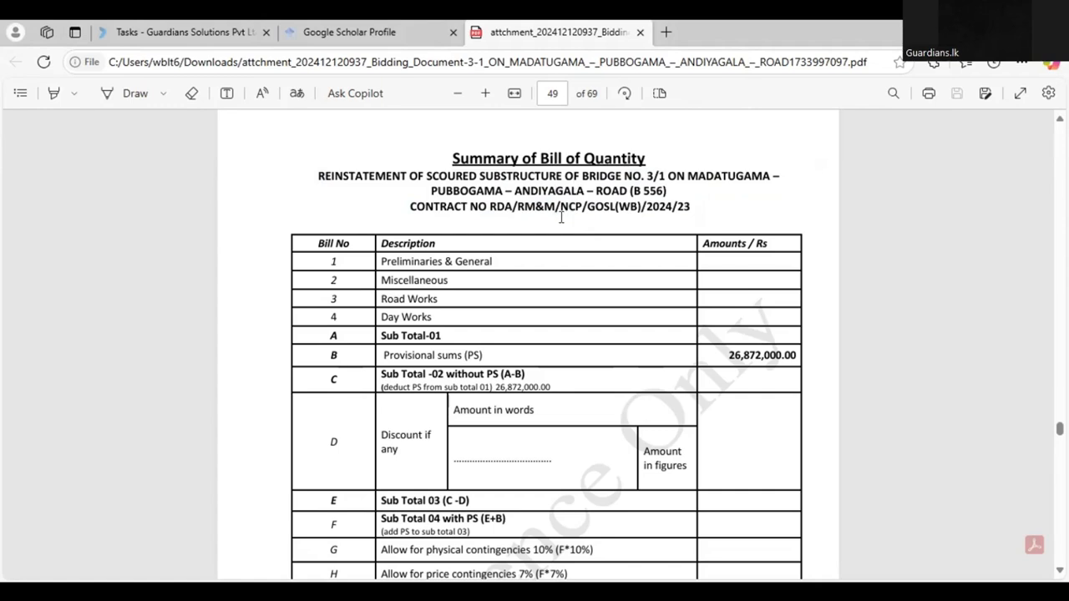
scroll(561, 217, "down", 1)
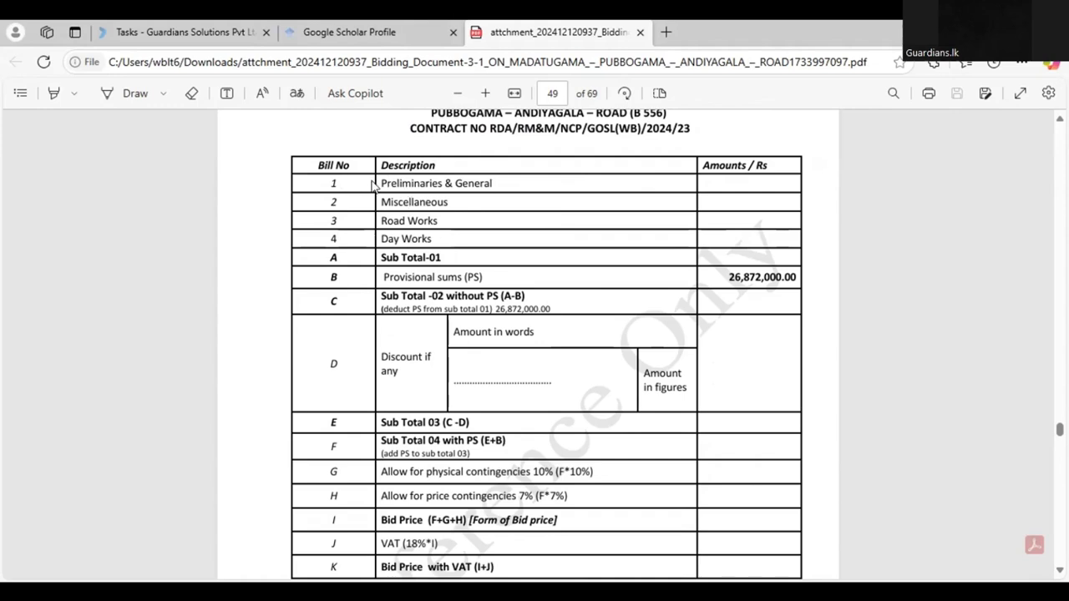
scroll(477, 315, "down", 10)
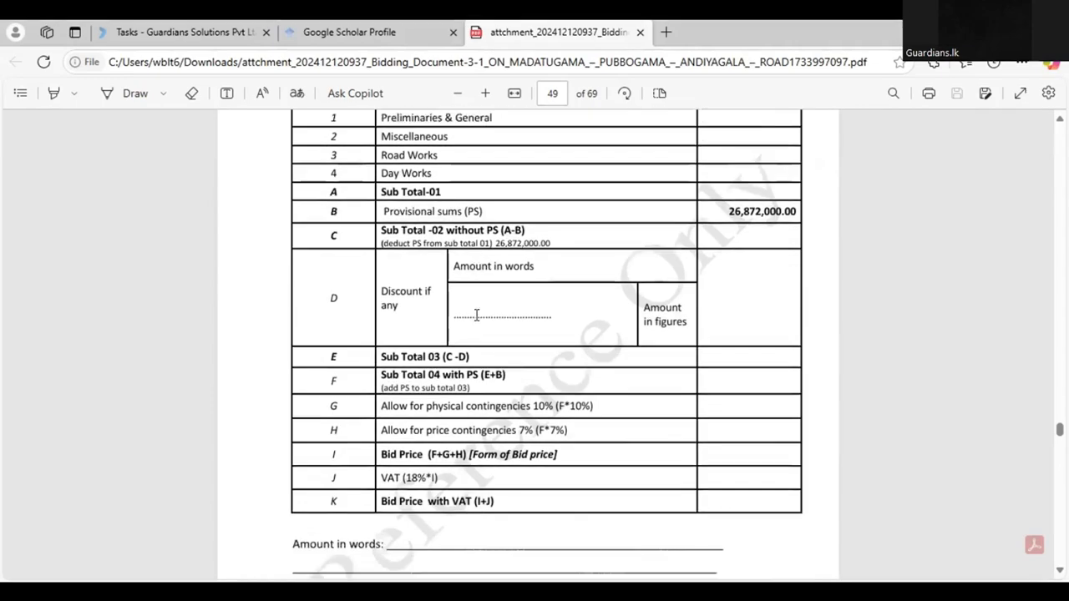
Examine the items of Bill No 01: Preliminary & General in the bidding document, down to the bill's total row.
scroll(476, 315, "up", 3)
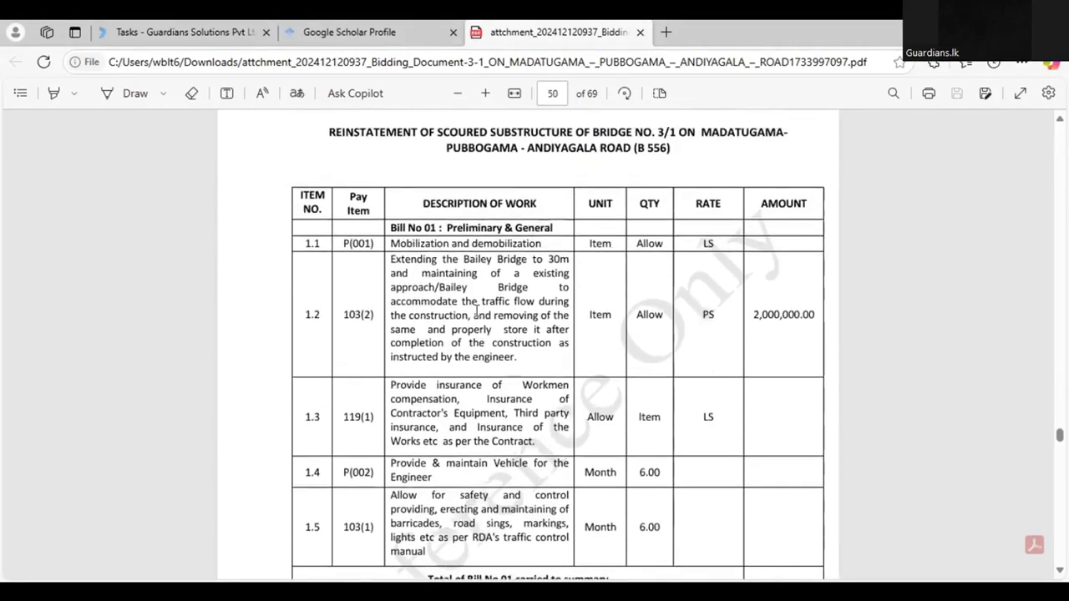
scroll(477, 315, "down", 1)
scroll(451, 292, "up", 2)
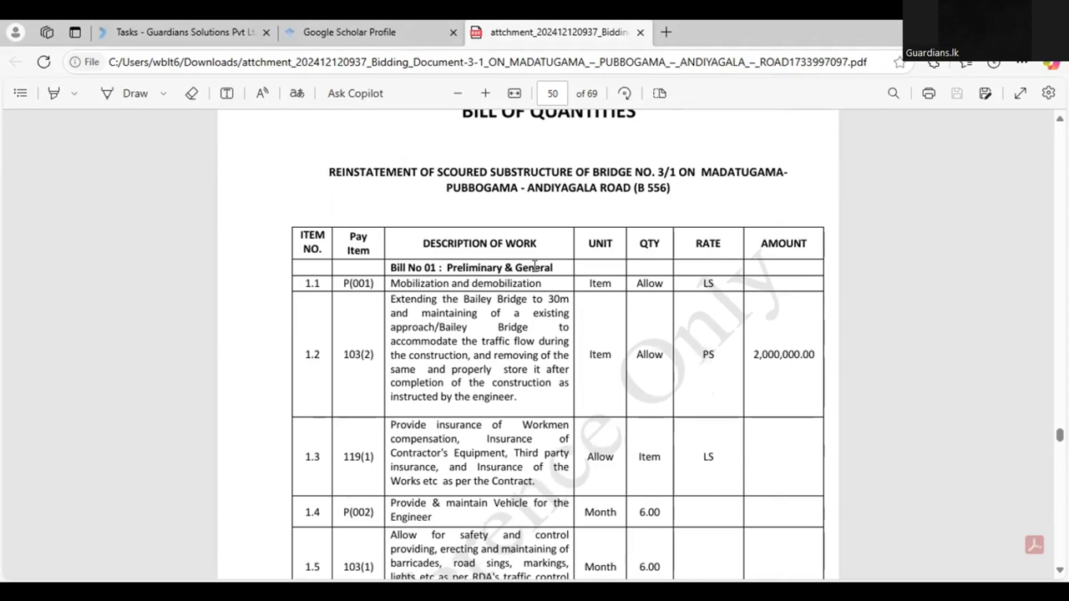
scroll(466, 319, "down", 1)
scroll(465, 319, "down", 2)
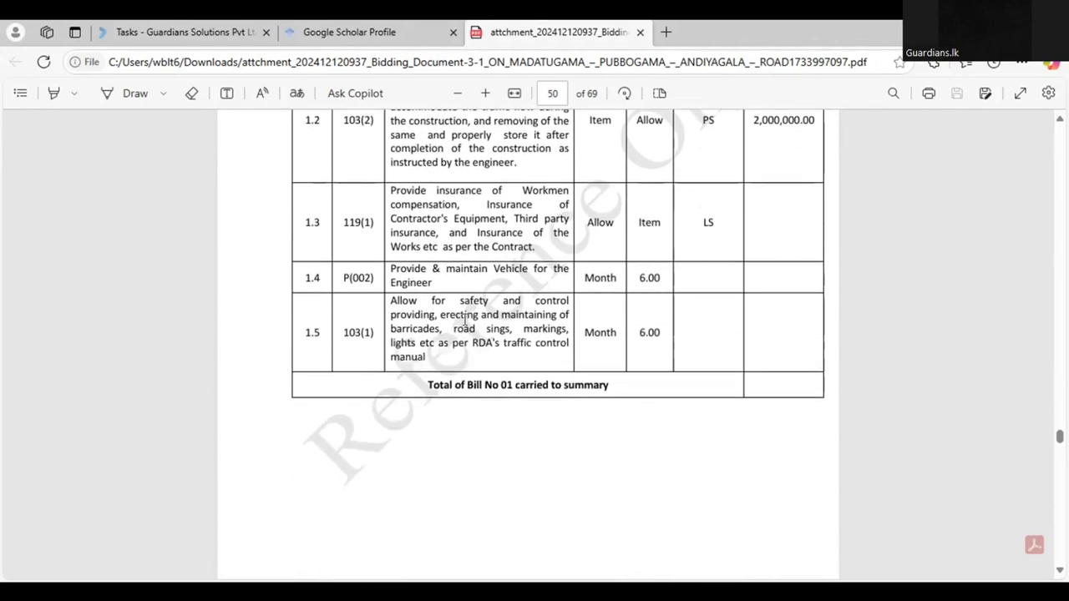
Examine Bill No 02: Miscellaneous with its sub-bills 02a Jacket Concrete for Abutment, 02b Jacket Concrete for Piers and 02c Retaining wall.
scroll(466, 319, "down", 7)
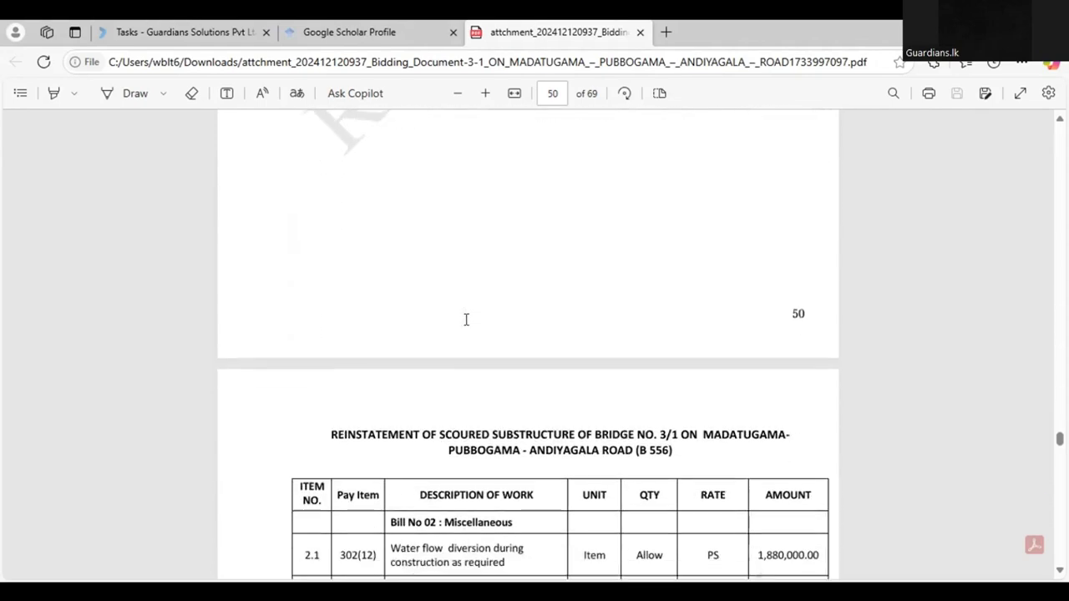
scroll(466, 320, "down", 1)
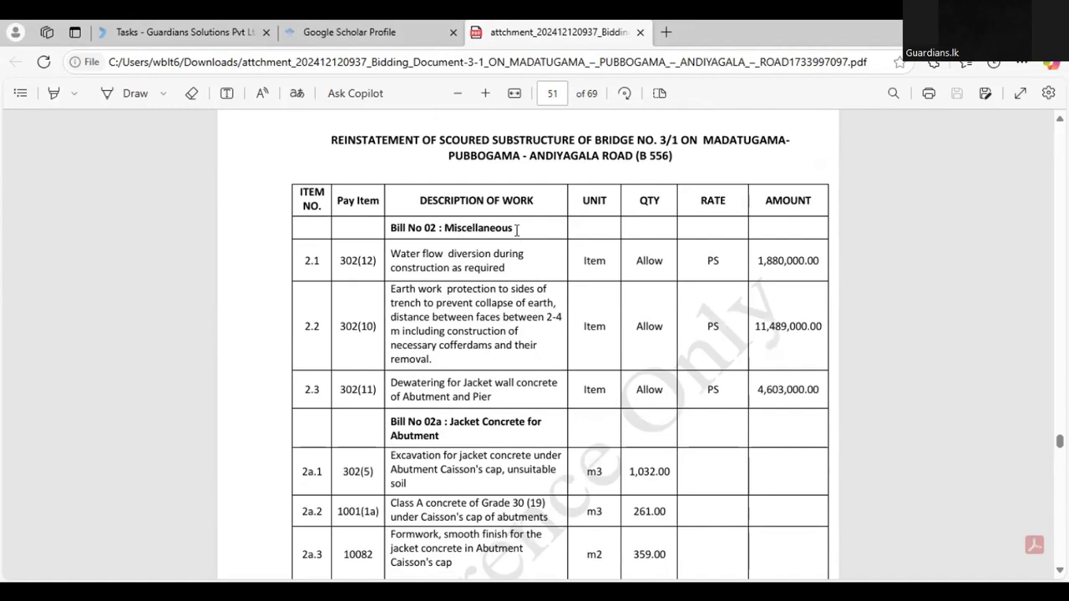
scroll(487, 306, "down", 1)
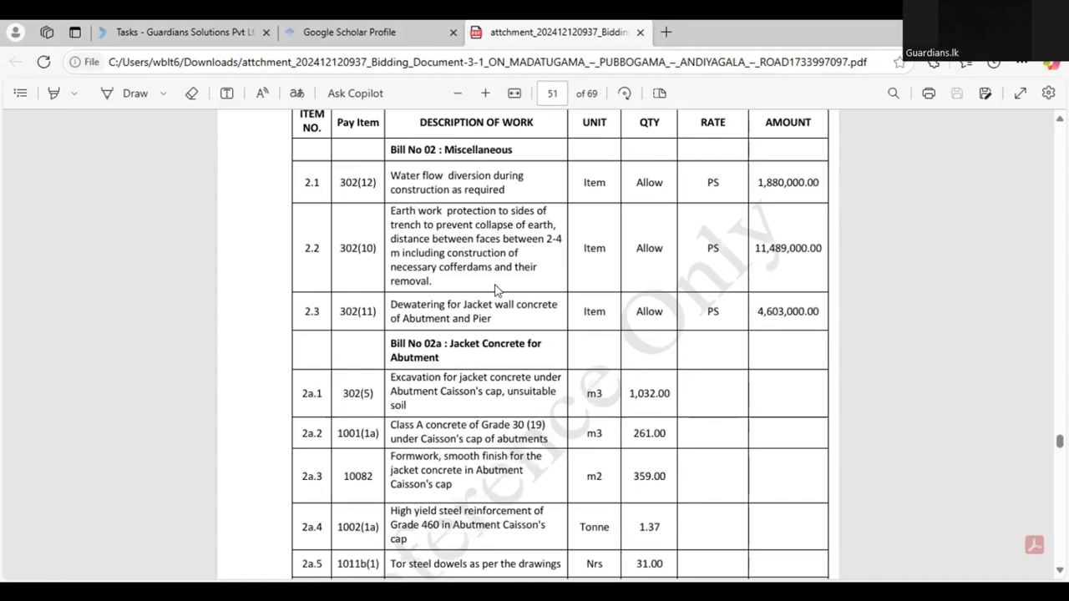
scroll(495, 289, "down", 1)
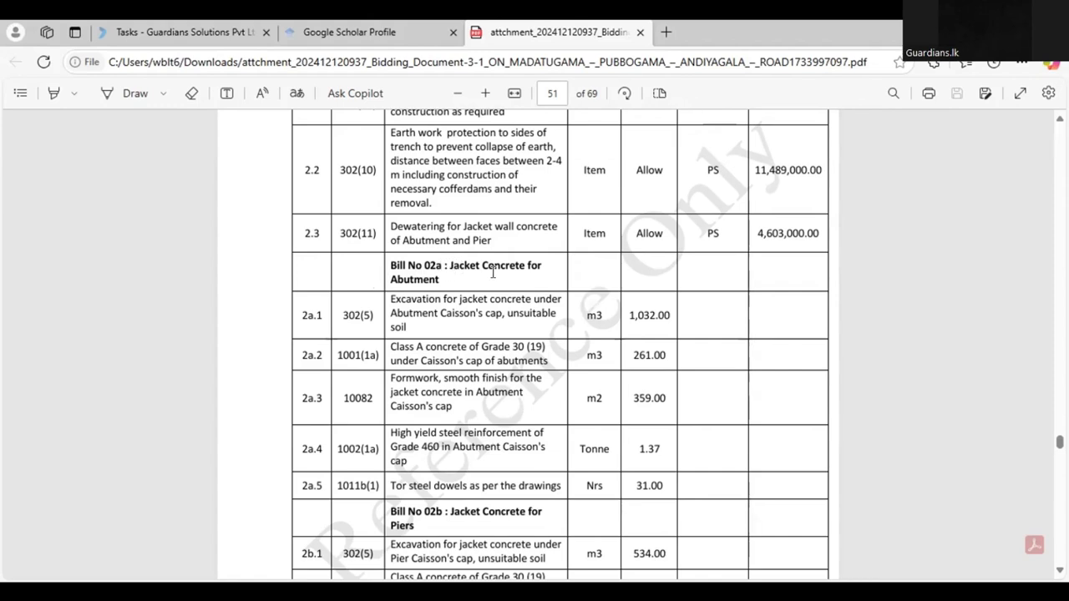
scroll(528, 348, "down", 3)
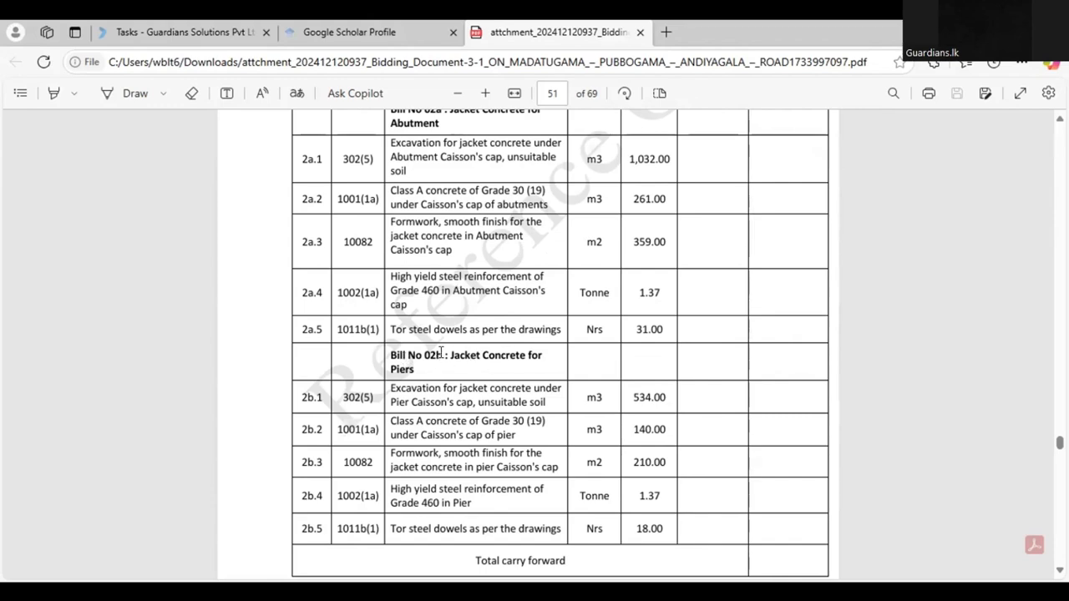
scroll(507, 357, "down", 2)
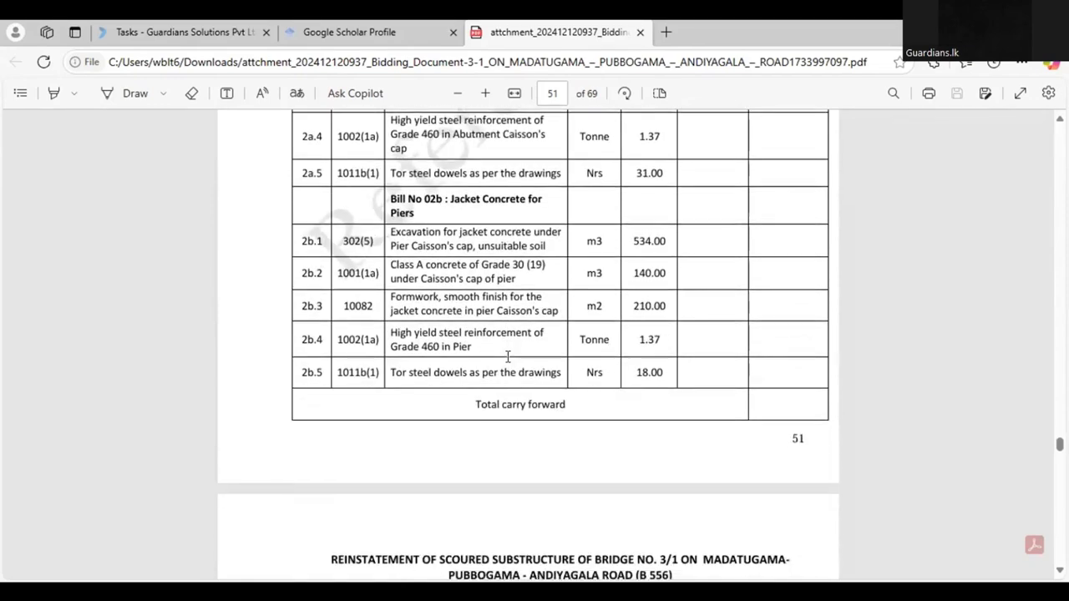
scroll(532, 358, "down", 2)
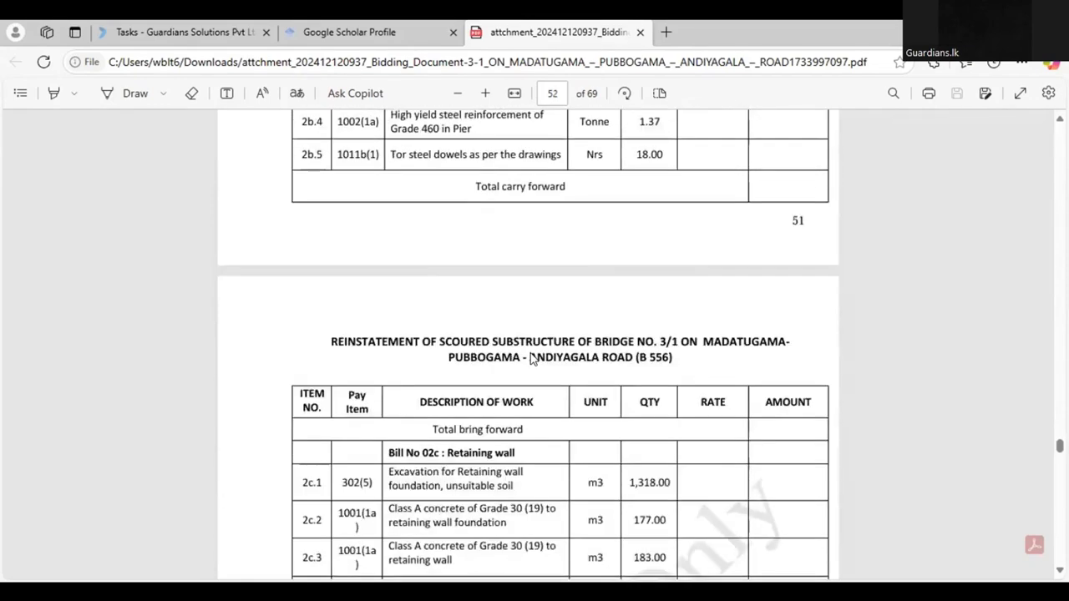
scroll(531, 358, "down", 4)
scroll(493, 308, "down", 3)
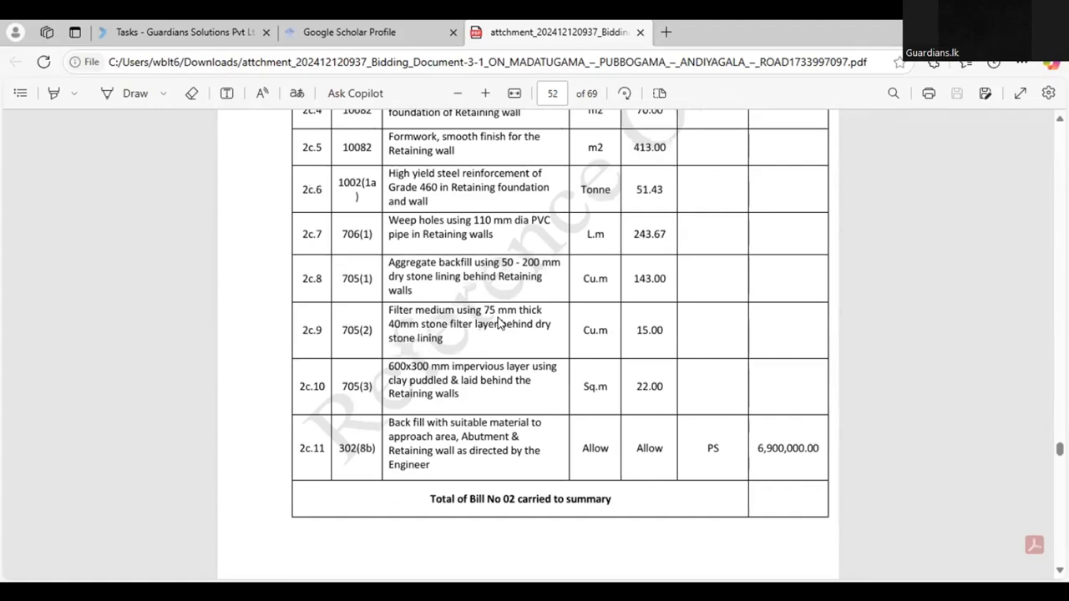
Examine the items of Bill No 03: Road Works in the bidding document, from 3.1 to 3.11.
scroll(497, 324, "down", 7)
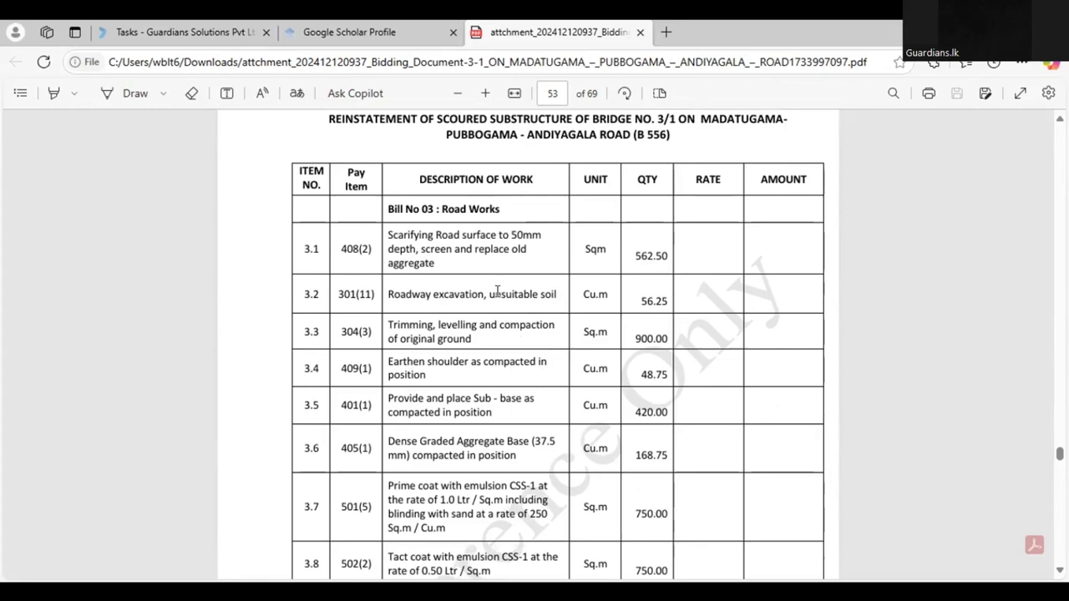
scroll(497, 292, "down", 6)
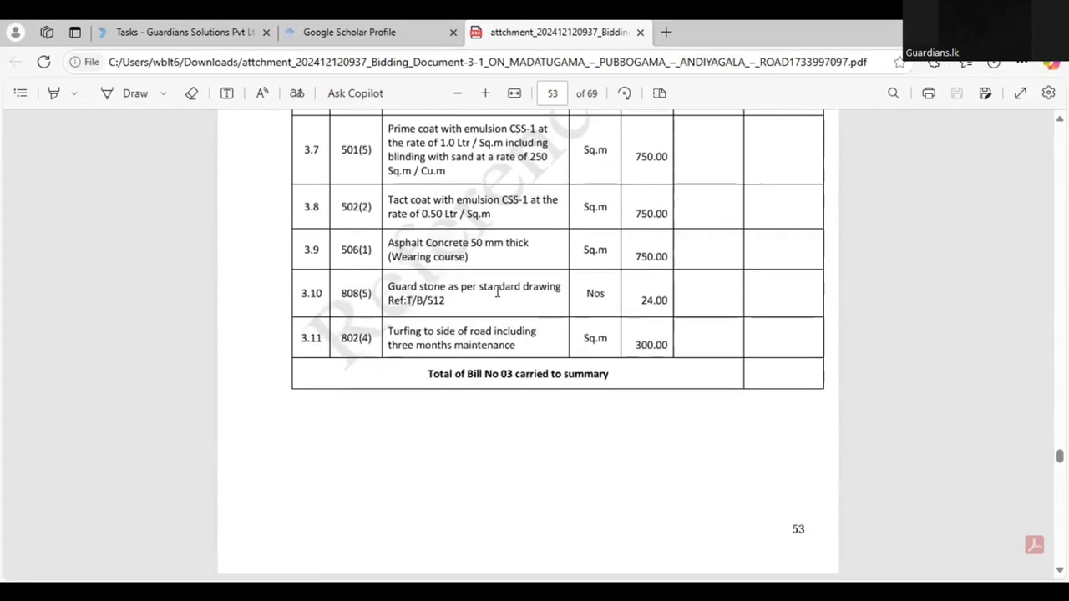
scroll(499, 305, "down", 2)
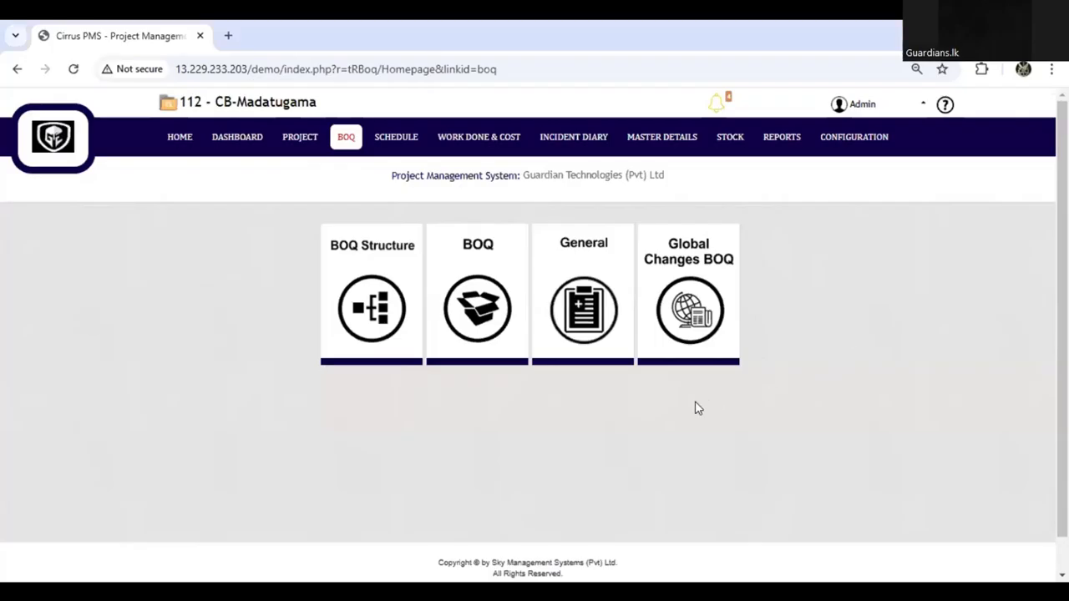
Return to Cirrus PMS and open the BOQ Structure page for CB-Madatugama.
left_click(377, 311)
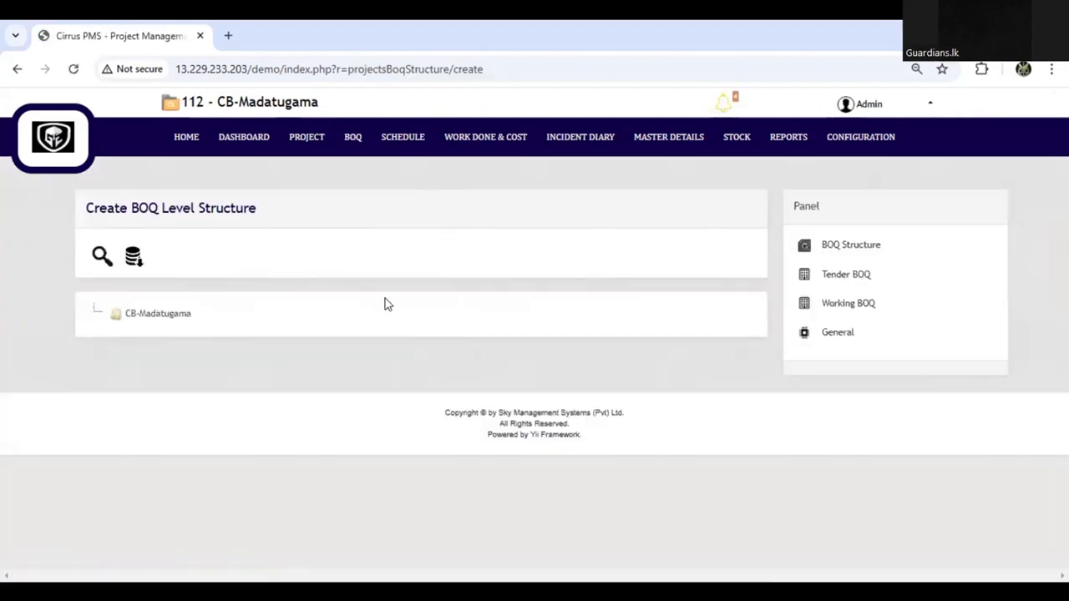
left_click(150, 322)
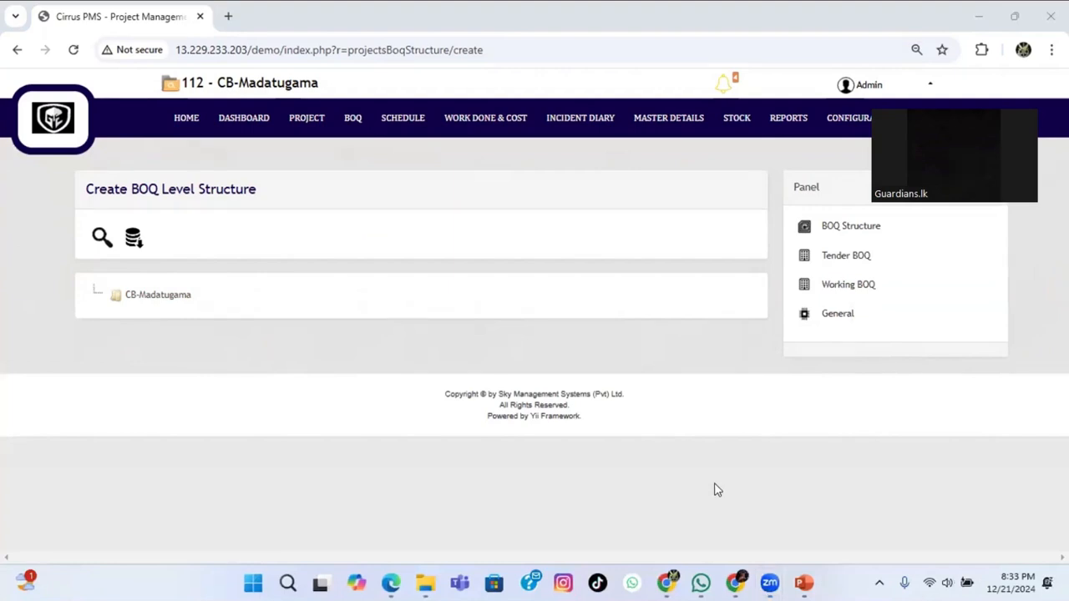
left_click(622, 30)
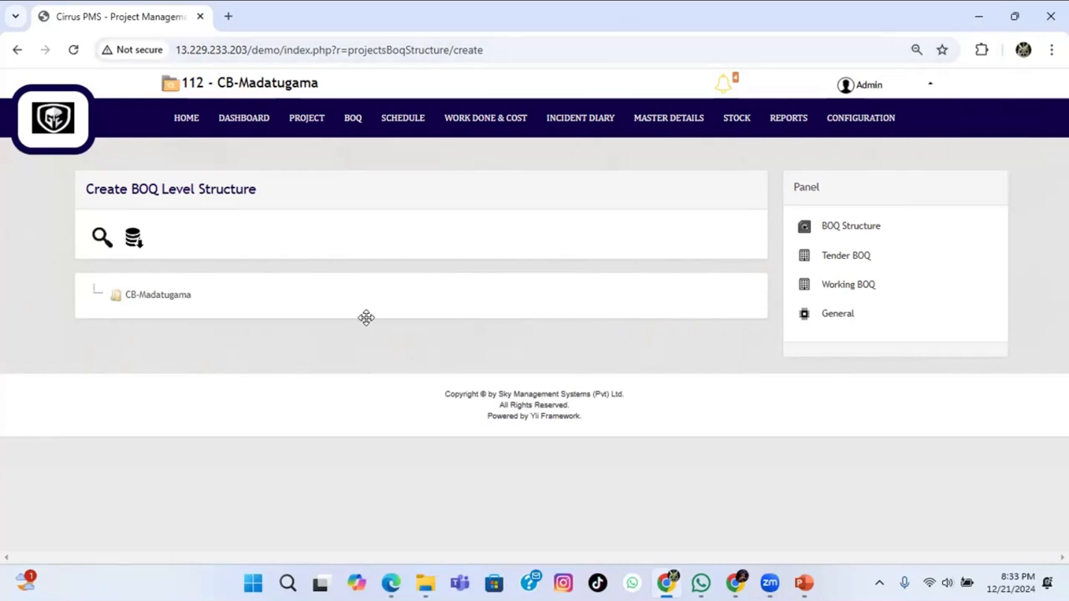
Create a node named "01. Preliminaries" under CB-Madatugama in the BOQ level structure.
right_click(150, 302)
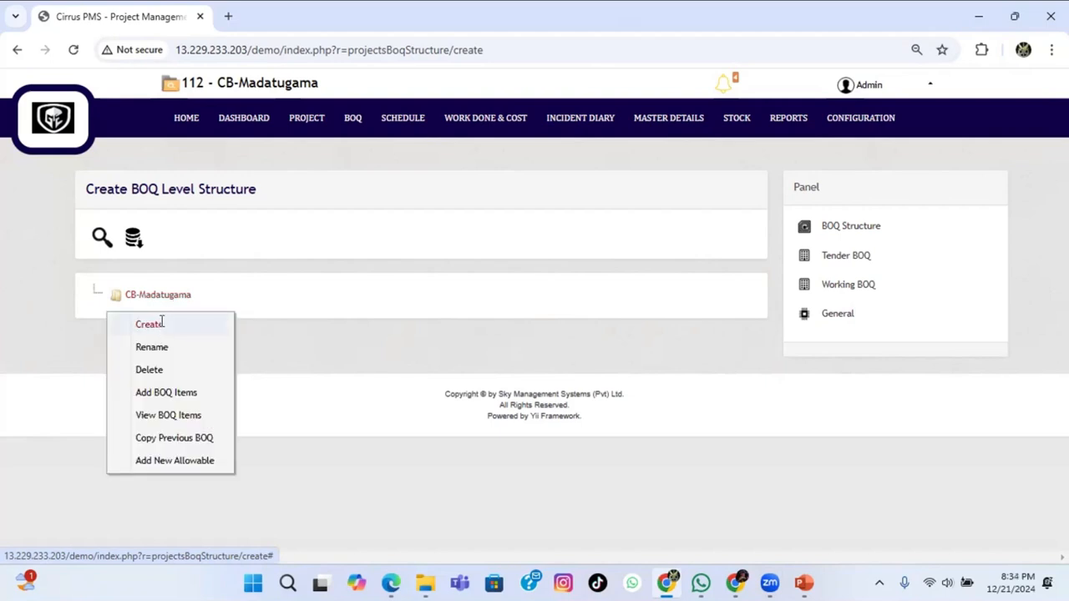
left_click(161, 325)
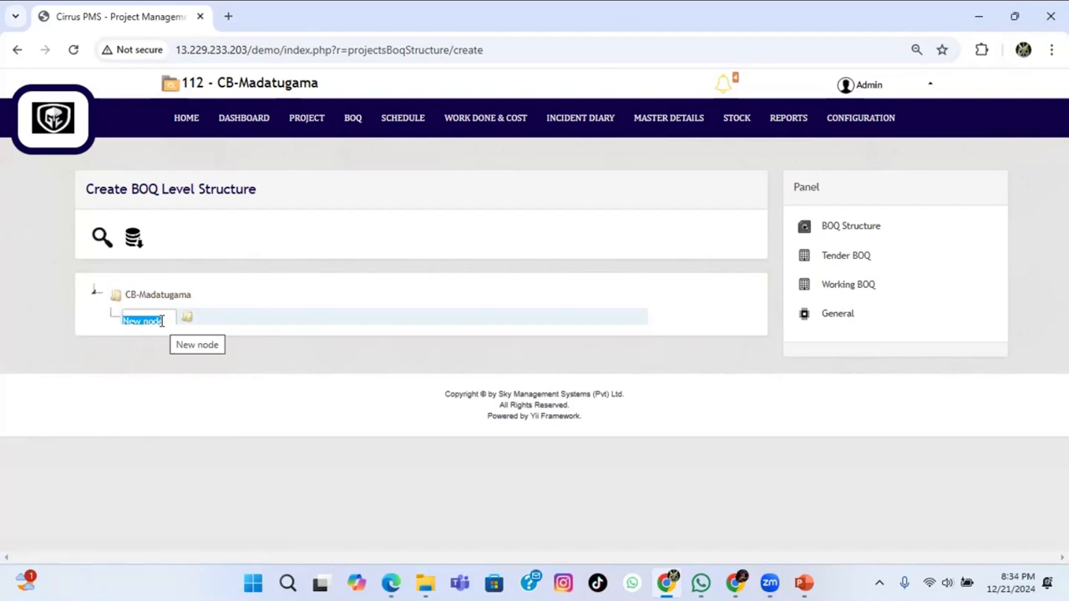
type("0")
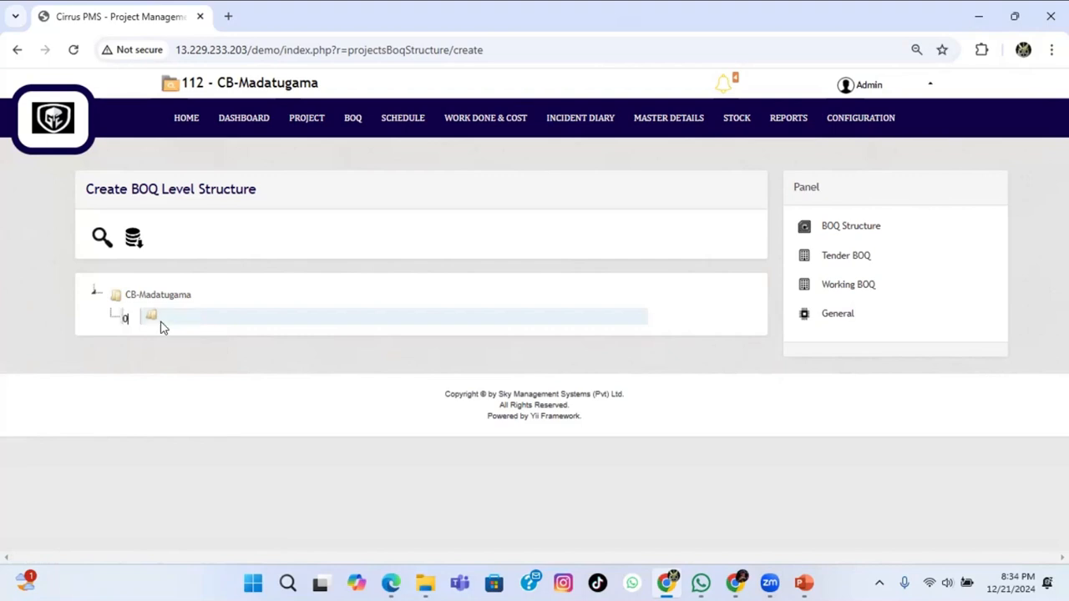
type("1. Preliminaries")
left_click(187, 345)
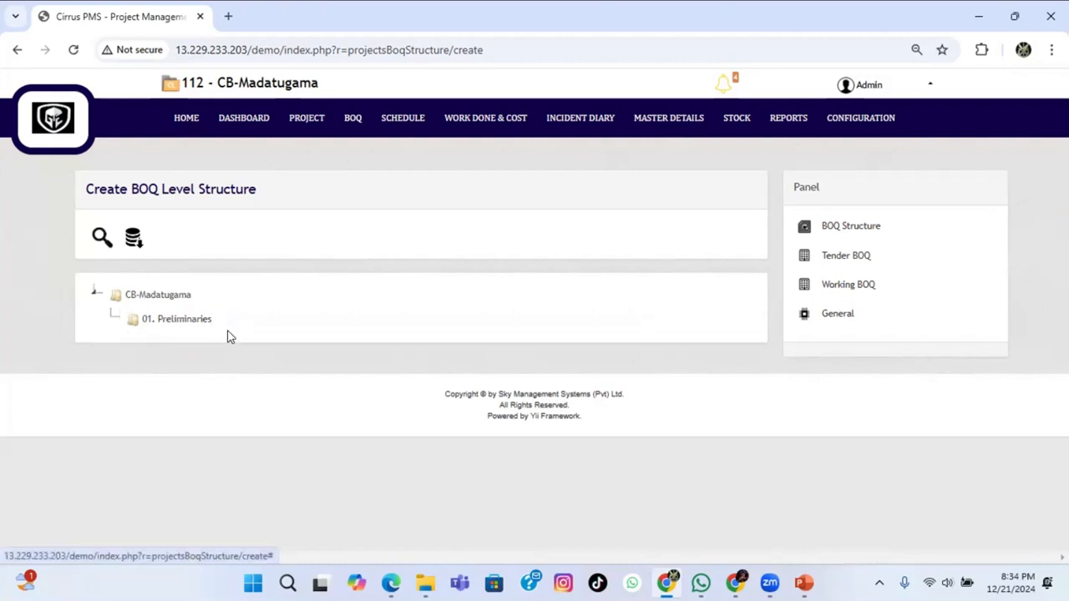
Add a second node under CB-Madatugama and begin its name with "02.".
right_click(164, 300)
left_click(150, 325)
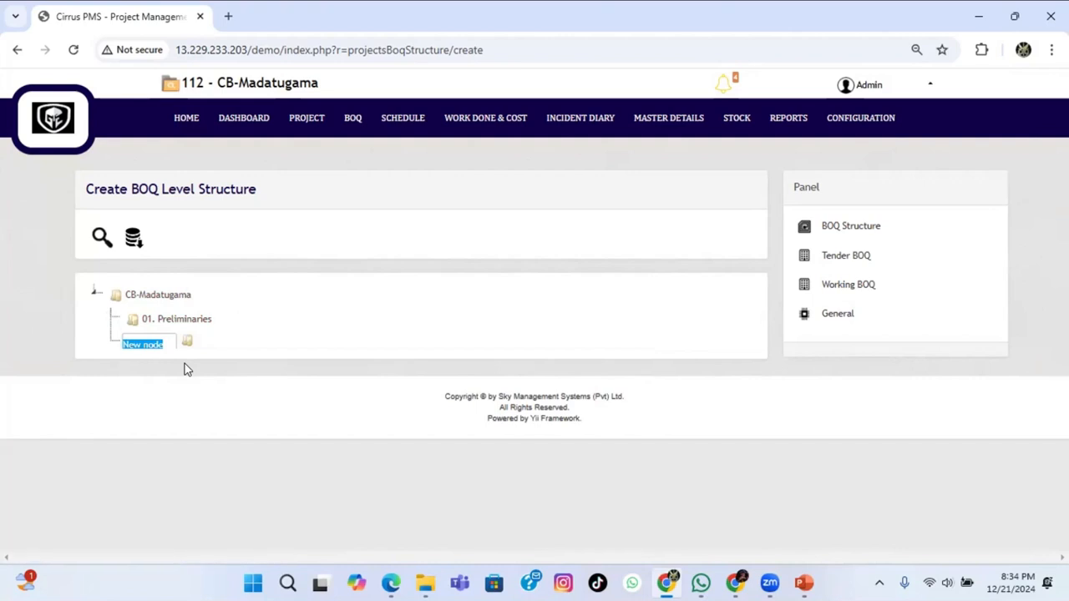
type("02.")
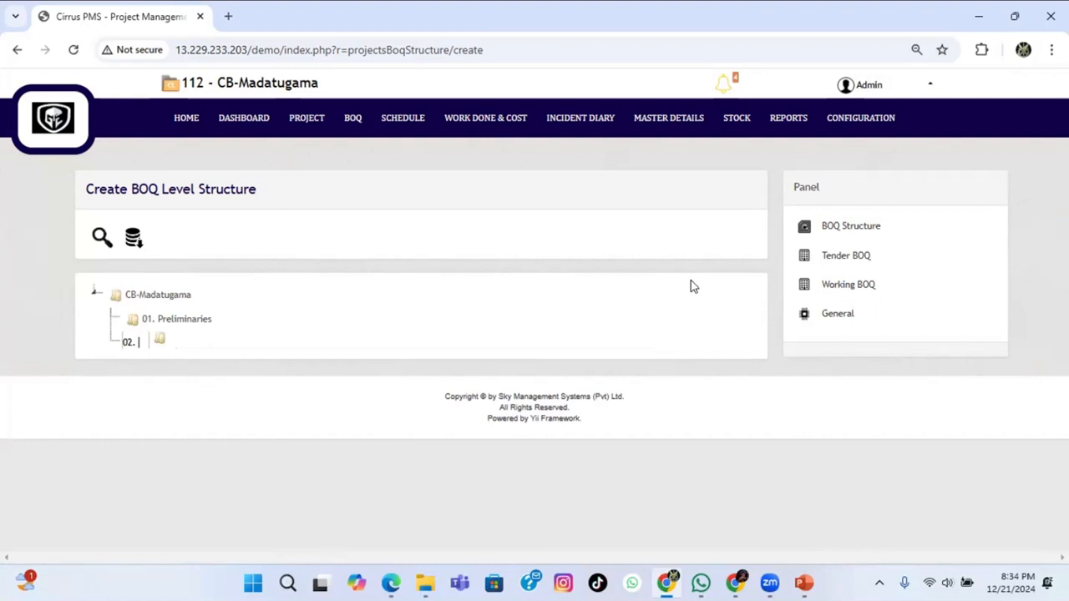
Switch to the bidding document in Edge and locate the Bill No 02 heading in its bill of quantities.
mouse_move(393, 589)
left_click(391, 585)
scroll(471, 269, "up", 15)
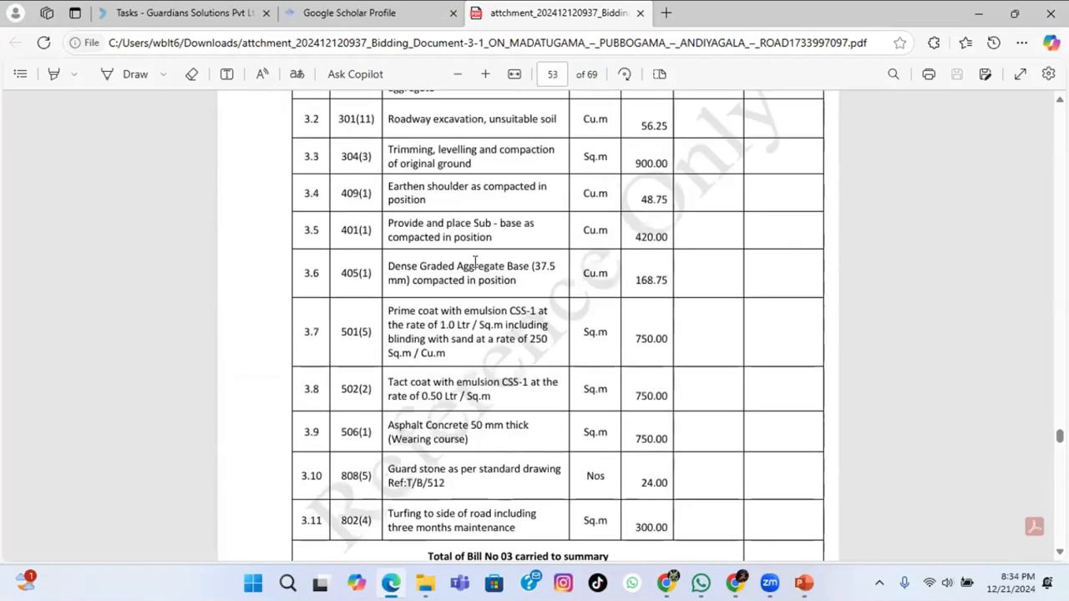
left_click_drag(1059, 431, 1060, 298)
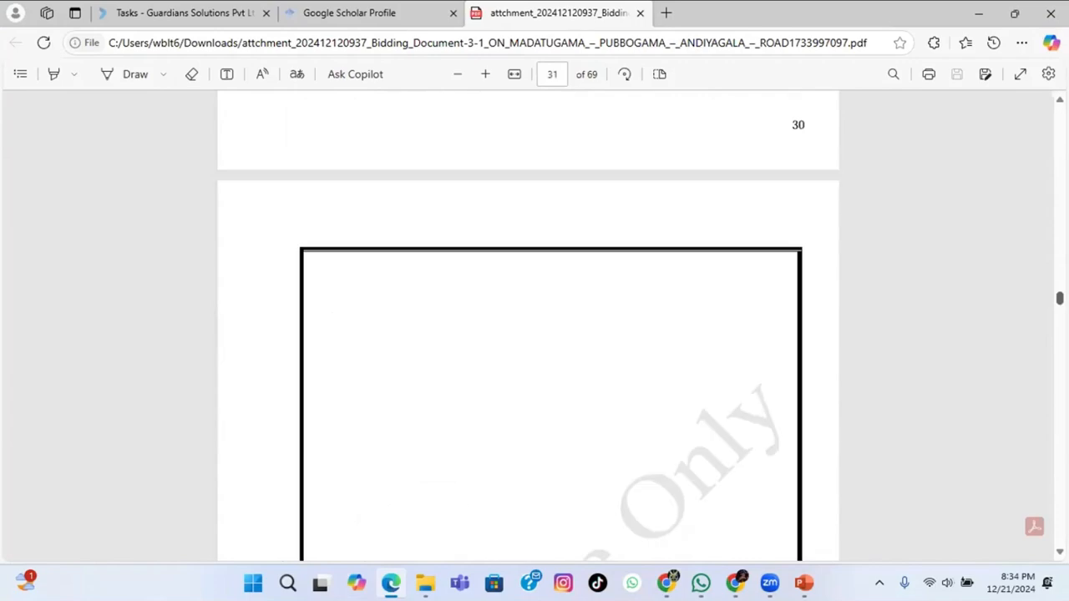
scroll(674, 298, "down", 15)
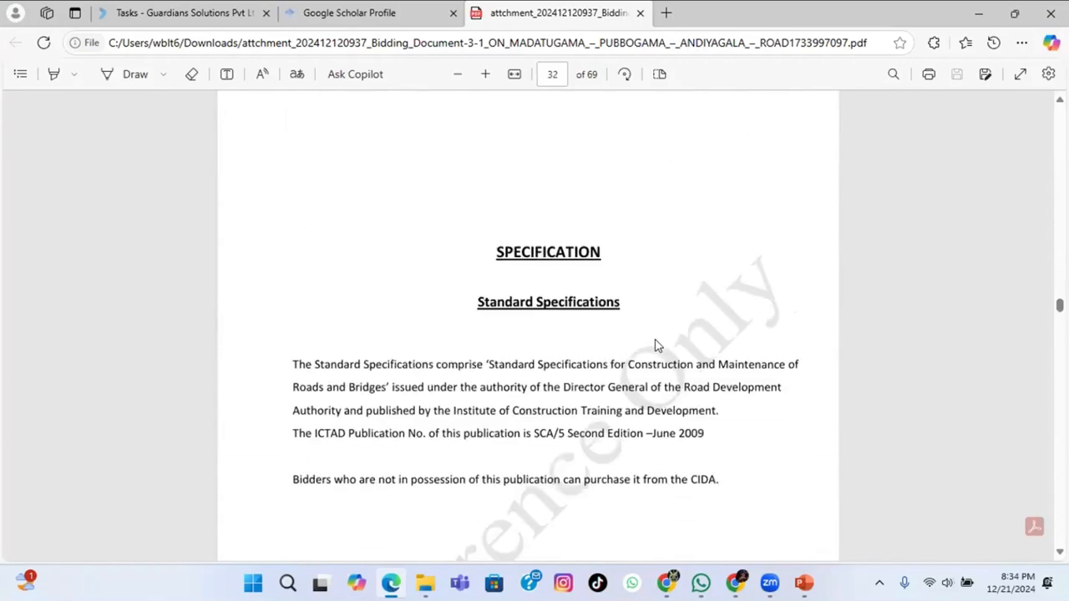
scroll(654, 359, "down", 20)
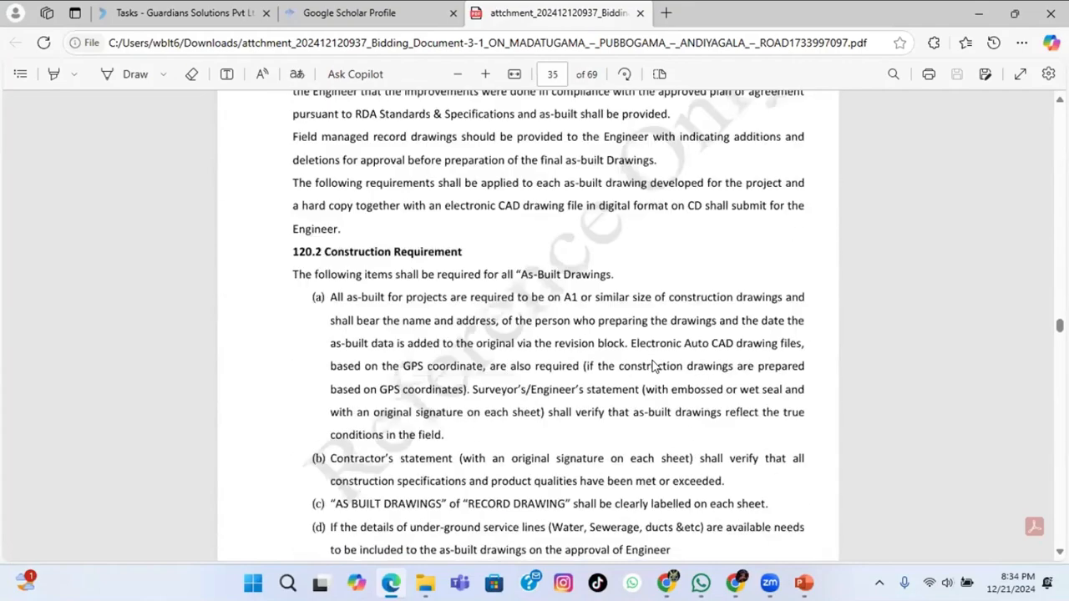
scroll(656, 366, "down", 20)
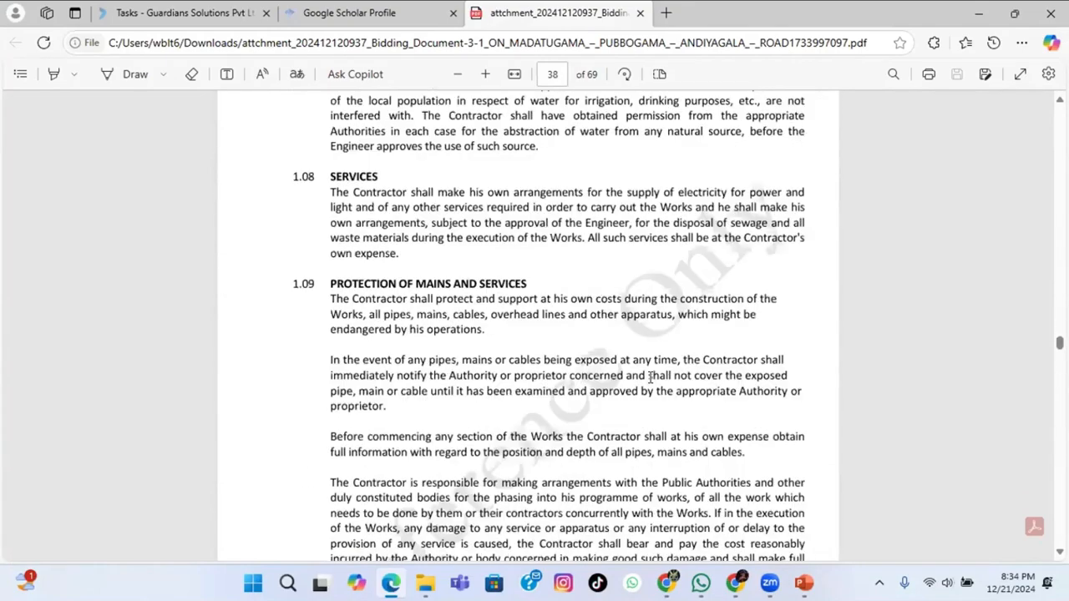
scroll(660, 401, "down", 15)
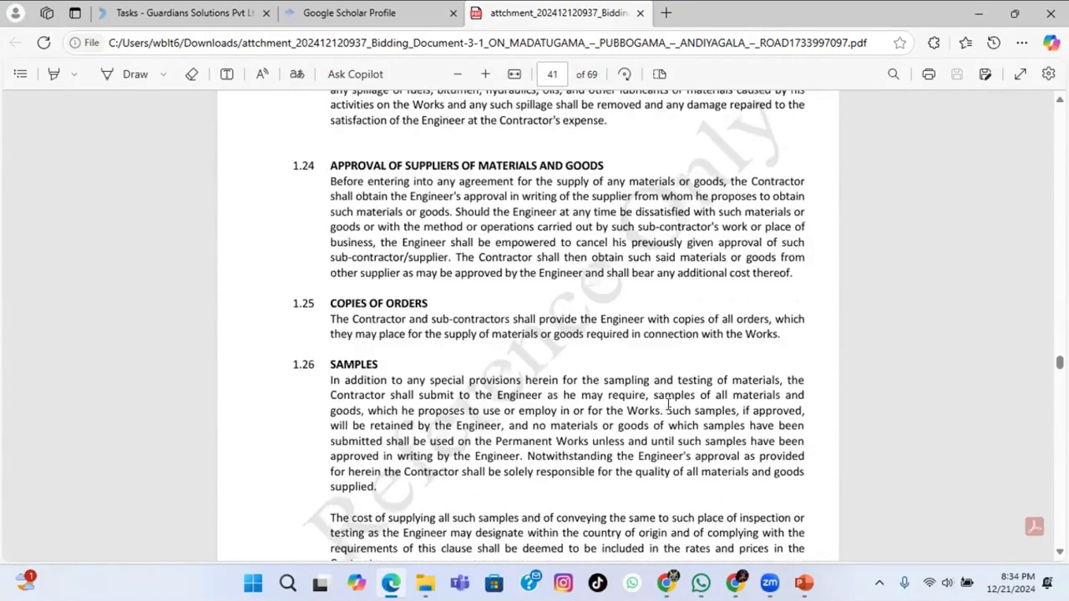
scroll(528, 326, "down", 15)
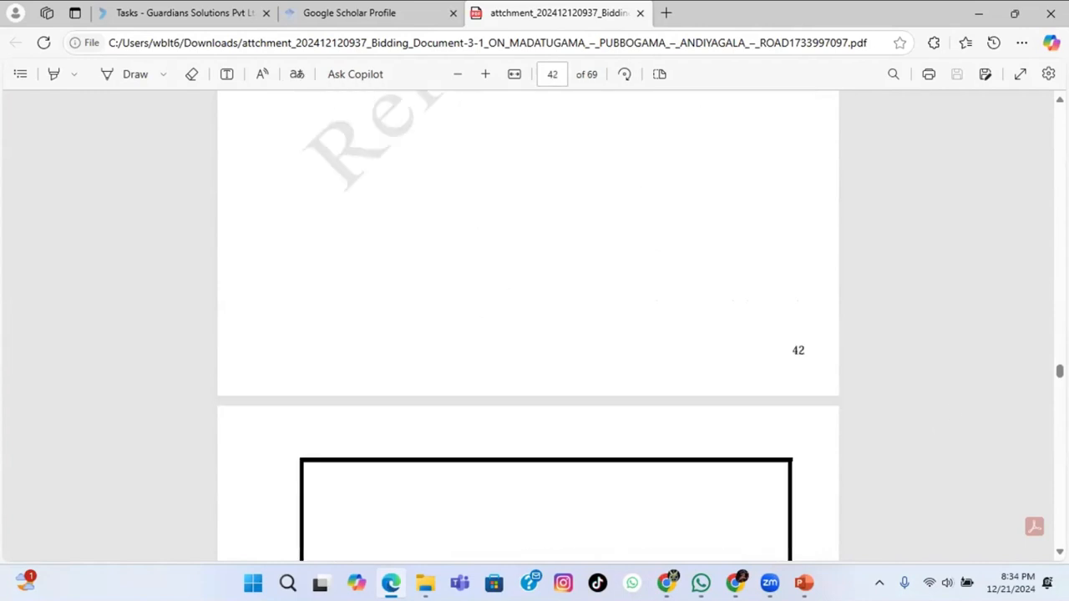
scroll(659, 378, "down", 20)
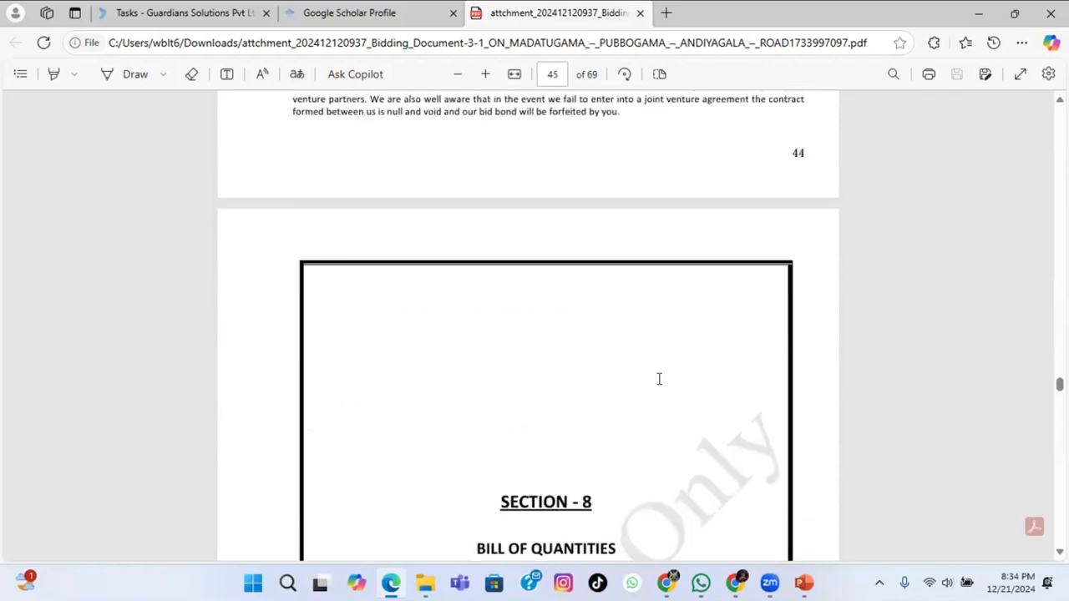
scroll(659, 378, "down", 20)
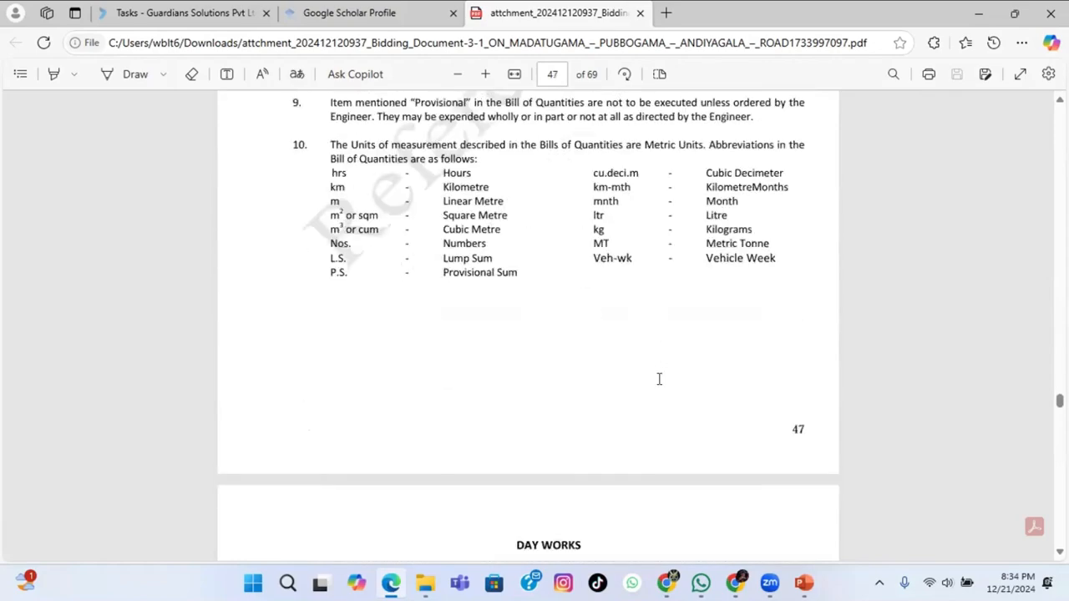
scroll(659, 378, "down", 3)
scroll(659, 378, "up", 7)
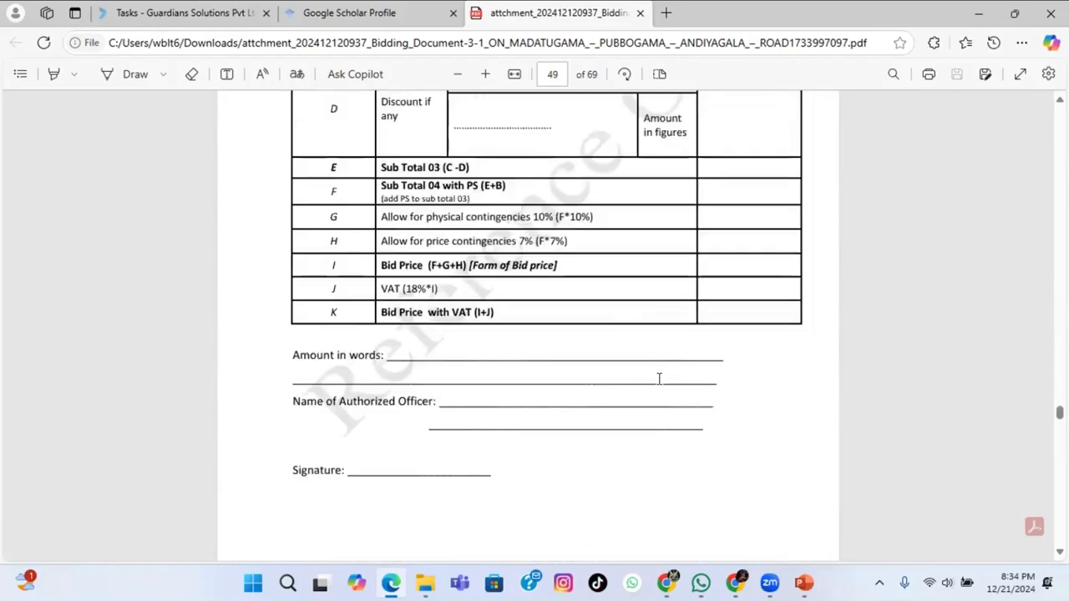
scroll(659, 379, "up", 2)
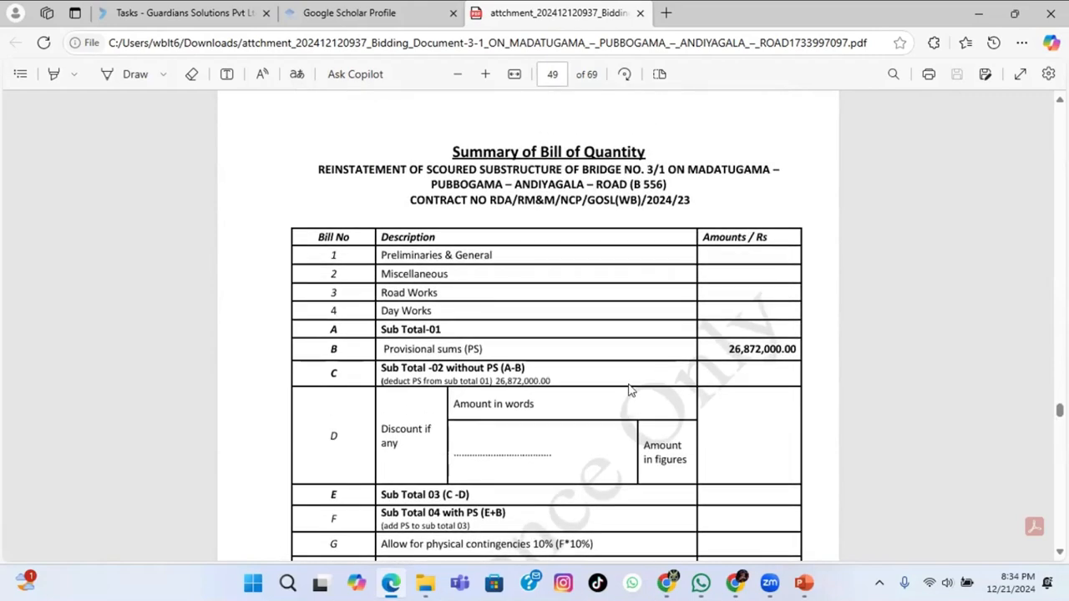
scroll(630, 390, "down", 10)
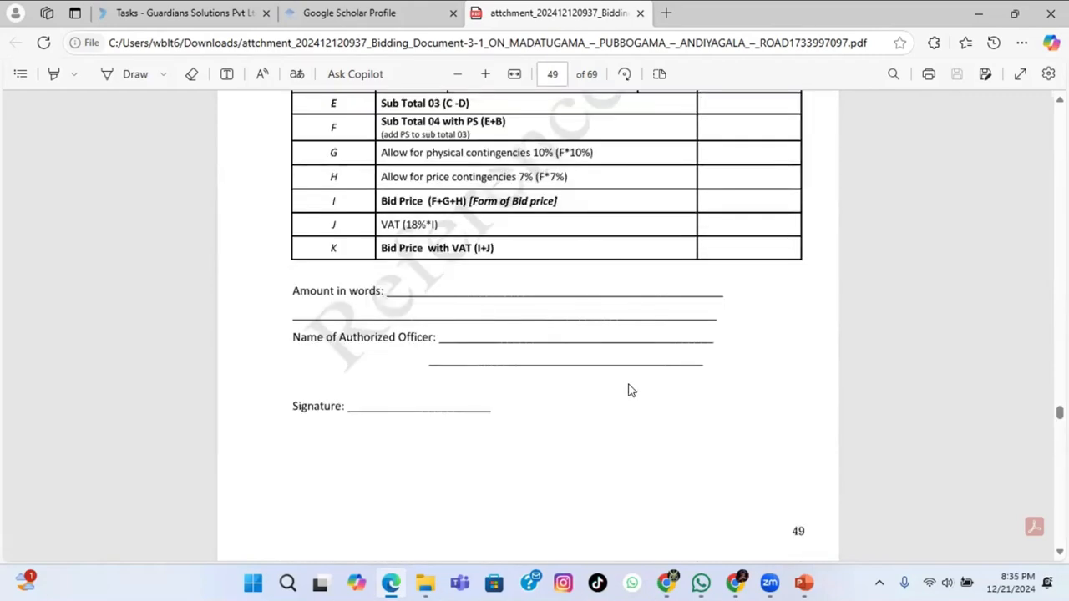
scroll(630, 390, "up", 1)
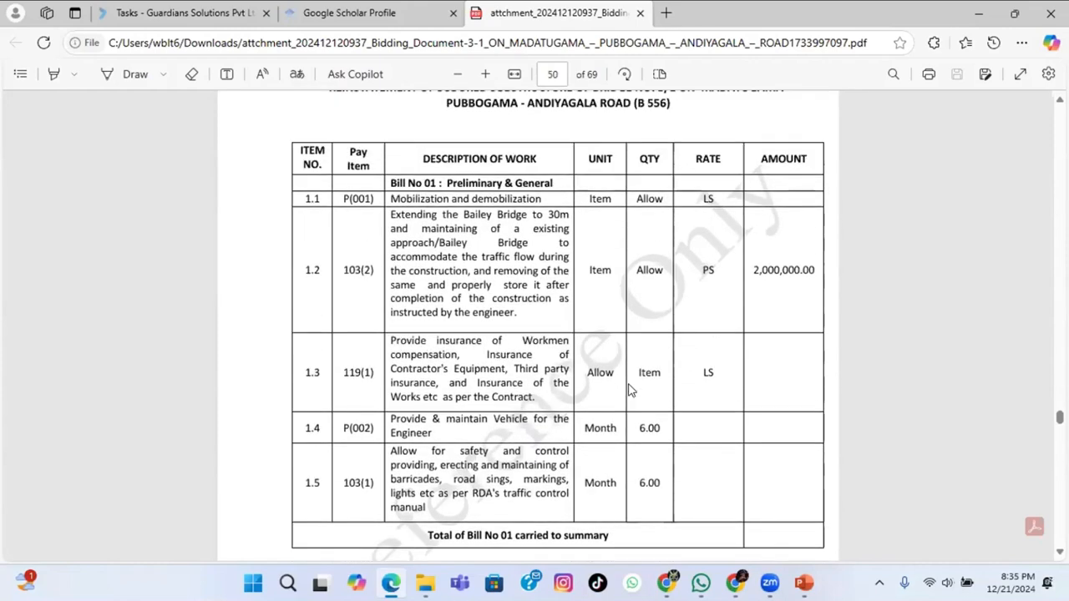
scroll(631, 390, "down", 8)
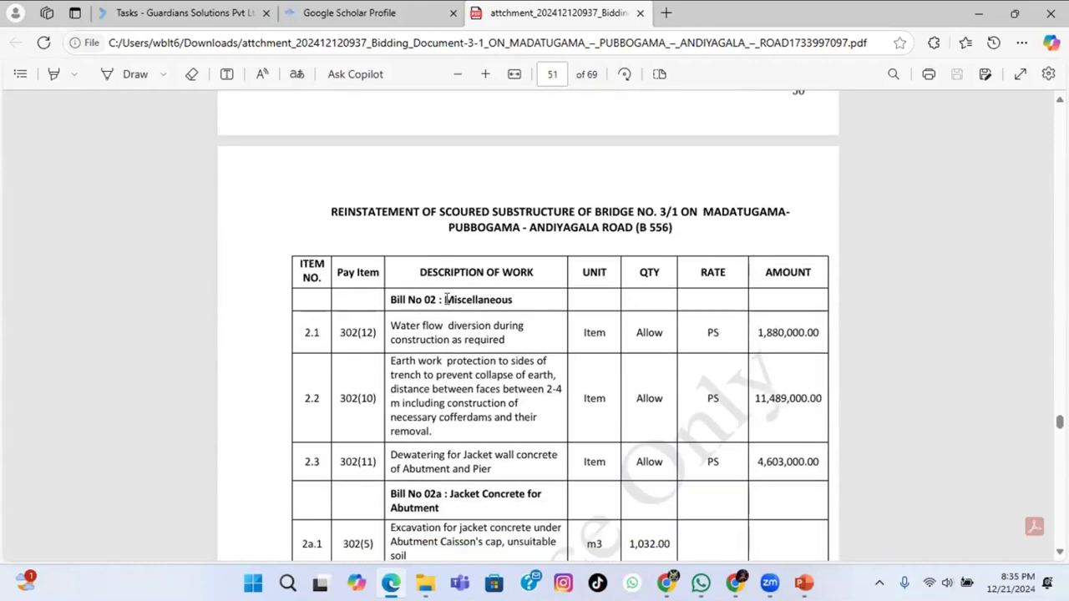
Copy the Bill No 02 title from the bidding document and rename the "02." node in Cirrus PMS as "02. Miscellaneous".
left_click_drag(445, 299, 522, 299)
key("ctrl+c")
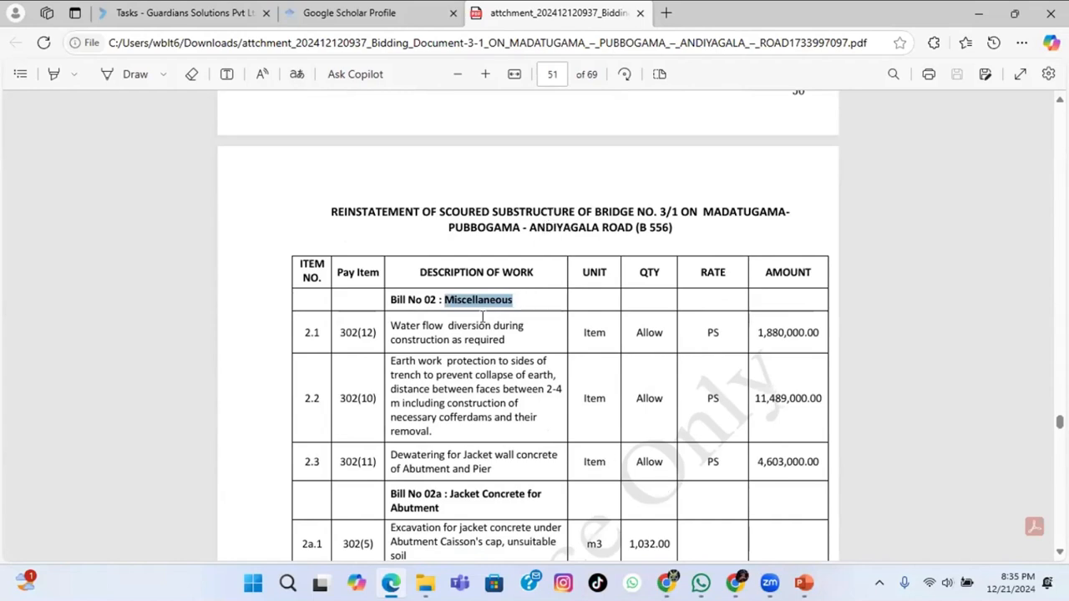
key("alt+Tab")
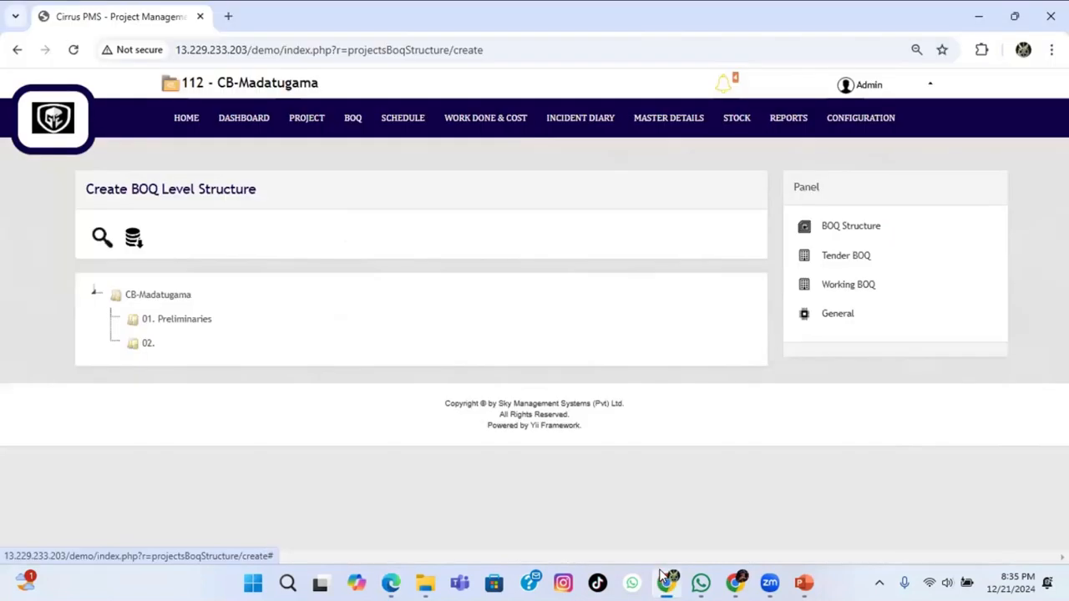
right_click(146, 345)
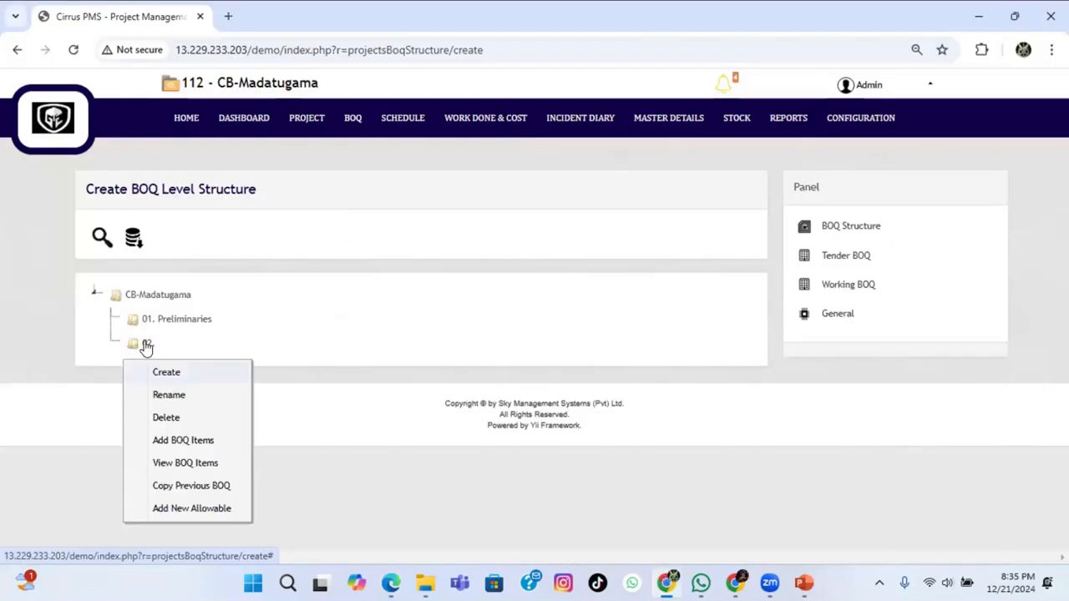
left_click(170, 394)
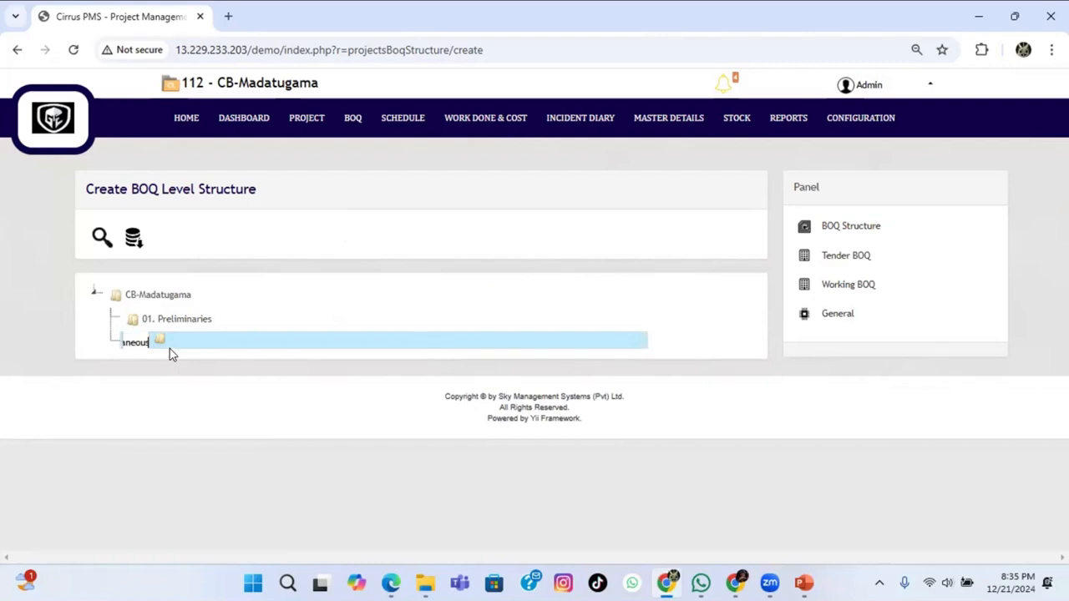
key("ctrl+v")
type("02.")
key("Return")
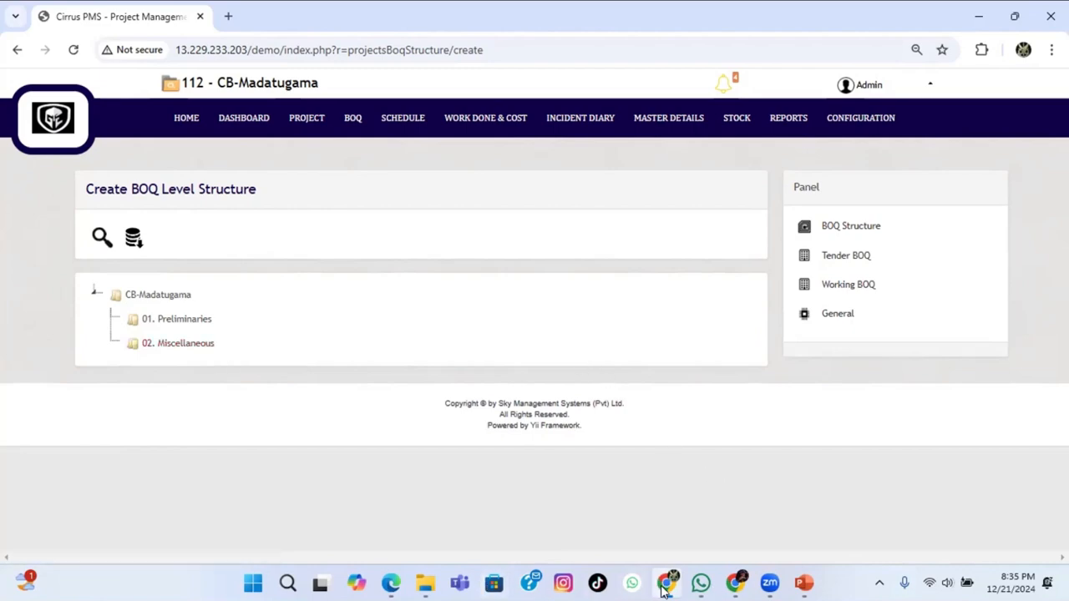
Check the sub-bills of Bill No 02 in the bidding document and create a child node "02A." under "02. Miscellaneous" in Cirrus PMS.
key("alt+Tab")
scroll(484, 372, "down", 2)
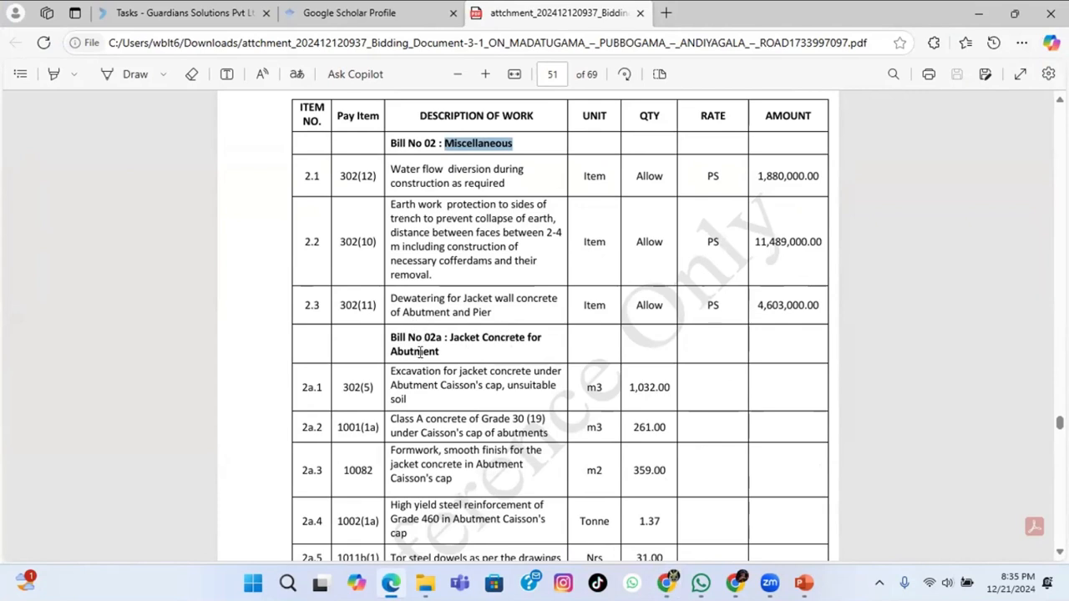
scroll(416, 351, "down", 8)
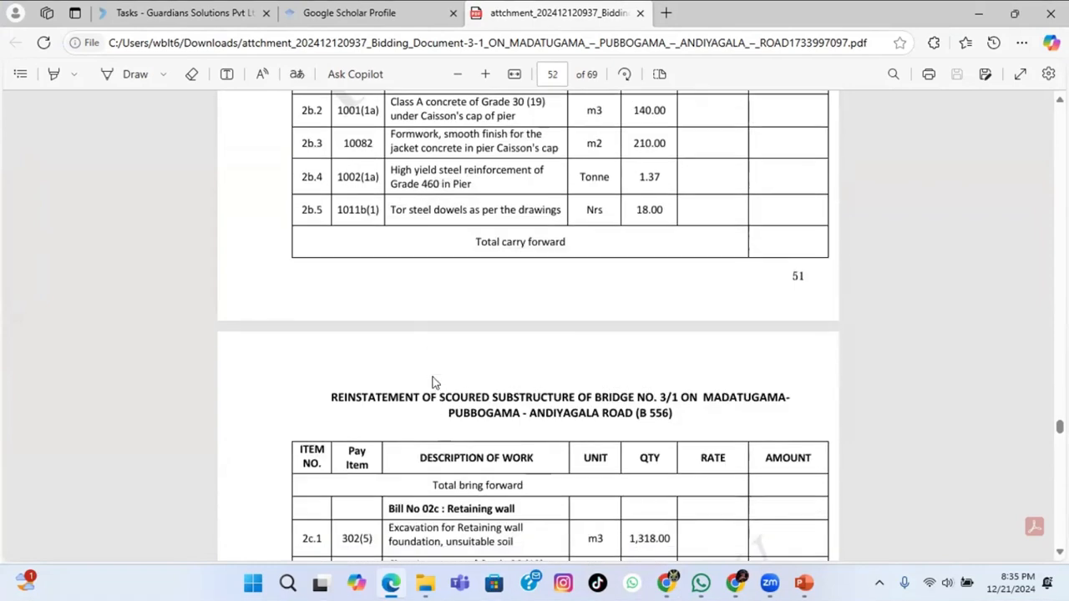
scroll(434, 372, "down", 3)
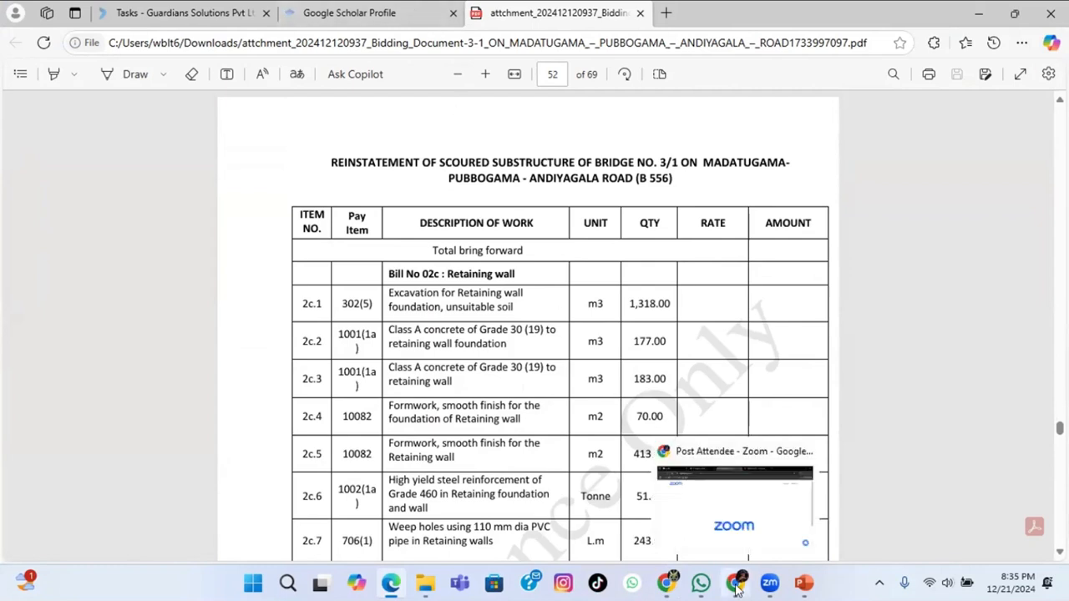
left_click(665, 585)
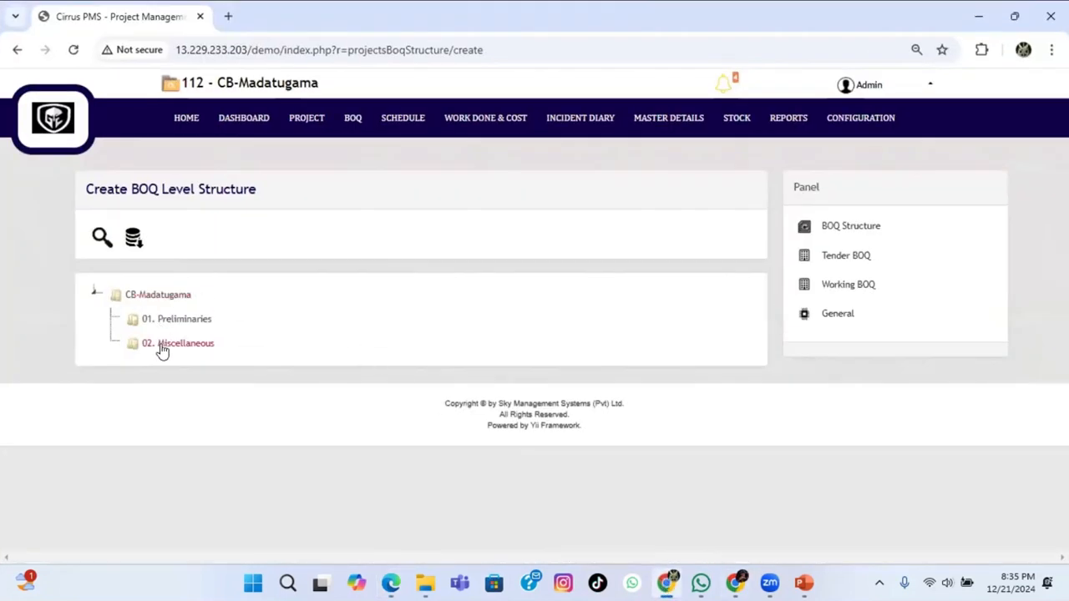
right_click(177, 348)
left_click(199, 374)
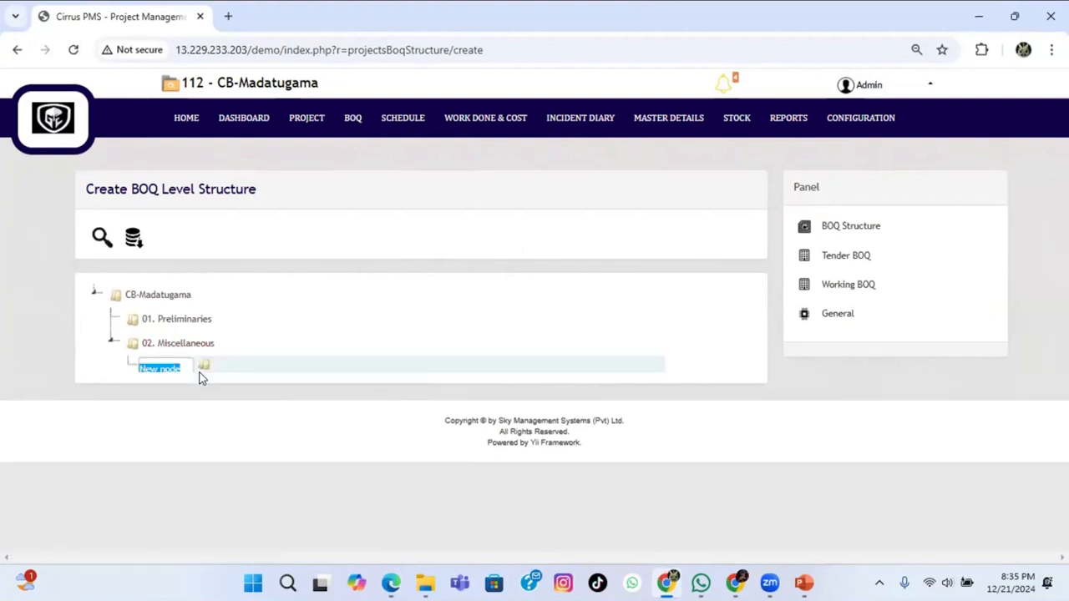
type("02A.")
Copy the Bill No 02a title from the bidding document and rename the "02A." node as "02A. Jacket Concrete for Abutment".
left_click(663, 588)
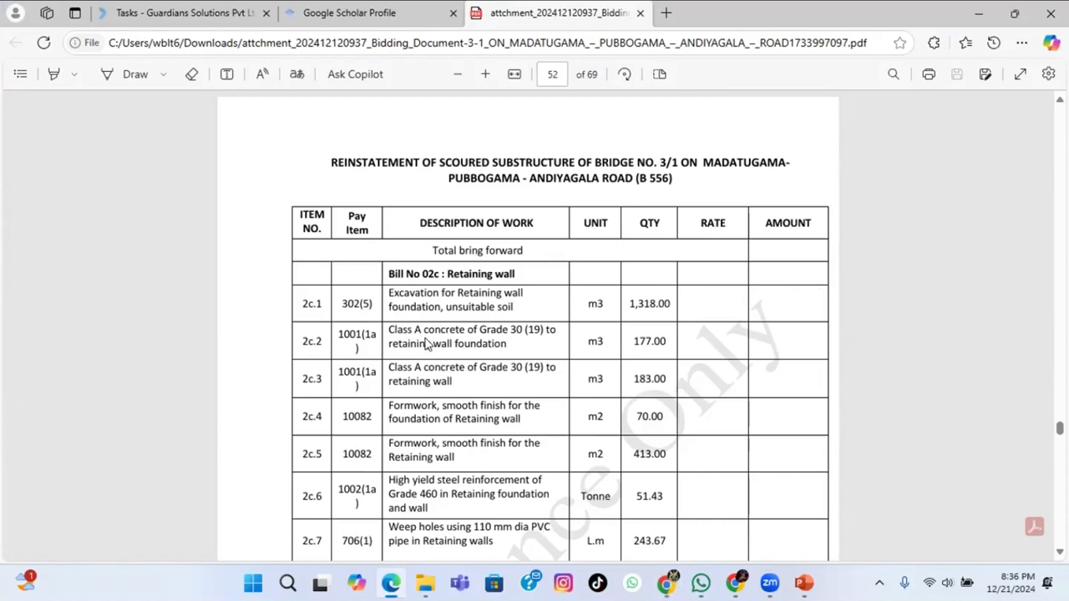
scroll(426, 342, "up", 5)
left_click_drag(449, 260, 463, 273)
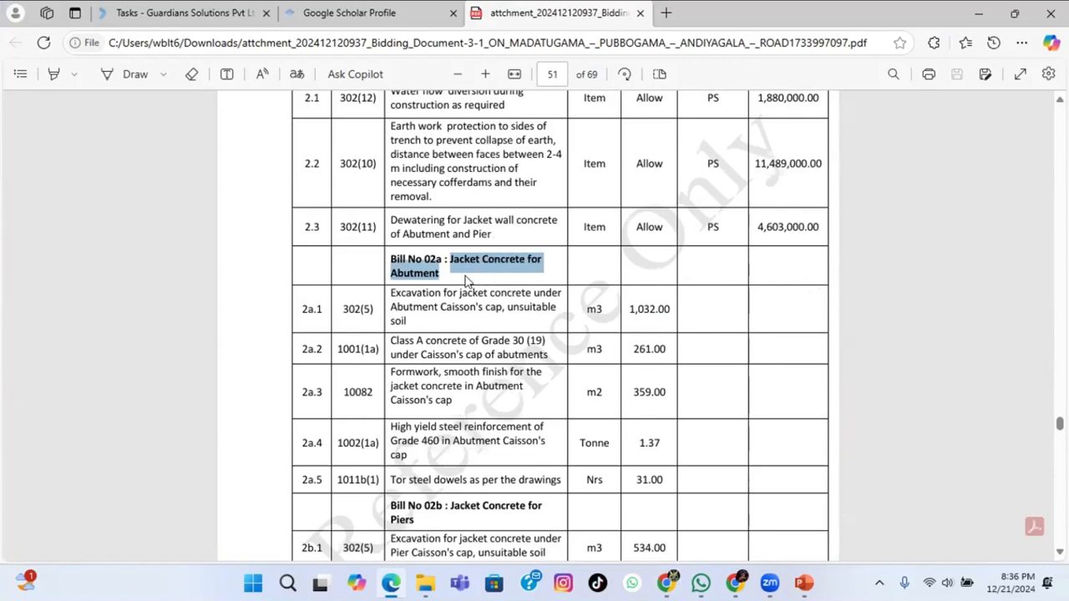
left_click(668, 589)
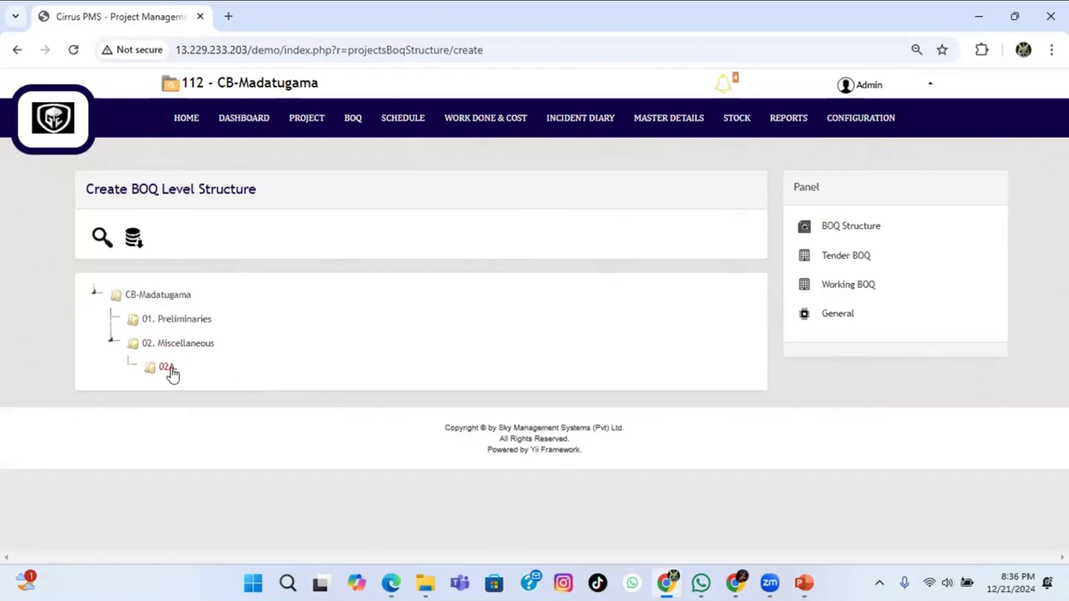
right_click(172, 372)
left_click(192, 415)
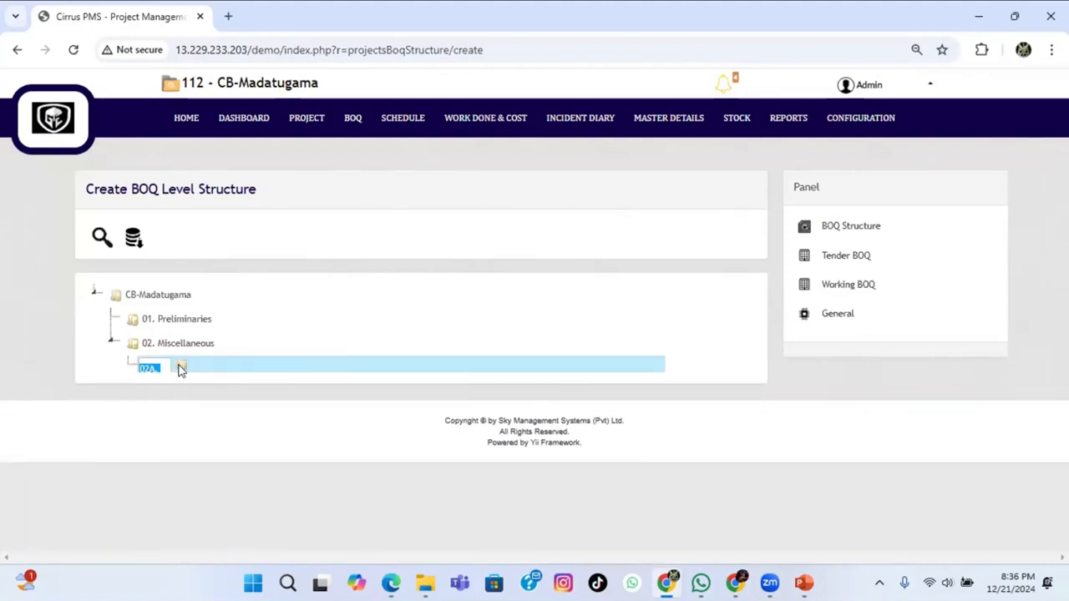
key("End")
type(". Jacket Concrete for Abutment")
left_click(396, 321)
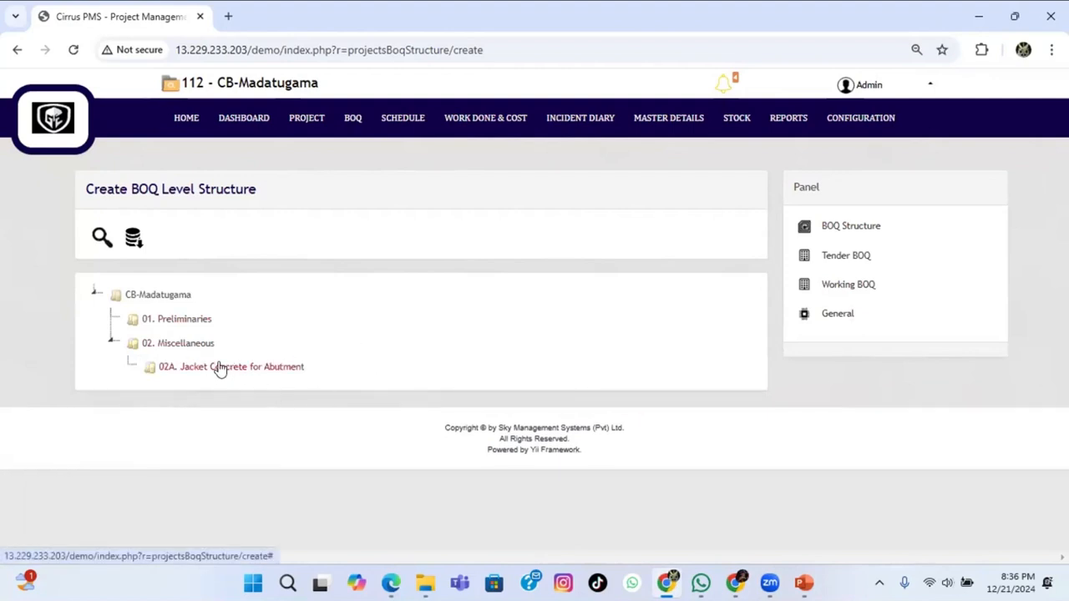
left_click(112, 344)
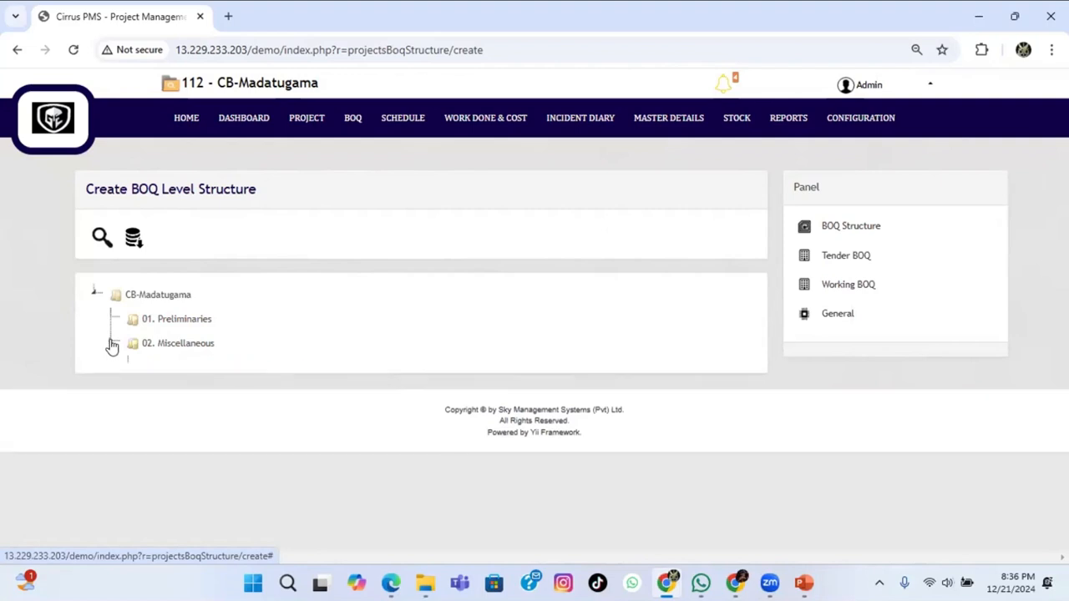
left_click(112, 344)
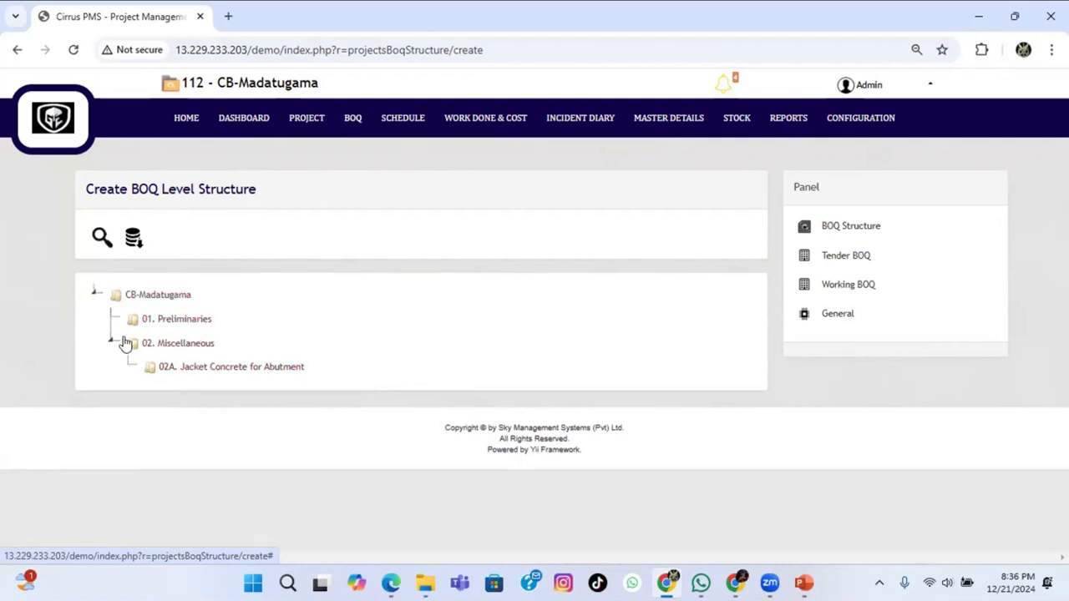
right_click(187, 324)
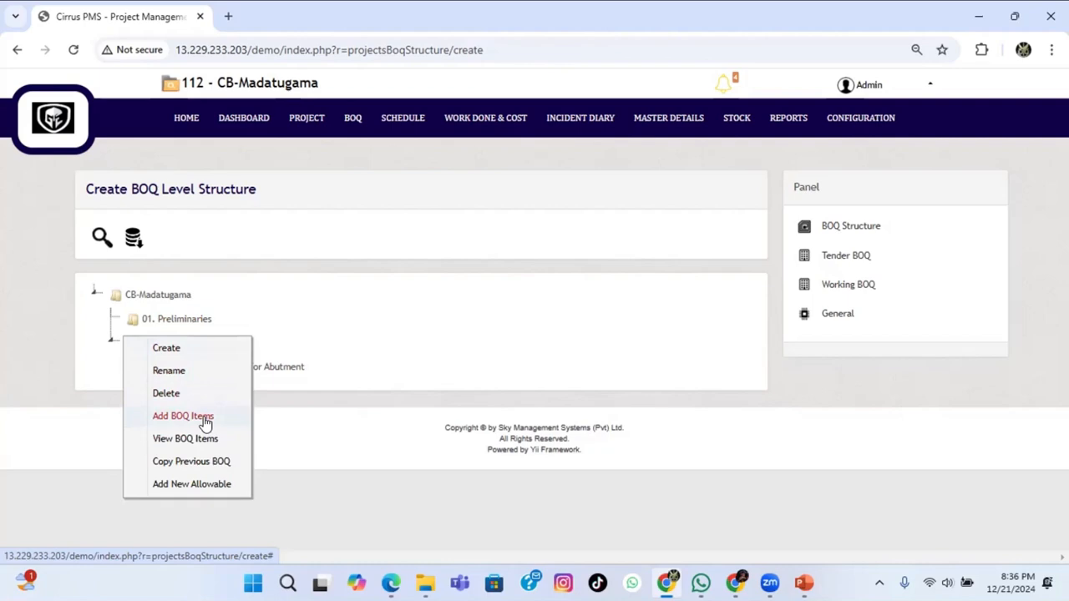
left_click(374, 306)
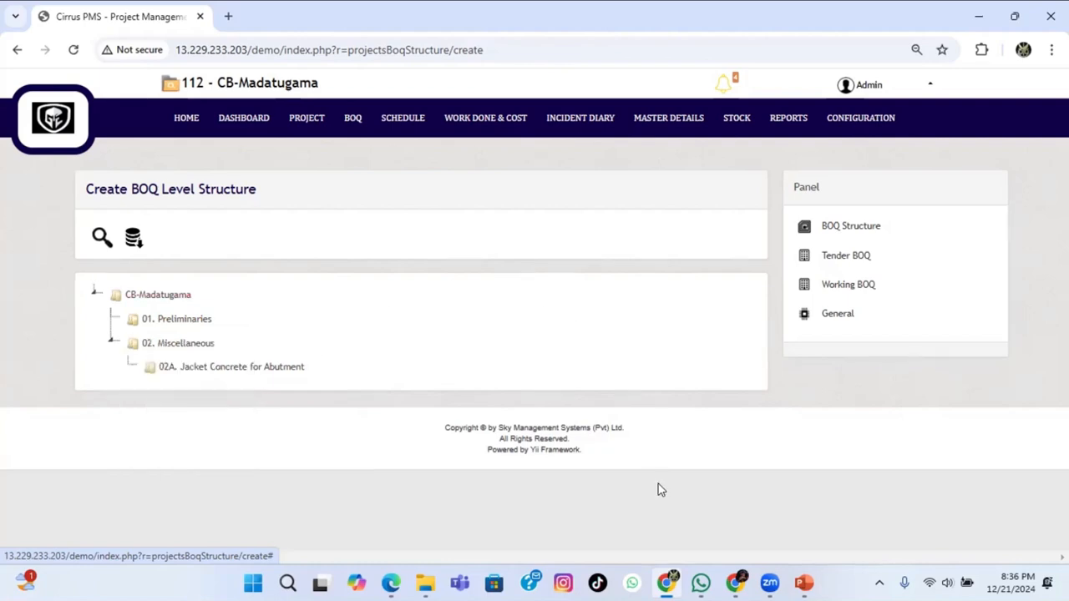
Return to the bidding document in Edge and view the Bill No 02: Miscellaneous table.
left_click(668, 582)
left_click(671, 585)
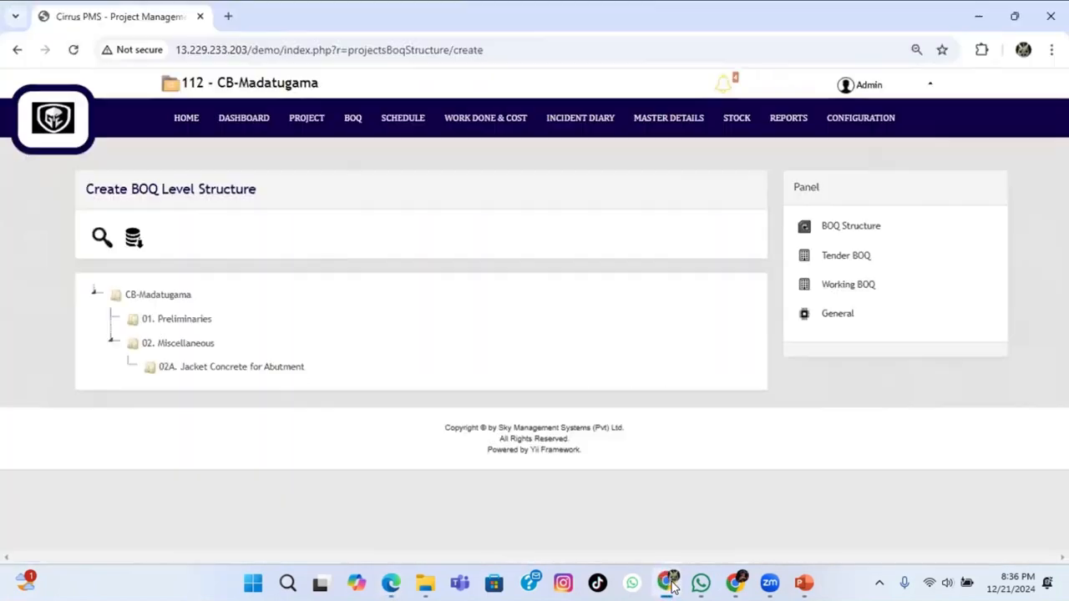
left_click(671, 585)
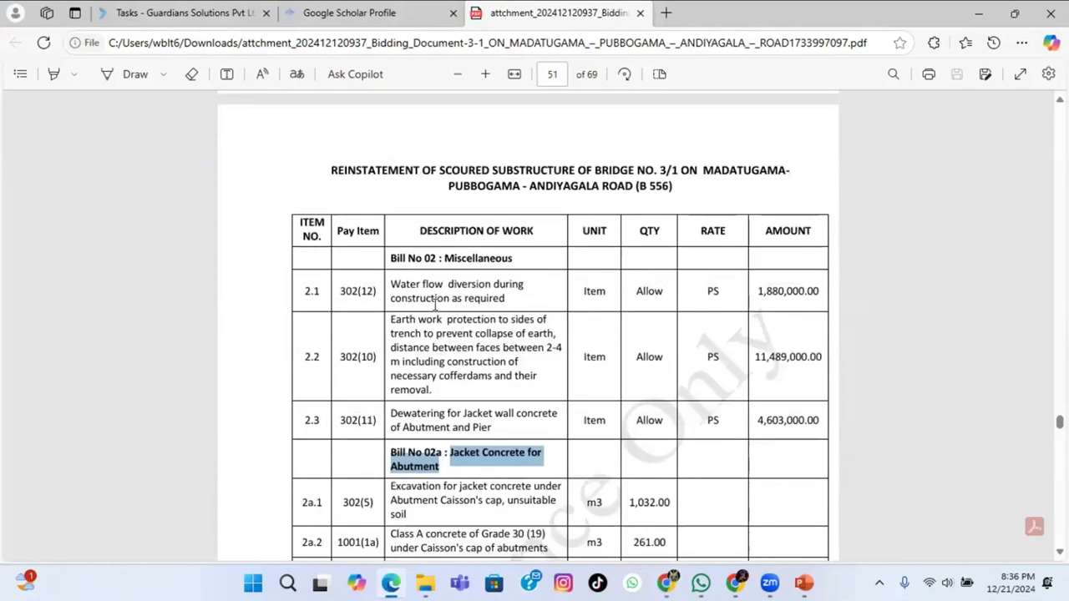
Copy the item 1.1 description "Mobilization and demobilization" from the Bill No 01 table in the bidding document.
scroll(434, 305, "up", 3)
scroll(435, 303, "down", 1)
scroll(434, 305, "up", 8)
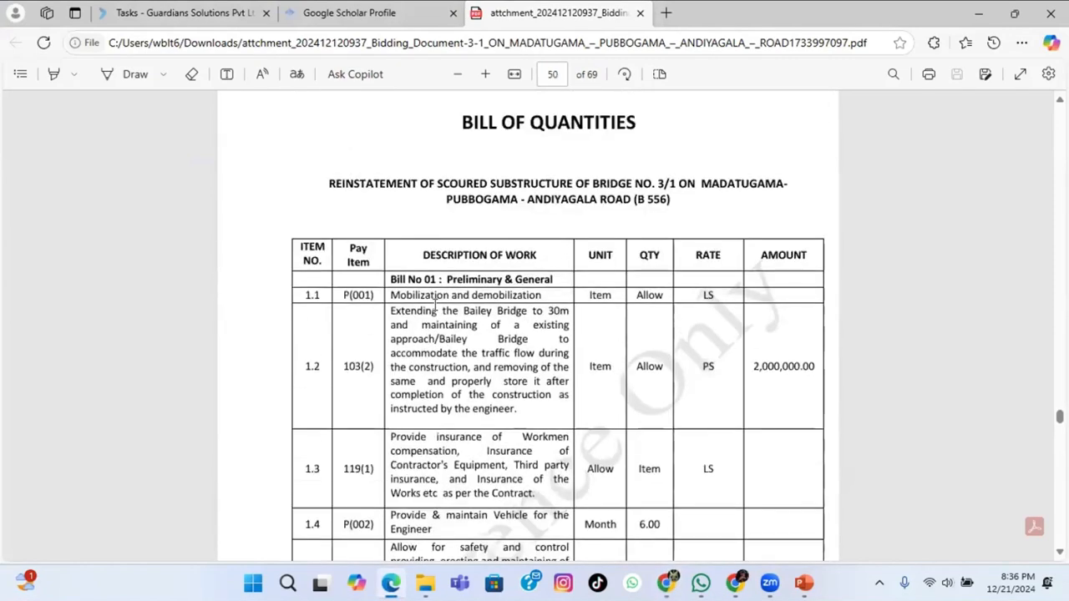
scroll(435, 305, "up", 1)
scroll(434, 304, "down", 1)
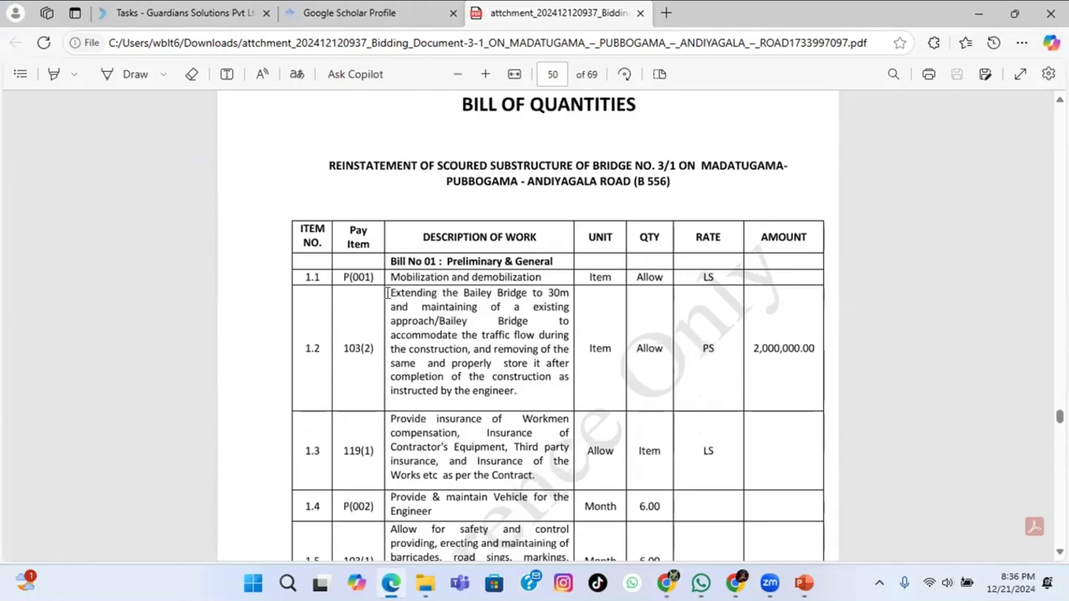
left_click_drag(389, 277, 544, 280)
key("ctrl+c")
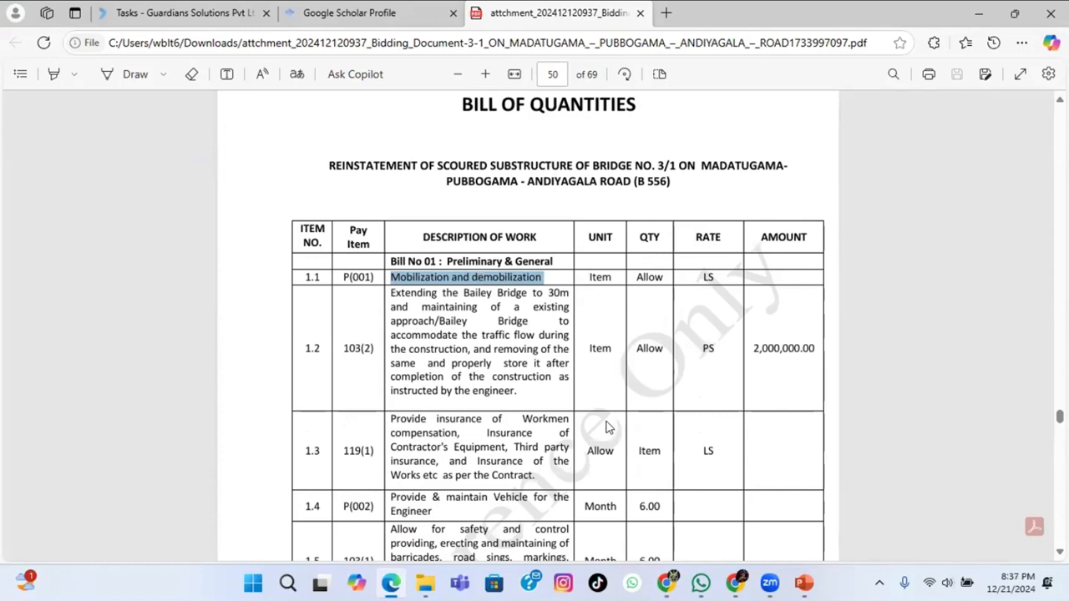
Switch to Cirrus PMS and open the form for adding a new BOQ item under "01. Preliminaries".
left_click(673, 584)
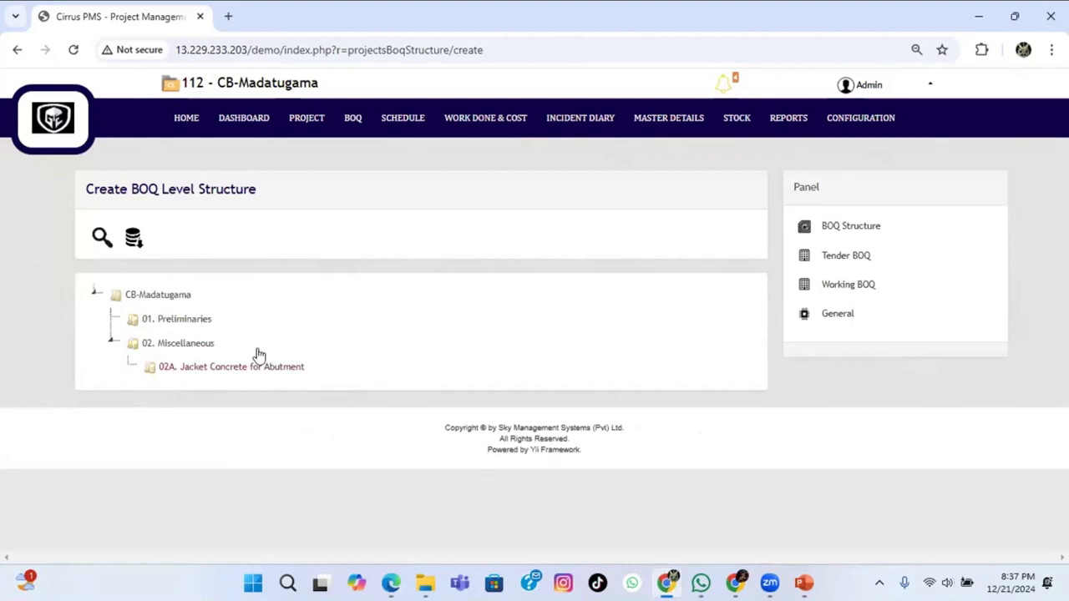
right_click(187, 323)
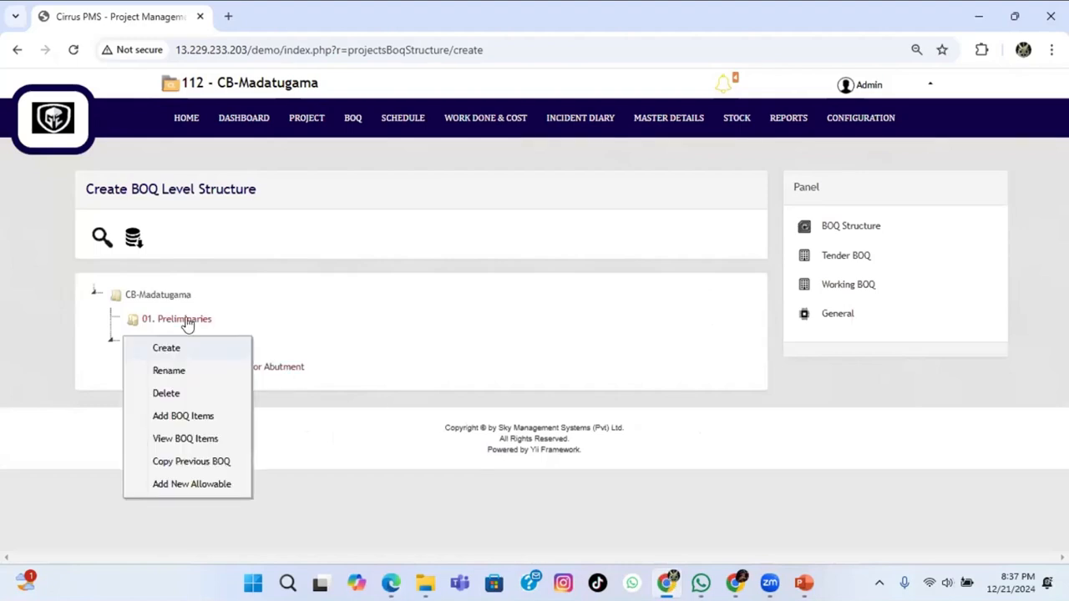
left_click(183, 416)
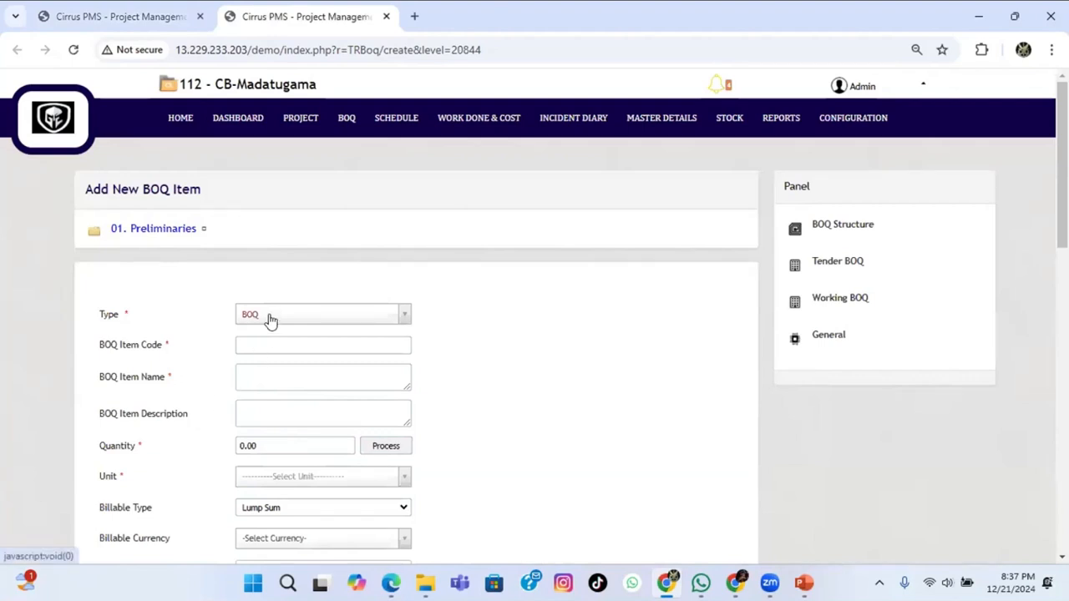
scroll(269, 320, "down", 1)
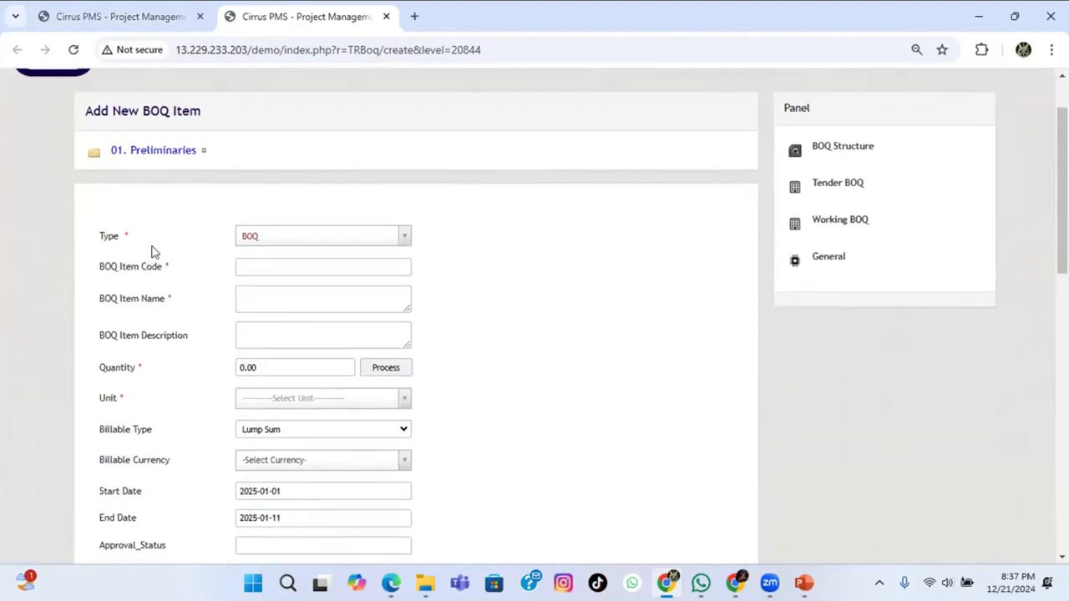
scroll(171, 239, "down", 1)
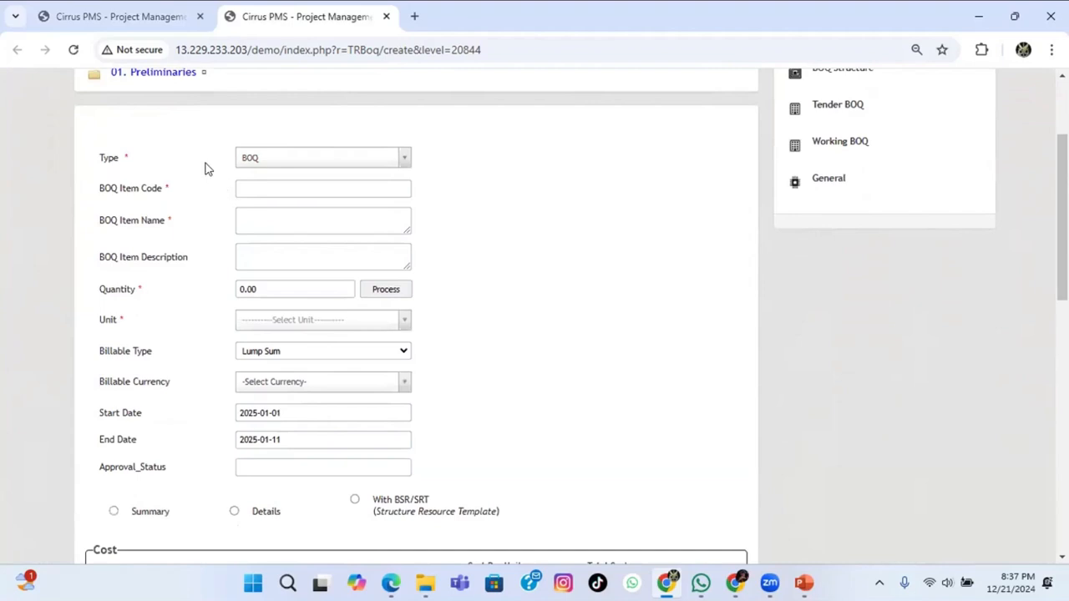
Set the new item's type to BOQ and check the alternative type options.
left_click(247, 160)
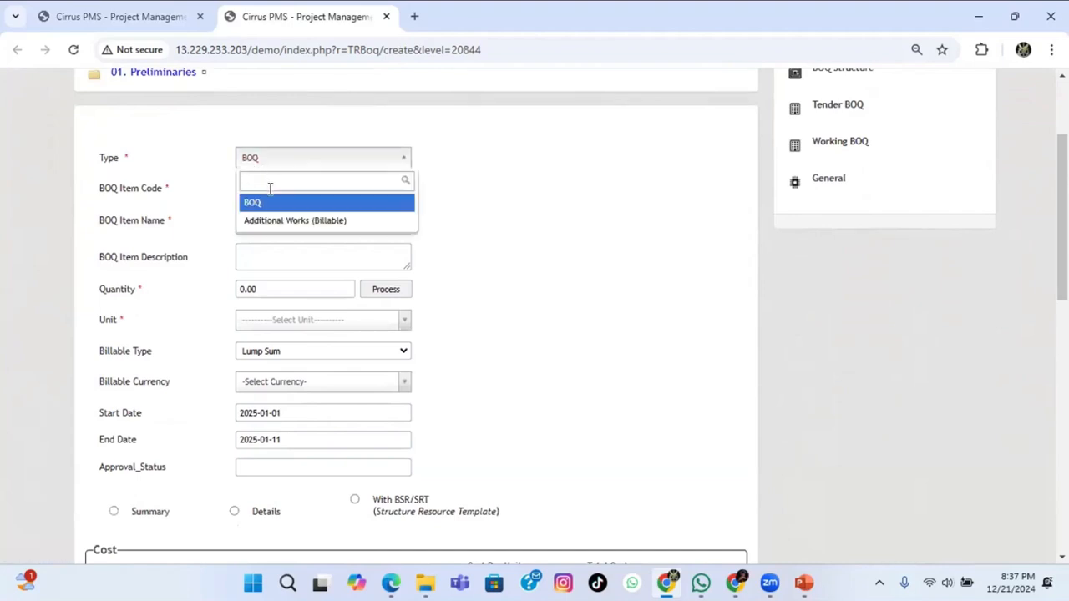
left_click(332, 203)
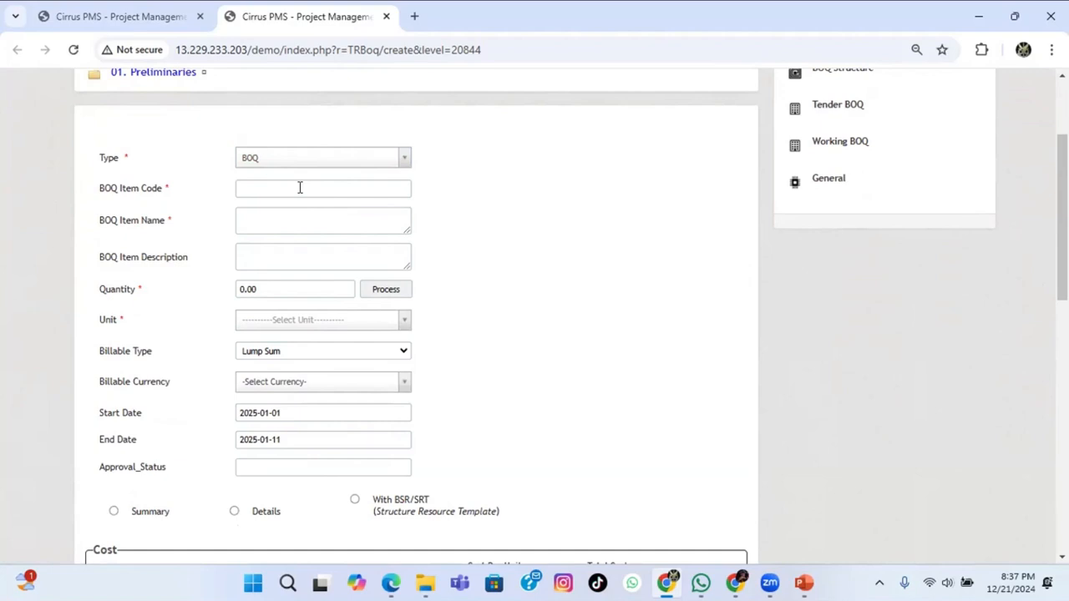
left_click(313, 156)
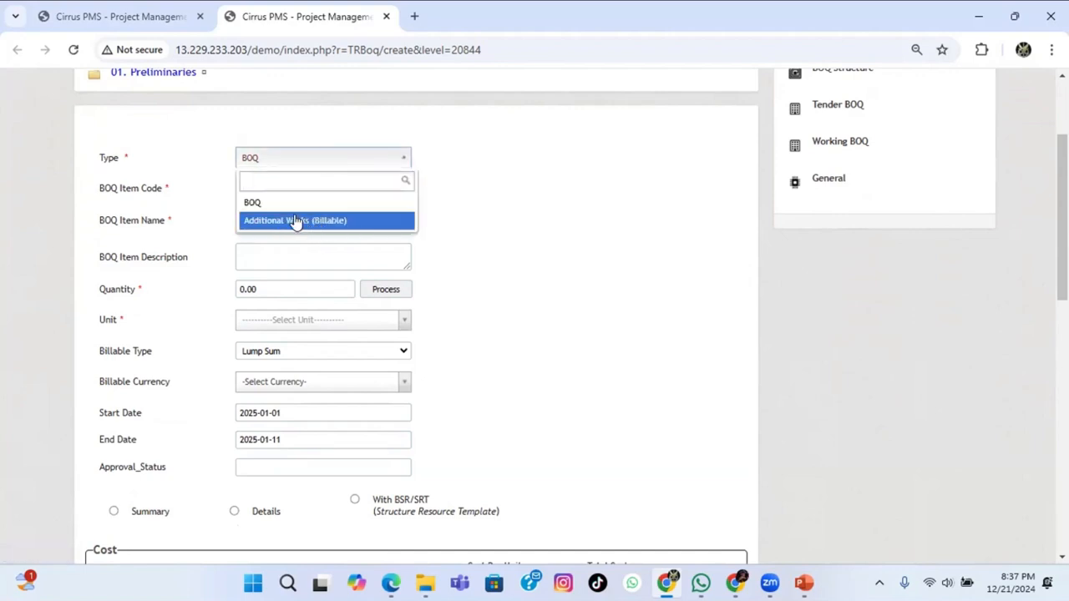
left_click(481, 162)
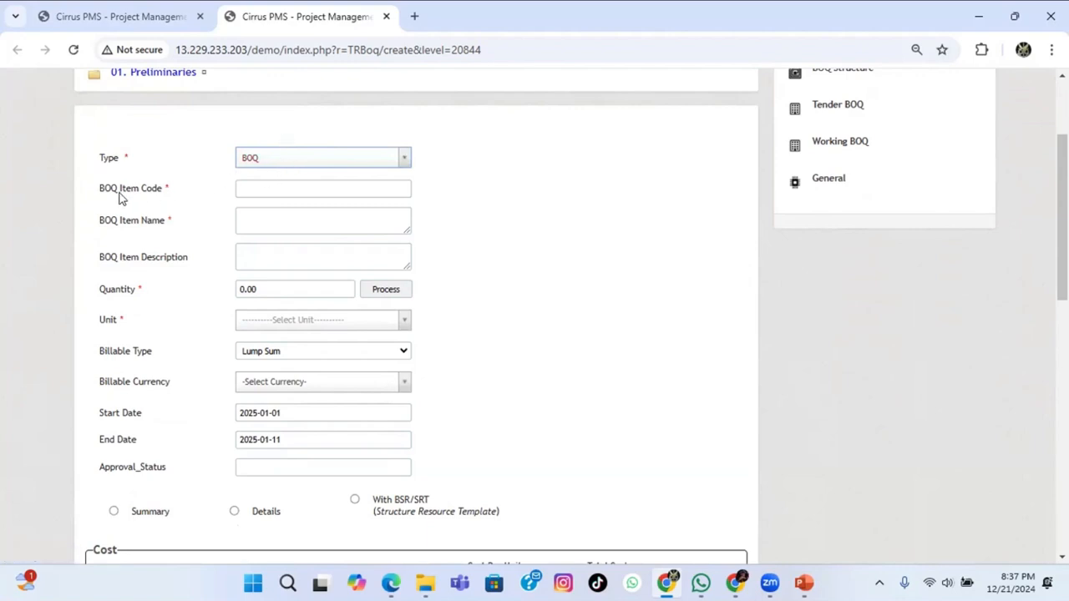
Enter BOQ item code 1.1 and fill both the item name and description with "Mobilization and demobilization".
left_click(264, 187)
type("1.1")
left_click(279, 219)
key("ctrl+v")
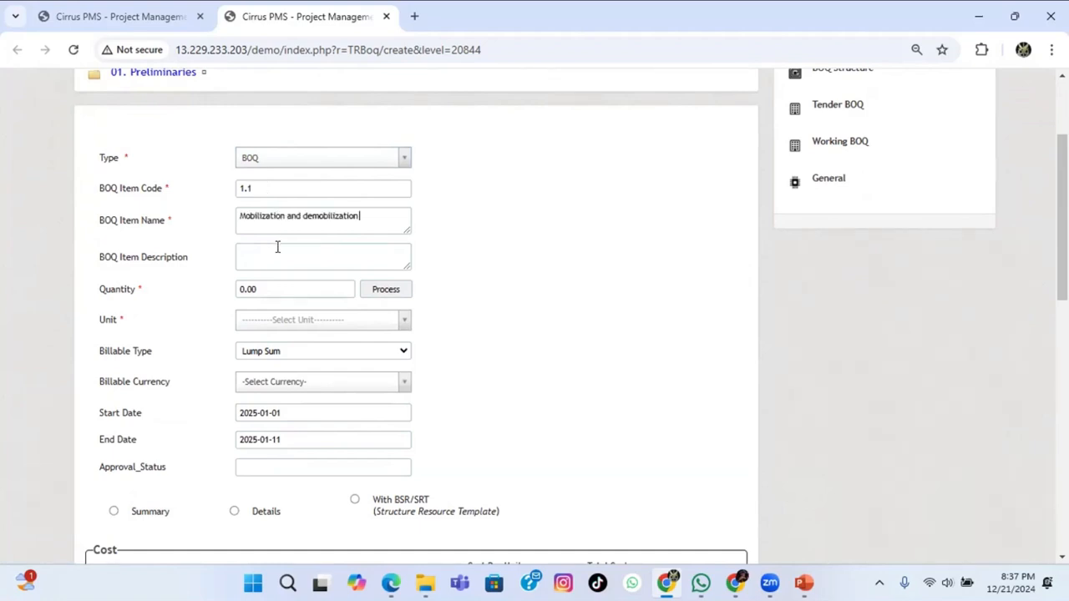
left_click(279, 249)
key("ctrl+v")
left_click(211, 292)
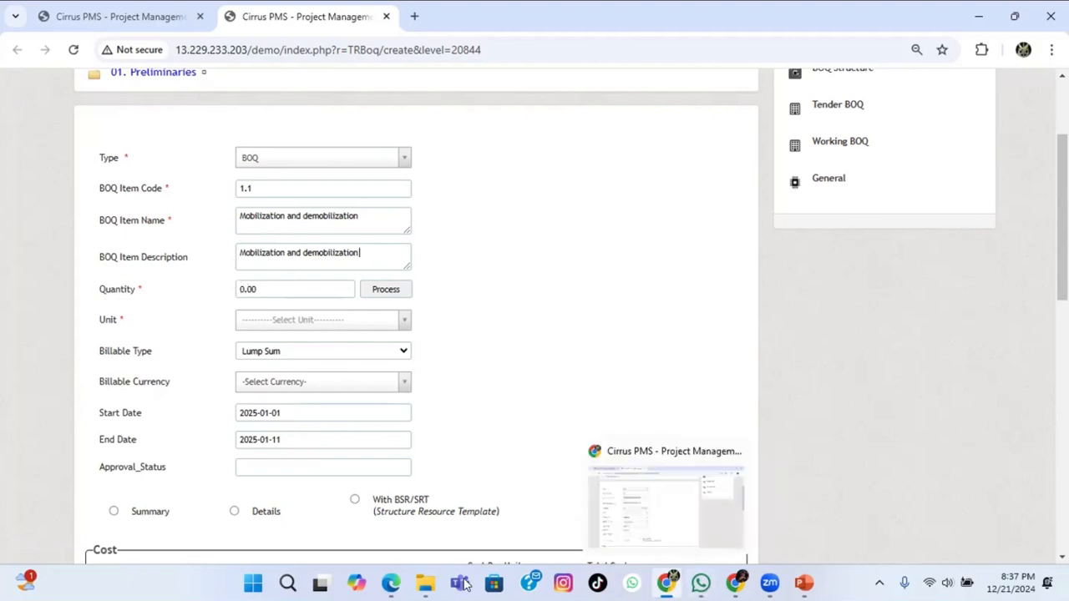
Switch to the bidding document PDF in Edge to check item 1.1's unit and quantity, and return to the BOQ form.
left_click(391, 587)
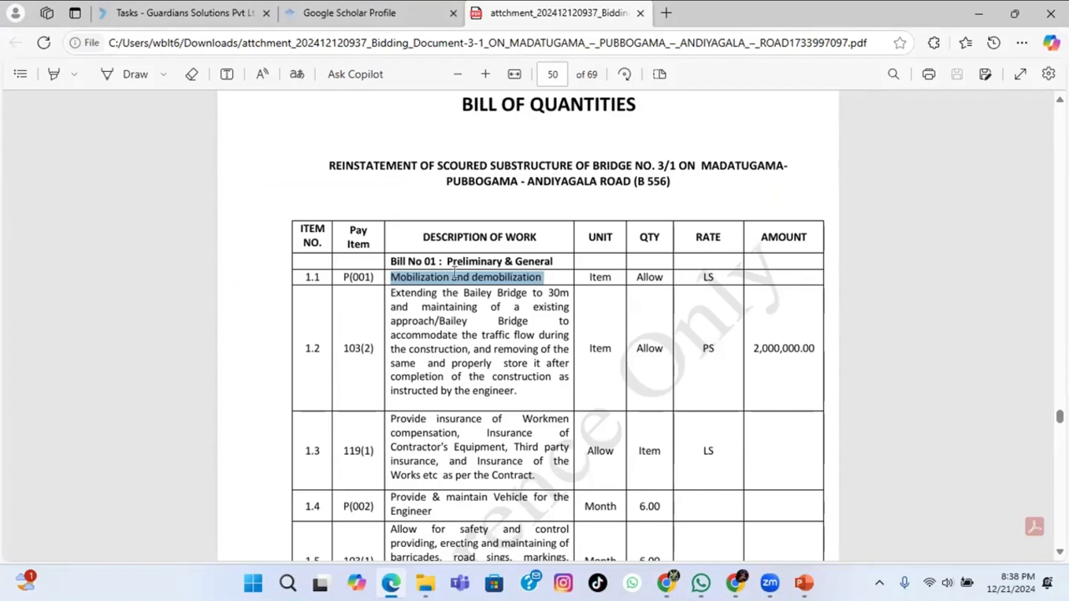
left_click(666, 583)
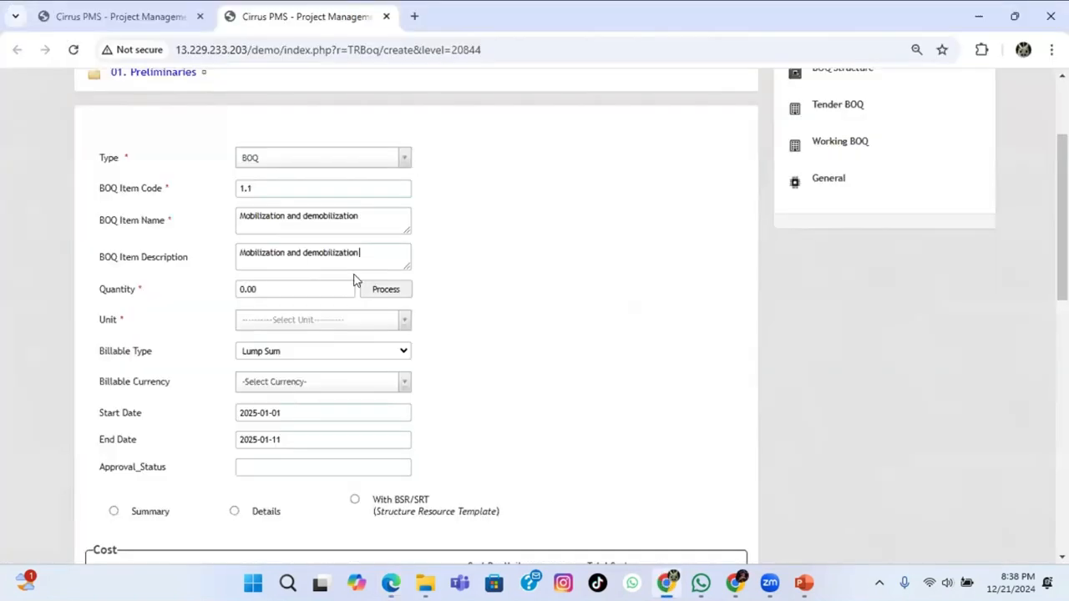
left_click(304, 321)
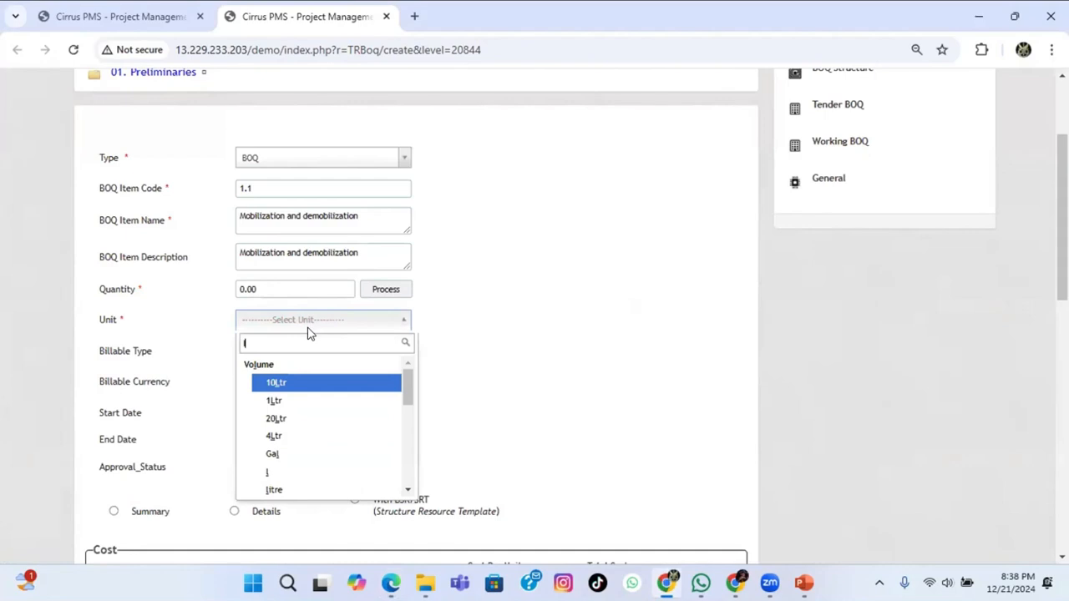
left_click(308, 329)
left_click(310, 328)
type("s")
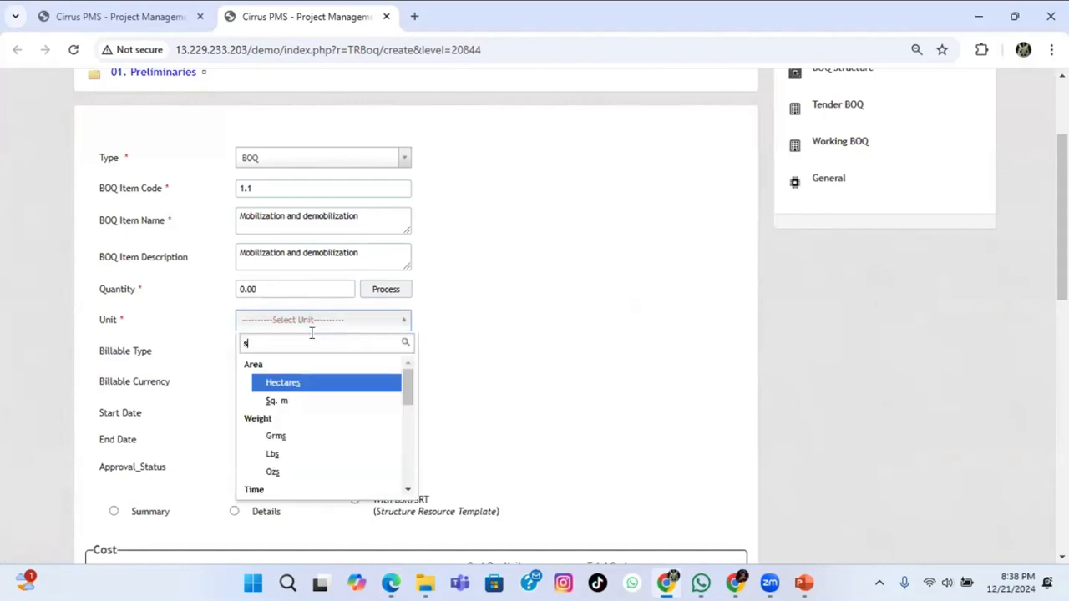
left_click(491, 340)
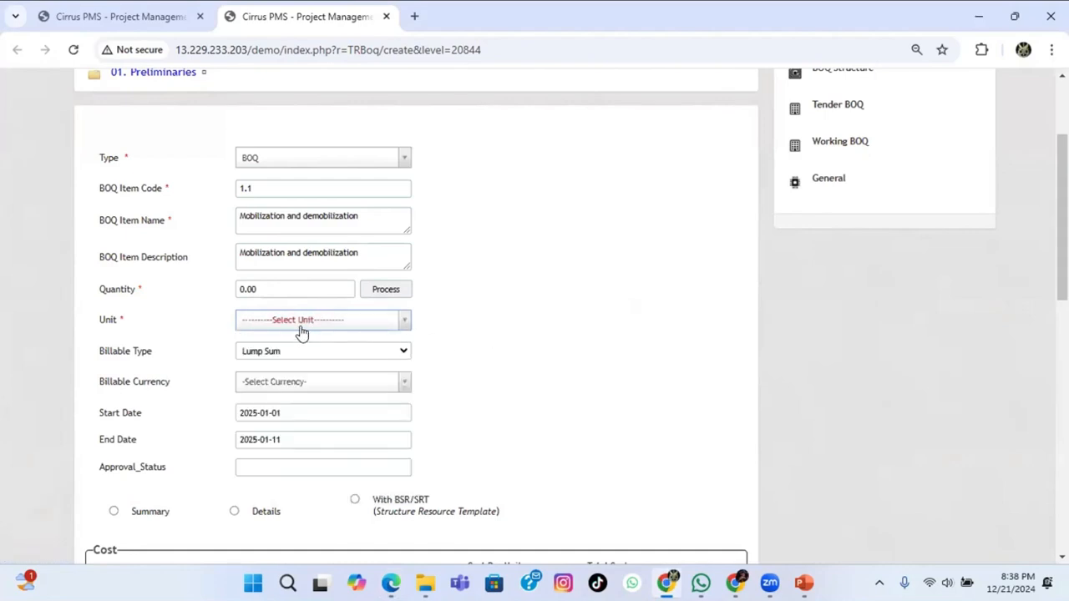
Search the units for "ls", clear the search, and set the BOQ item's unit to Item.
left_click(303, 329)
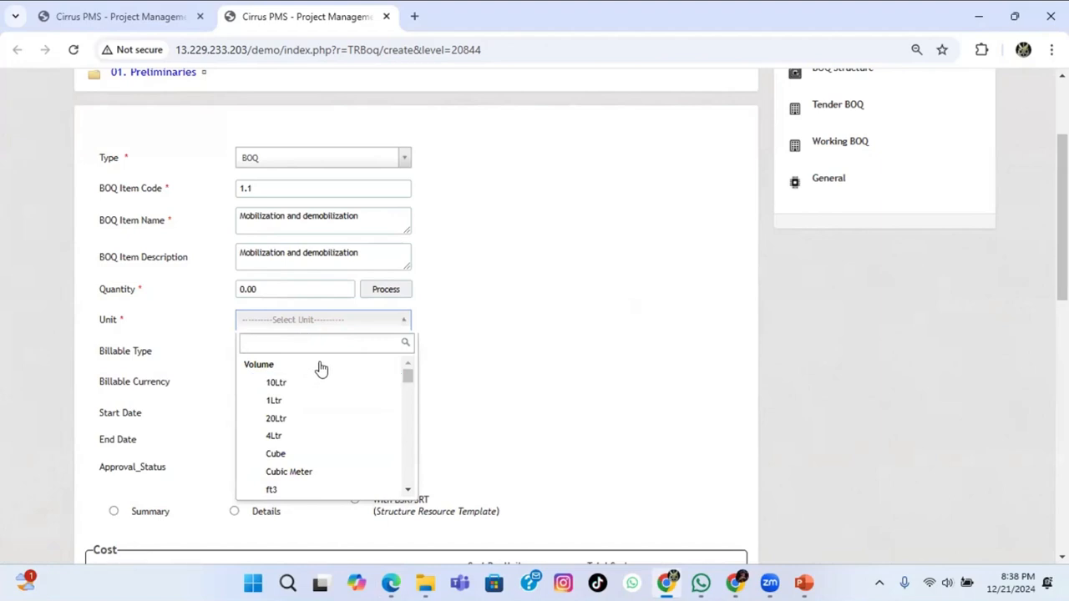
type("ls")
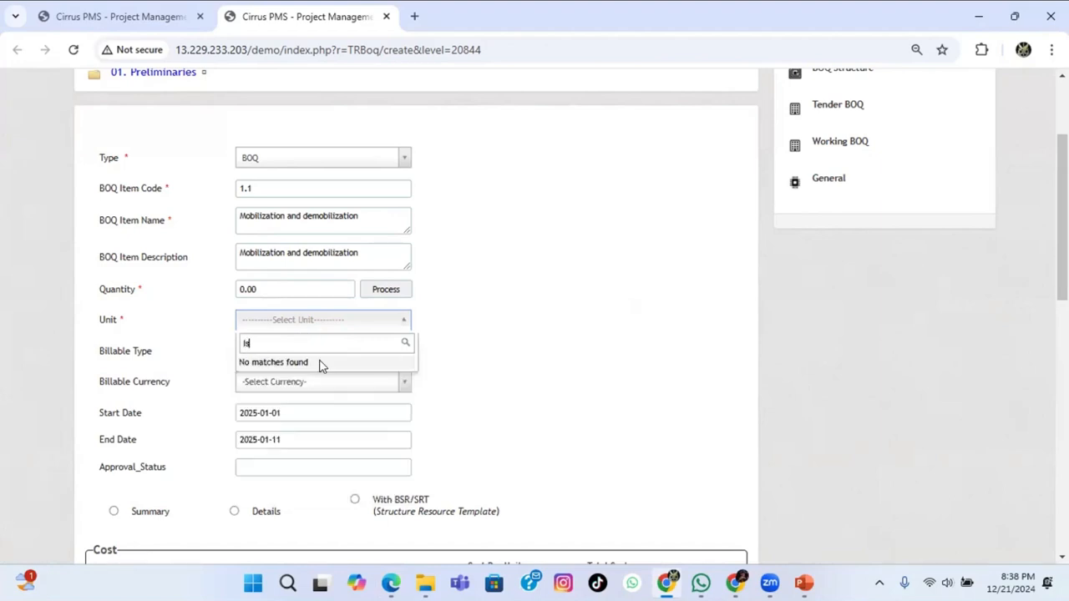
key("BackSpace")
key("BackSpace")
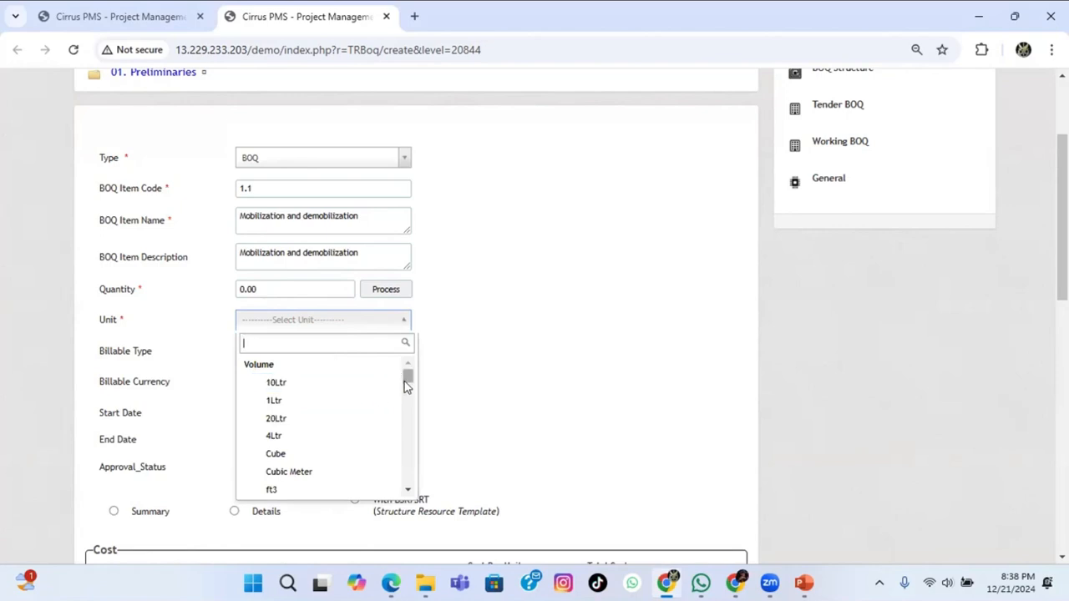
left_click_drag(408, 376, 412, 456)
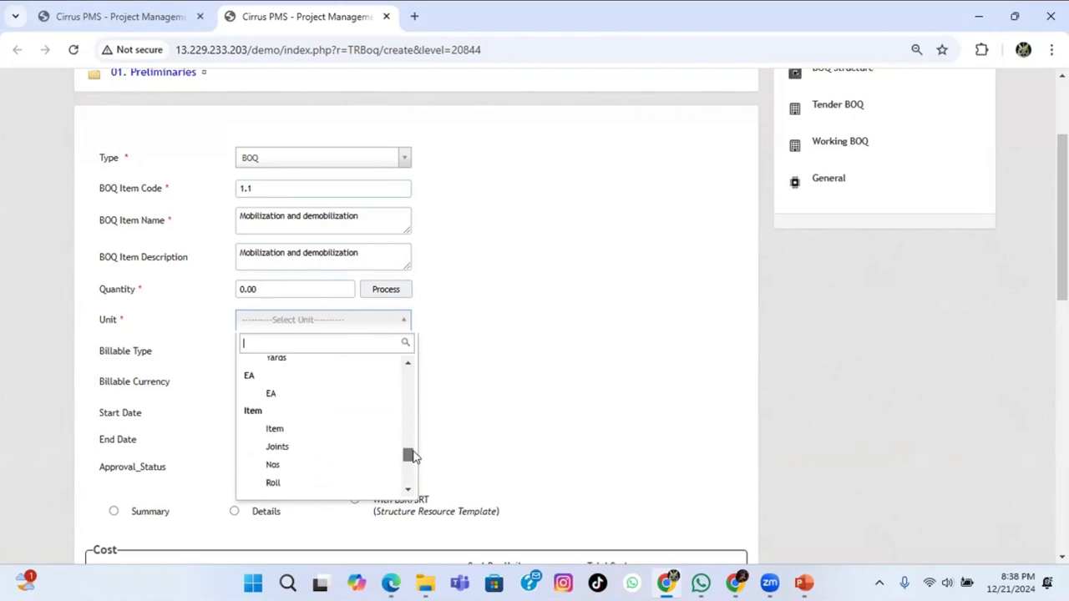
left_click(294, 430)
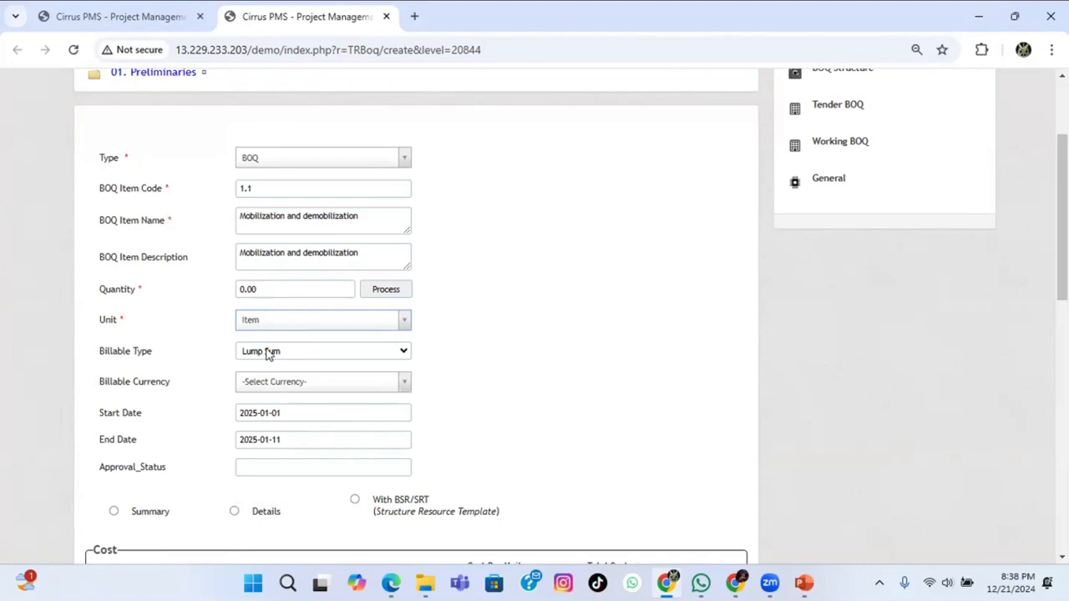
Set the BOQ item's quantity to 1.00 and its billable currency to LKR.
left_click_drag(249, 289, 240, 289)
type("1")
scroll(342, 317, "down", 1)
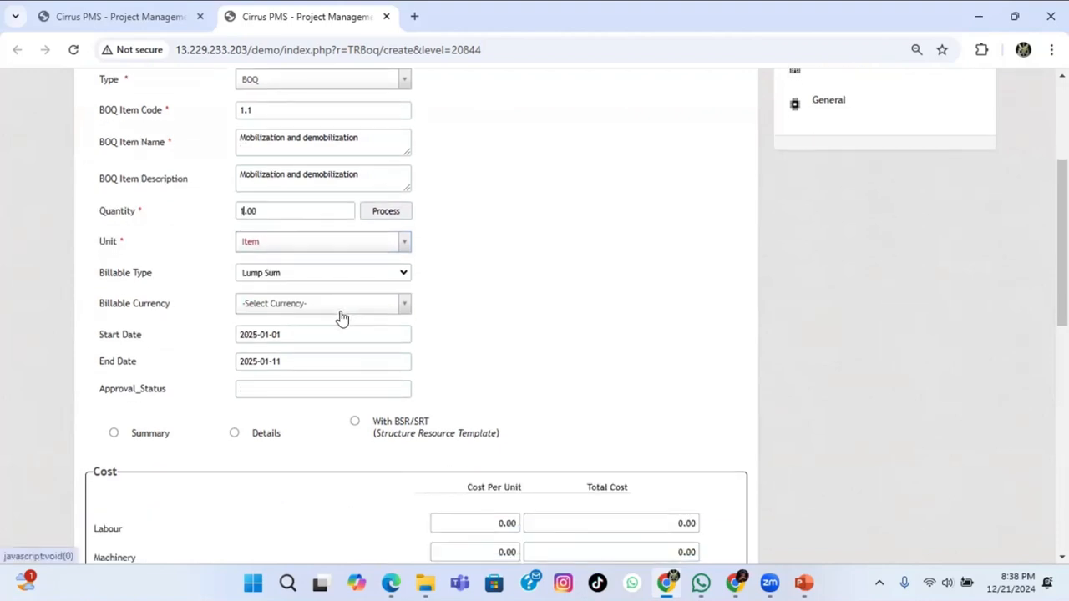
left_click(297, 304)
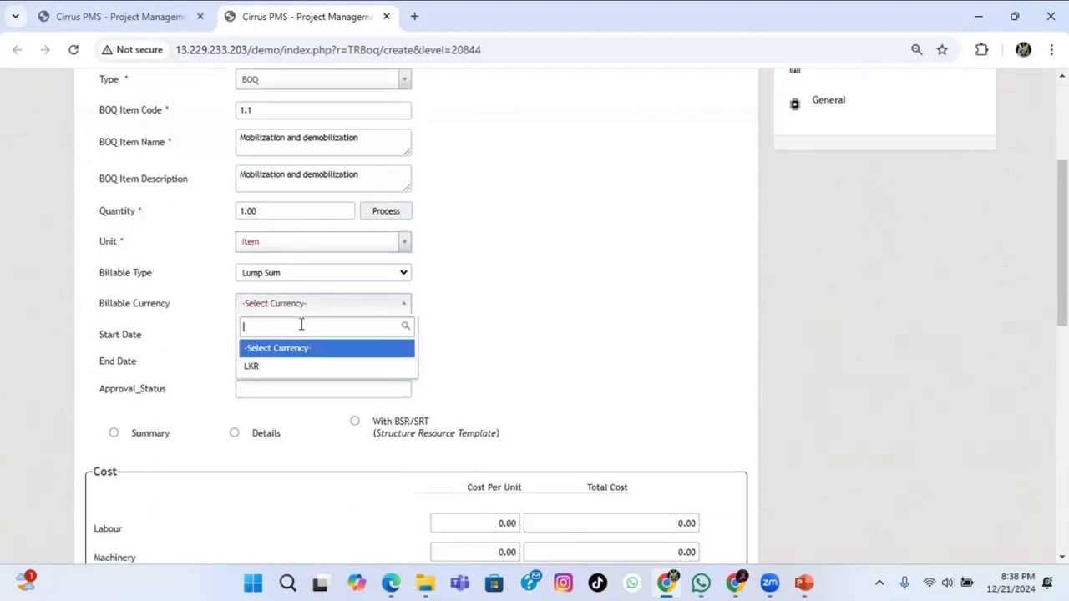
left_click(298, 366)
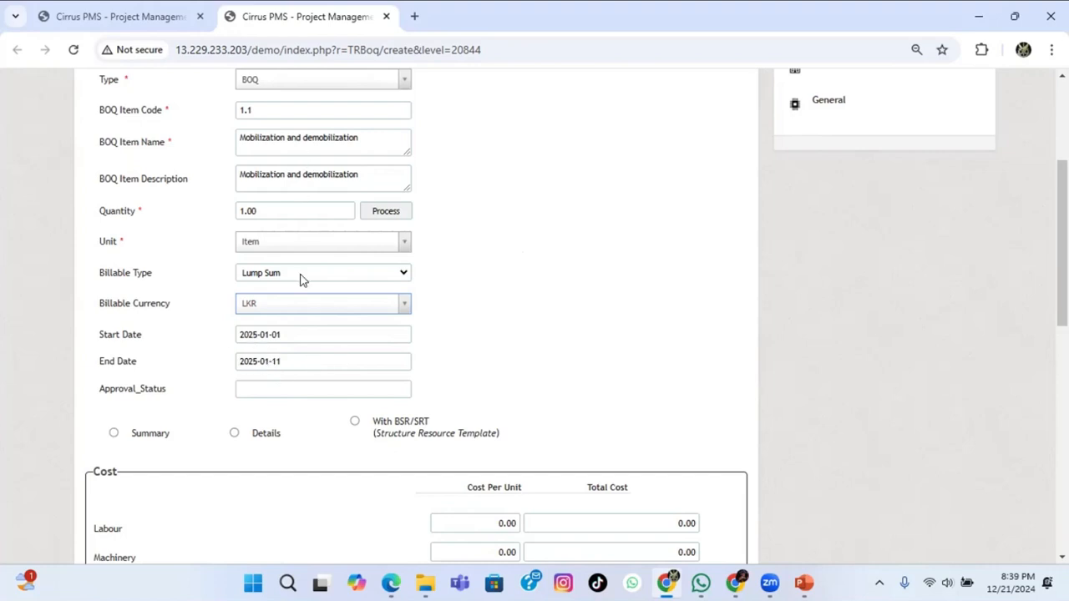
Look over the summary cost fields and process the entered quantity.
scroll(234, 339, "down", 3)
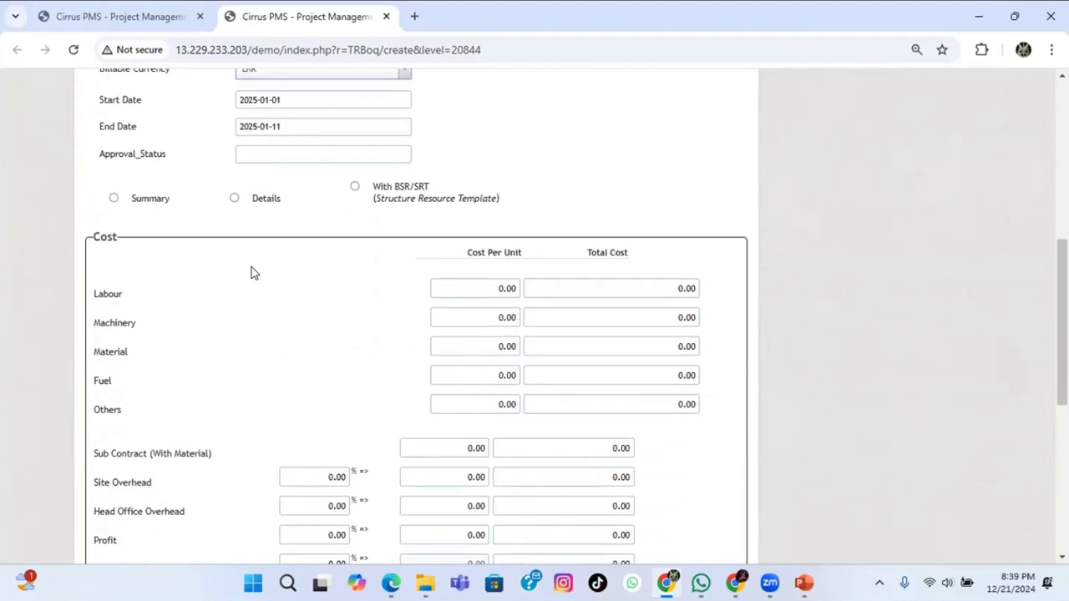
scroll(306, 311, "down", 2)
scroll(316, 310, "up", 1)
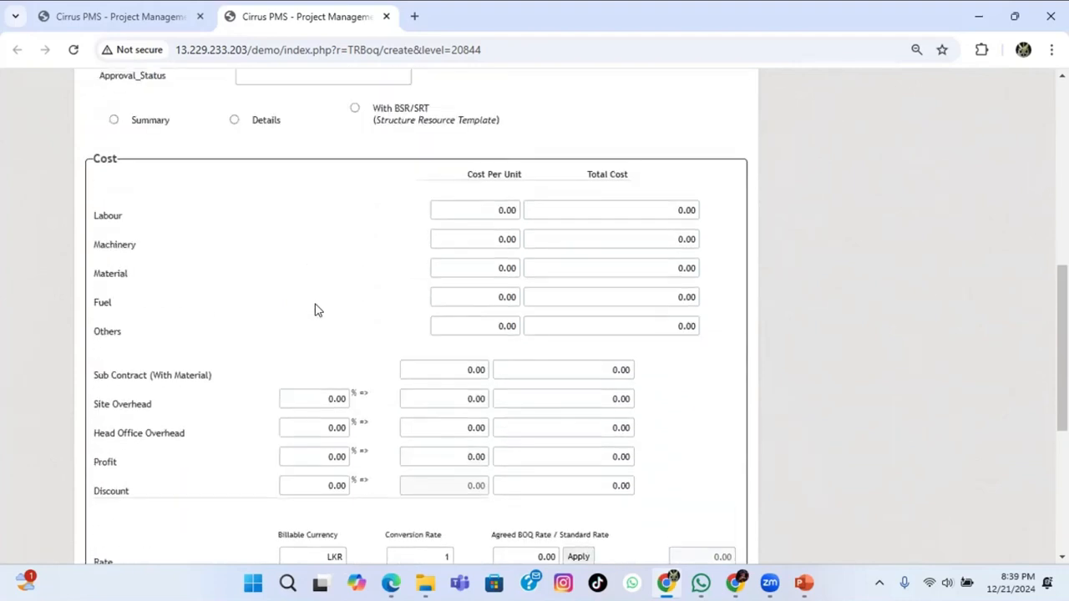
scroll(315, 310, "up", 3)
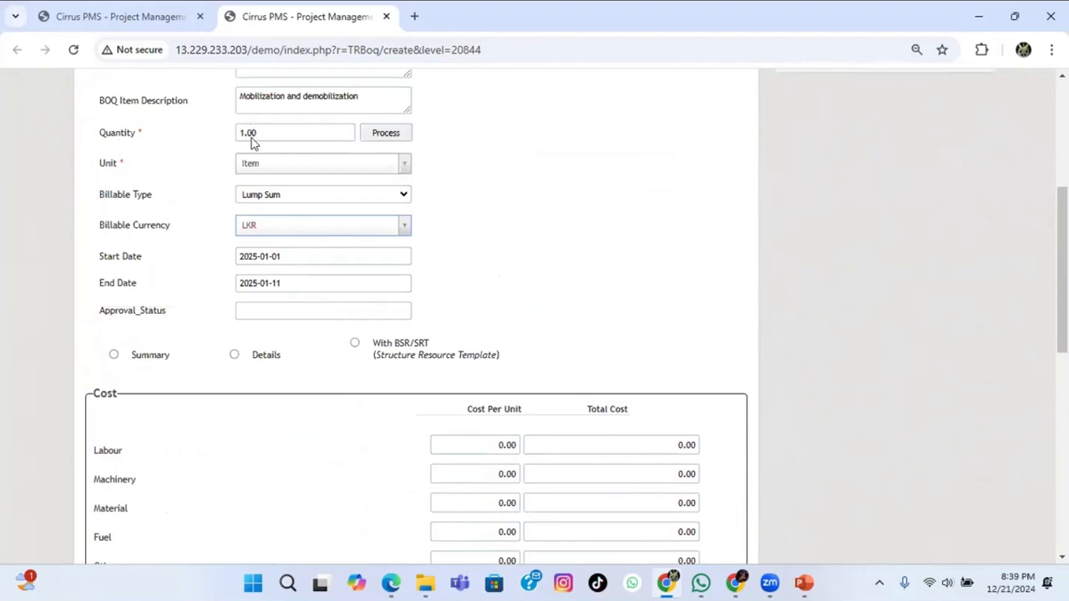
left_click(386, 132)
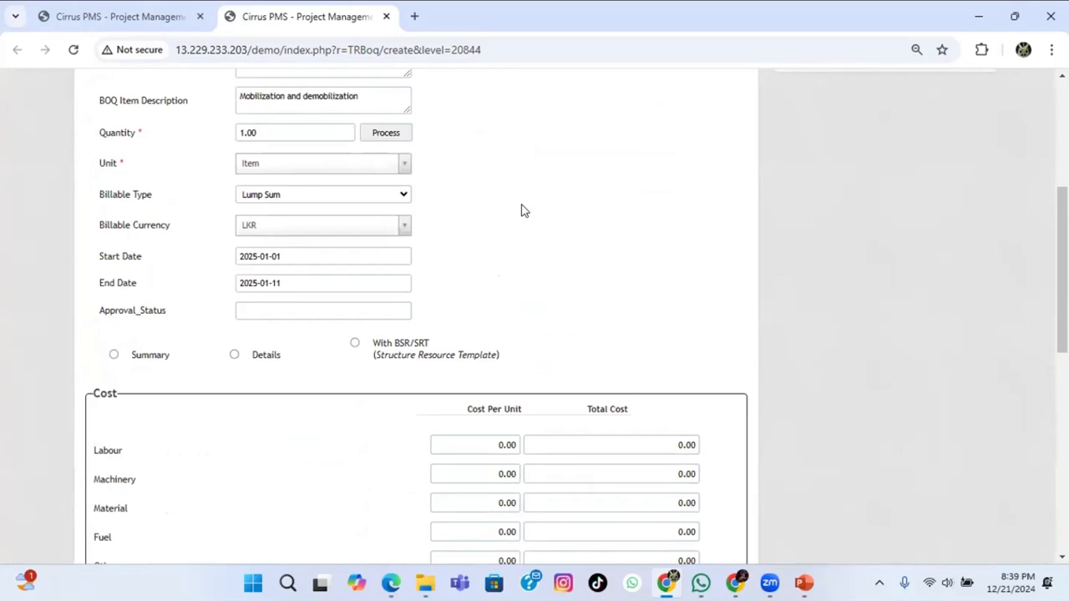
Review the cost, overhead and rate fields and switch the cost entry mode to Details.
scroll(521, 210, "down", 2)
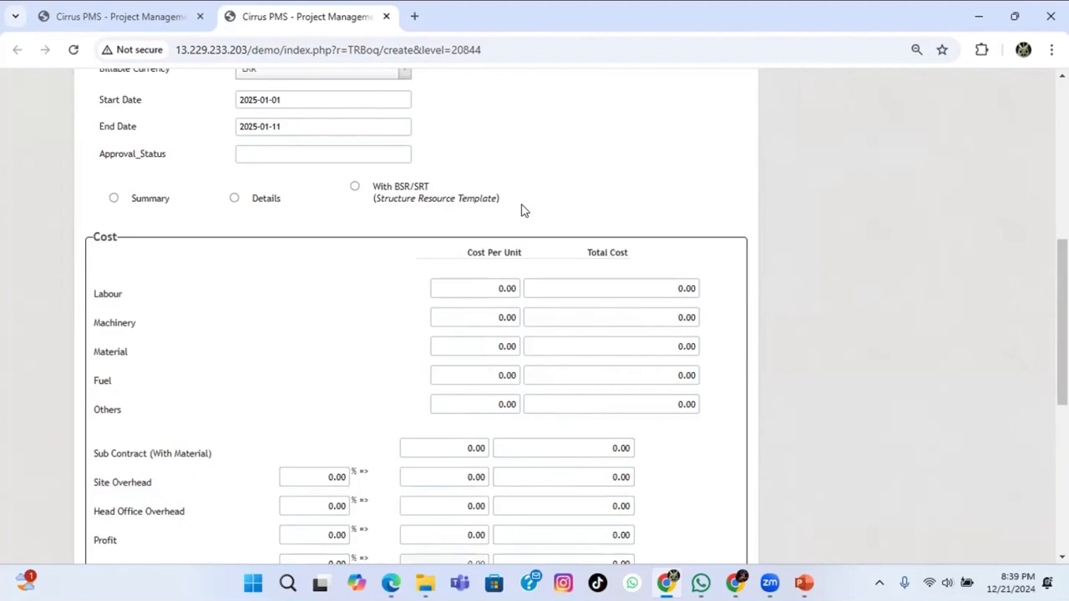
scroll(245, 284, "down", 1)
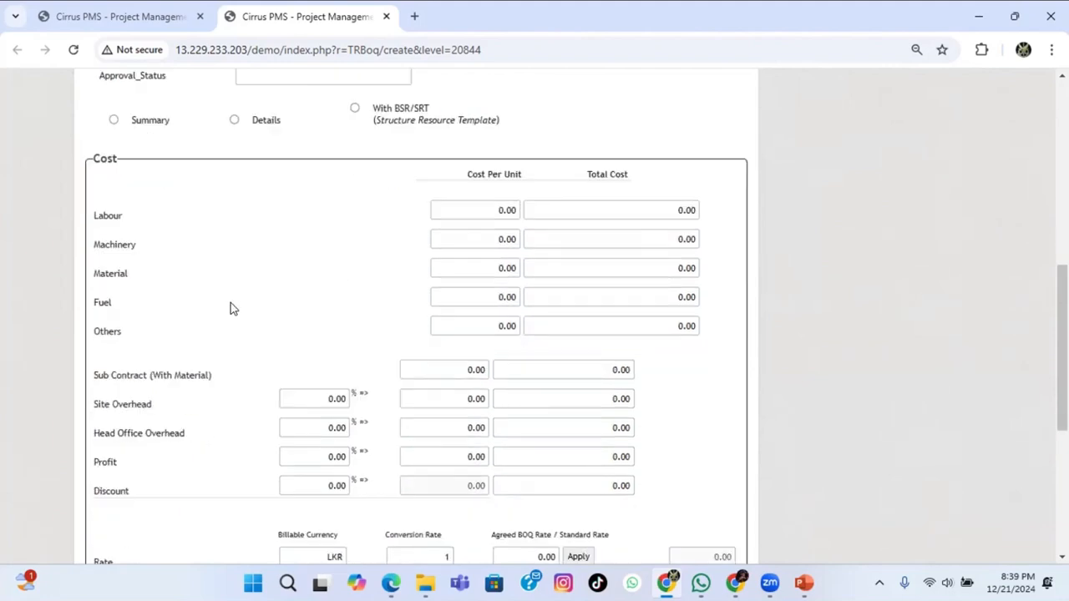
scroll(250, 303, "down", 1)
scroll(264, 298, "up", 1)
scroll(290, 265, "down", 2)
scroll(290, 267, "up", 3)
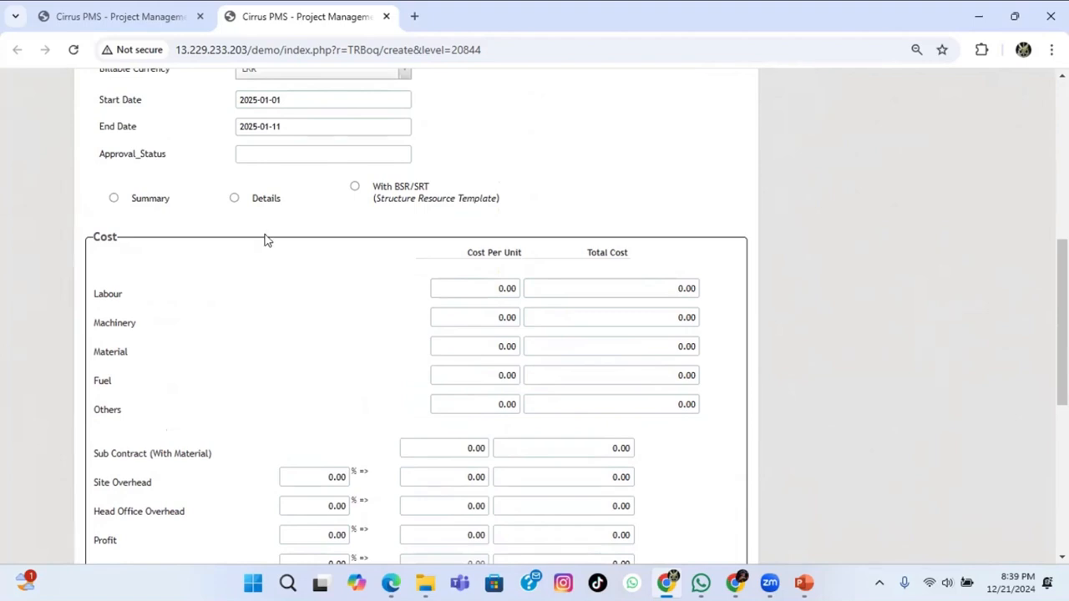
left_click(234, 198)
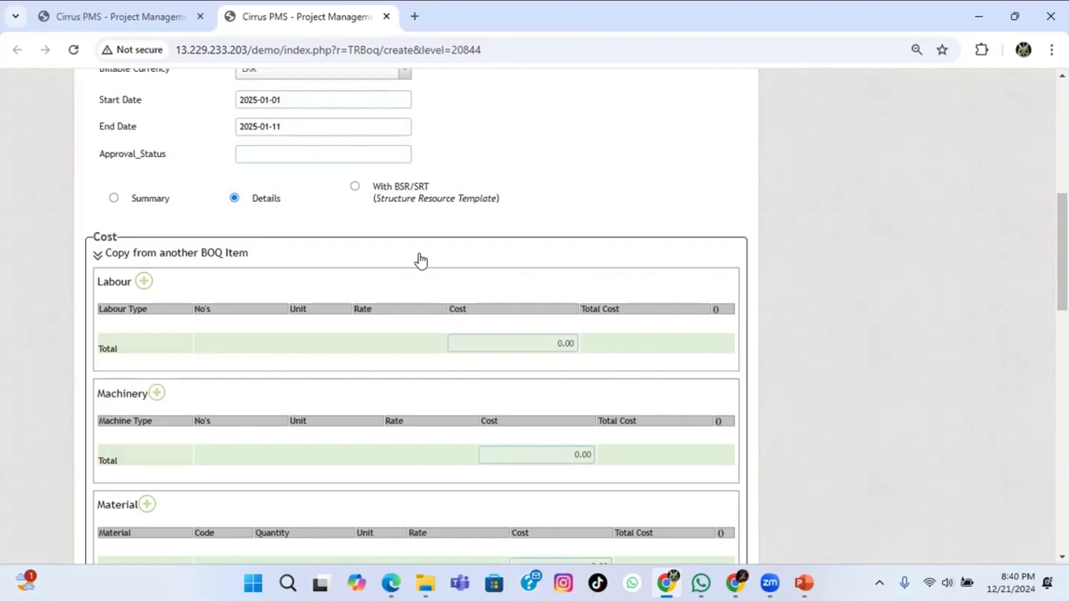
Review the detailed cost sections, save the Mobilization and demobilization BOQ item, and acknowledge the save.
scroll(420, 260, "down", 2)
scroll(235, 264, "up", 2)
scroll(235, 264, "up", 2)
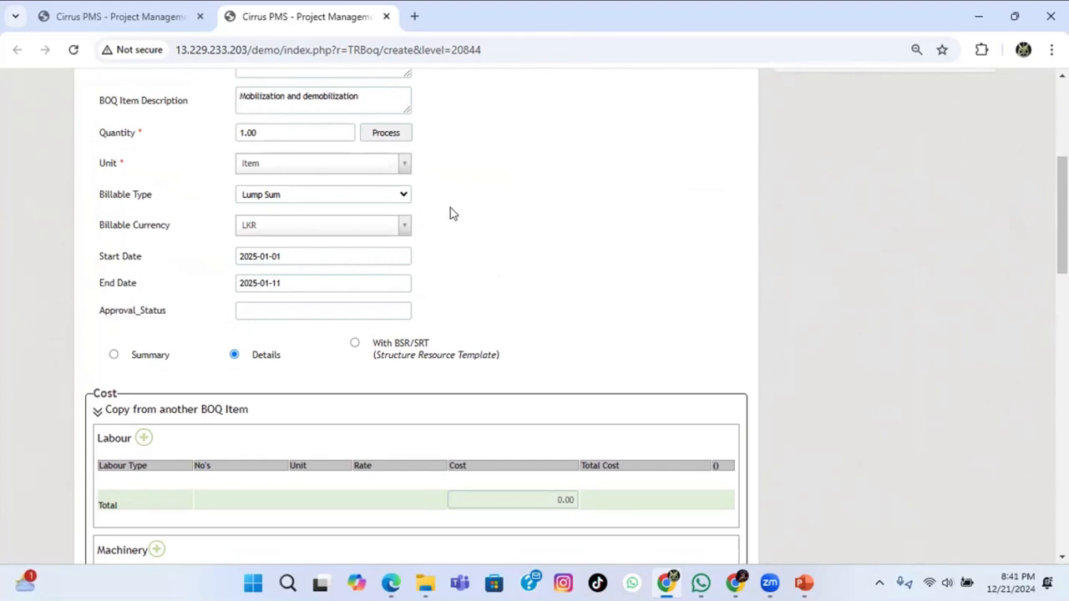
scroll(452, 213, "down", 5)
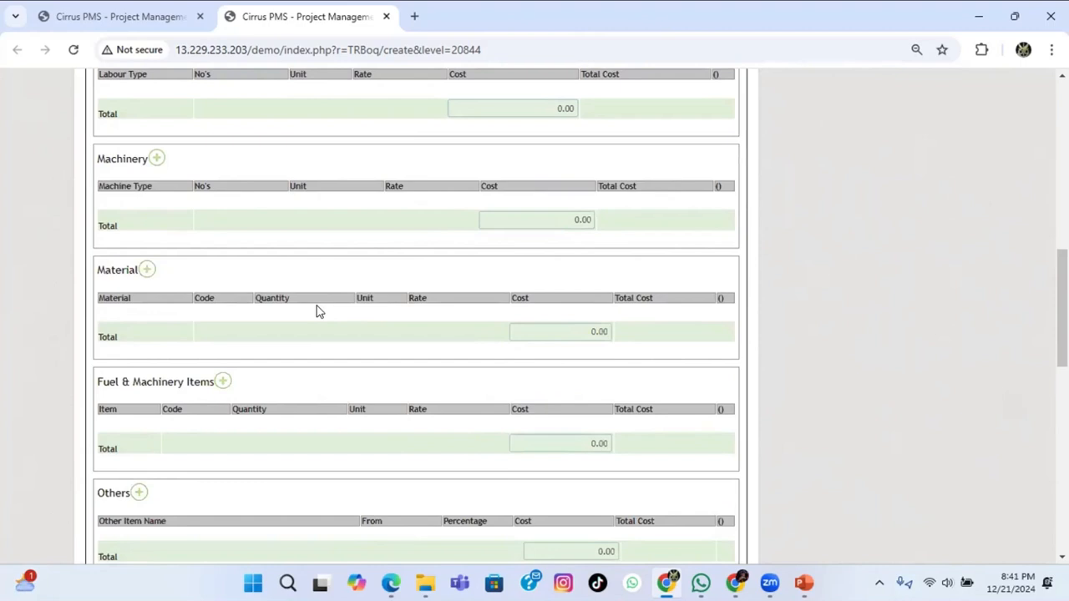
scroll(243, 150, "up", 1)
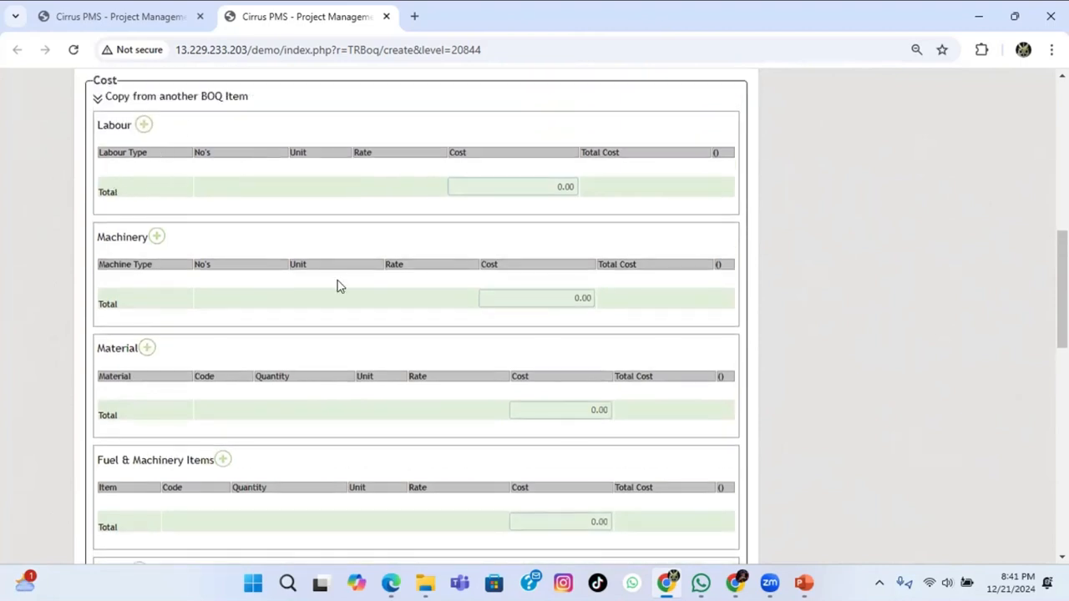
scroll(338, 285, "down", 3)
scroll(342, 283, "down", 7)
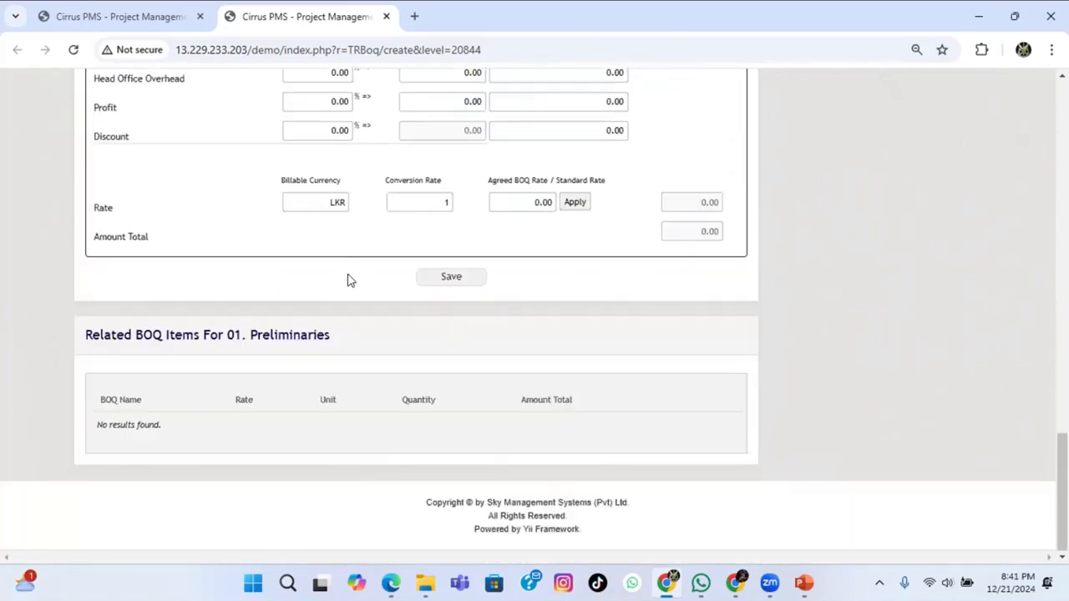
left_click(450, 283)
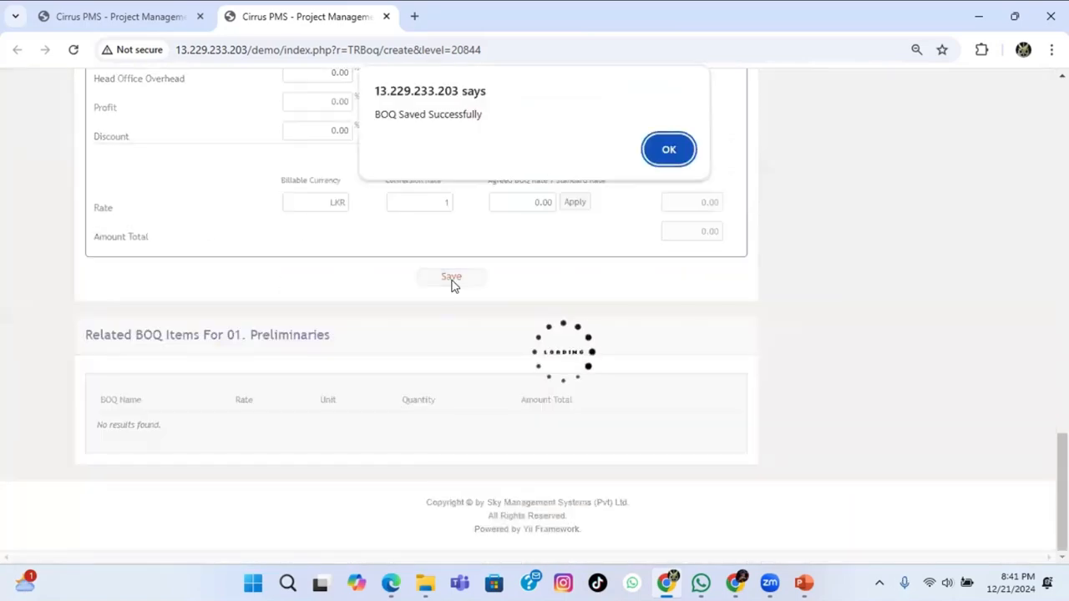
left_click(669, 150)
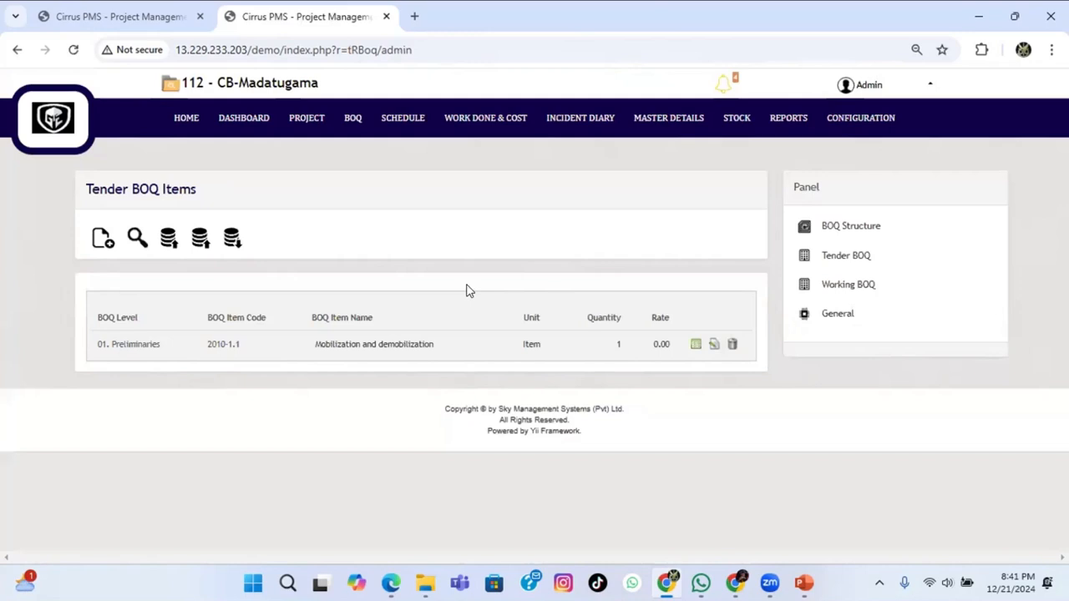
Start adding a new tender BOQ item under the level 02A. Jacket Concrete for Abutment.
left_click(104, 241)
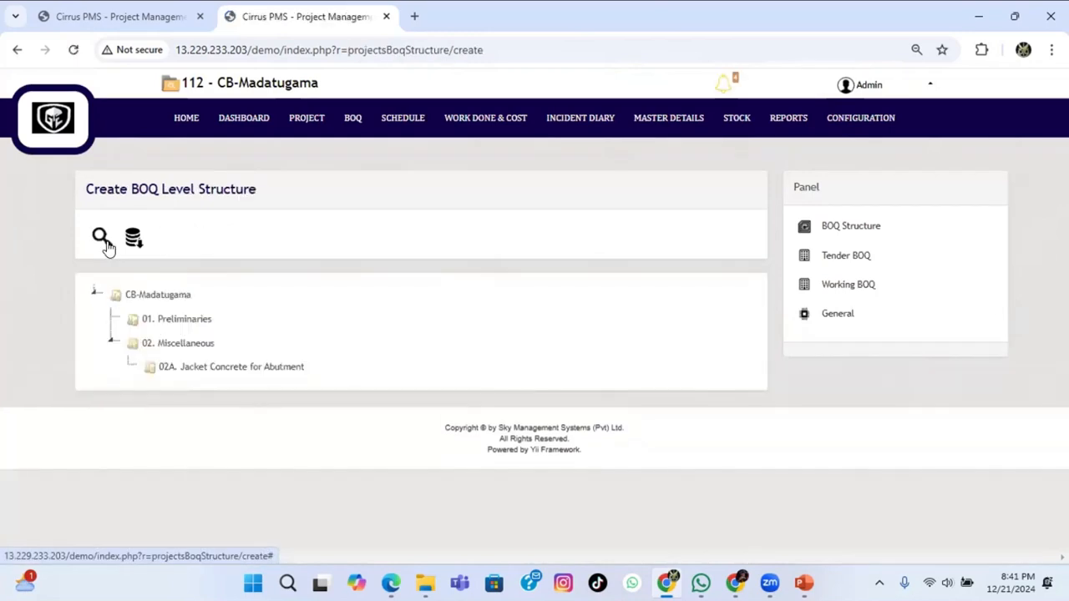
right_click(230, 374)
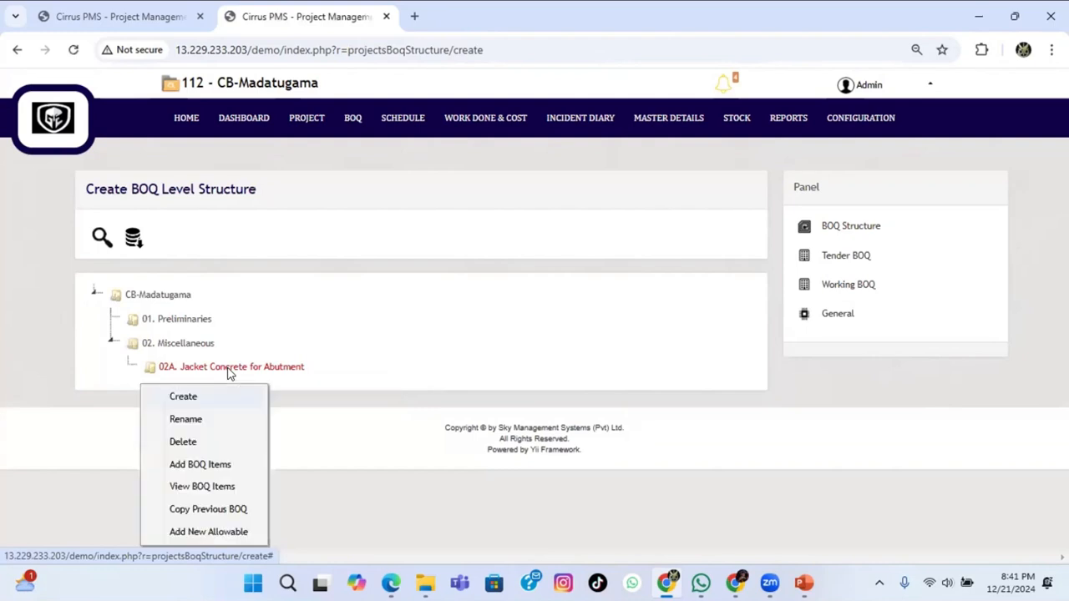
left_click(222, 470)
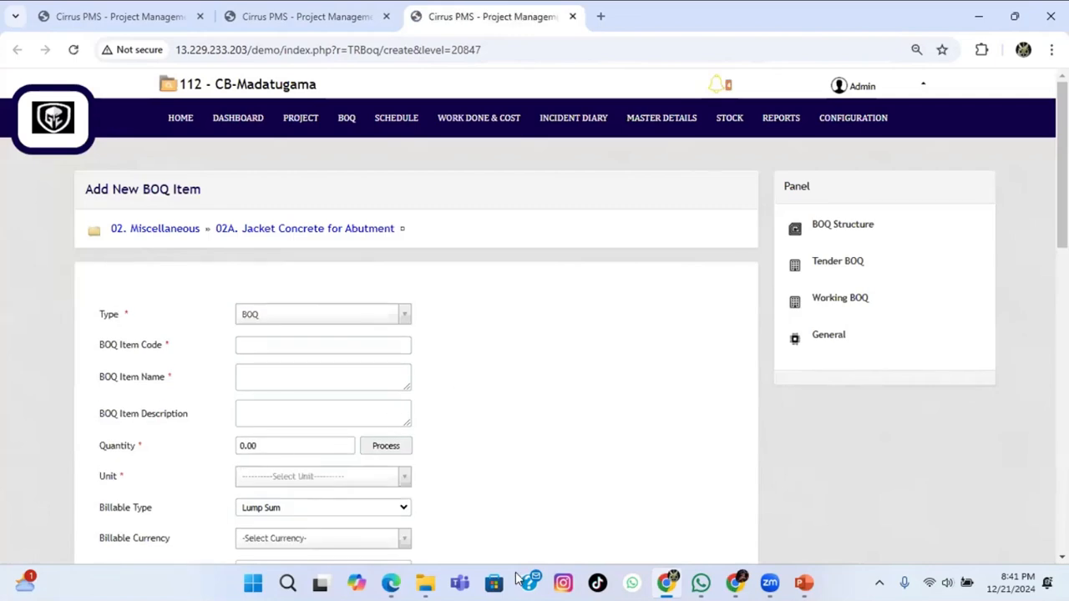
Switch to the bidding document PDF in Edge and copy the work description of item 2a.1 in Bill No 02a.
left_click(394, 586)
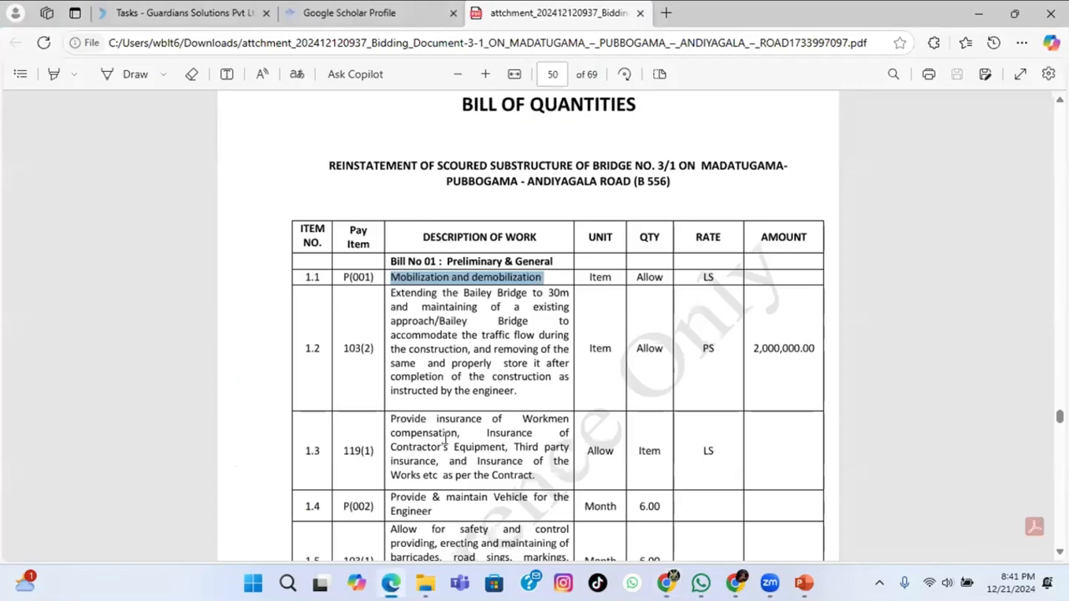
scroll(443, 342, "down", 10)
scroll(443, 343, "down", 5)
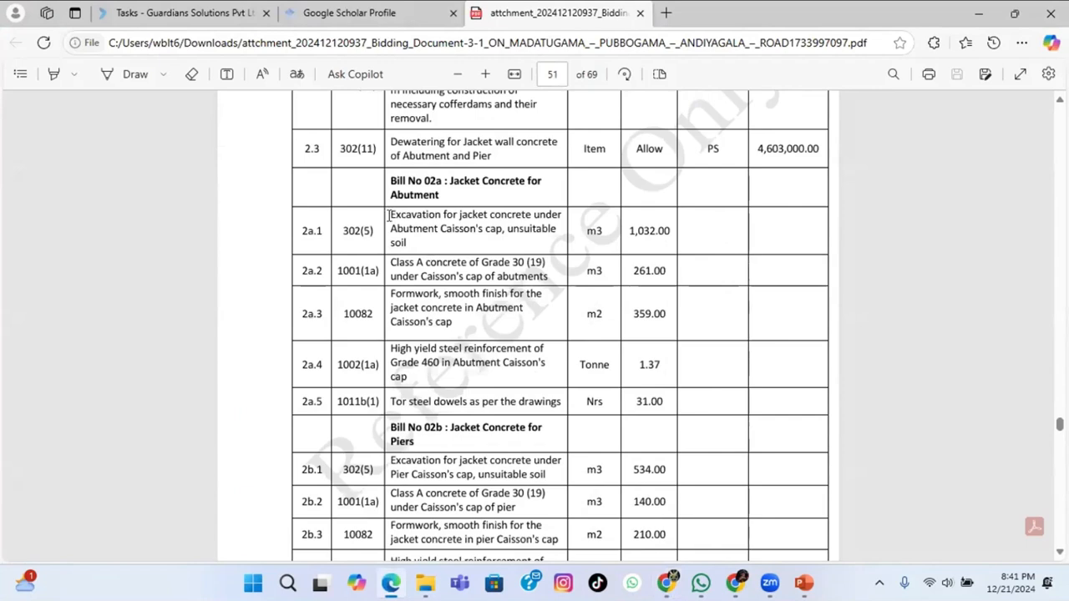
left_click_drag(390, 216, 407, 241)
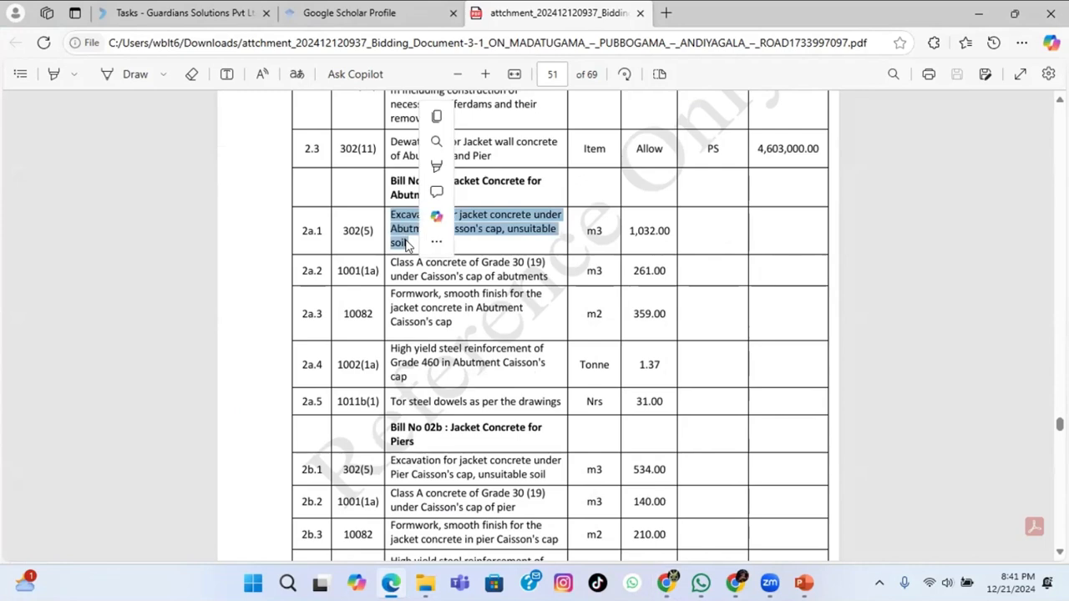
key("ctrl+c")
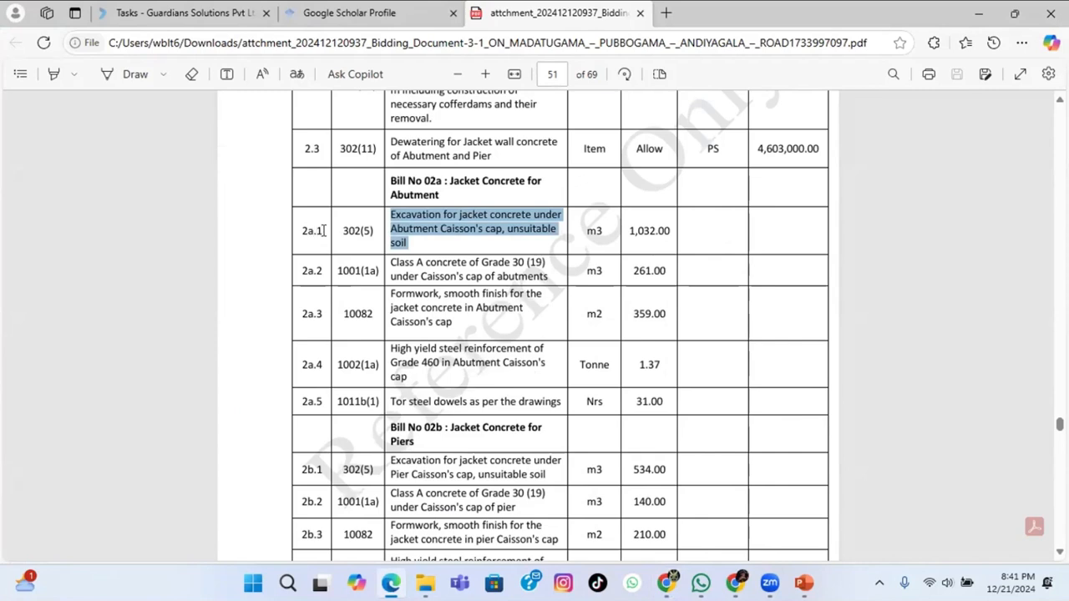
Return to Cirrus PMS, enter BOQ item code 2A.1, and paste the copied description as both item name and item description.
key("alt+Tab")
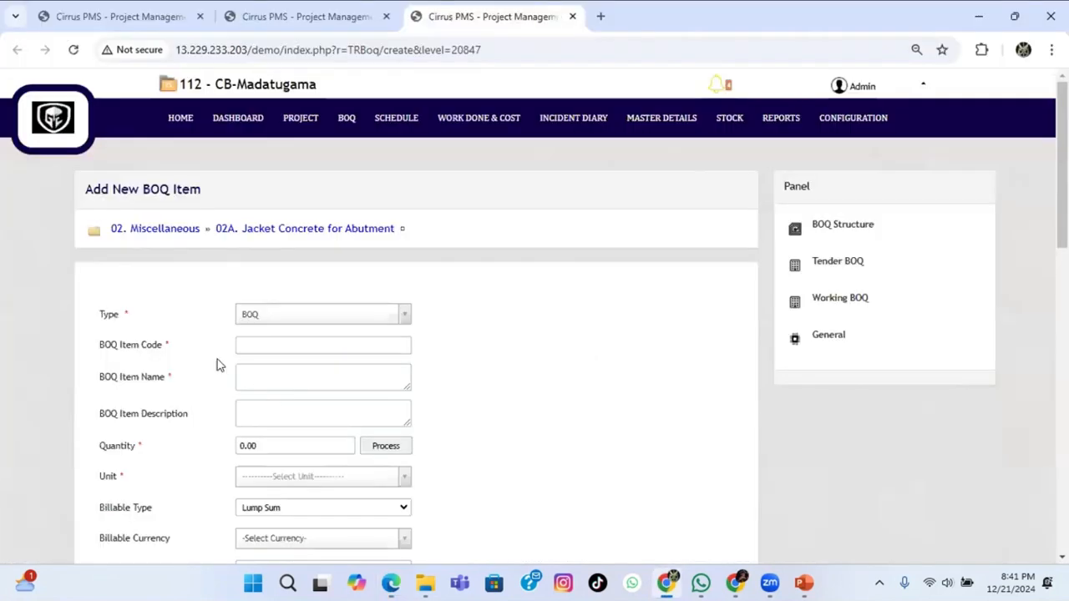
left_click(272, 342)
type("2A.1")
left_click(275, 374)
key("ctrl+v")
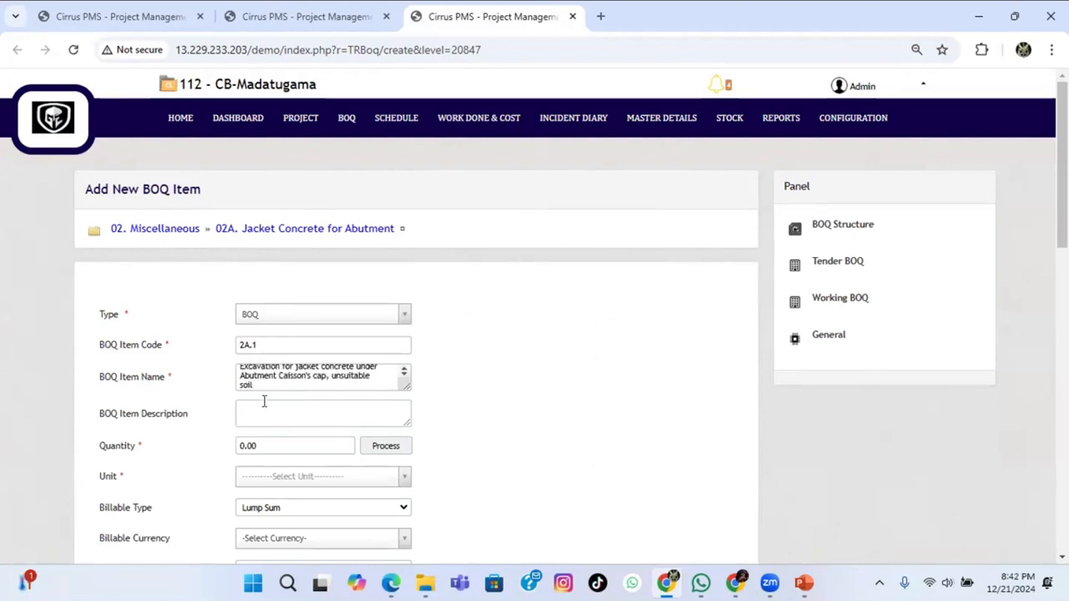
left_click(264, 400)
key("ctrl+v")
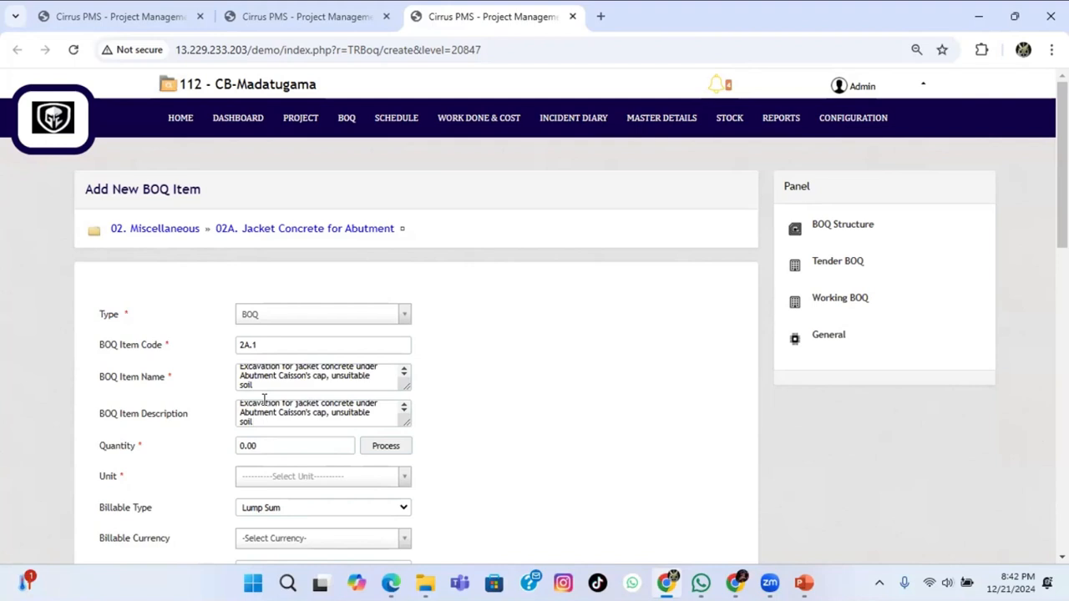
scroll(264, 400, "down", 1)
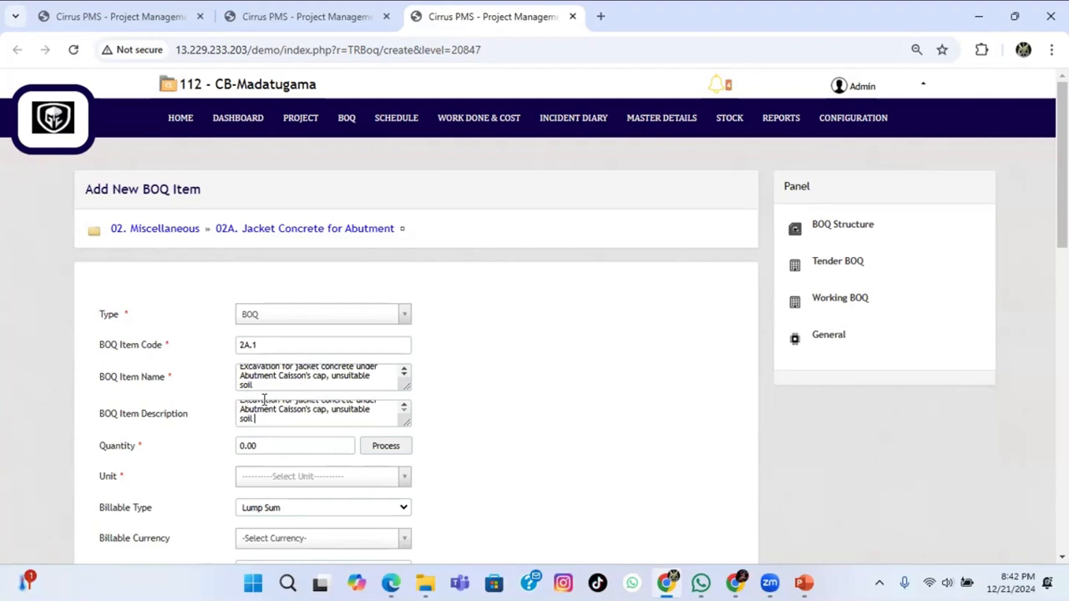
Check item 2a.1's quantity and unit in the bidding document, and set the BOQ item's quantity to 1032.00 and unit to m3.
left_click(393, 587)
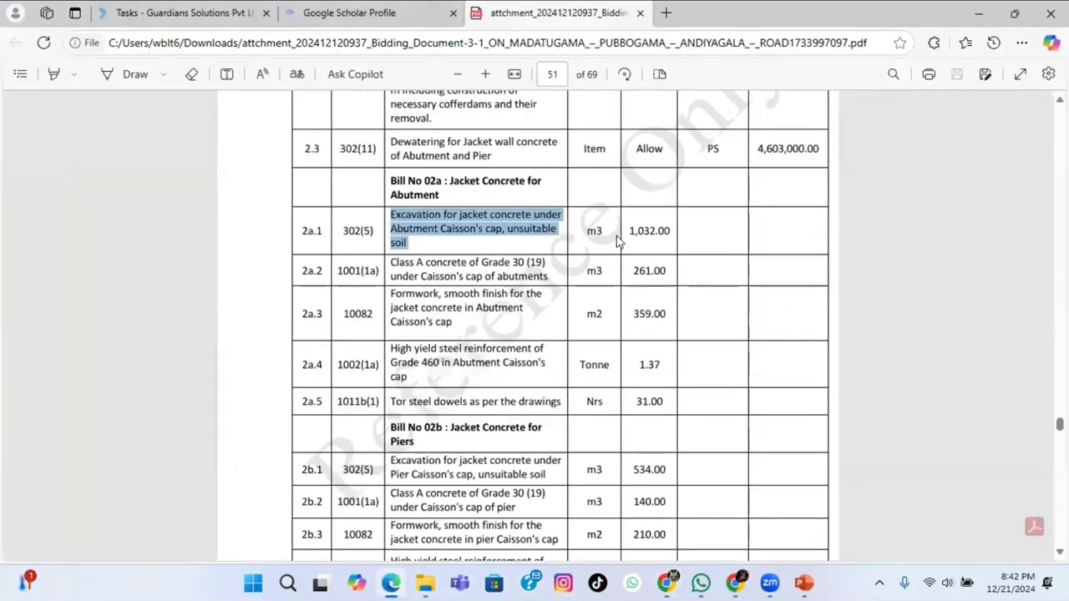
left_click(670, 232)
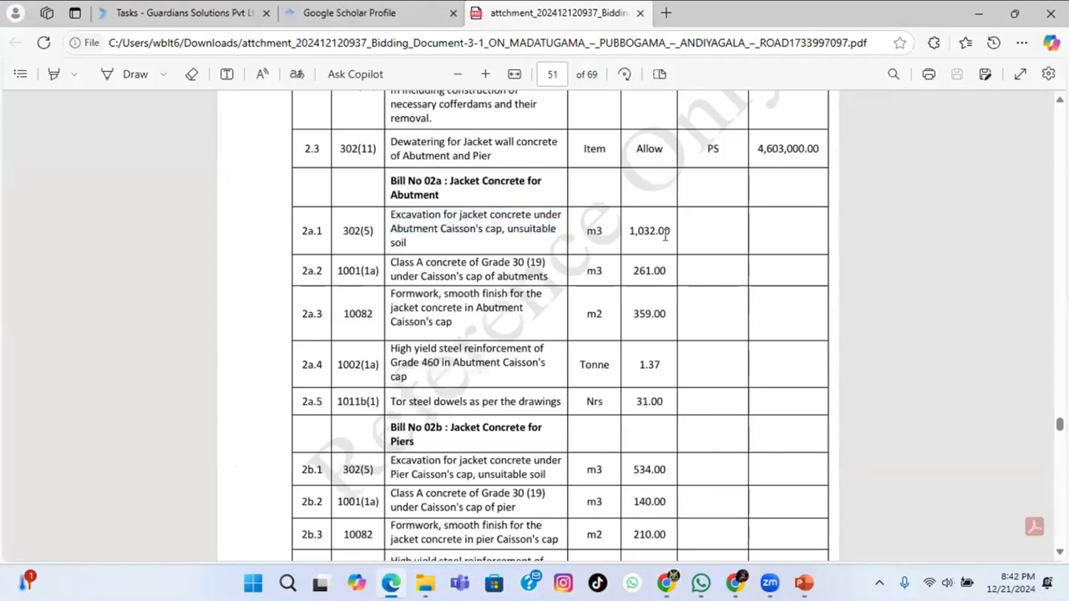
left_click(665, 582)
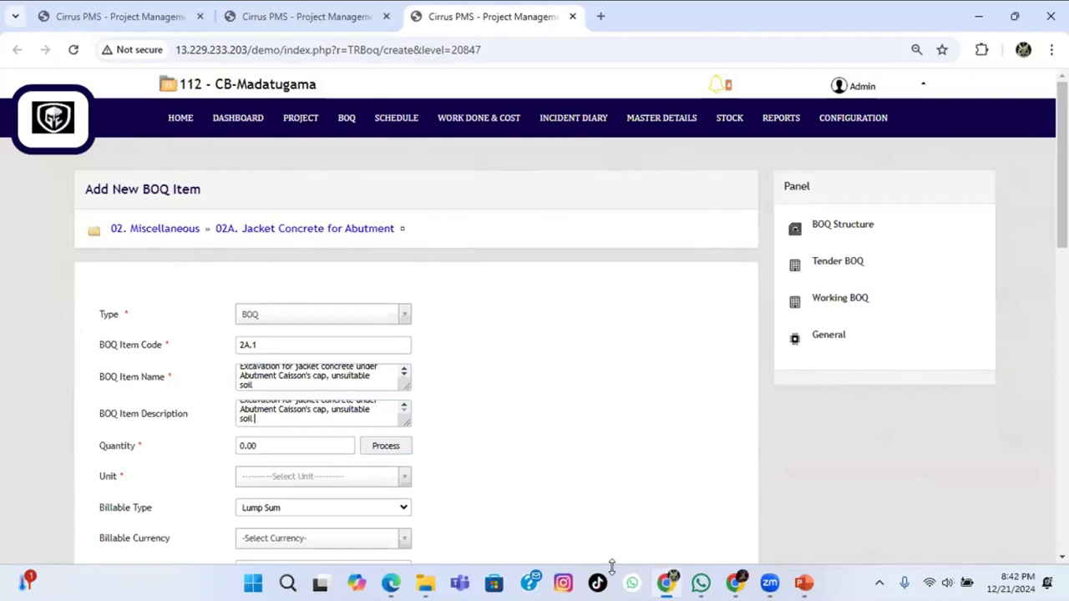
left_click(260, 444)
left_click_drag(261, 444, 222, 451)
type("1032.00")
left_click(310, 477)
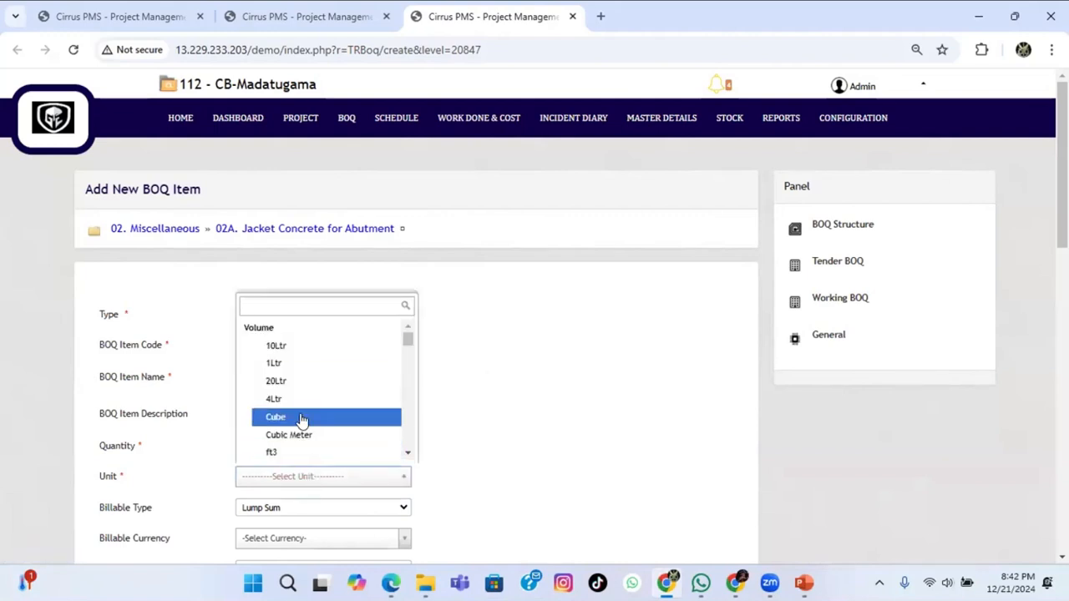
scroll(302, 419, "down", 1)
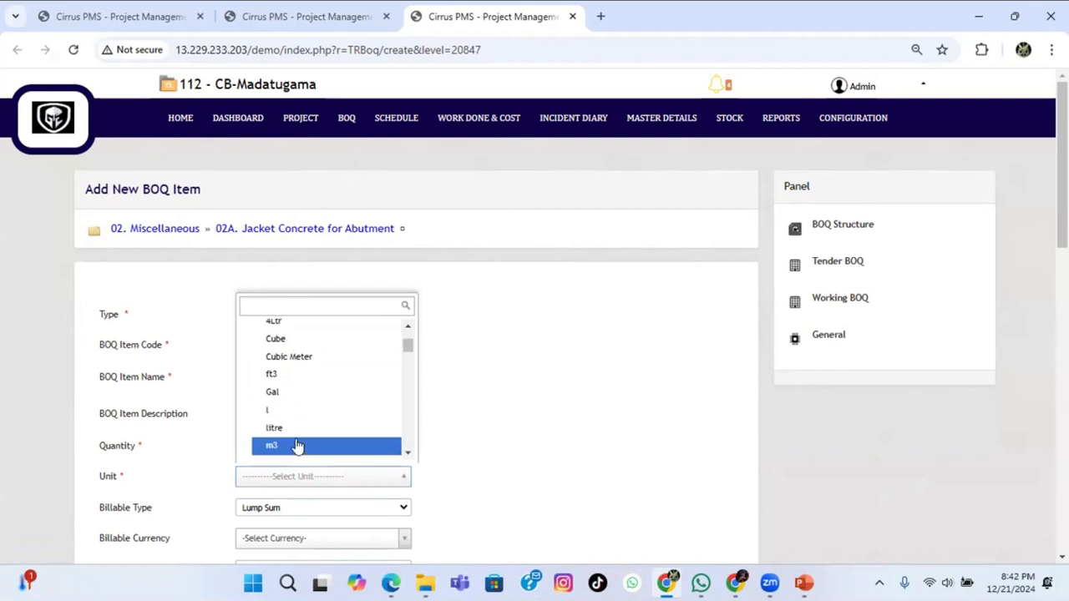
left_click(298, 442)
Set the billable type to Measure and Pay and the billable currency to LKR, processing the entered quantity.
scroll(477, 413, "down", 2)
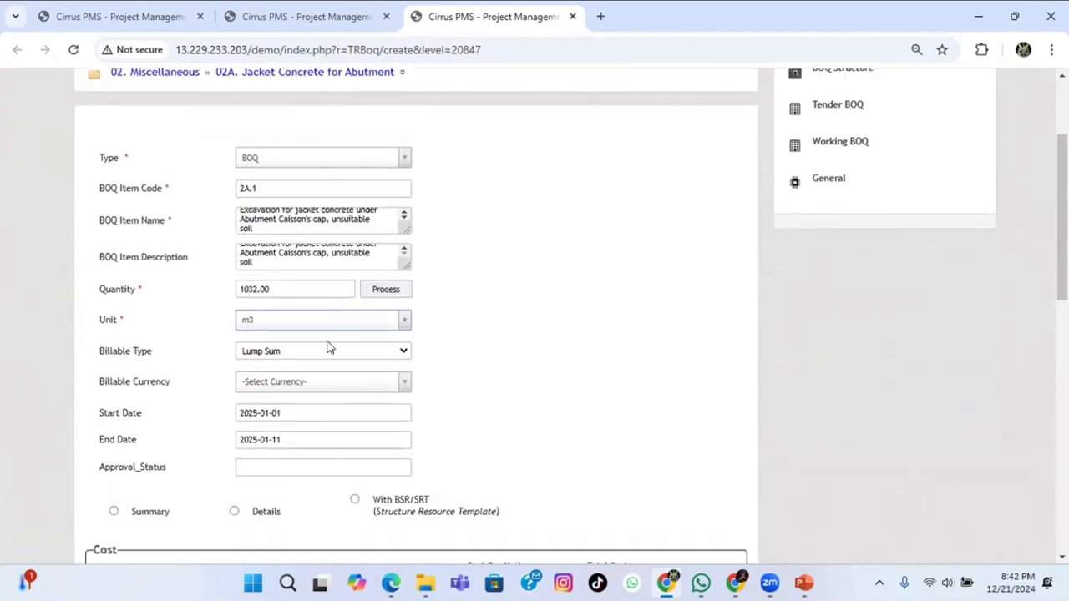
left_click(303, 352)
left_click(302, 367)
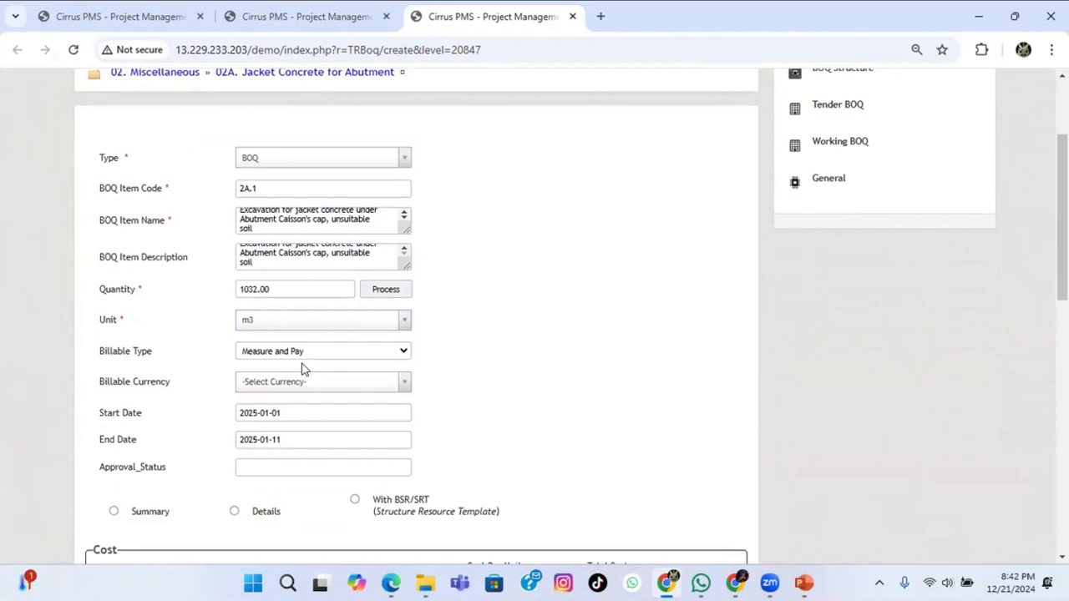
left_click(387, 294)
scroll(474, 358, "down", 2)
left_click(326, 229)
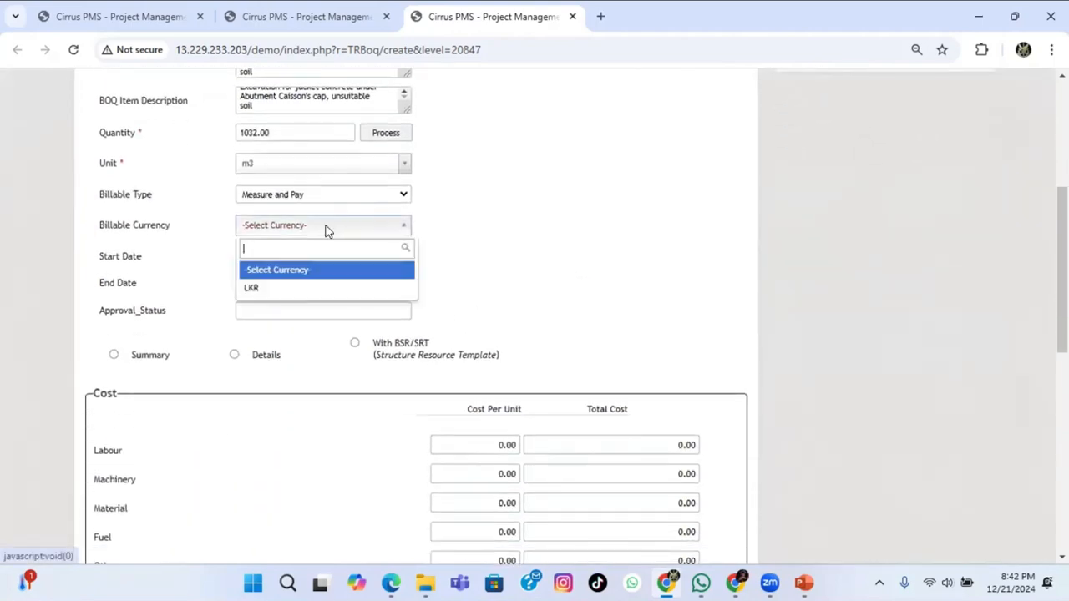
left_click(288, 289)
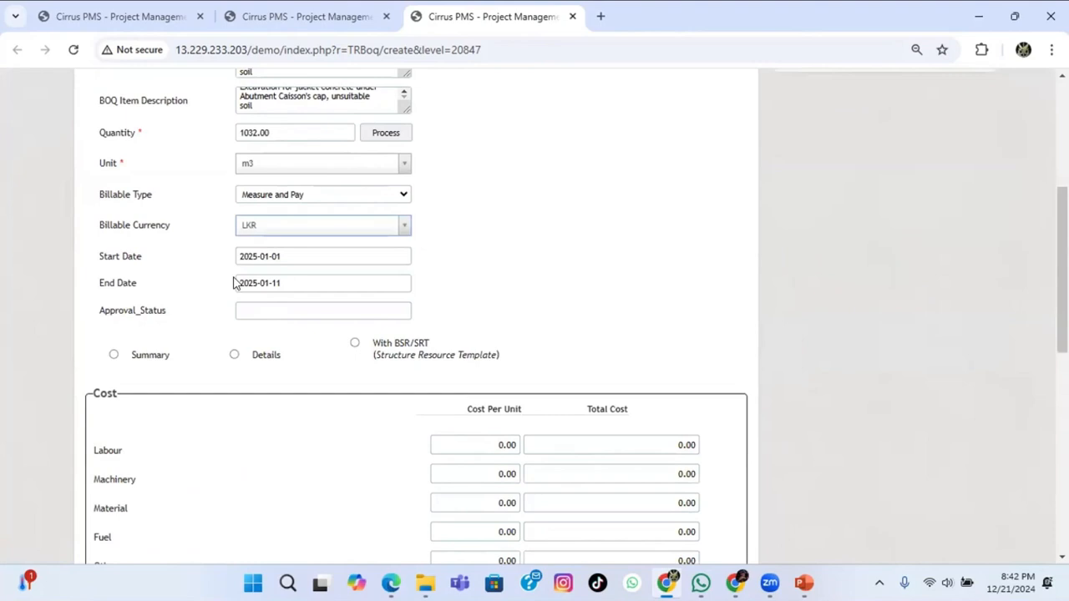
Switch the cost entry mode of BOQ item 2A.1 to Details and look over its cost sections.
scroll(468, 259, "down", 2)
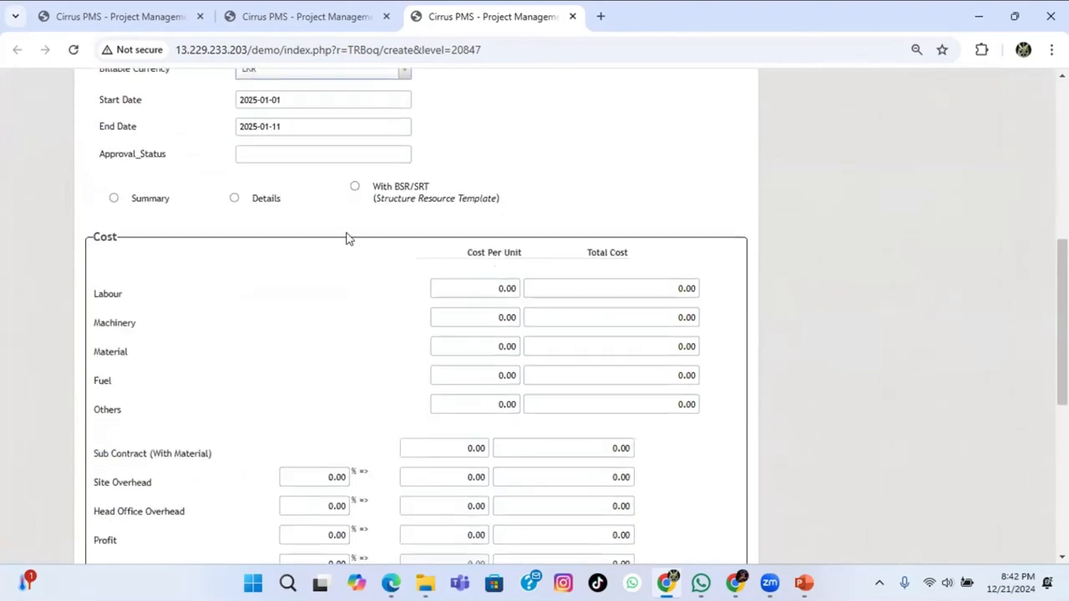
left_click(235, 199)
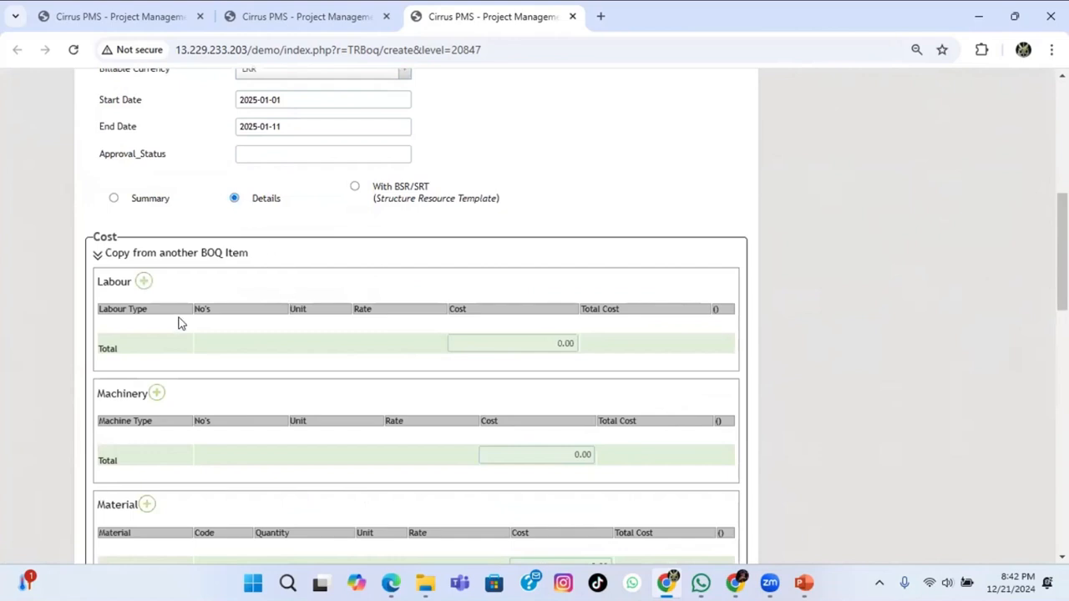
scroll(278, 301, "up", 3)
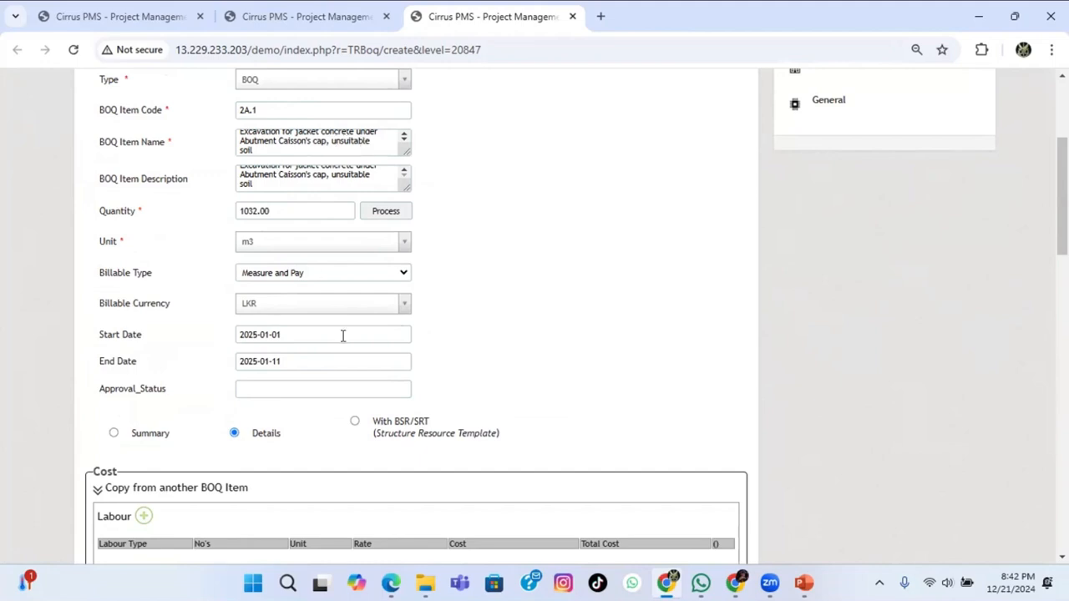
scroll(340, 340, "down", 3)
scroll(189, 308, "down", 1)
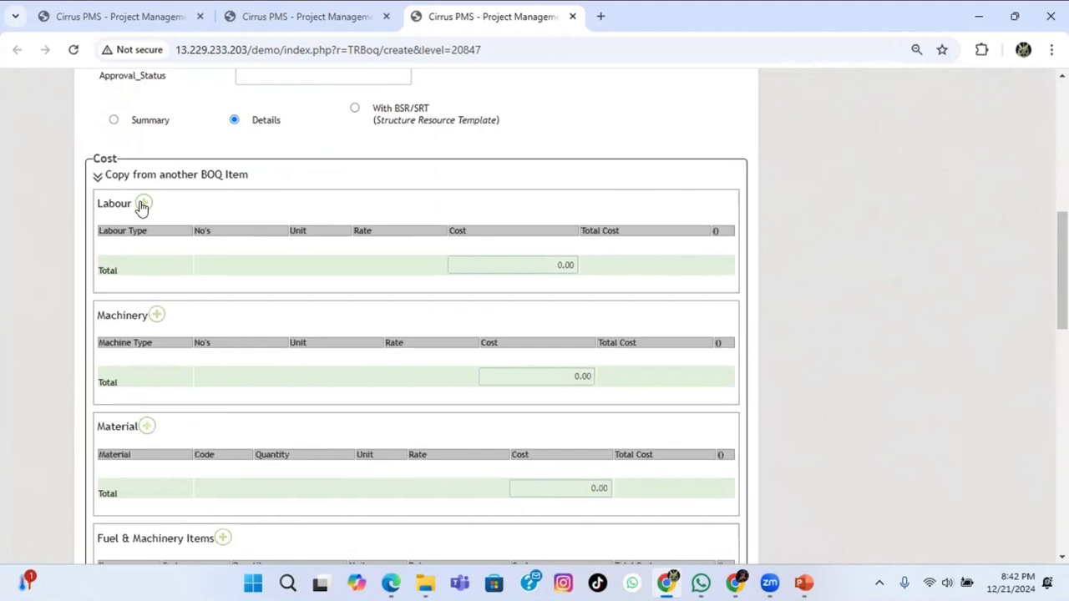
Add a labour cost line, search the labour types for UNSKILL, and choose Unskilled Labor.
left_click(143, 204)
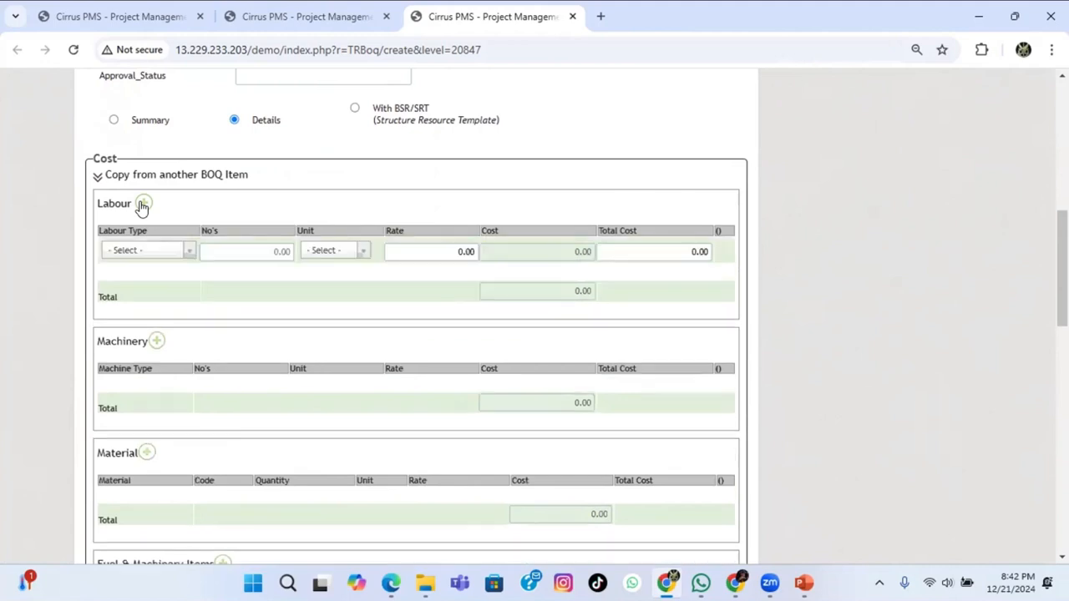
left_click(190, 250)
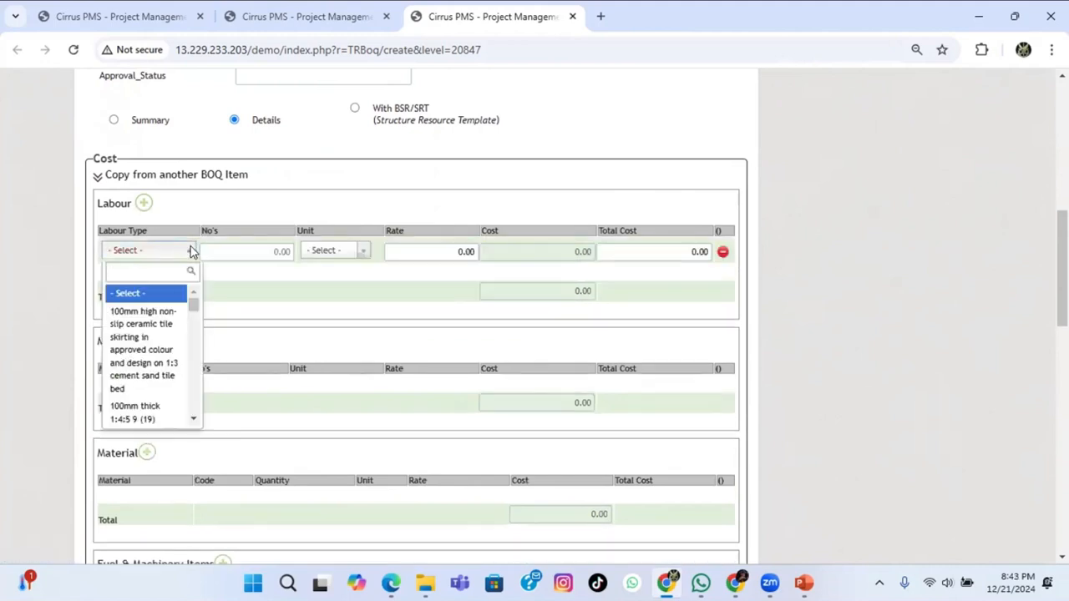
type("UNSKILL")
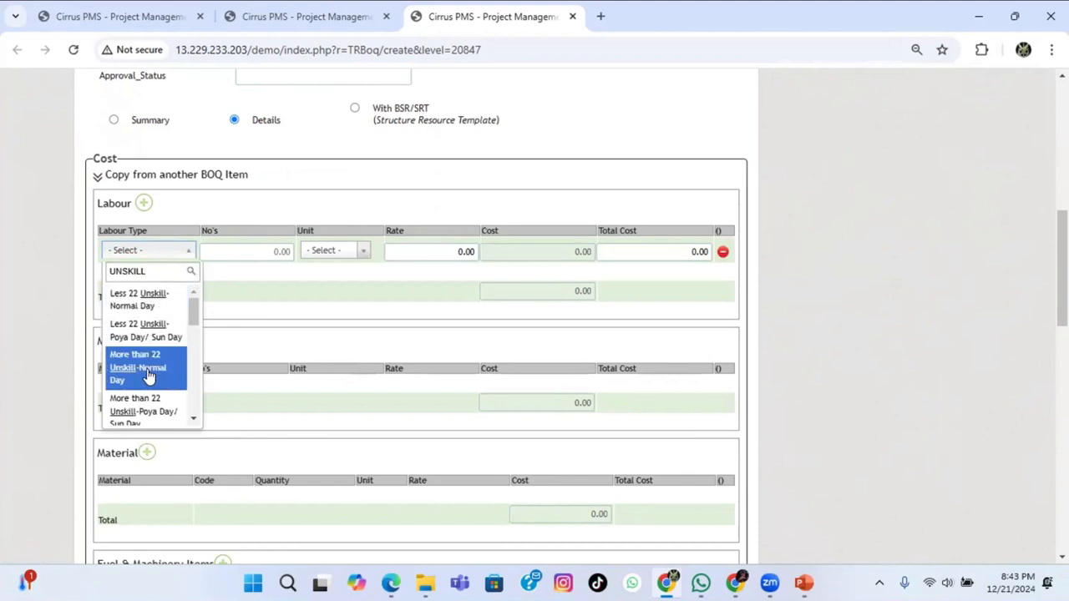
scroll(148, 375, "down", 3)
scroll(148, 375, "up", 2)
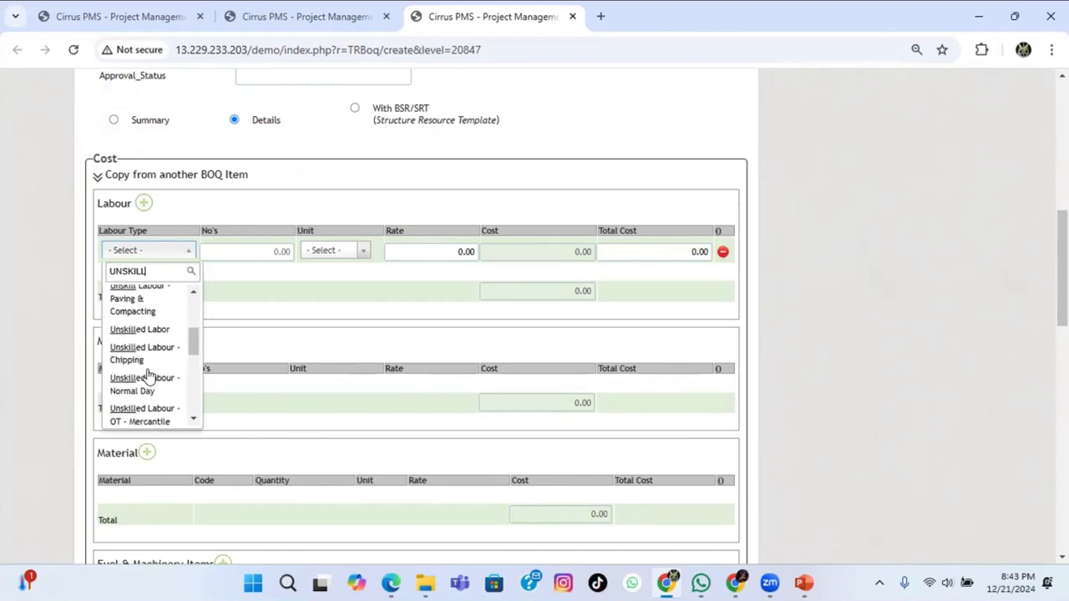
left_click(141, 331)
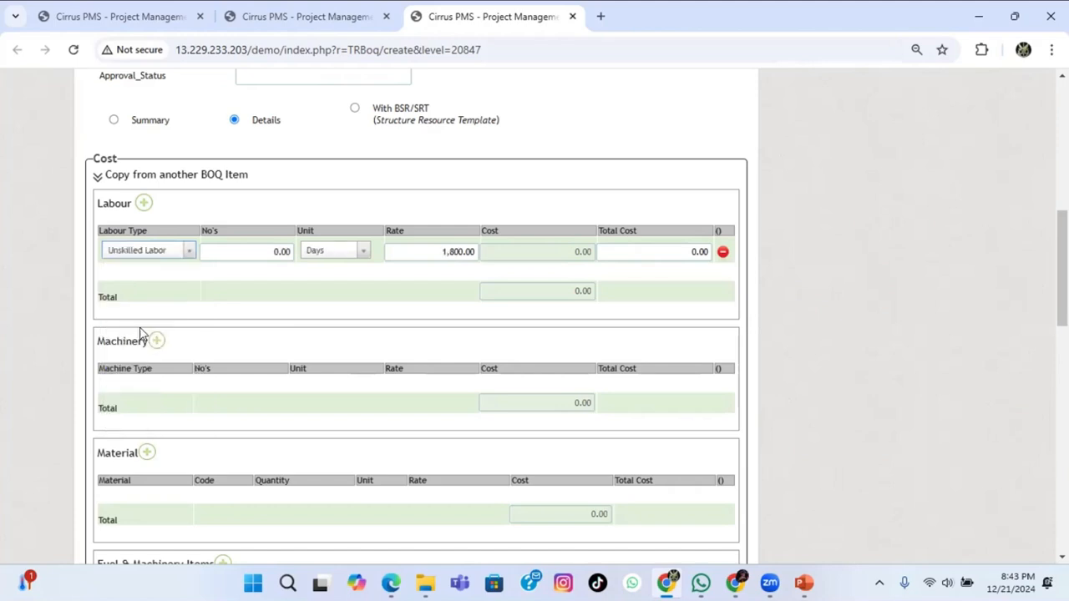
Set the Unskilled Labor line's number to 2 and its unit to Hours.
left_click(258, 249)
type("2")
left_click(366, 253)
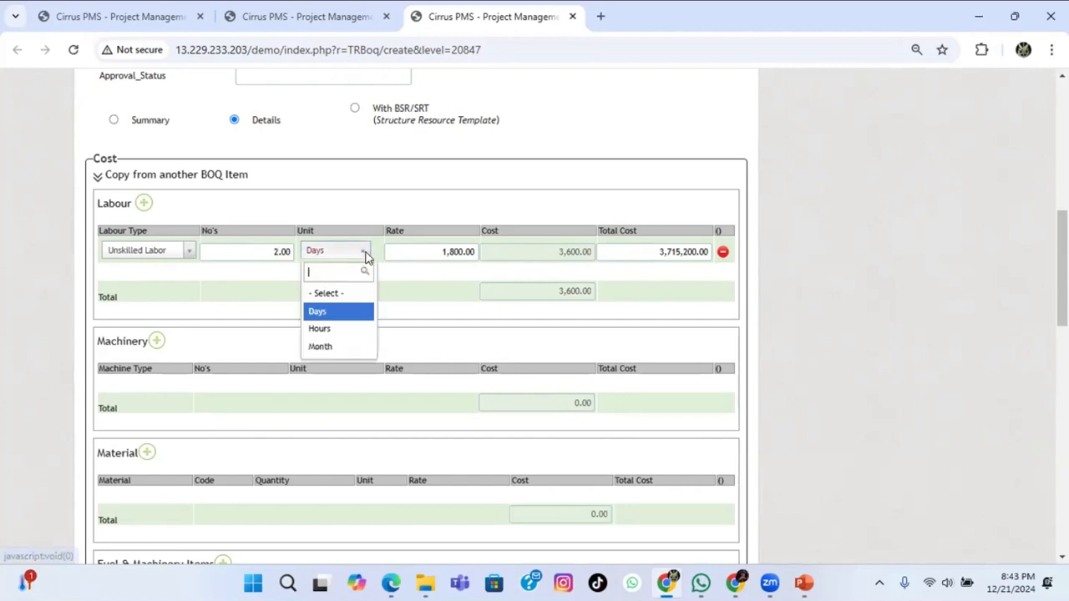
left_click(330, 331)
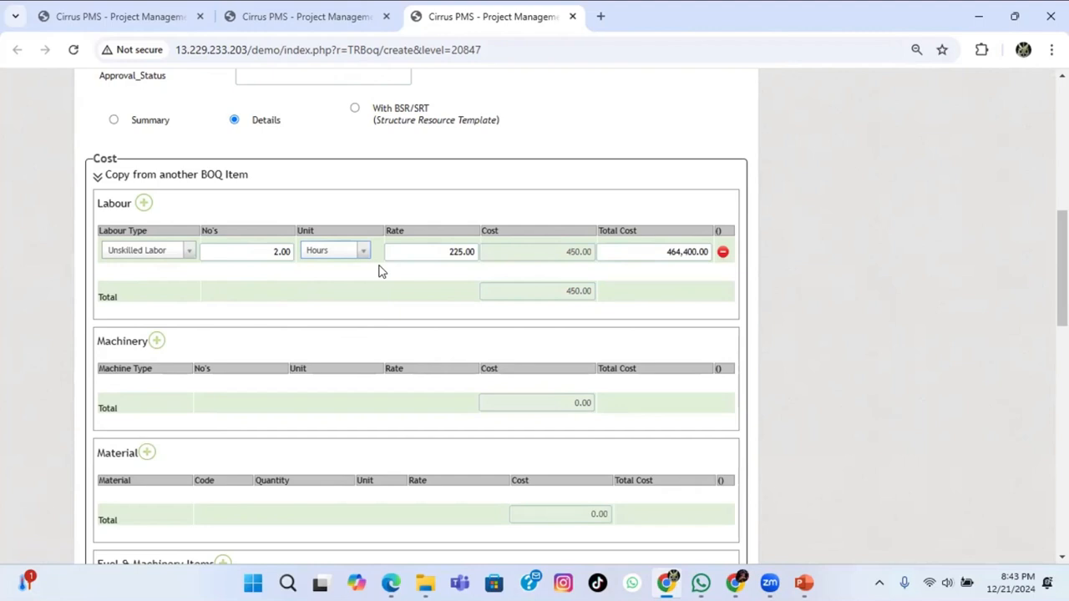
Add a machinery cost line and choose 1 cube Tipper as its machine type.
scroll(381, 275, "down", 1)
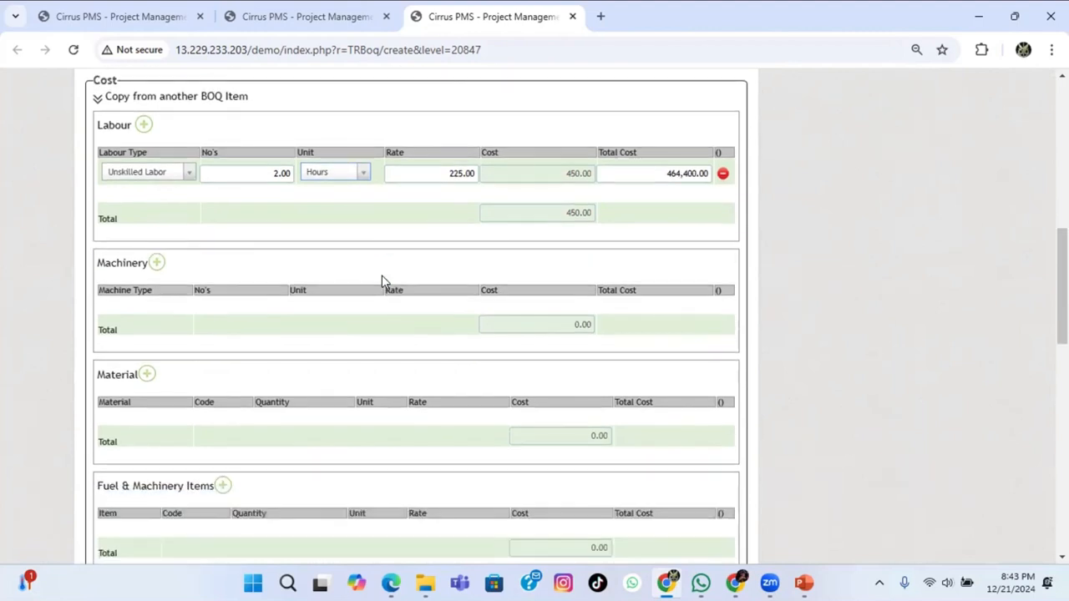
left_click(156, 263)
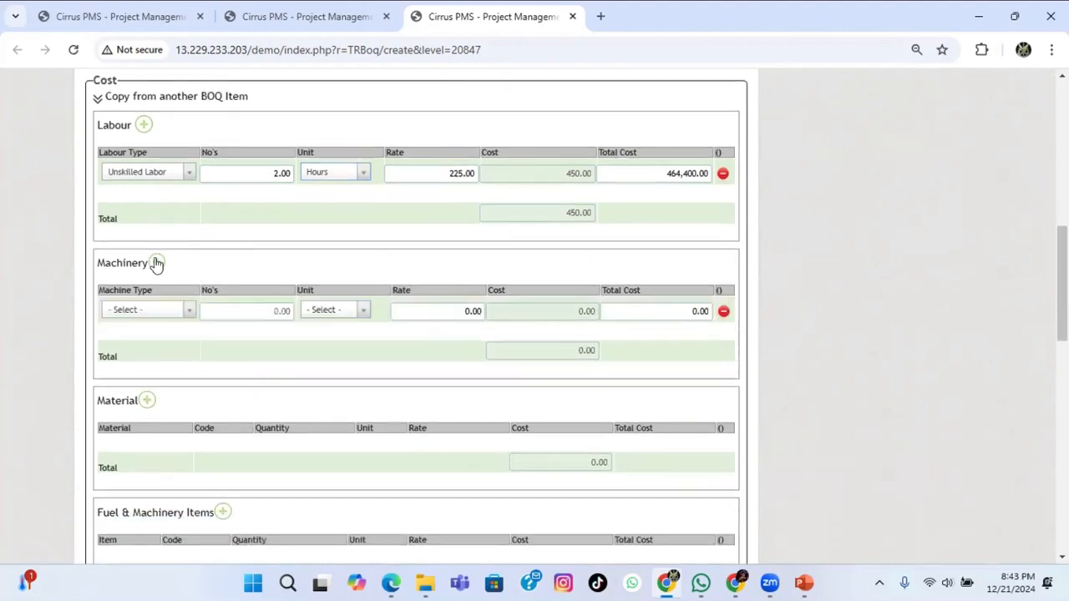
left_click(183, 312)
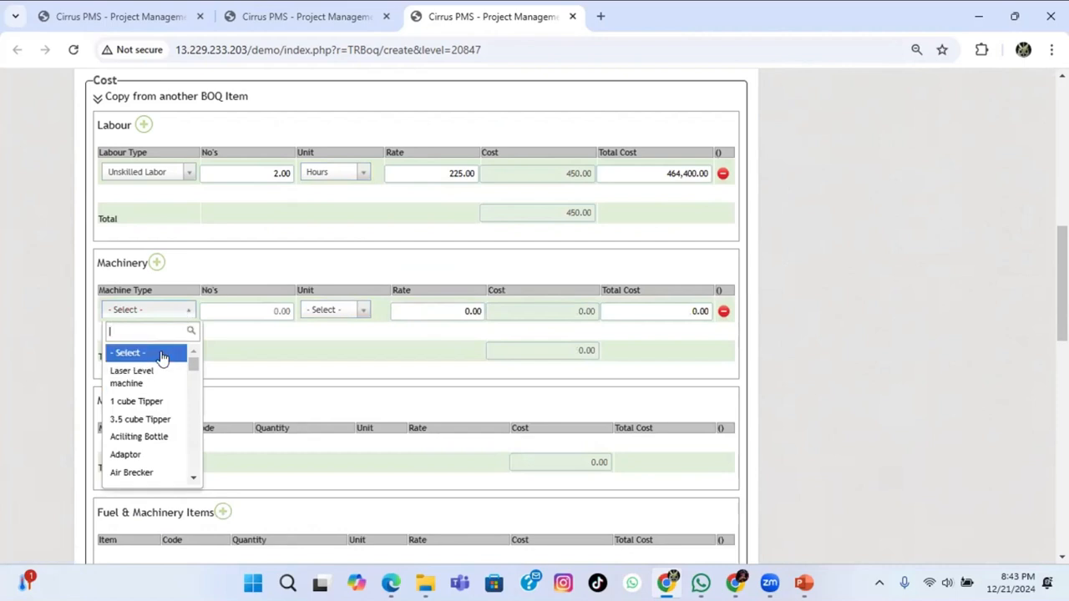
left_click(140, 402)
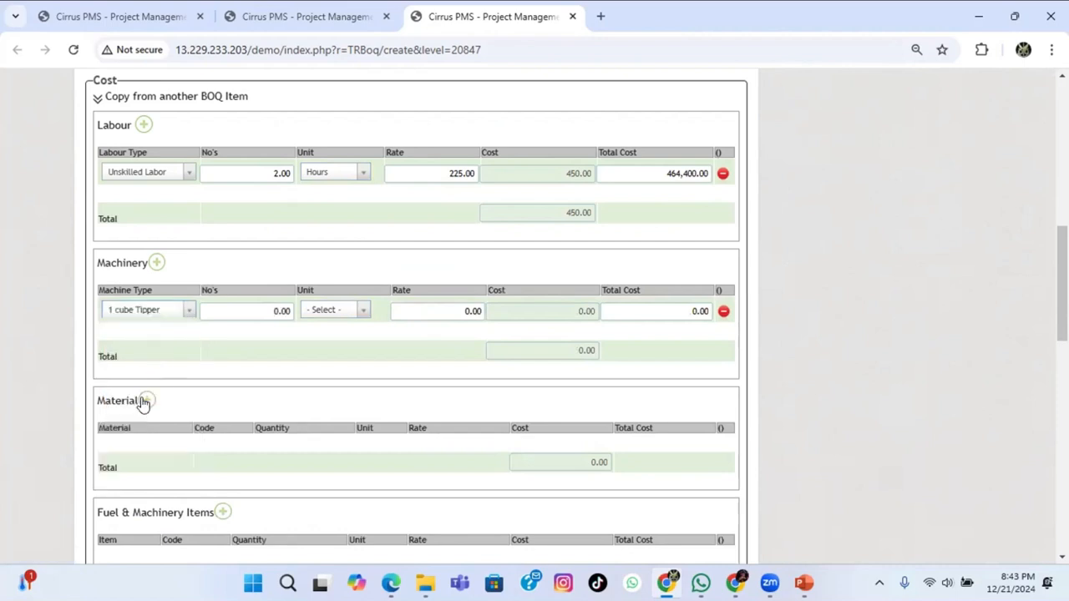
Add a second machinery cost line, search the machine types for JC, and choose JCB-Company Owned.
left_click(158, 265)
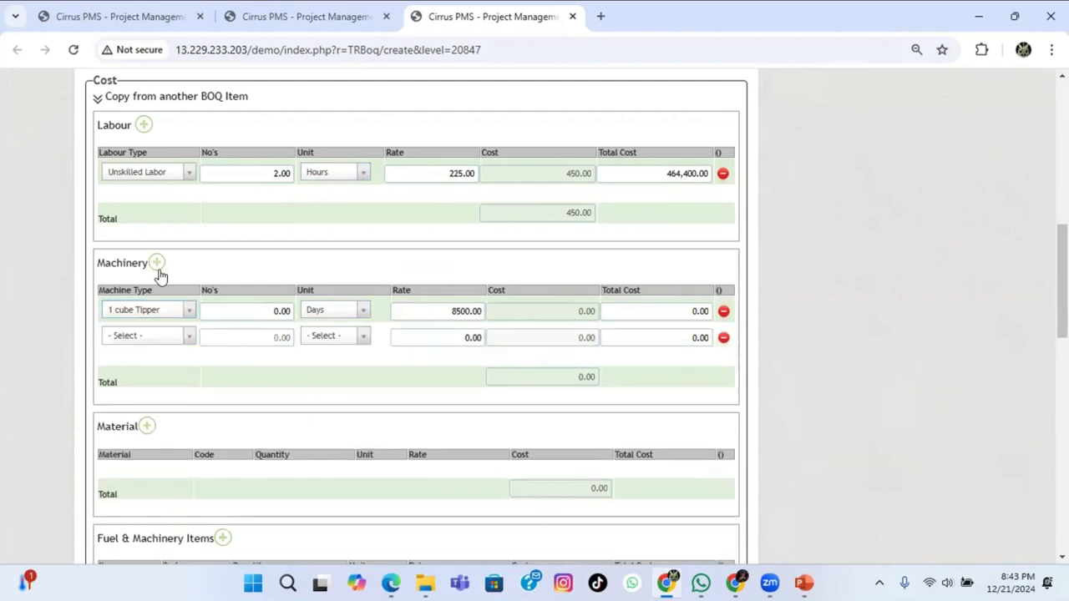
left_click(190, 337)
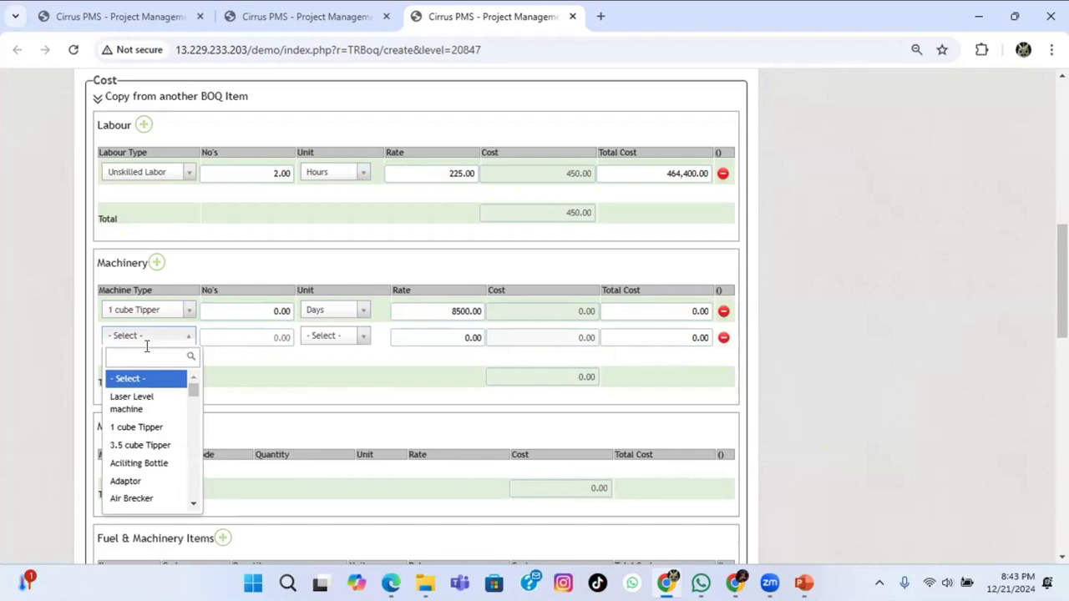
type("JCV")
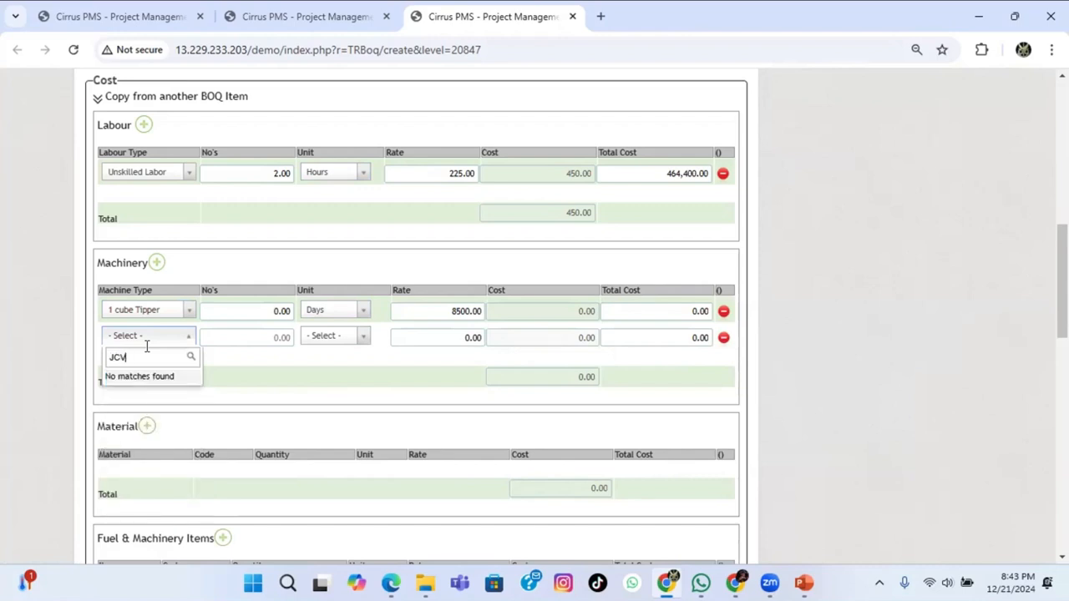
key("BackSpace")
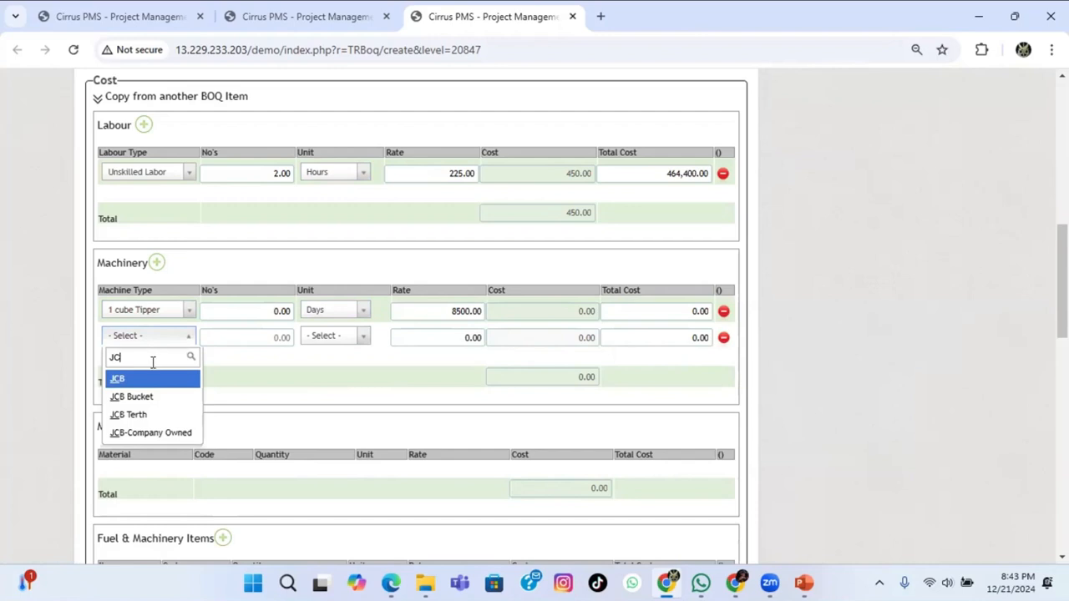
left_click(168, 434)
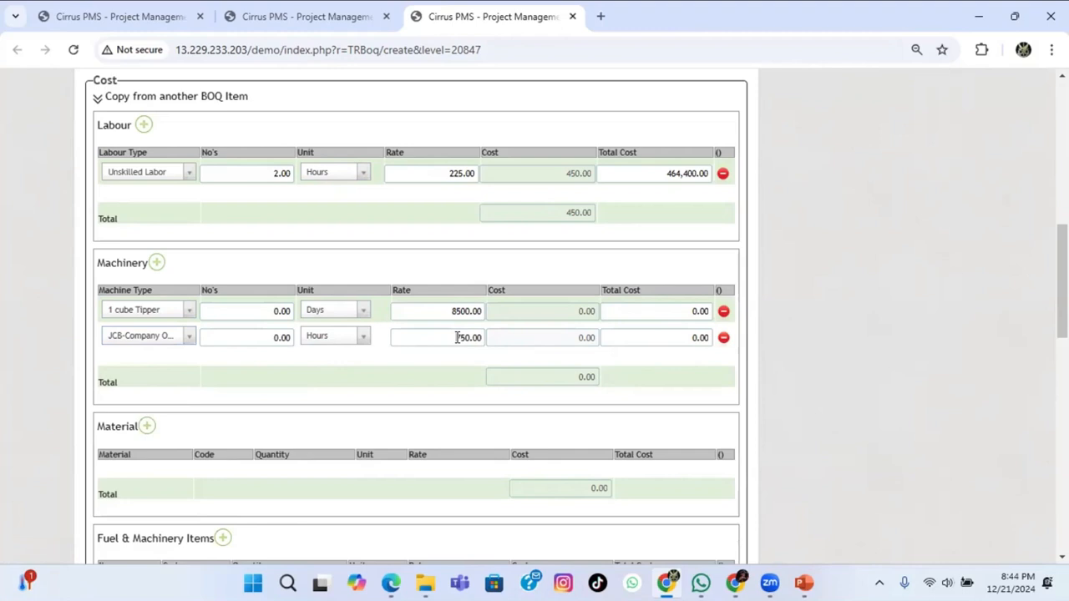
Set the JCB line's rate to 2,750.00 and both machines' numbers to 1, and process the item's quantity.
type("2,")
double_click(272, 336)
type("1")
double_click(276, 311)
type("1")
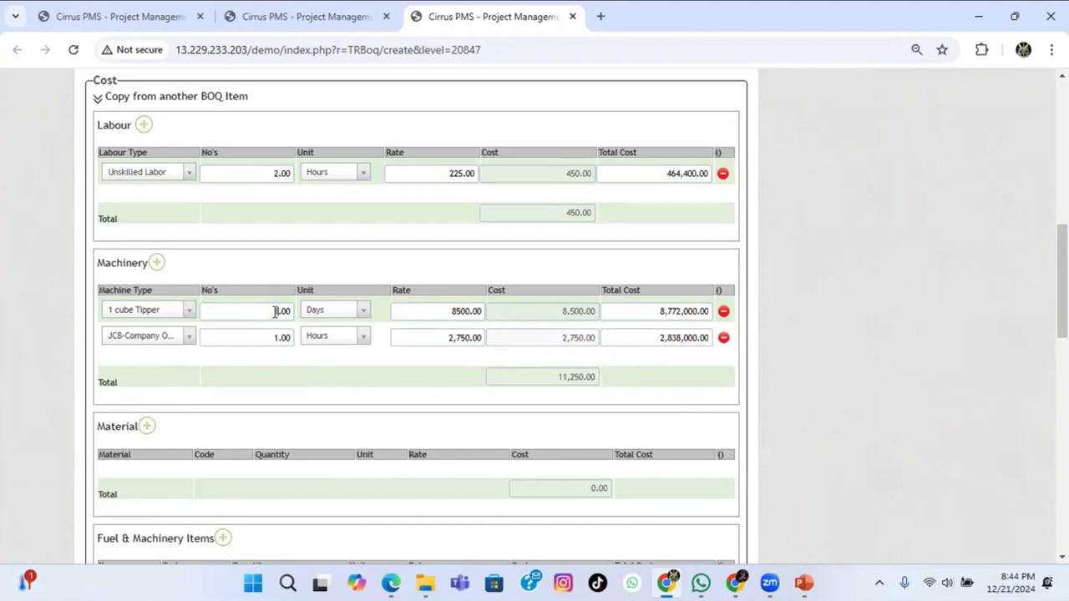
scroll(335, 330, "up", 5)
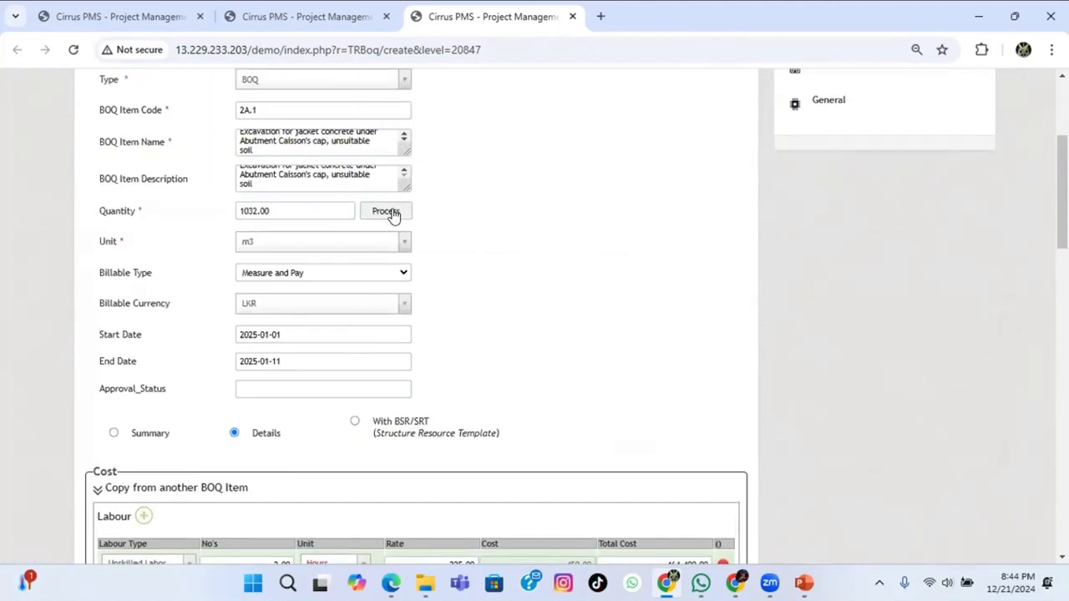
left_click(387, 211)
Add a cost line under Fuel & Machinery Items and choose Diesel as its item.
scroll(468, 336, "down", 3)
scroll(467, 338, "down", 6)
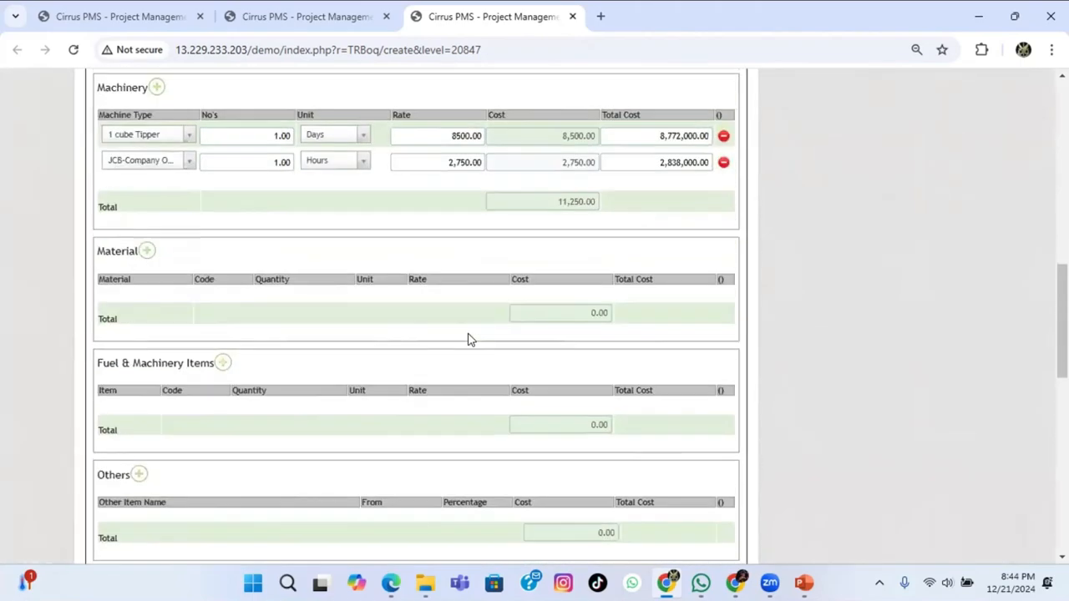
scroll(468, 339, "up", 1)
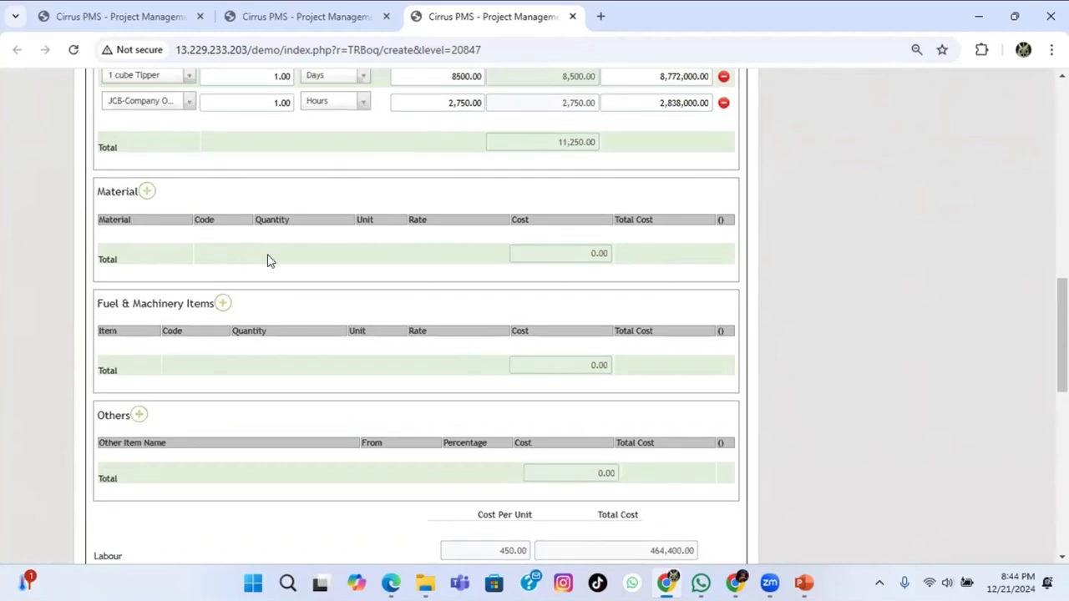
scroll(269, 260, "down", 1)
scroll(268, 259, "down", 1)
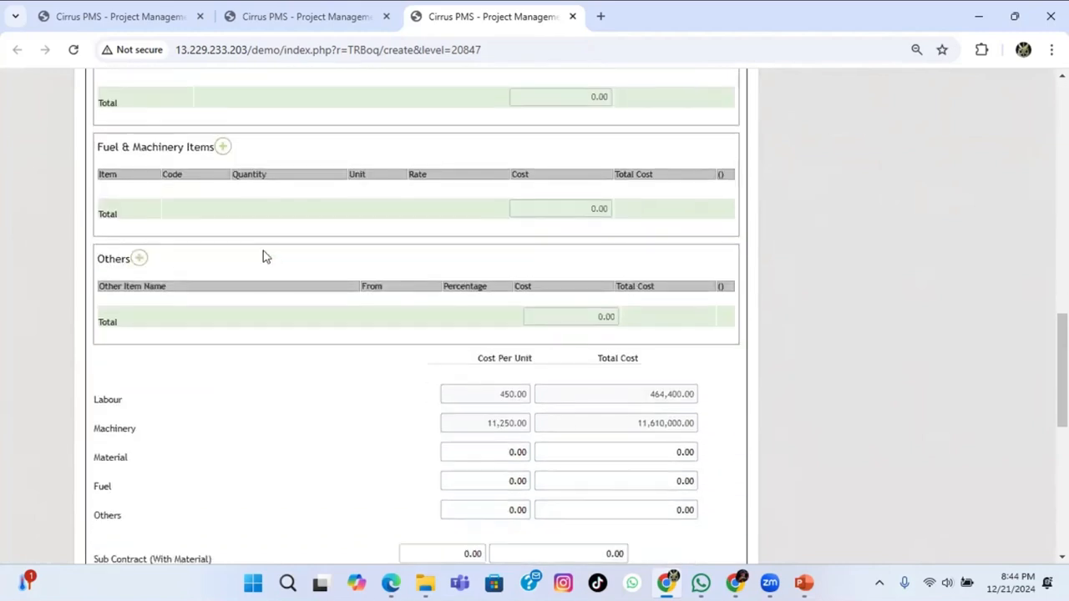
left_click(223, 147)
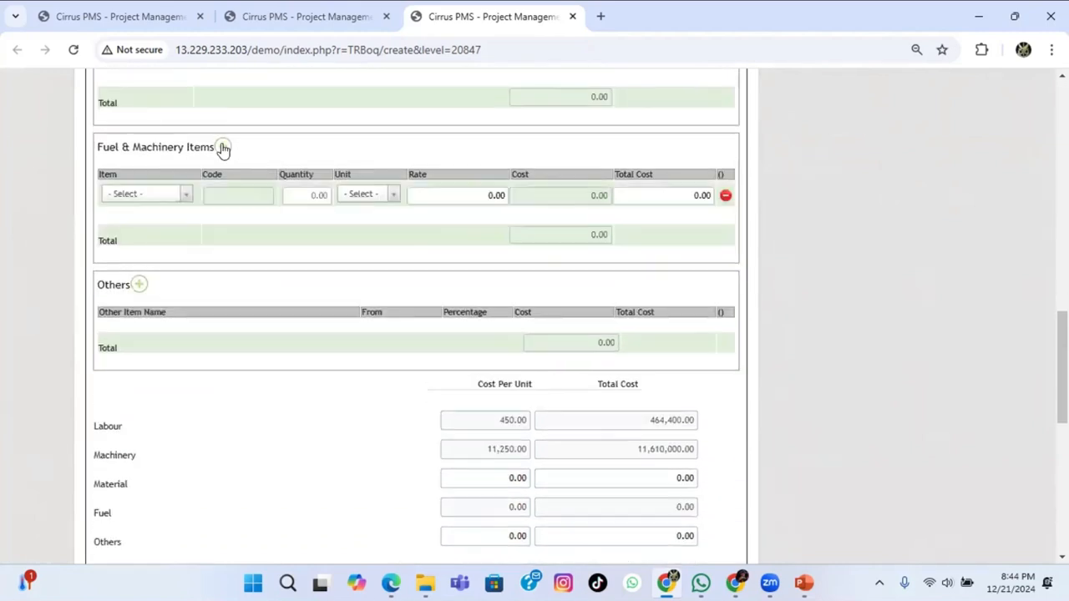
left_click(185, 196)
left_click(168, 253)
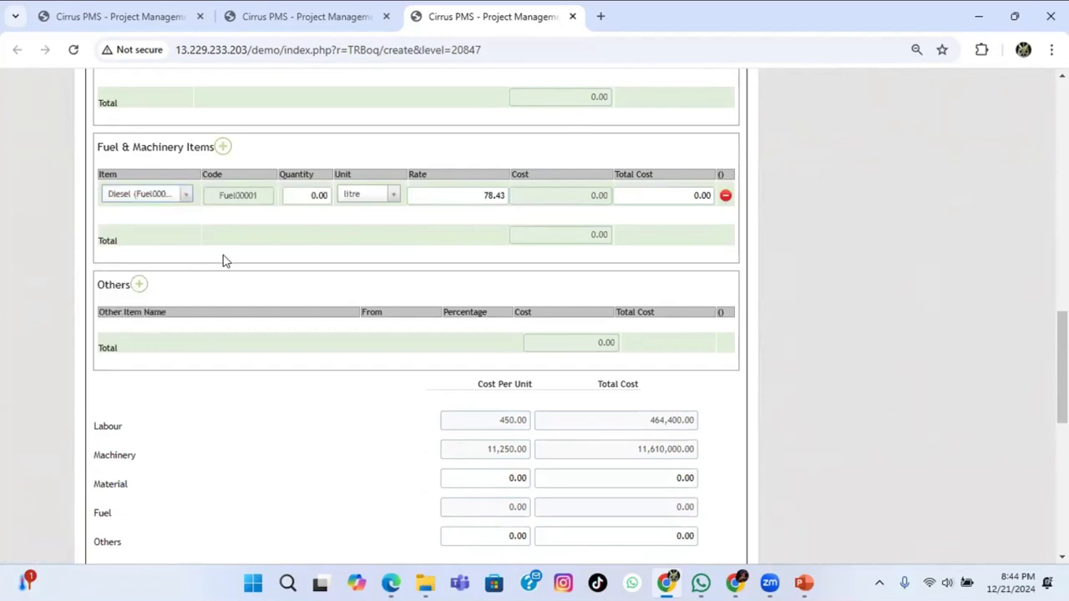
Set the Diesel line's quantity to 2 litres and its rate to 300.43.
left_click(311, 196)
type("2")
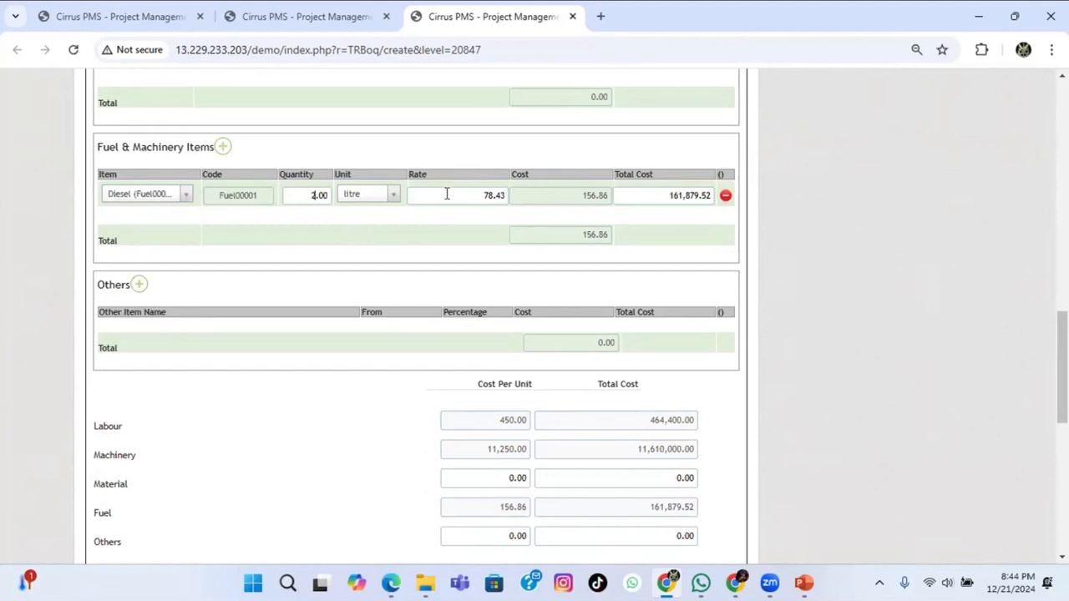
left_click_drag(492, 195, 464, 197)
type("300")
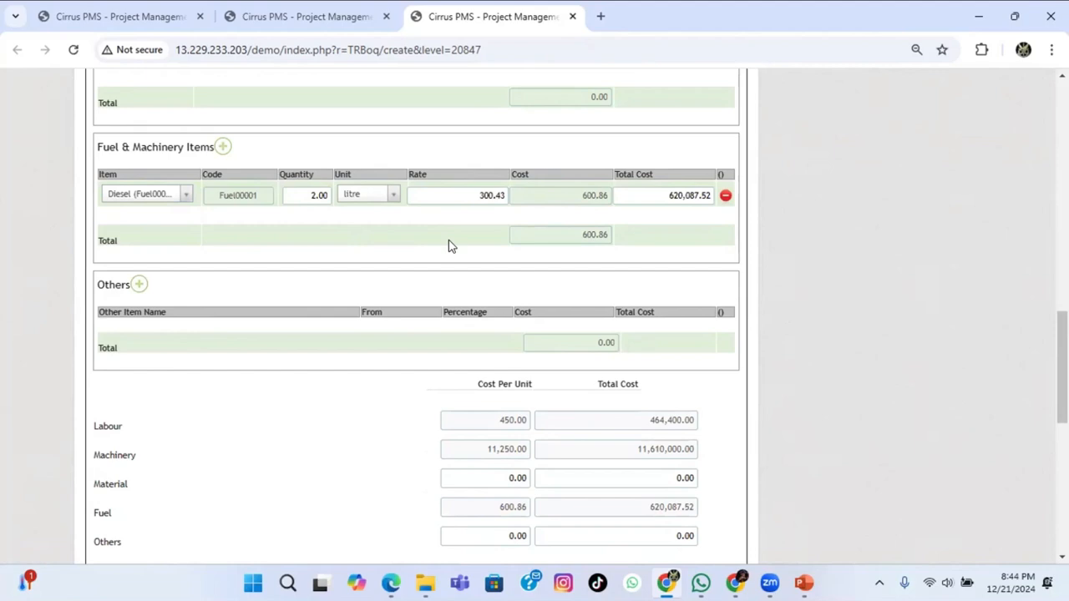
Set the site overhead to 7% and the head office overhead to 3%.
scroll(448, 244, "down", 1)
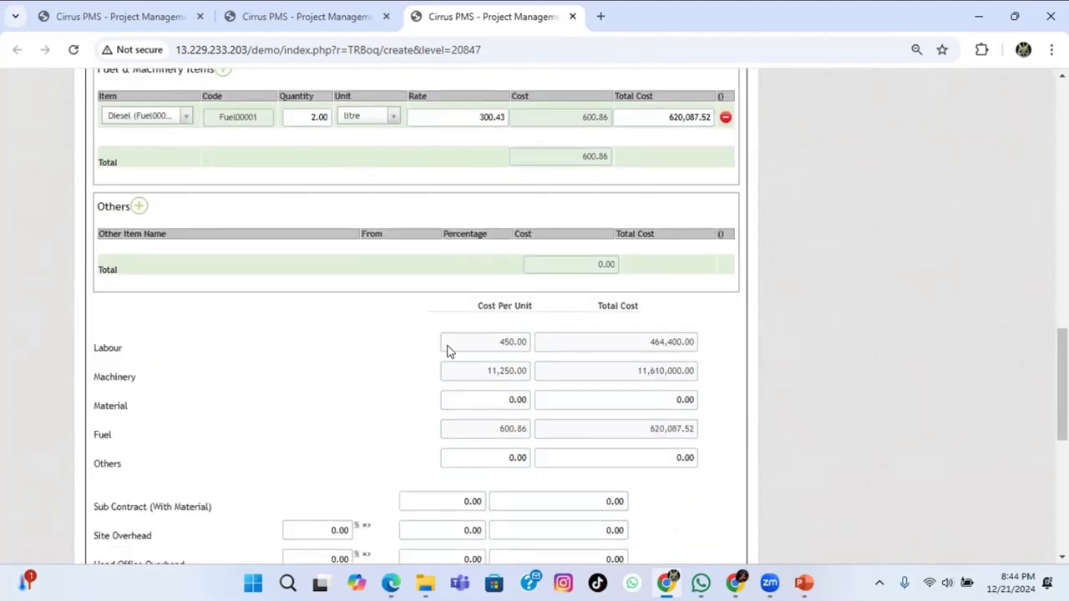
scroll(449, 351, "down", 1)
scroll(448, 350, "down", 1)
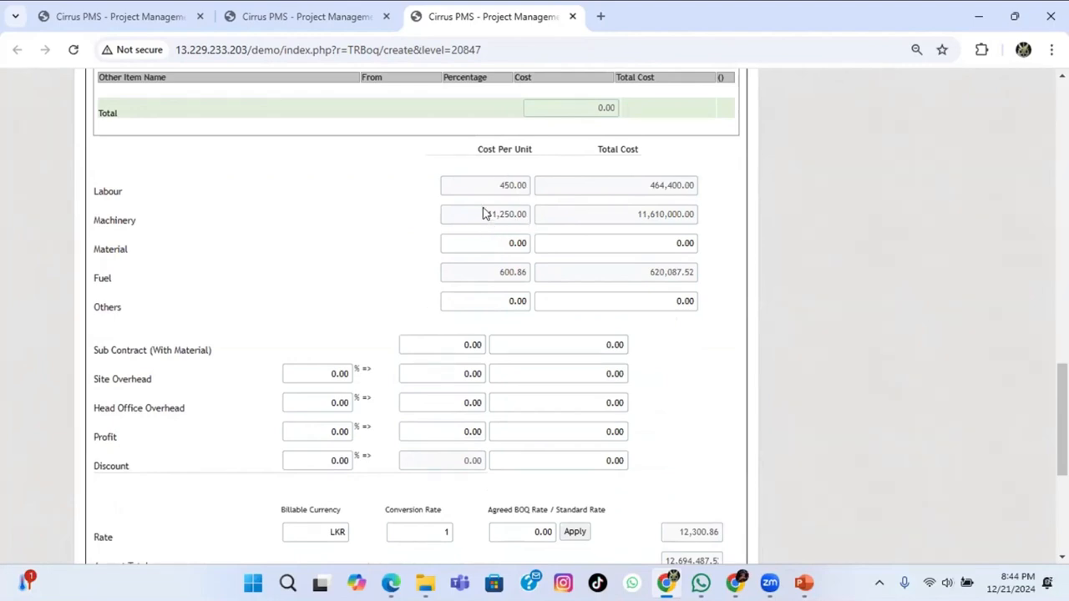
scroll(371, 316, "down", 1)
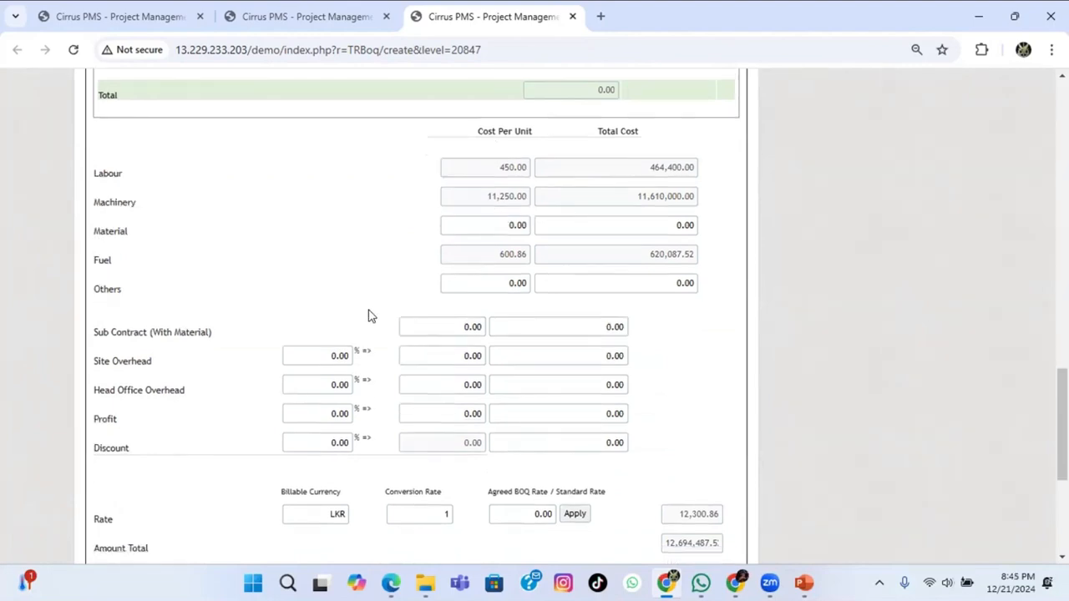
scroll(371, 316, "down", 2)
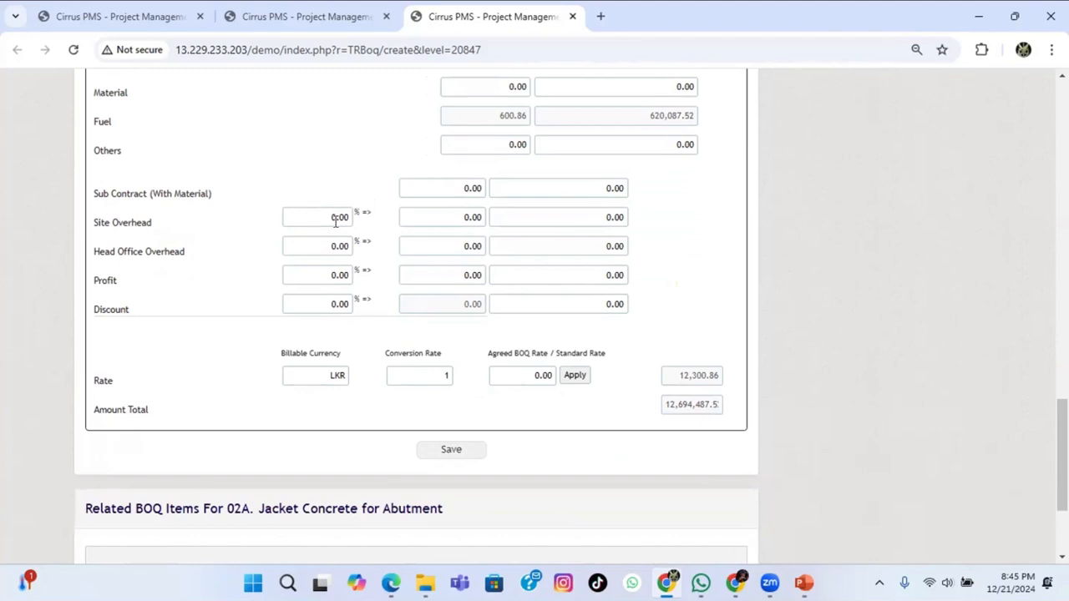
left_click_drag(335, 217, 310, 215)
type("7")
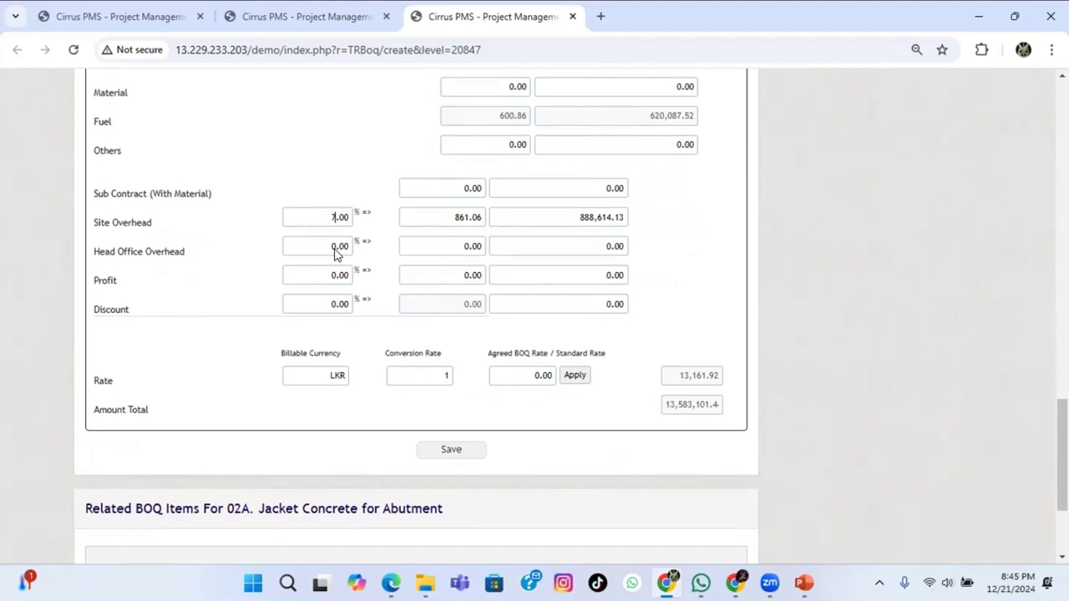
left_click_drag(335, 249, 304, 250)
type("3")
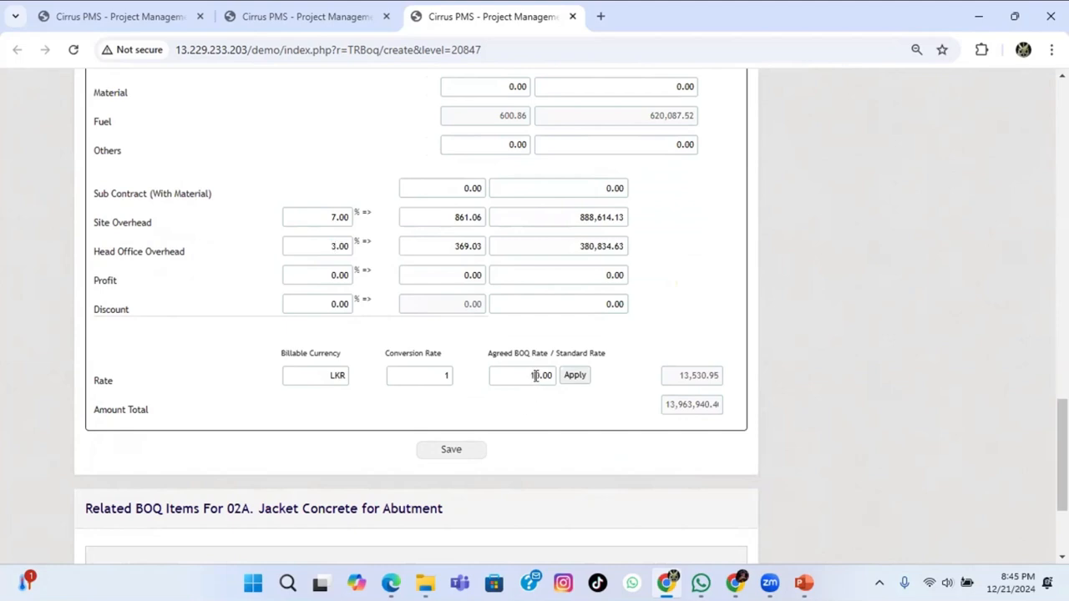
Apply an agreed BOQ rate of 15,000.00 and try to save the BOQ item.
type("00")
left_click(576, 377)
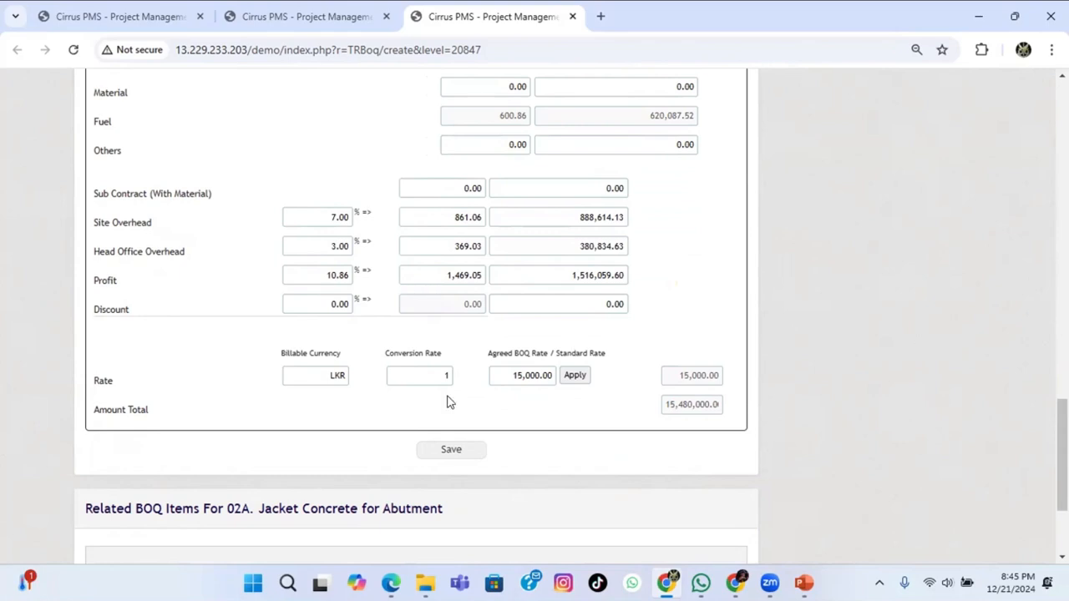
scroll(471, 434, "down", 1)
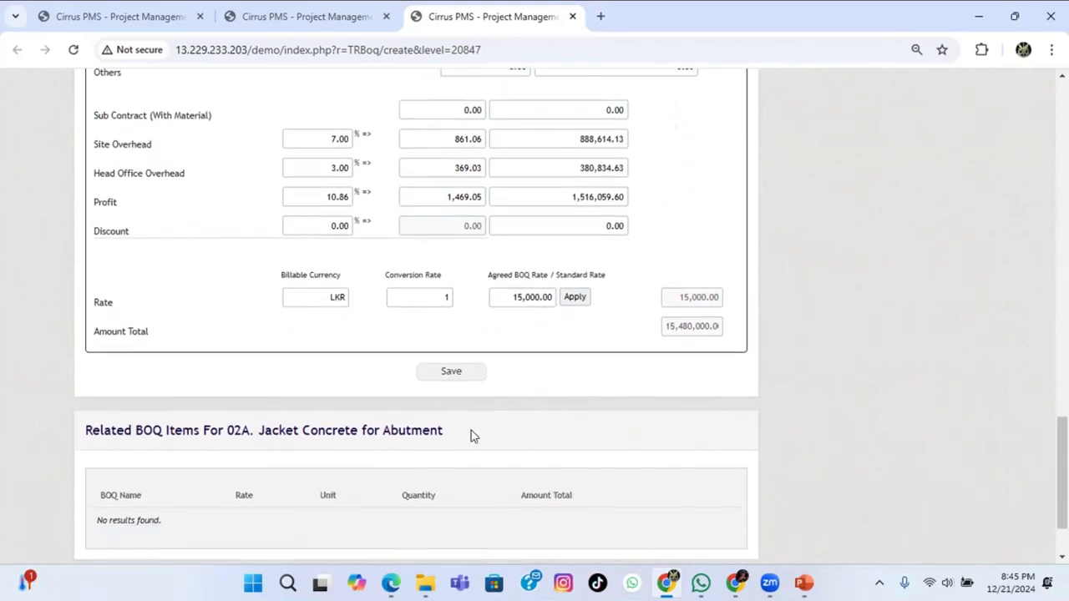
left_click(458, 374)
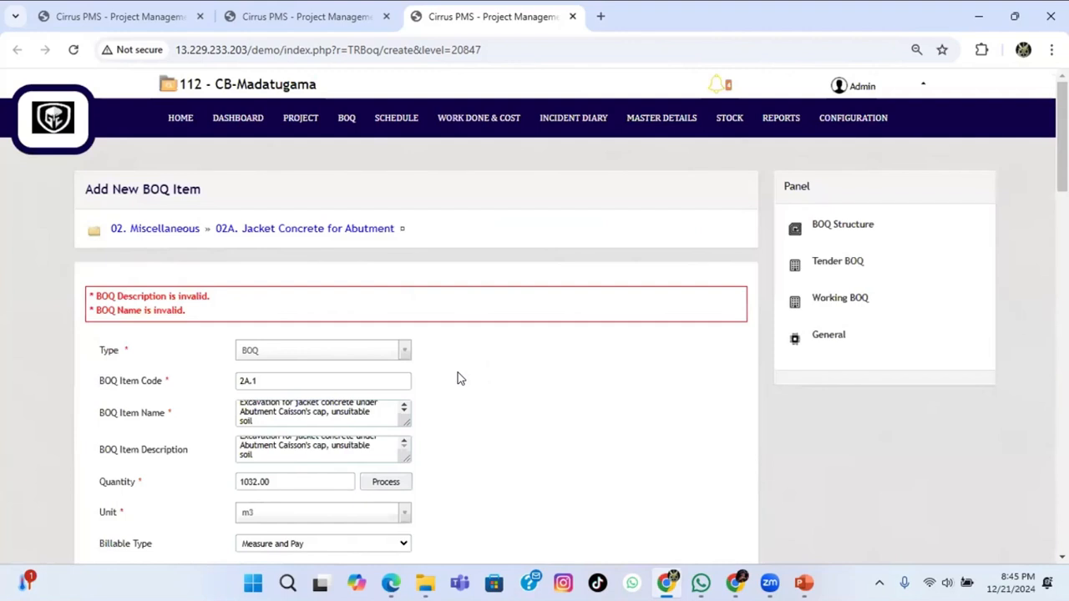
Remove the comma after "cap" from the BOQ item name and description, and try to save the item again.
scroll(366, 403, "down", 1)
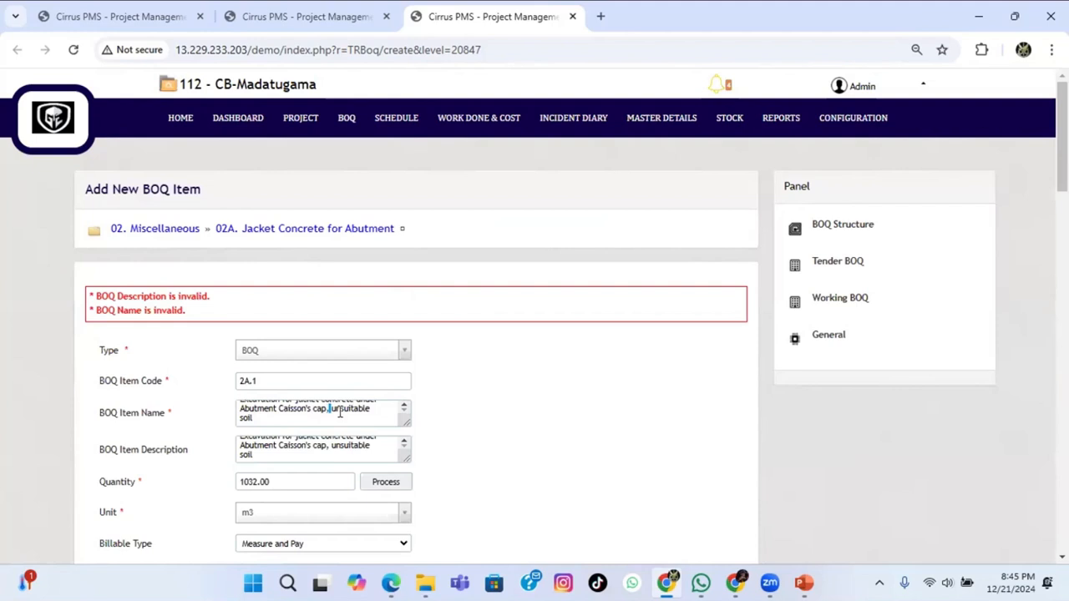
key("BackSpace")
key("BackSpace")
scroll(314, 407, "up", 1)
scroll(294, 413, "down", 1)
left_click(327, 449)
key("BackSpace")
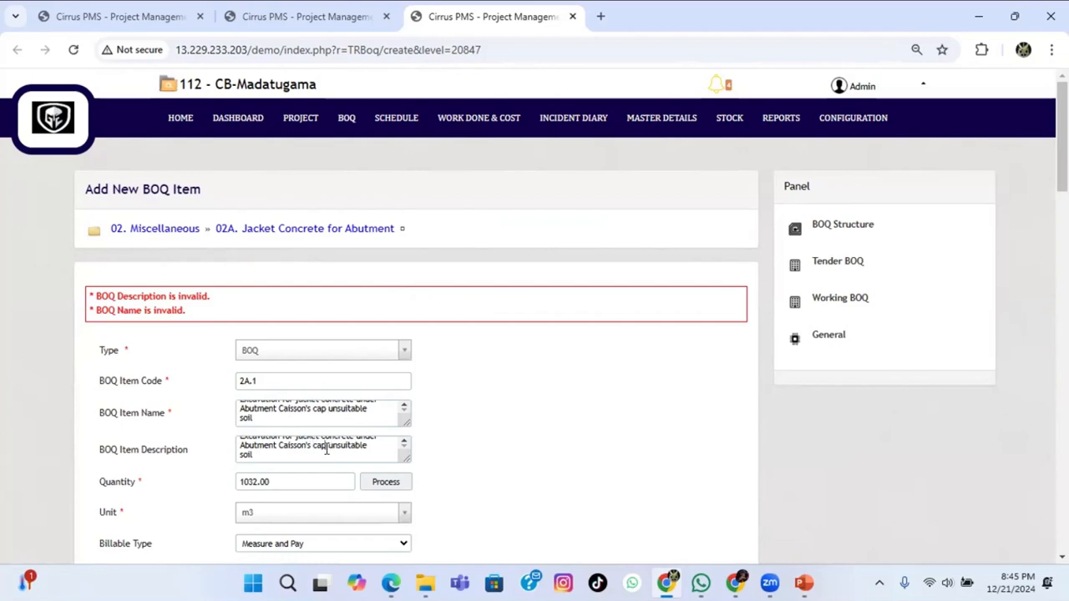
scroll(325, 448, "down", 15)
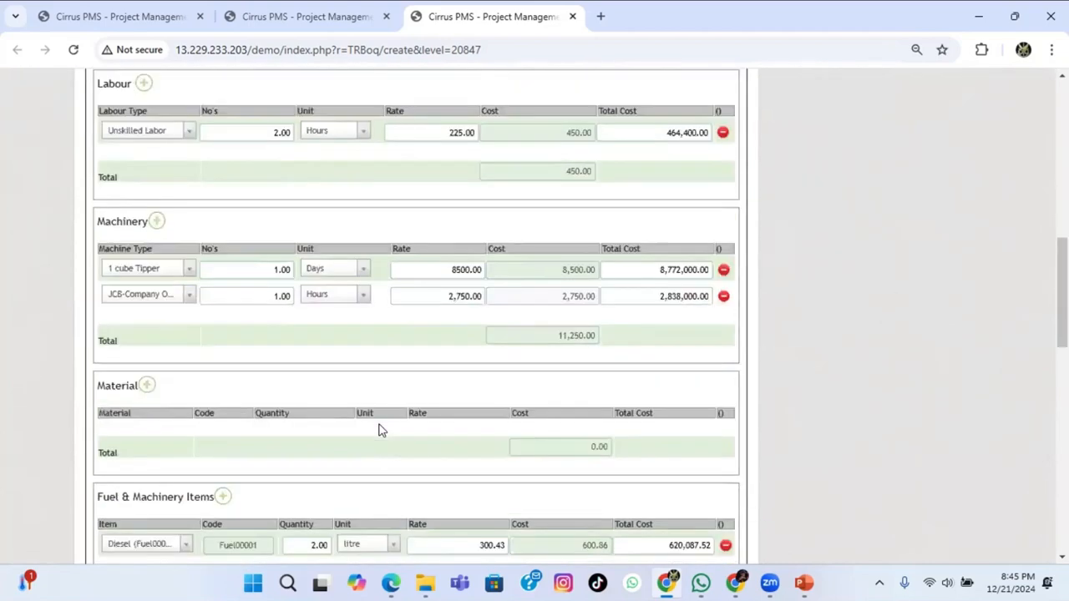
scroll(378, 431, "up", 4)
scroll(379, 430, "down", 12)
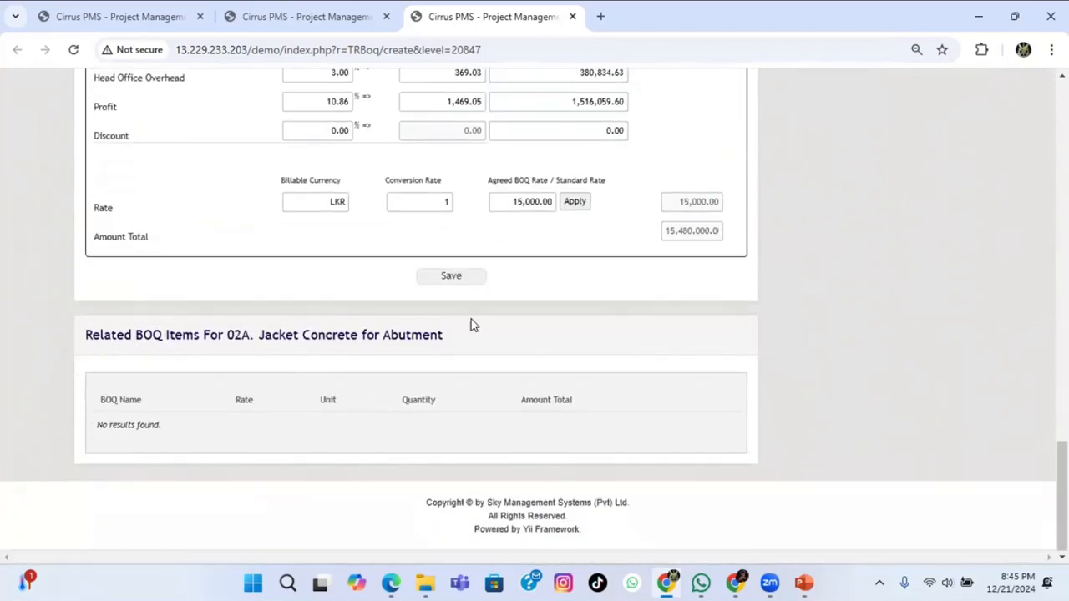
left_click(450, 278)
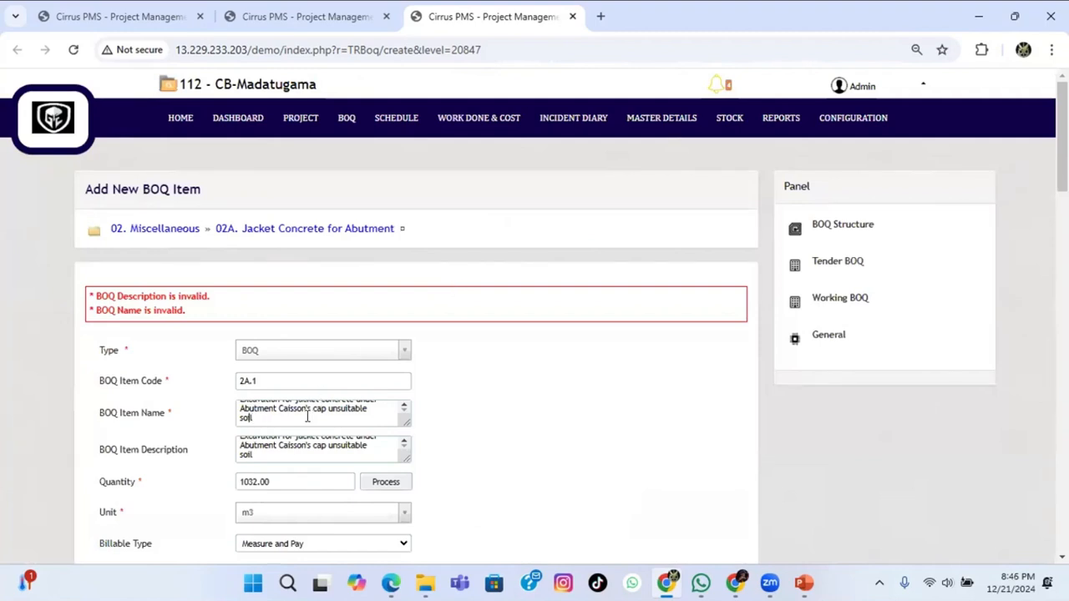
Remove the apostrophe from "Caisson's" in the BOQ item name.
key("Up")
key("Left")
key("Left")
key("BackSpace")
Retype the "'s" ending of "Caisson's" in the BOQ item description and try to save the item.
left_click(314, 447)
key("BackSpace")
scroll(314, 447, "down", 6)
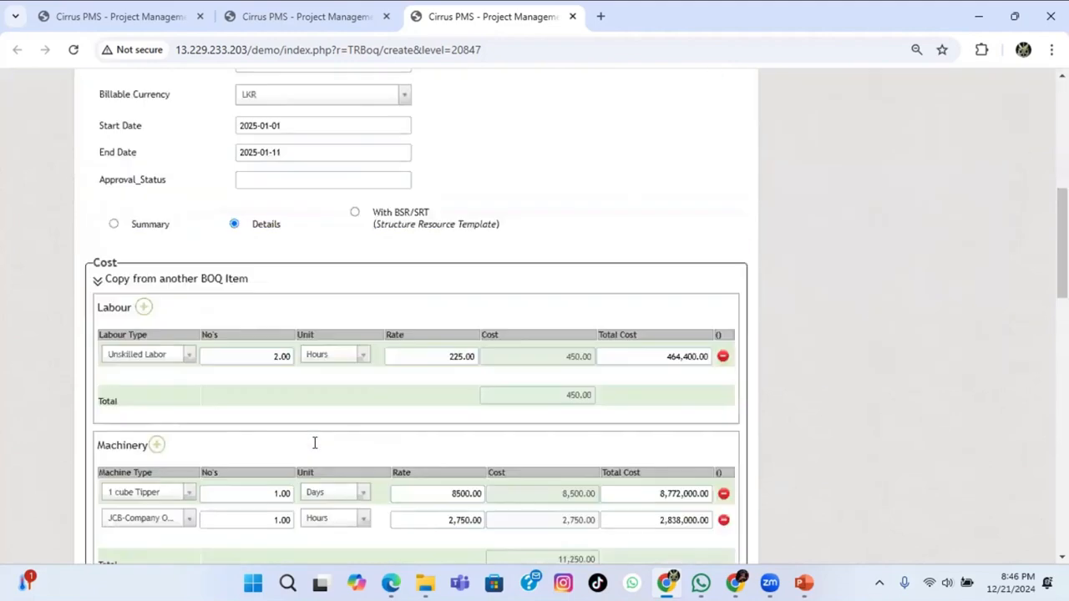
scroll(314, 448, "up", 3)
scroll(316, 442, "up", 1)
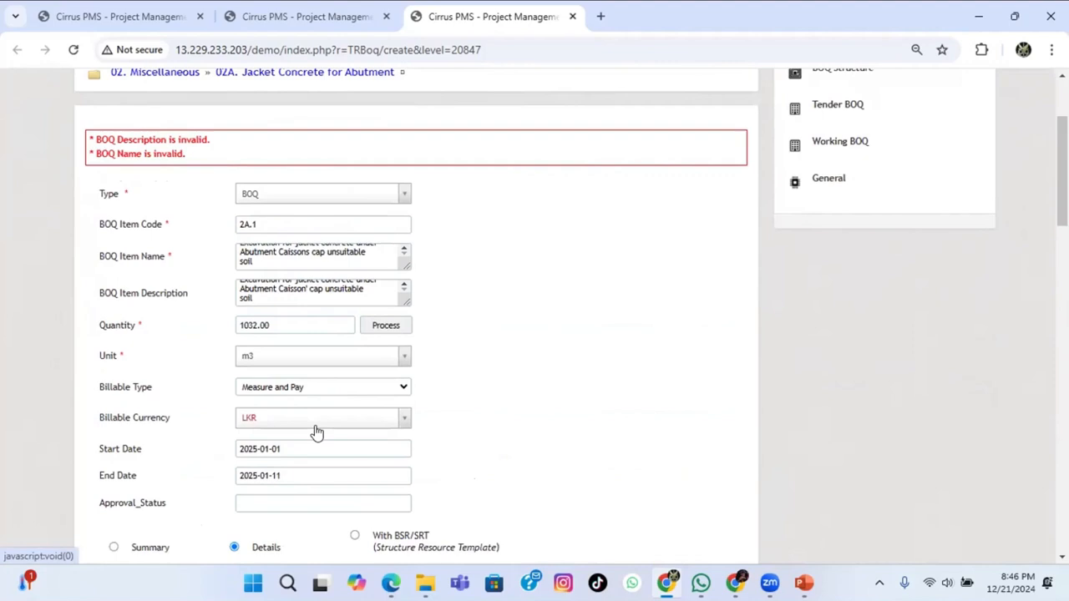
key("BackSpace")
type("'")
key("BackSpace")
type("'s")
scroll(316, 431, "down", 15)
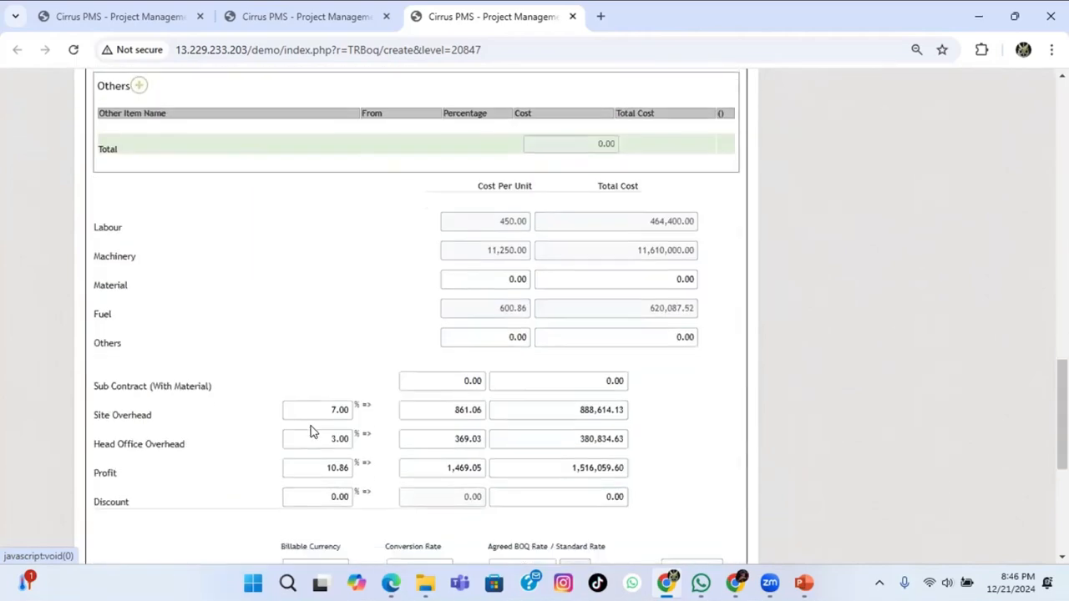
left_click(450, 277)
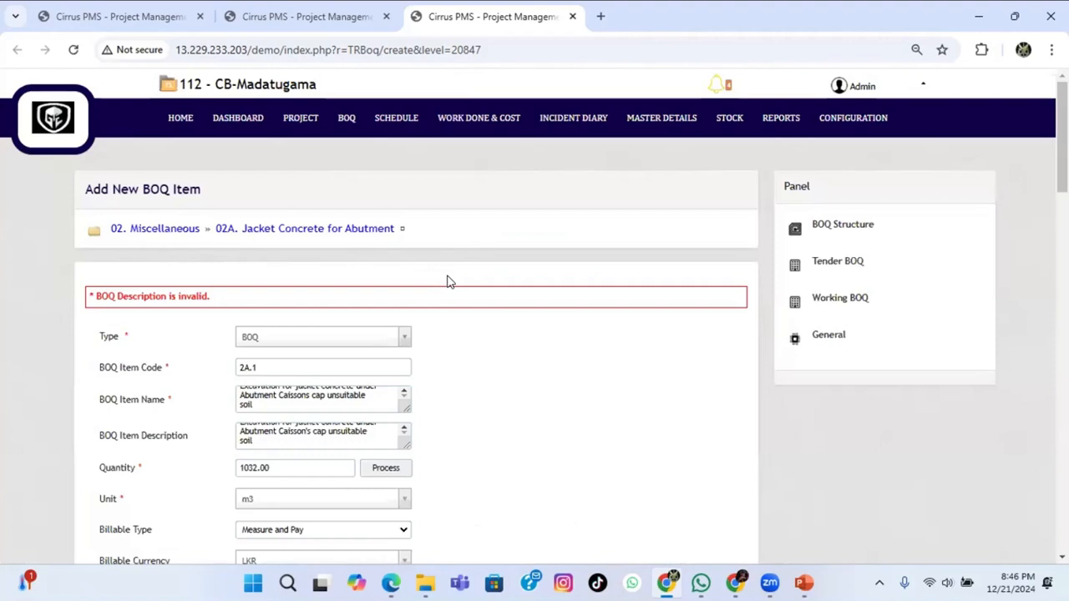
Delete the invalid apostrophe from the BOQ item description, save BOQ item 2A.1, and acknowledge the save.
left_click(310, 409)
key("BackSpace")
key("BackSpace")
key("BackSpace")
scroll(333, 455, "down", 20)
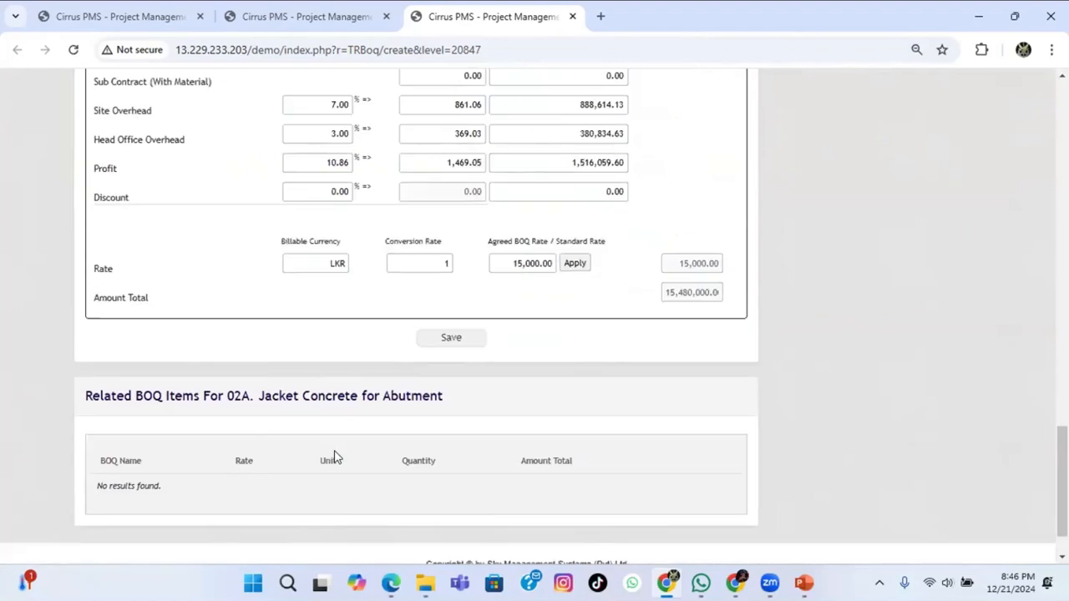
scroll(333, 457, "down", 1)
left_click(451, 280)
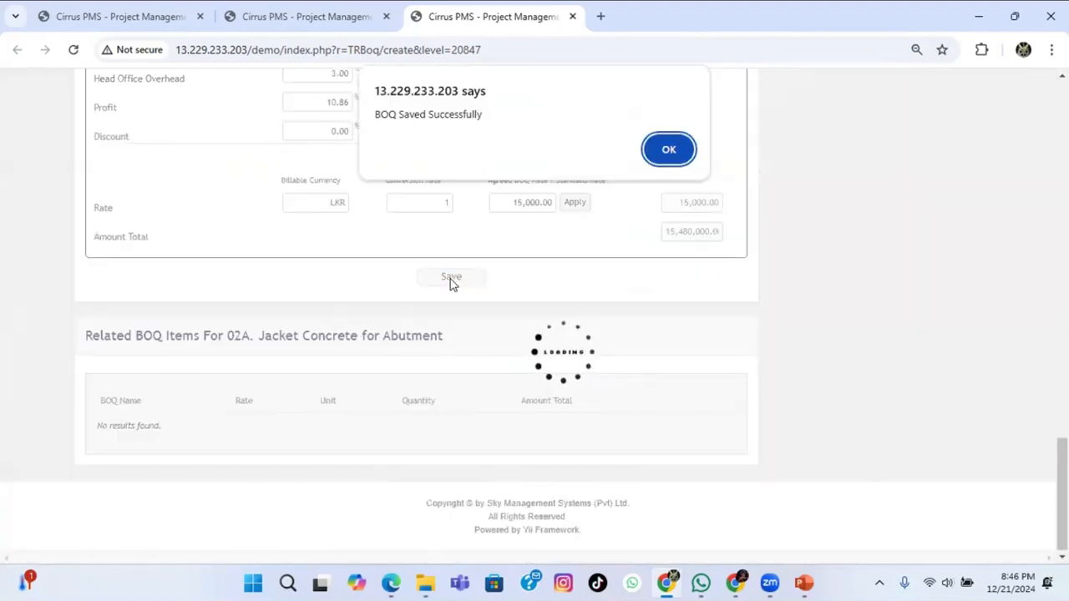
left_click(669, 151)
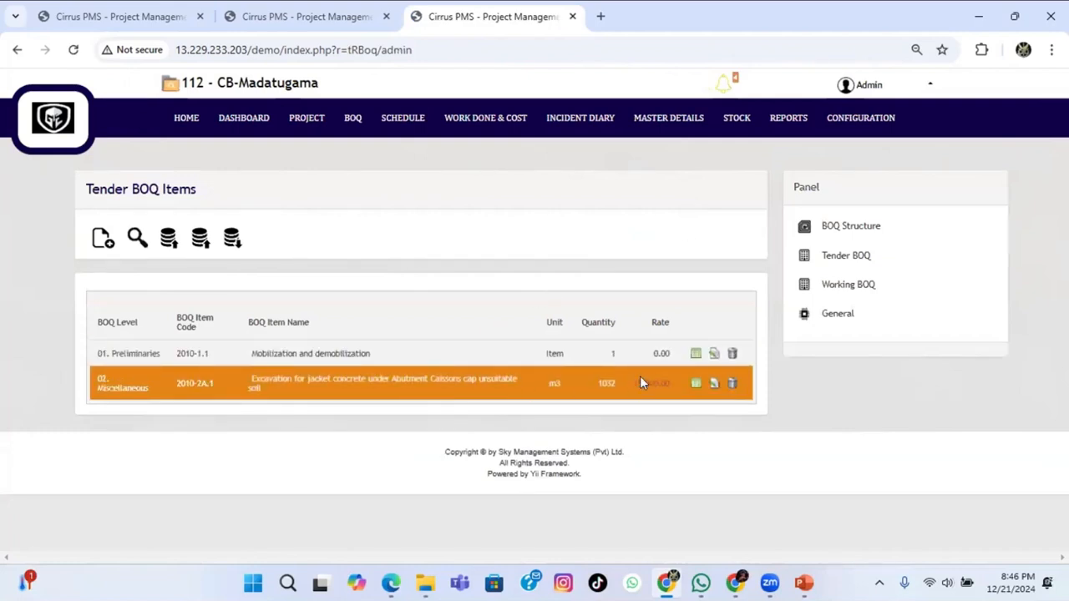
Open the CB-Madatugama dashboard and expand the cost breakdown in the Cost Revenue Analysis to examine its components.
left_click(241, 121)
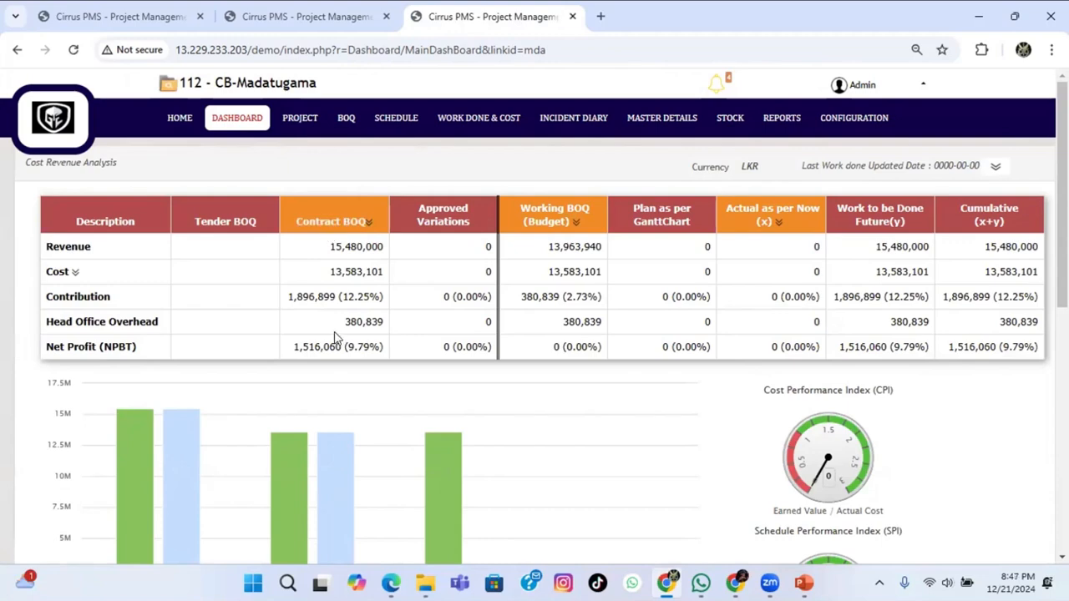
left_click(74, 273)
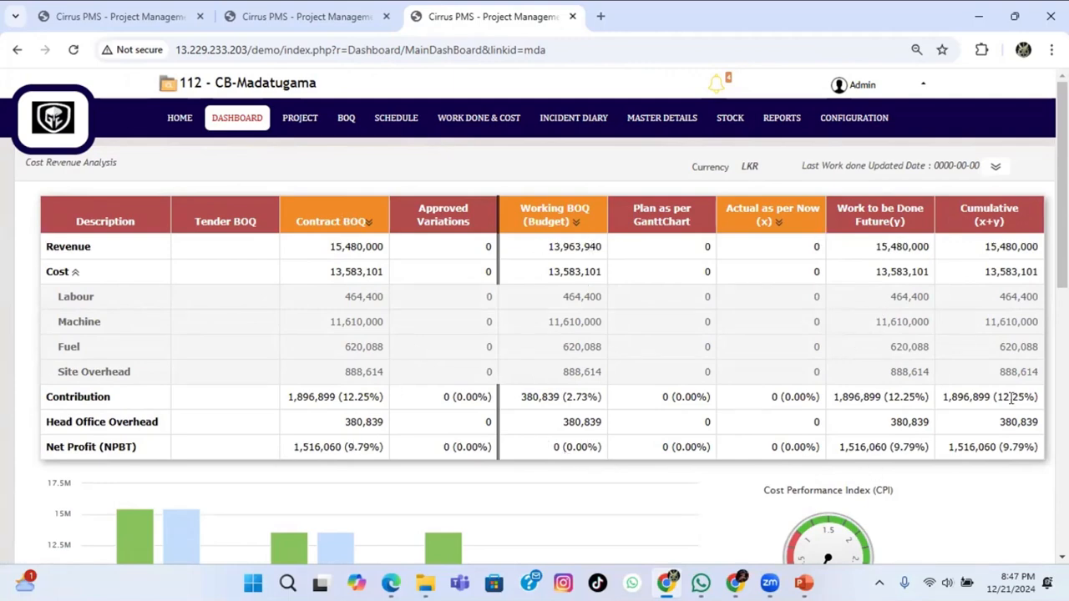
Open tender BOQ item 2010-2A.1 for updating and set both the 1 cube Tipper and JCB machinery numbers to .5.
left_click(344, 121)
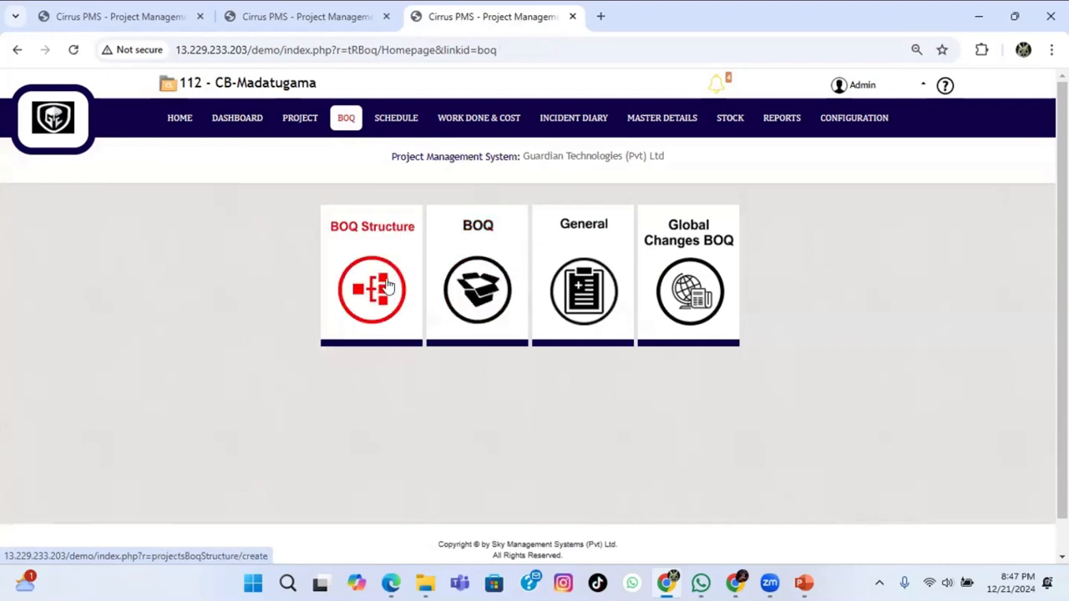
left_click(472, 292)
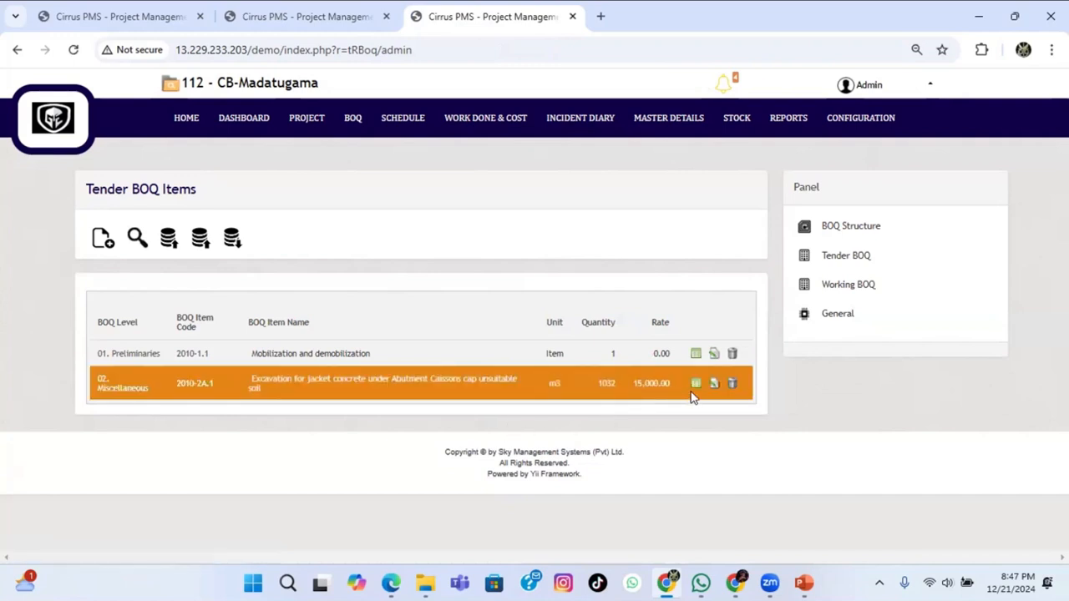
left_click(714, 387)
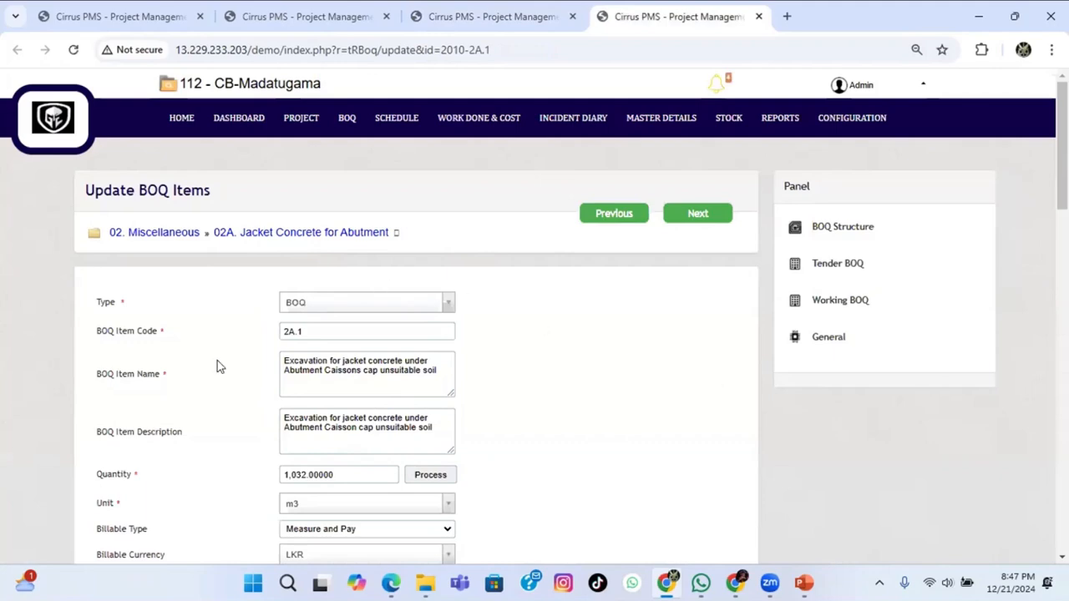
scroll(217, 365, "down", 3)
scroll(218, 366, "down", 5)
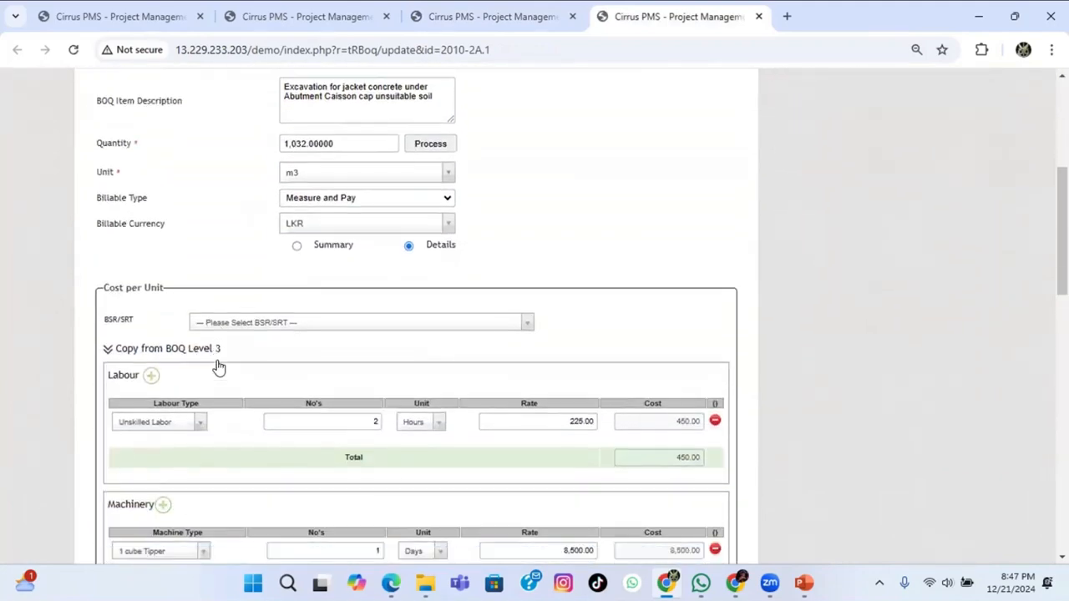
scroll(218, 365, "up", 1)
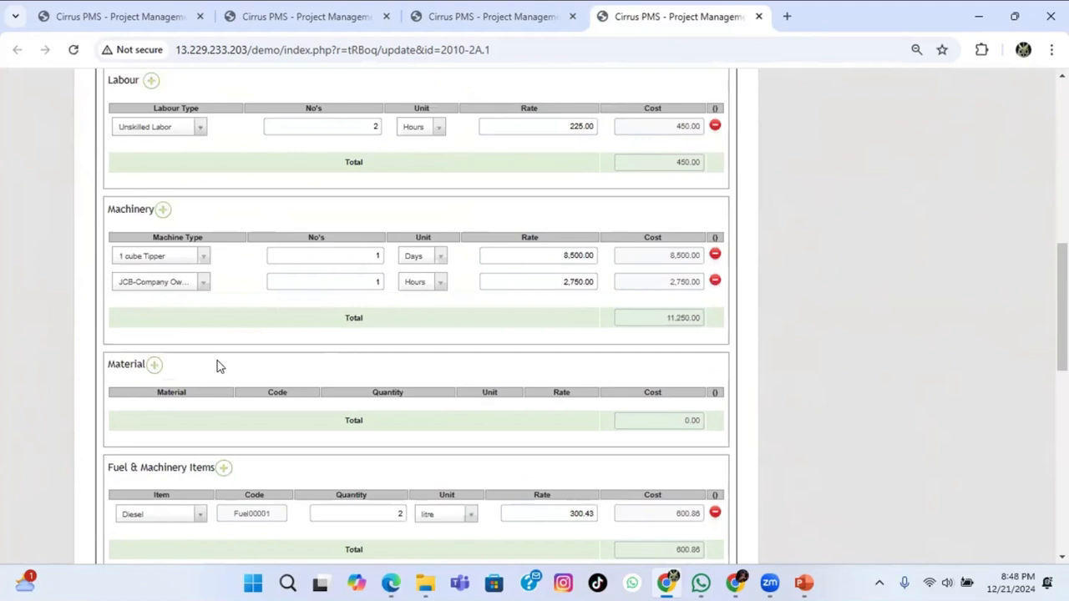
left_click(379, 256)
key("BackSpace")
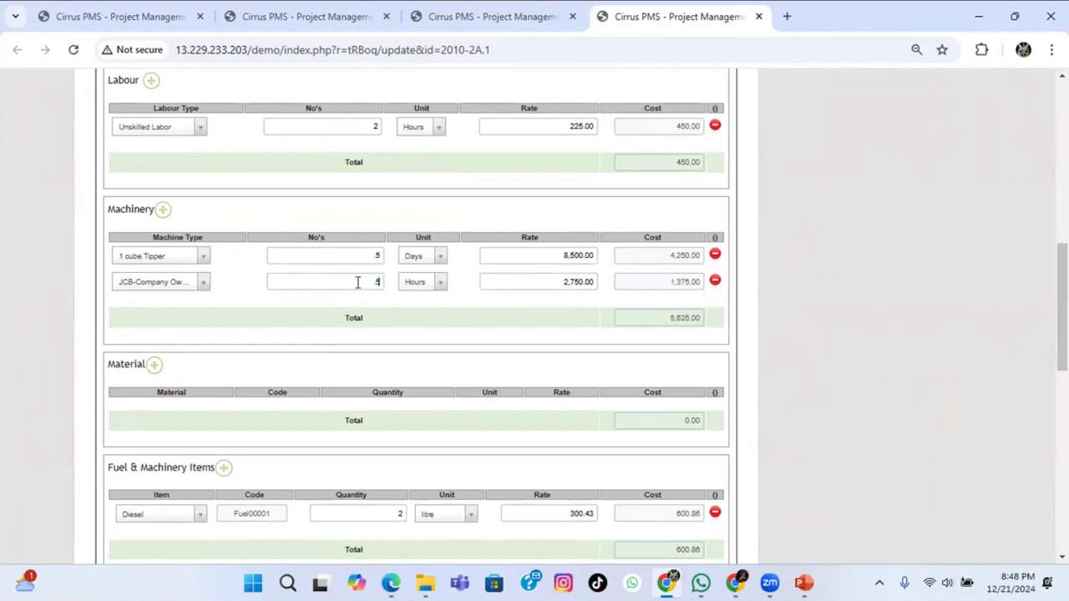
Apply the agreed BOQ rate of 15,000.00 to item 2A.1 and process its quantity of 1,032 again.
scroll(357, 283, "down", 10)
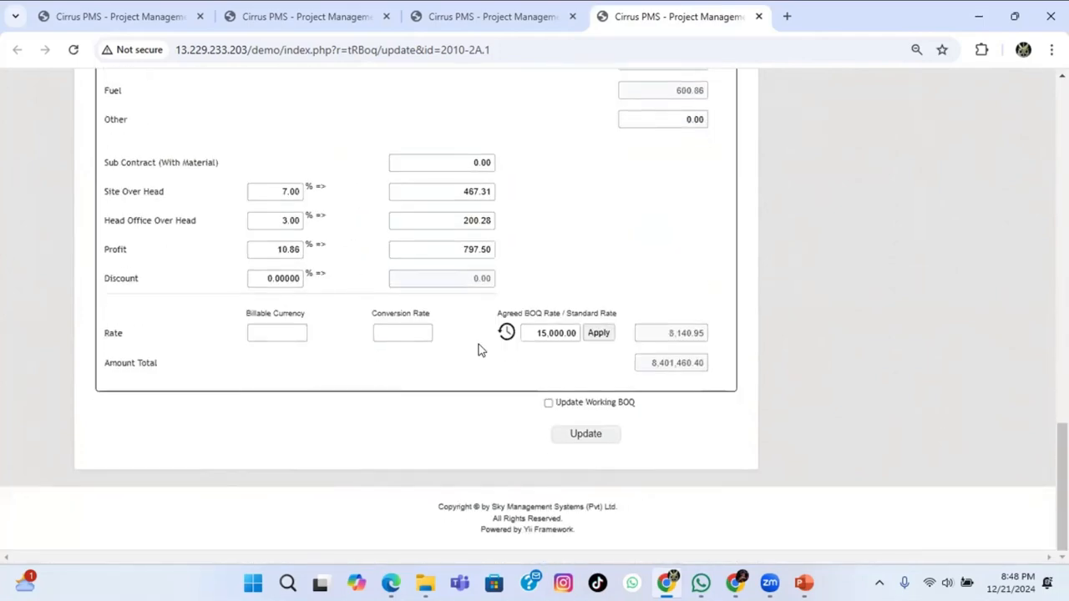
left_click(592, 336)
scroll(410, 294, "up", 12)
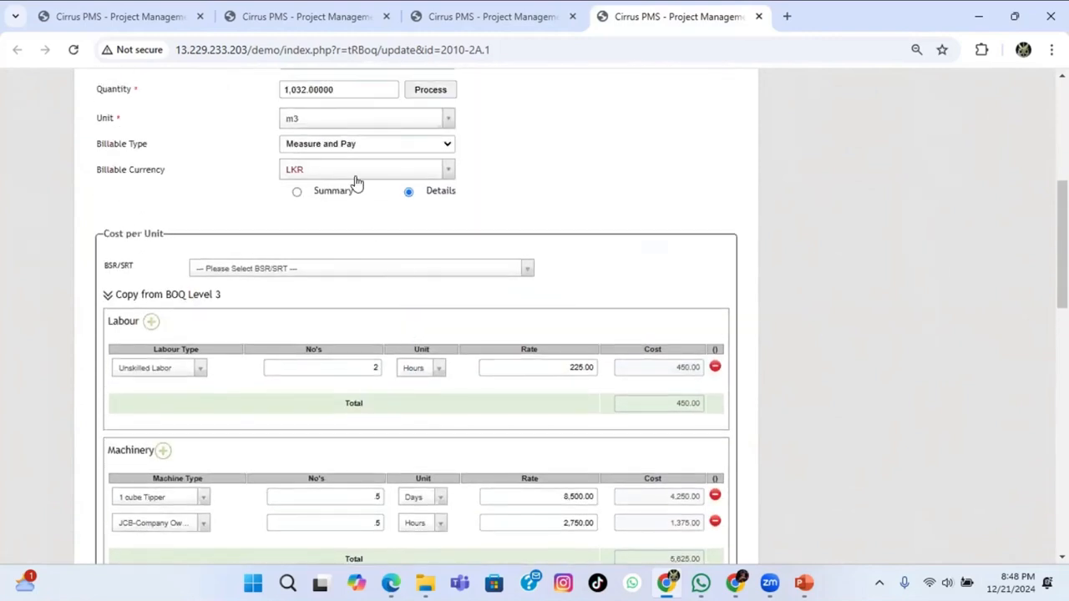
left_click(435, 95)
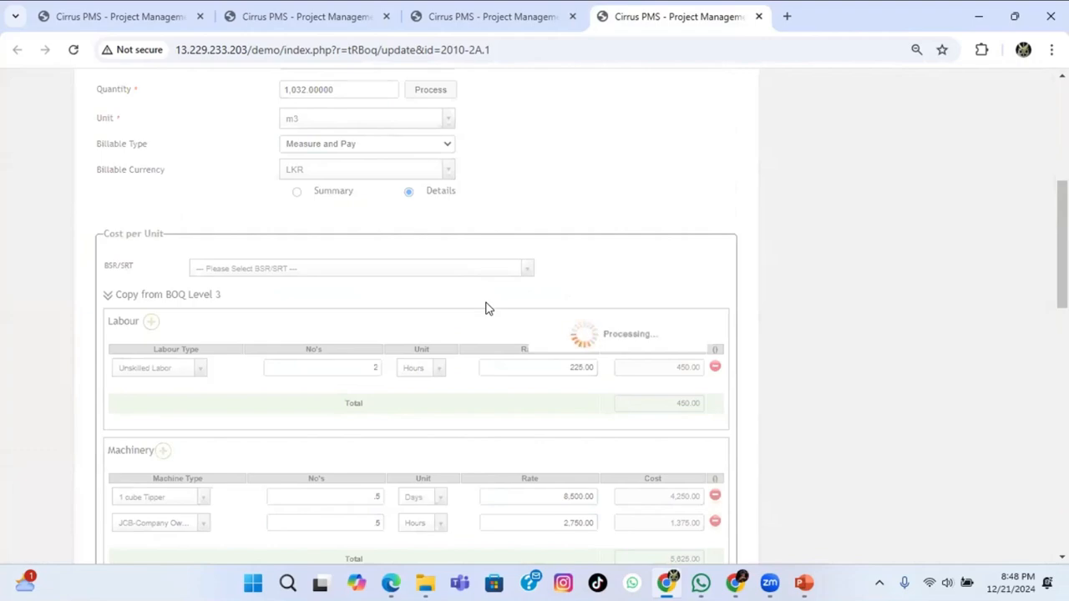
scroll(488, 309, "down", 5)
scroll(489, 309, "down", 7)
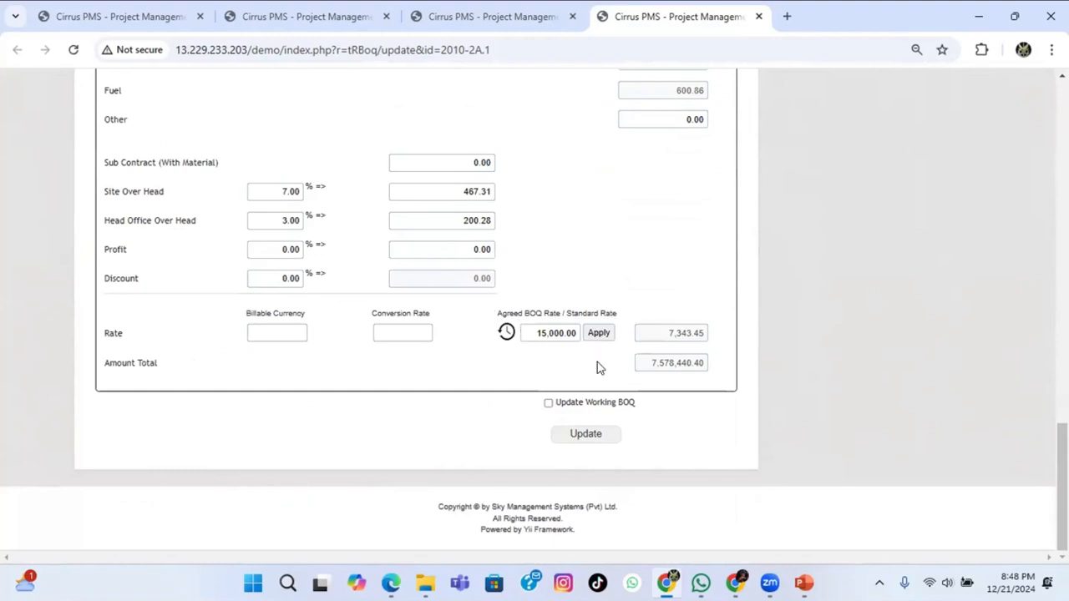
Enable updating of the working BOQ as well, save item 2A.1, and acknowledge the update.
left_click(548, 403)
left_click(585, 436)
left_click(669, 150)
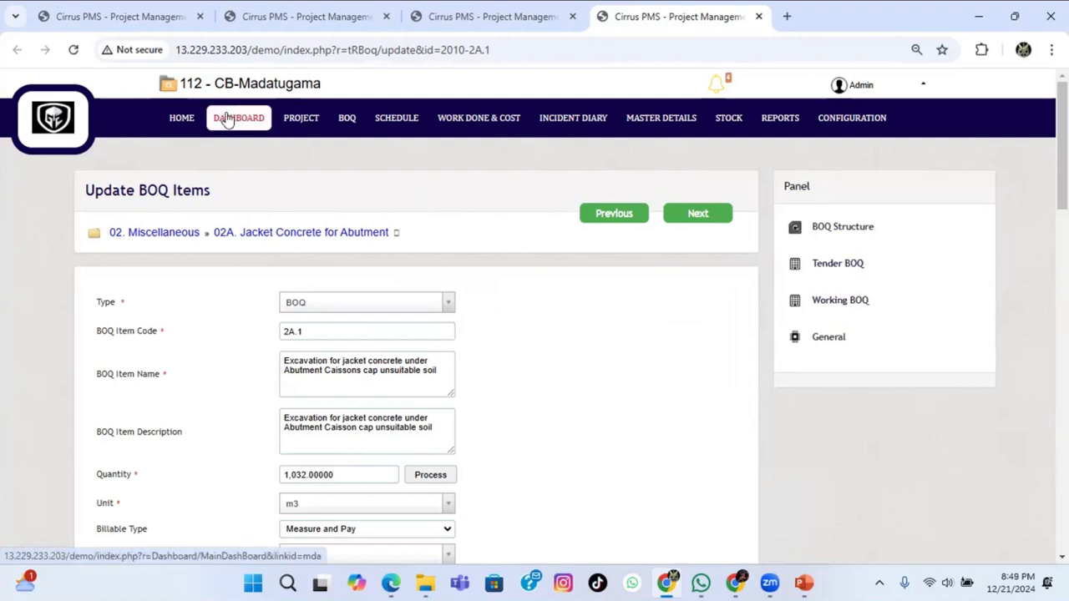
Look through the project list and the BOQ section, and open the CB-Madatugama BOQ level structure.
left_click(299, 118)
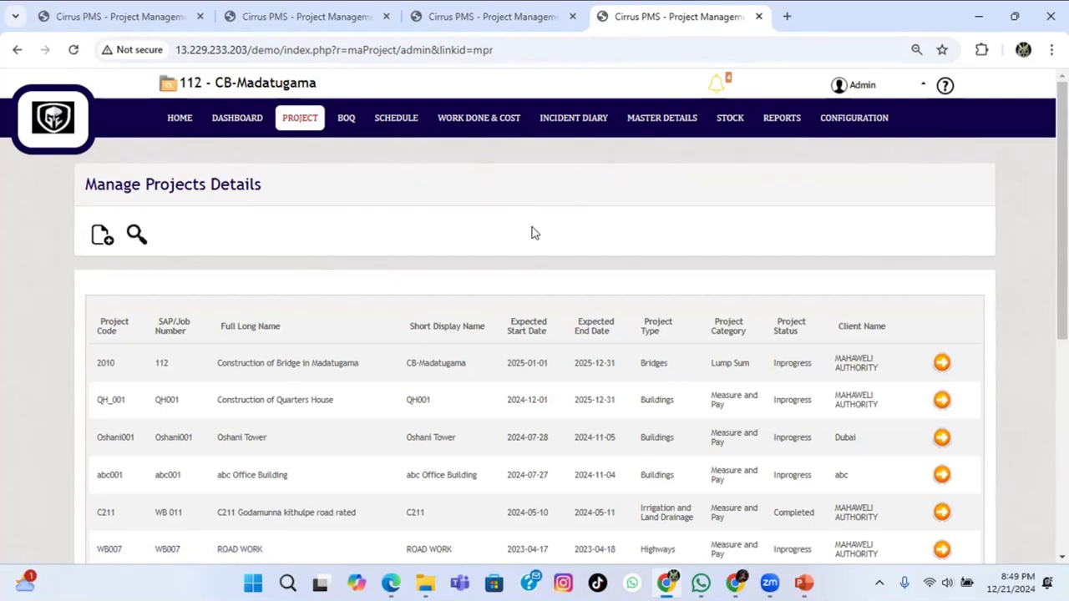
left_click(344, 123)
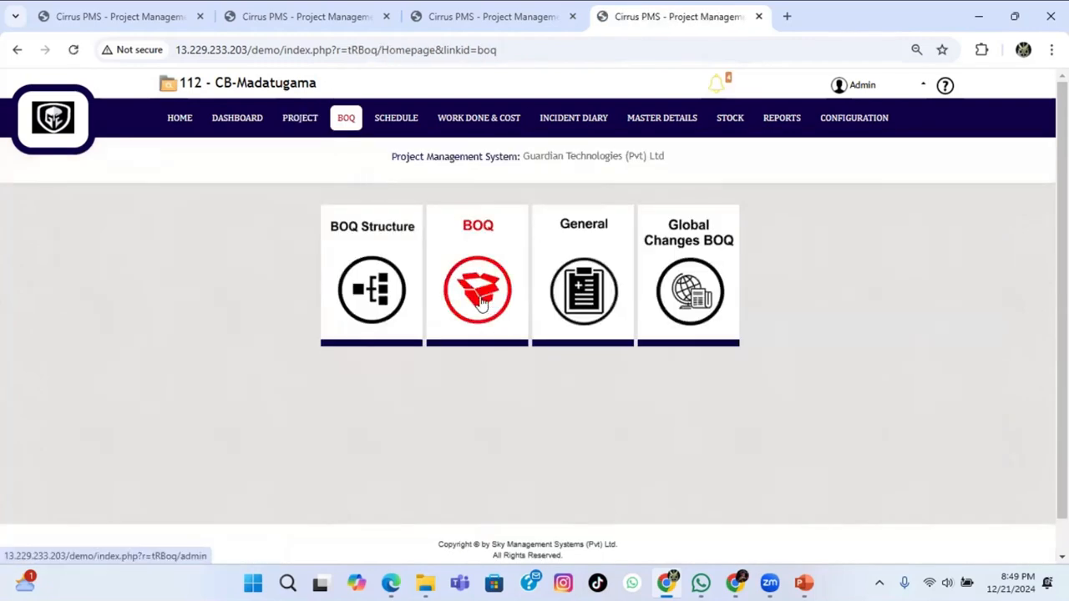
left_click(587, 290)
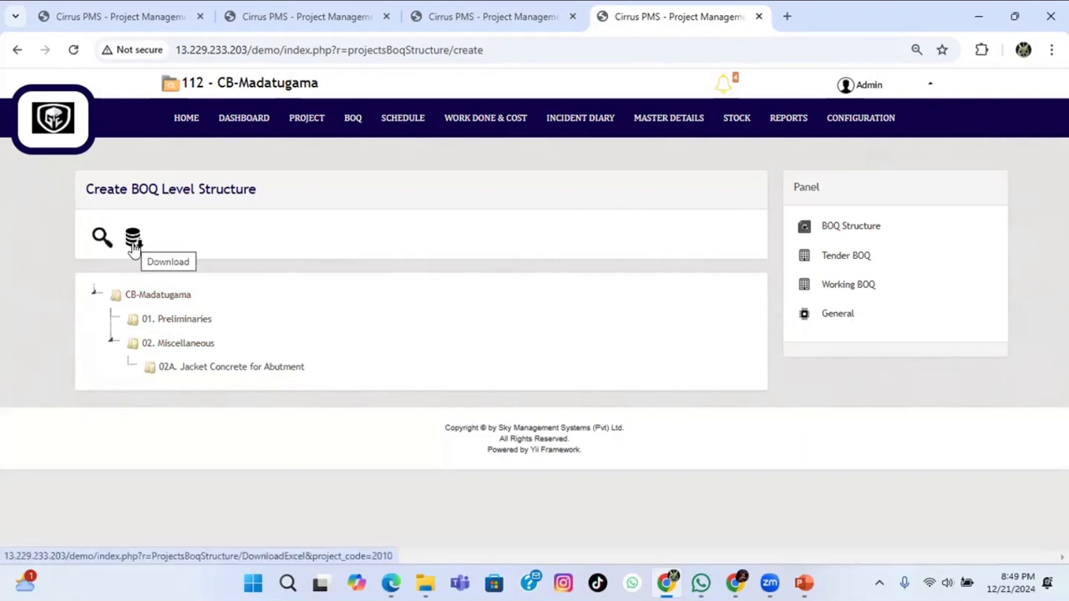
Return to the tender BOQ items, download them as an Excel file, and keep the blocked file BOQLevel3 (2).xls.
left_click(188, 117)
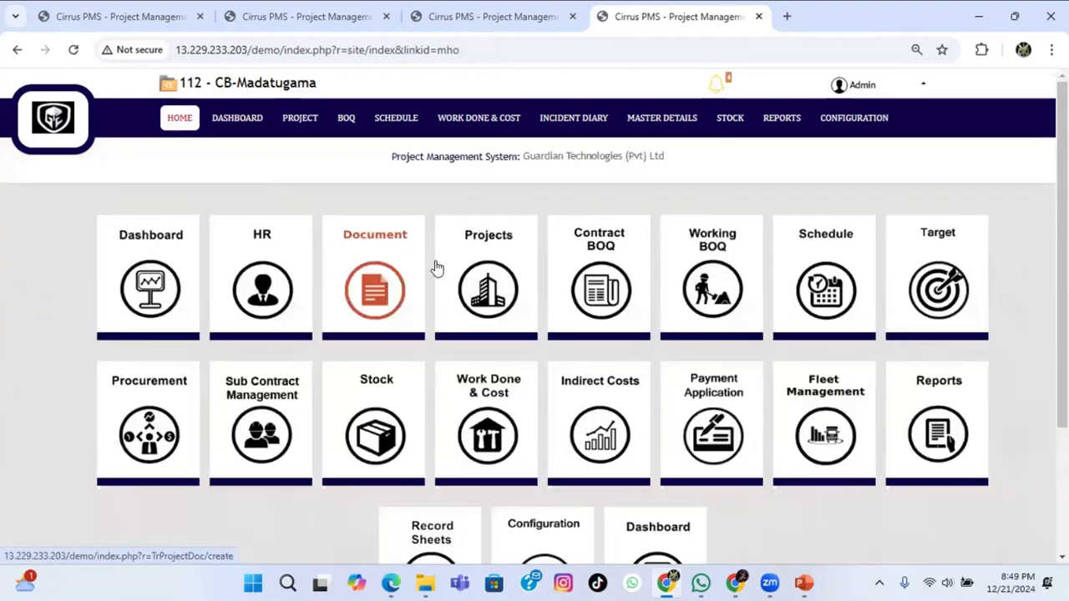
left_click(607, 252)
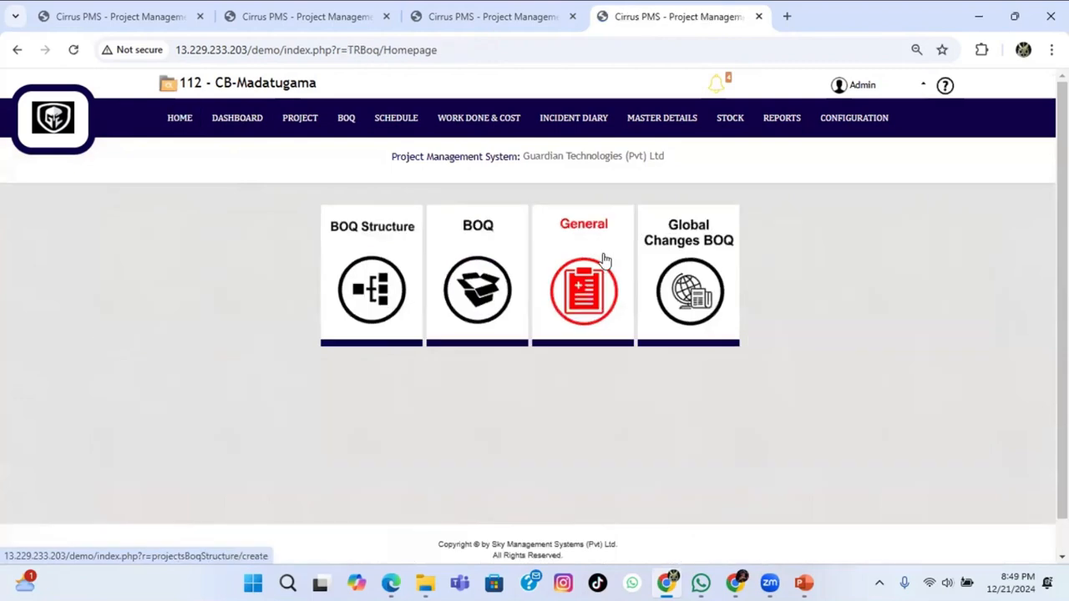
left_click(475, 288)
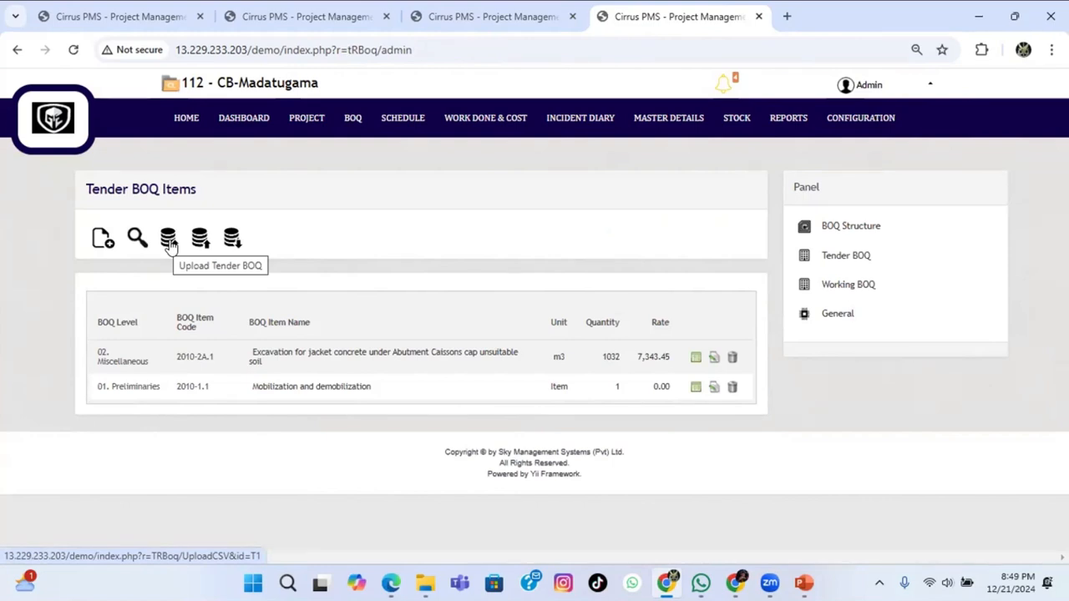
left_click(232, 241)
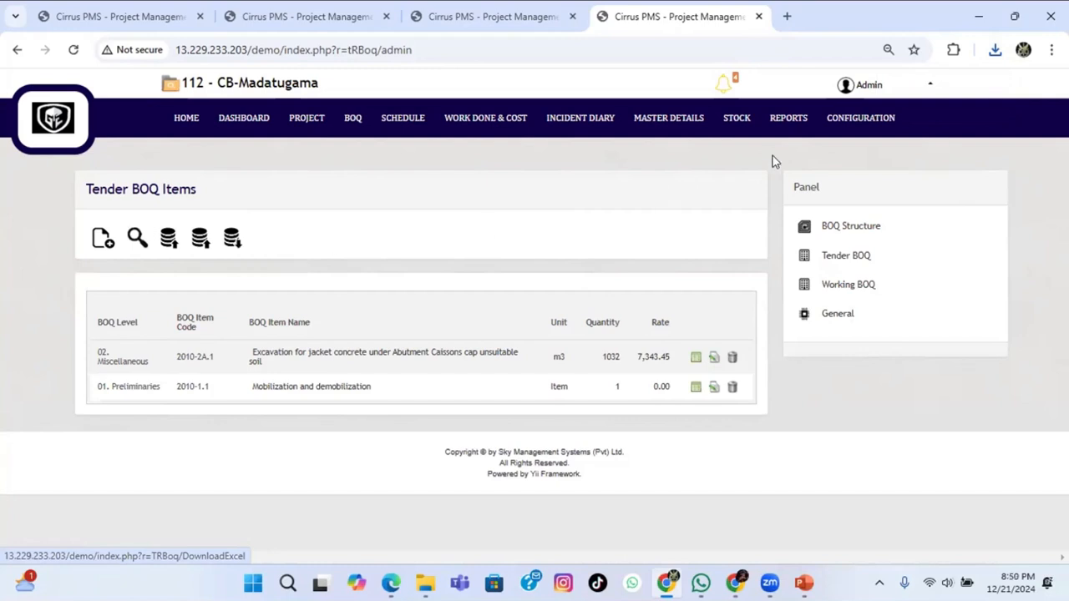
left_click(995, 49)
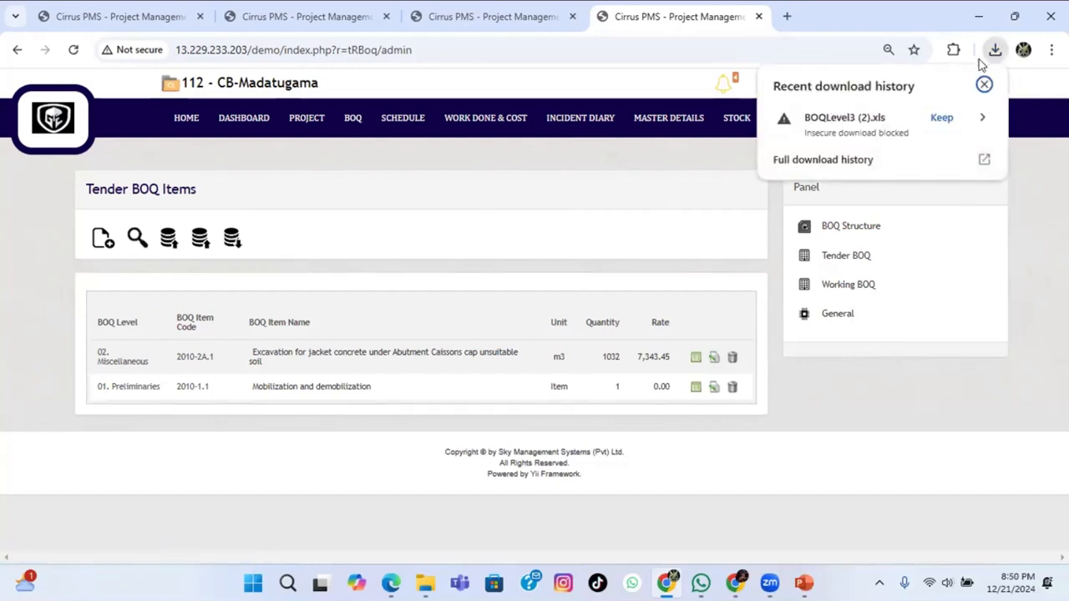
left_click(941, 119)
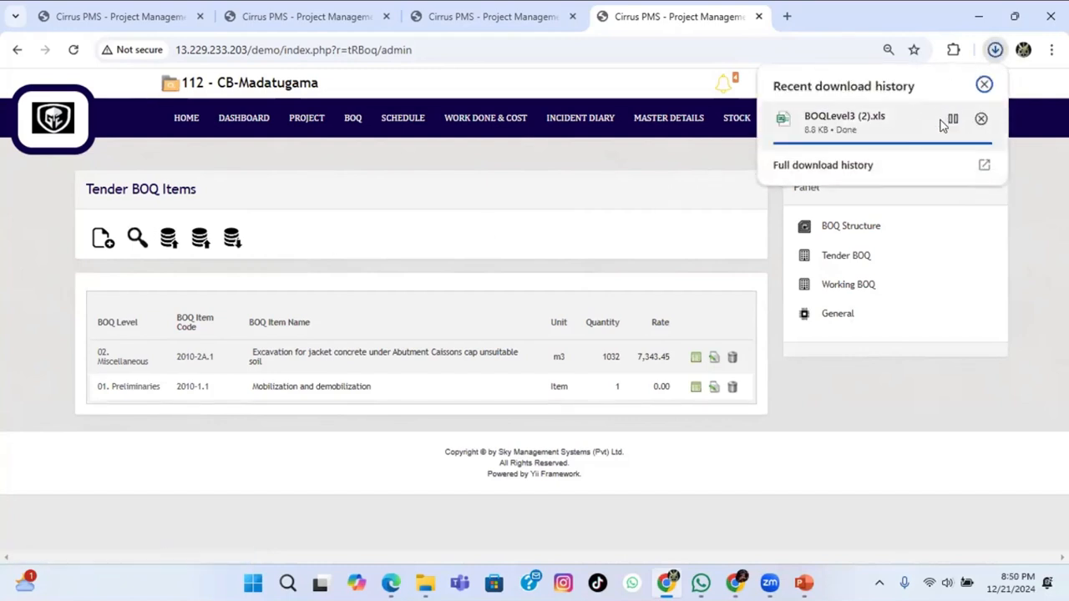
Examine BOQLevel3 (2).xls with the BOQ_Status, Detail_Structure and BOQ_Item_Name columns widened, and close it without saving.
left_click(824, 121)
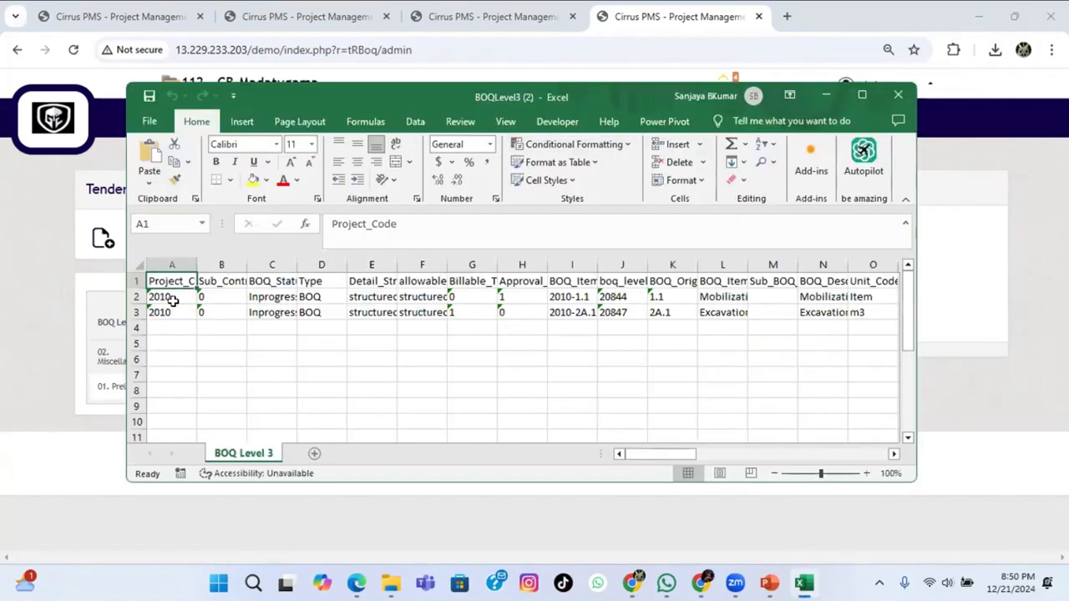
left_click_drag(297, 266, 338, 266)
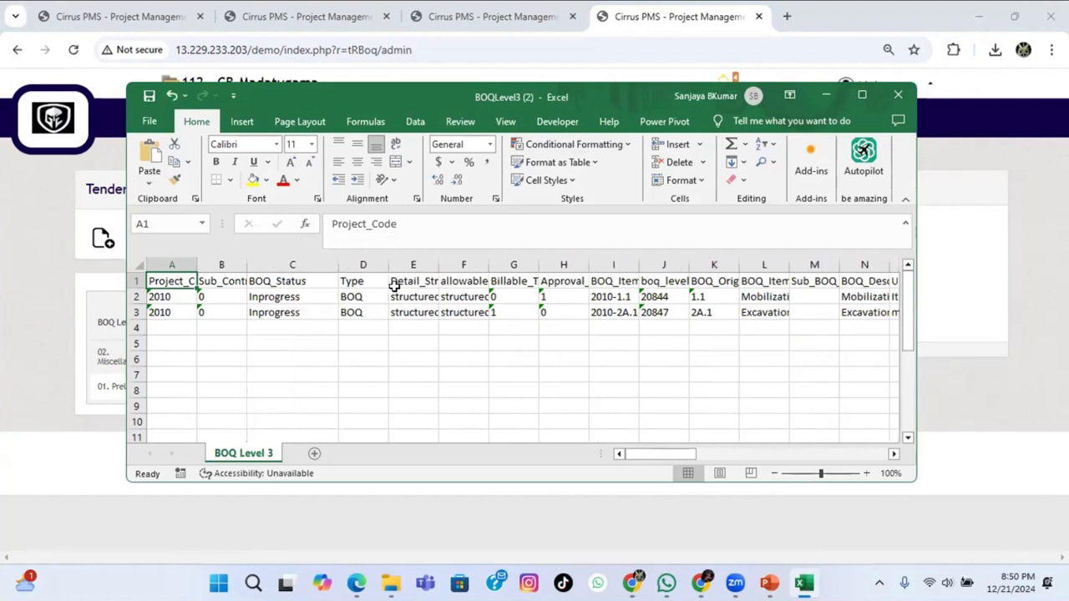
left_click_drag(446, 264, 525, 265)
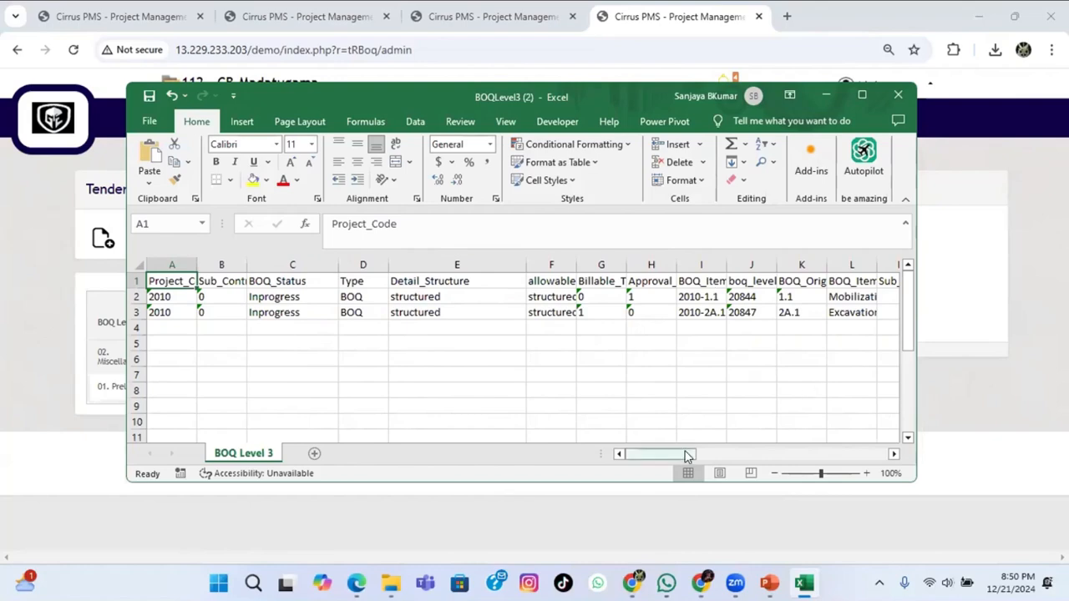
left_click_drag(686, 452, 714, 454)
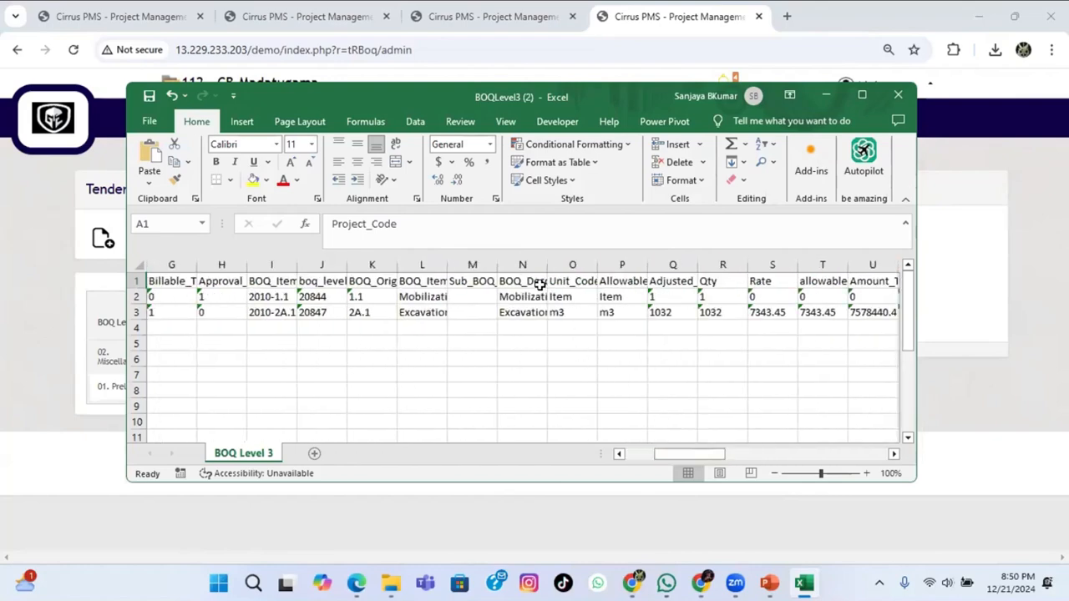
left_click_drag(448, 260, 571, 265)
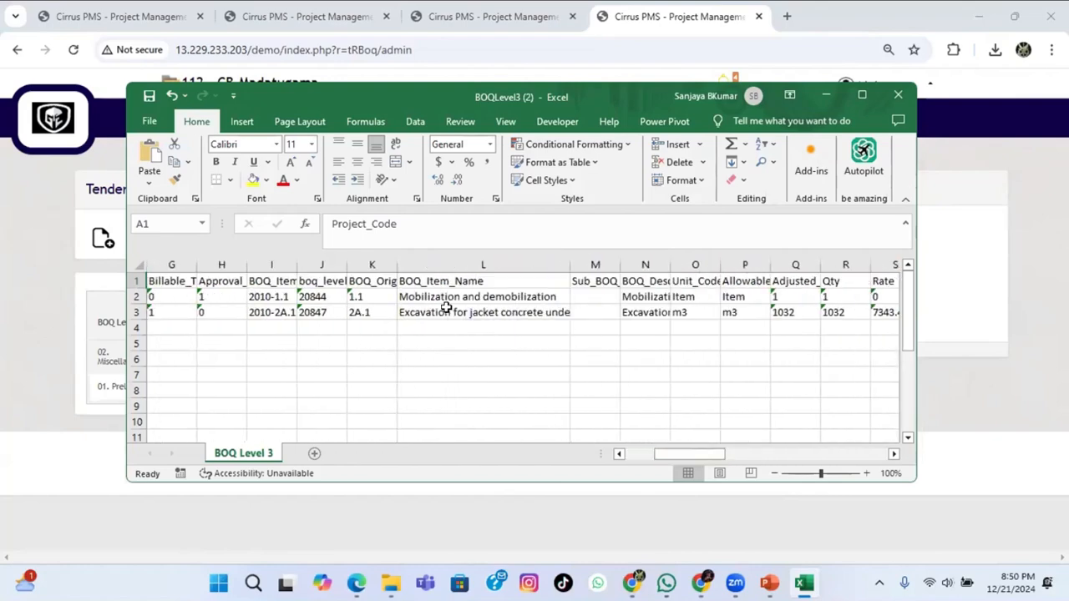
left_click(437, 310)
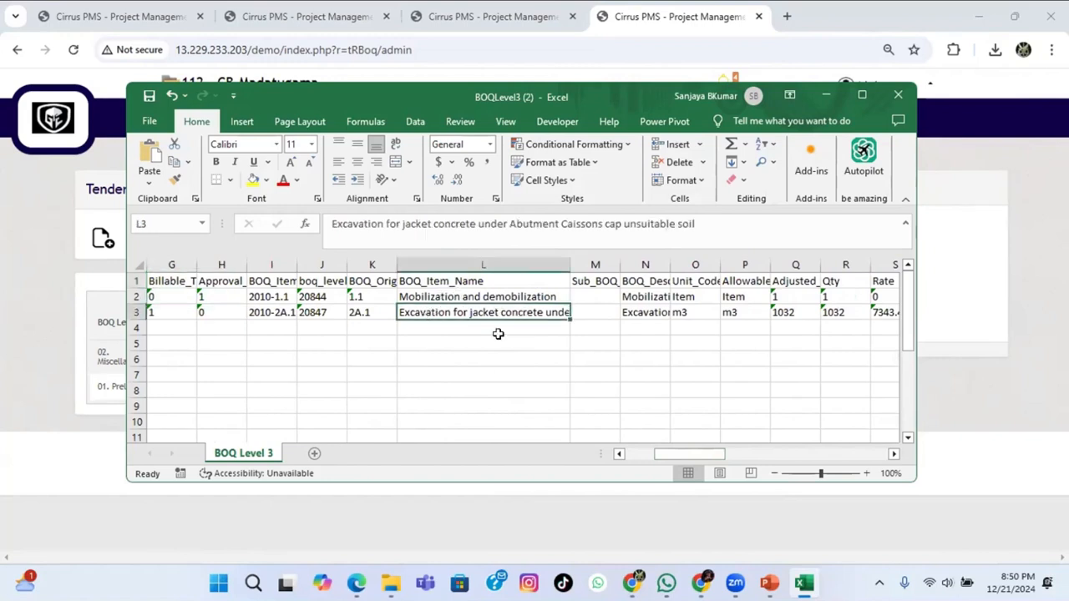
left_click(896, 93)
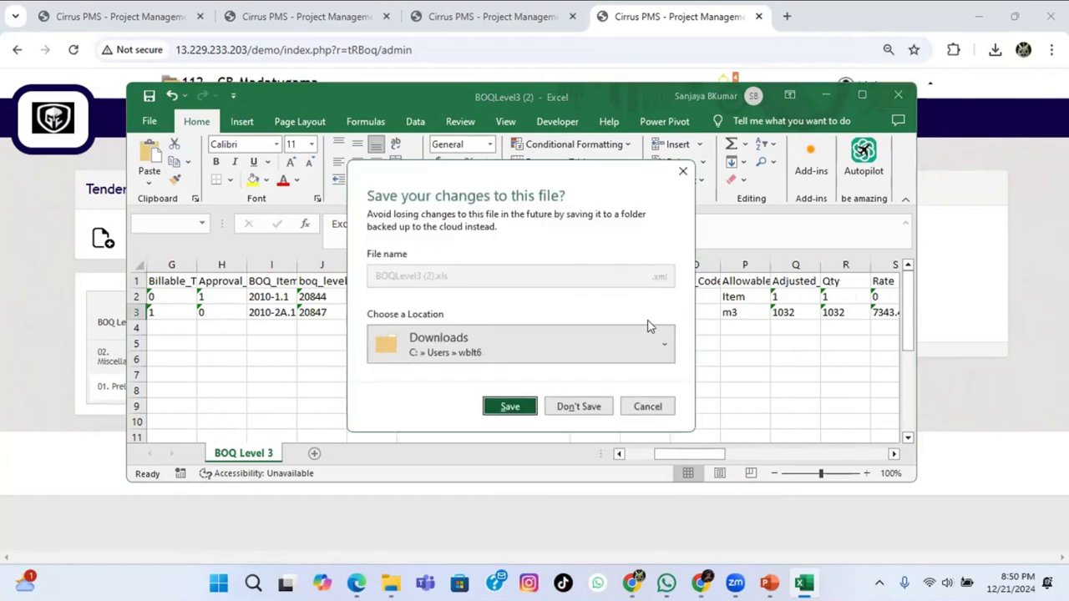
left_click(584, 406)
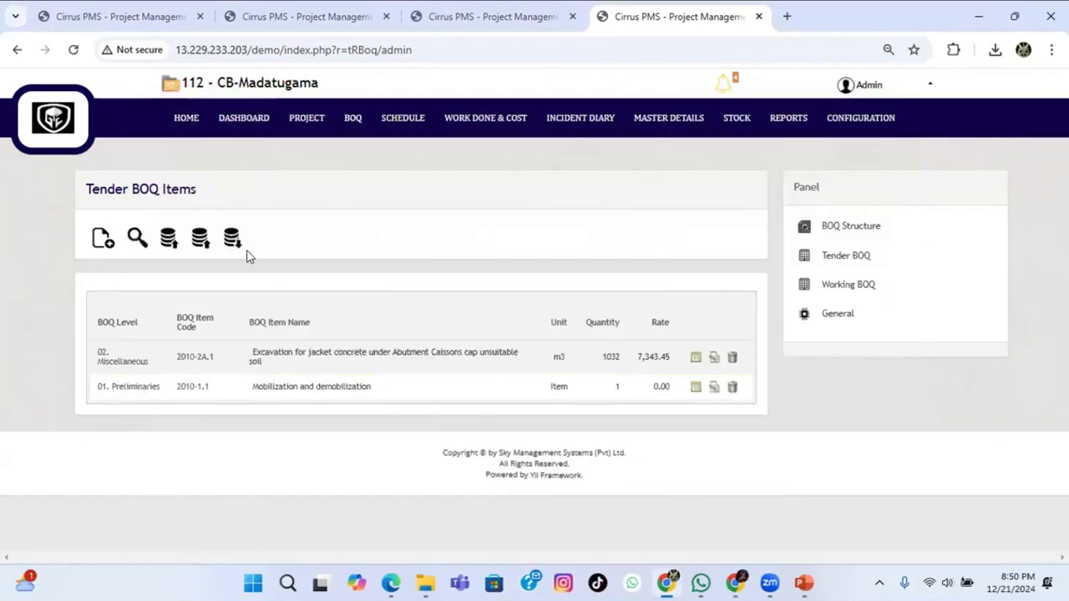
Download the CSV template for the tender BOQ upload and open BOQTemplate (2).csv in Excel.
left_click(169, 240)
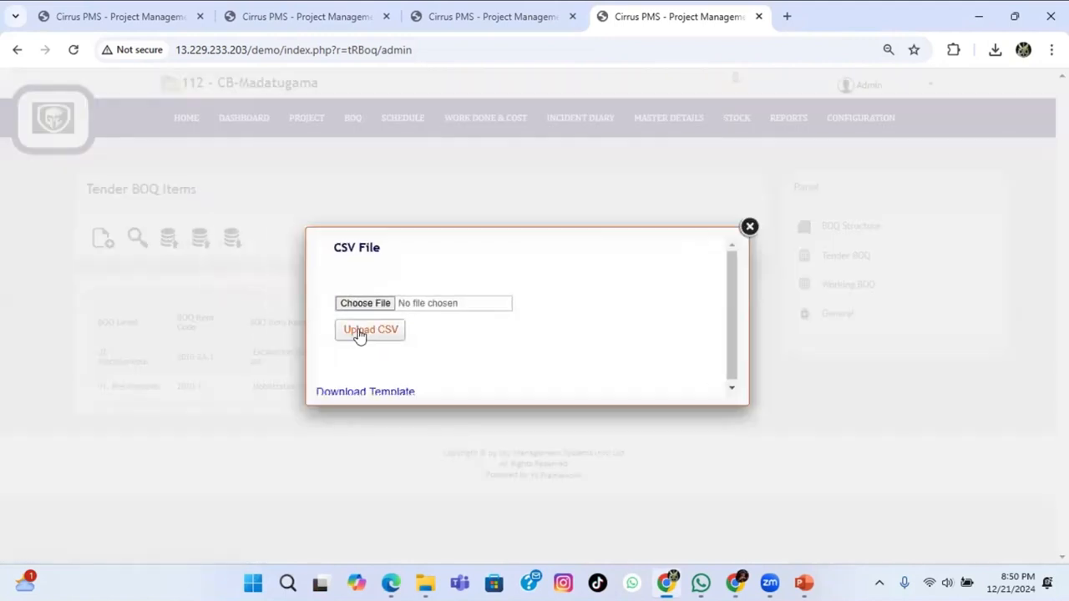
left_click(364, 394)
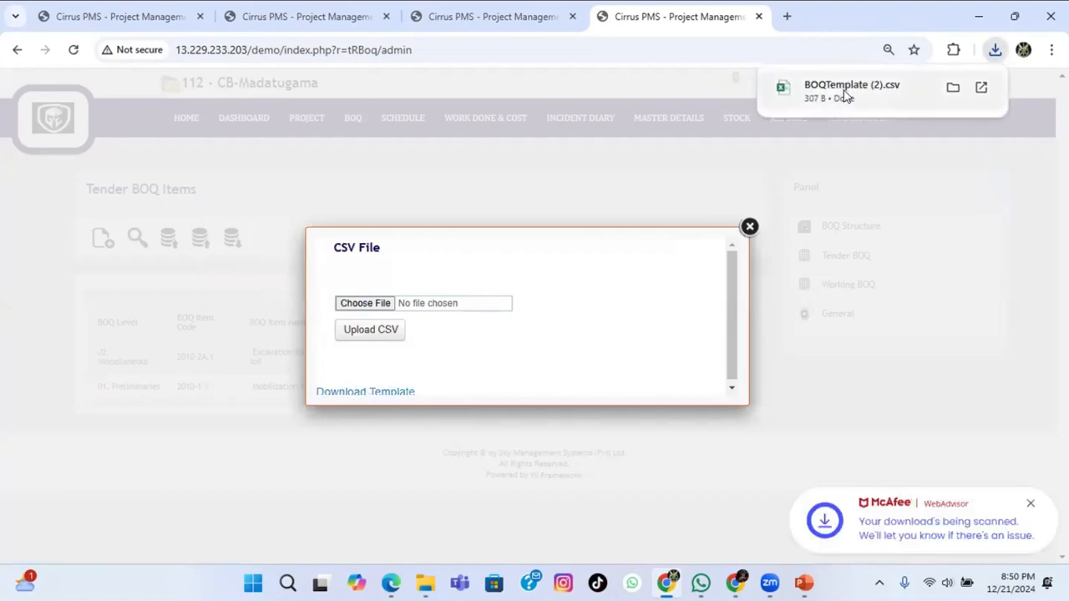
left_click(851, 92)
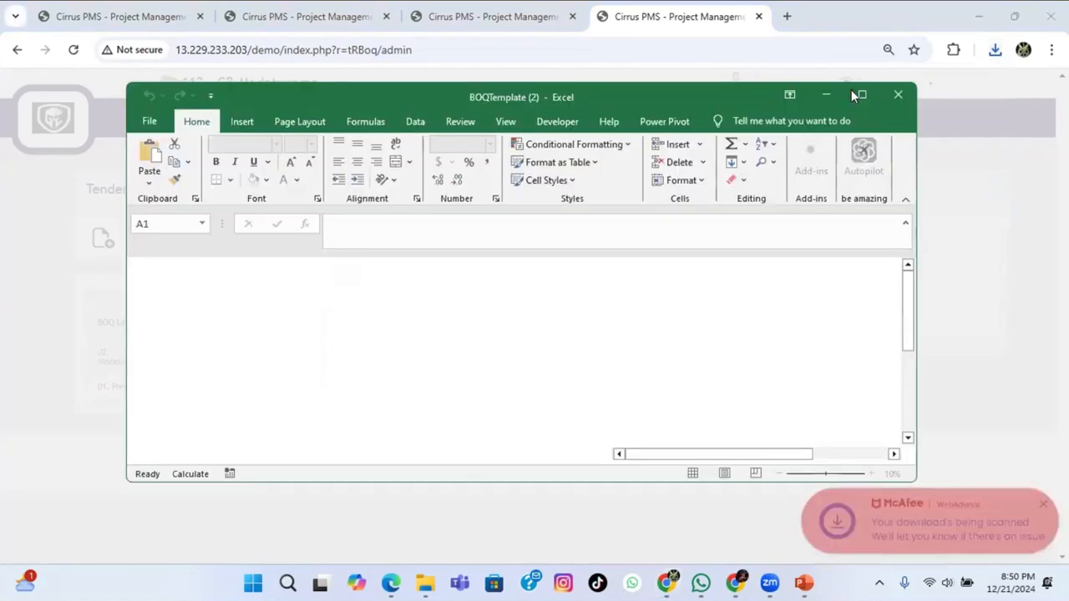
Maximize the BOQ template window and widen column A to fit the full project_code heading.
left_click(861, 94)
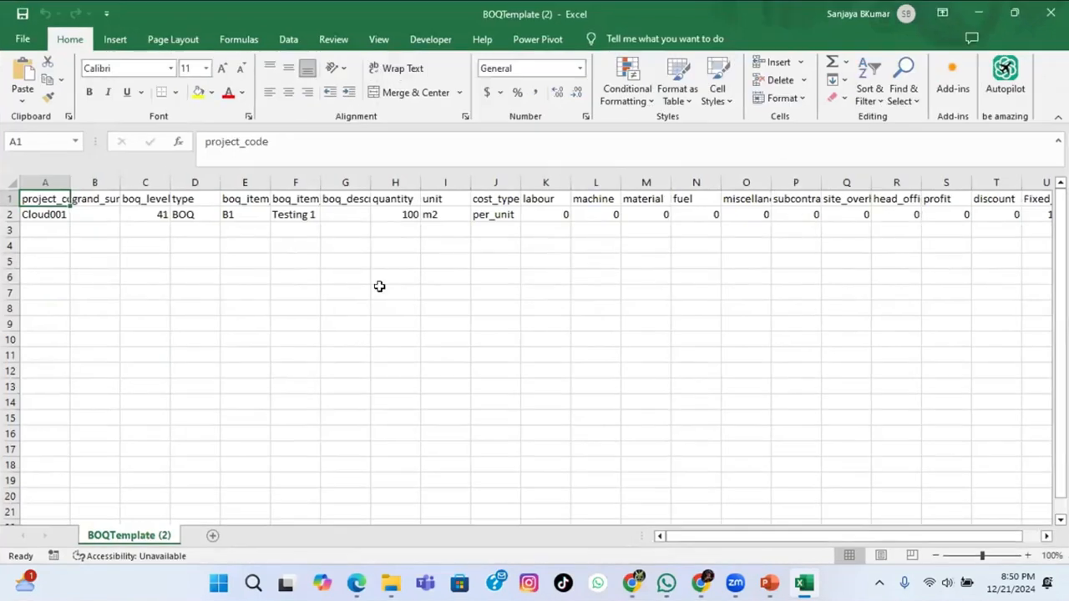
left_click(51, 231)
left_click_drag(70, 182, 89, 183)
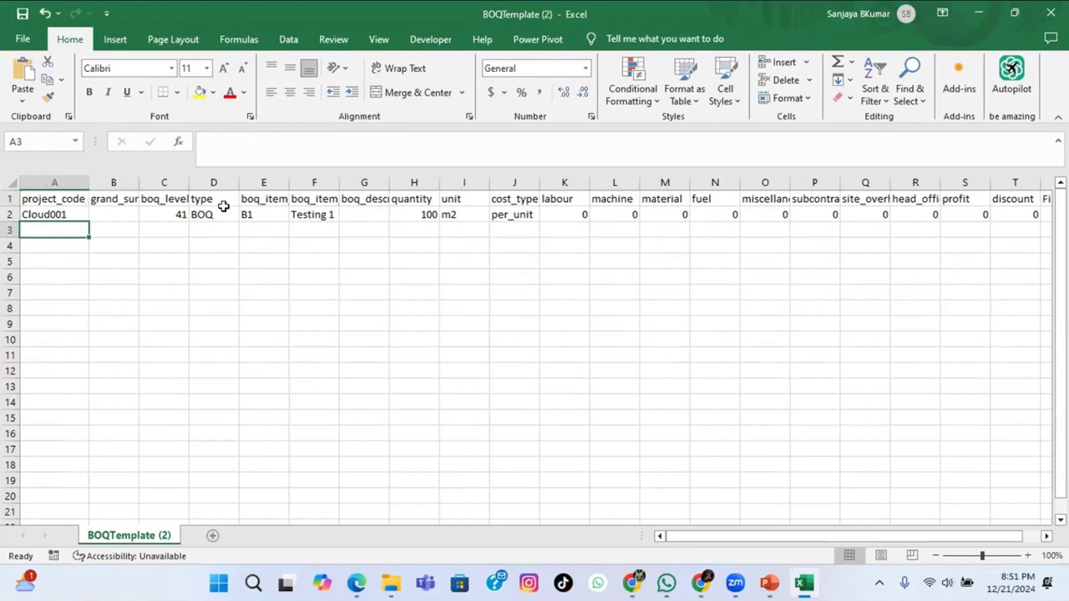
Widen the truncated template columns up to cost_type, and fill per_unit under cost_type and BOQ under type down to row 12.
left_click_drag(190, 180, 256, 180)
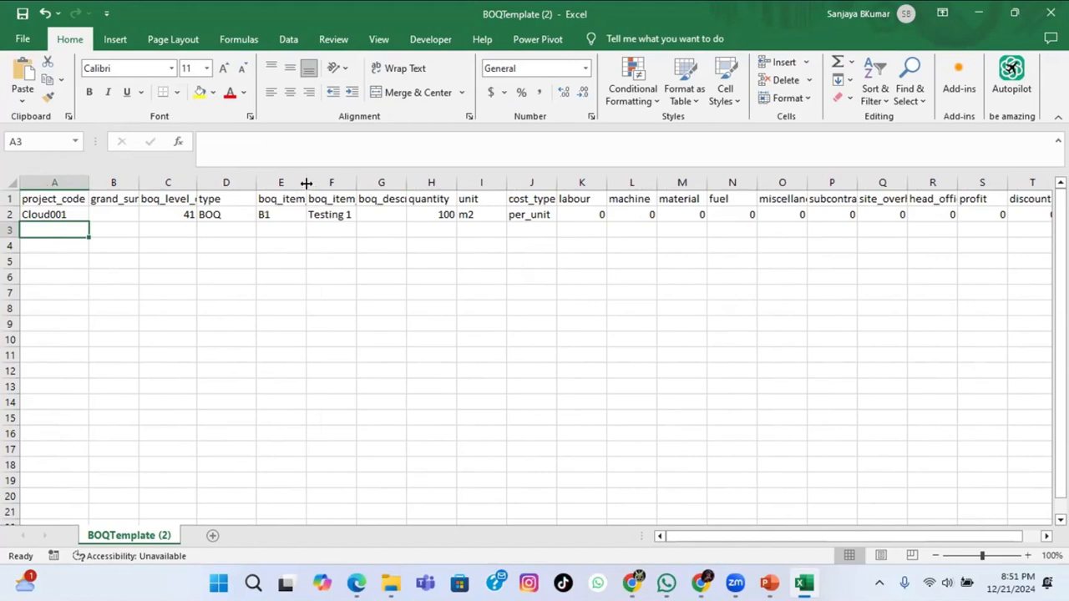
left_click_drag(355, 179, 683, 180)
left_click(657, 215)
left_click_drag(683, 222, 690, 377)
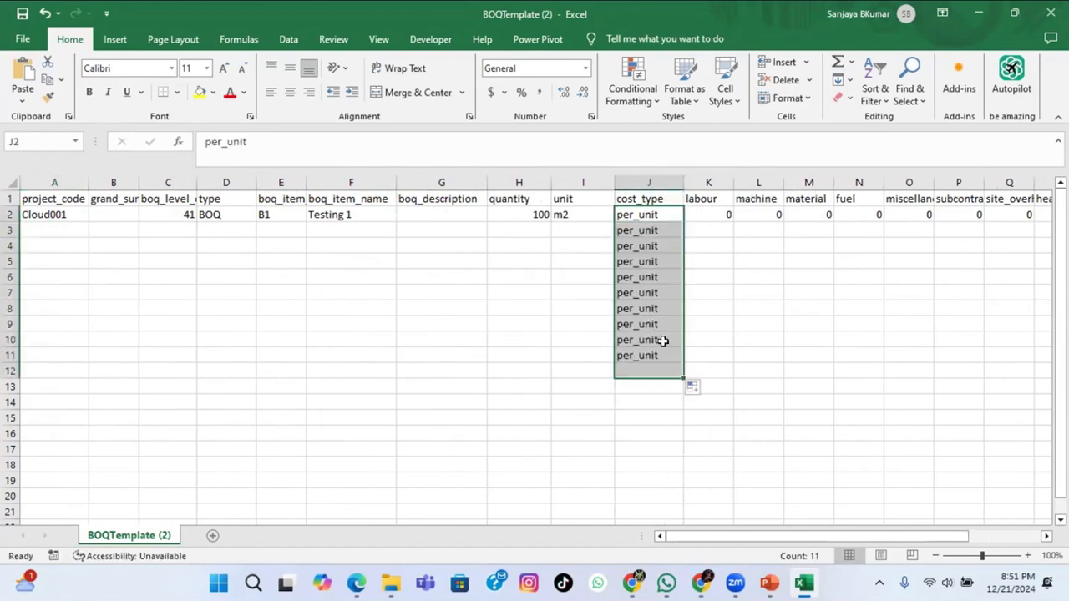
left_click(212, 215)
left_click_drag(257, 221, 251, 374)
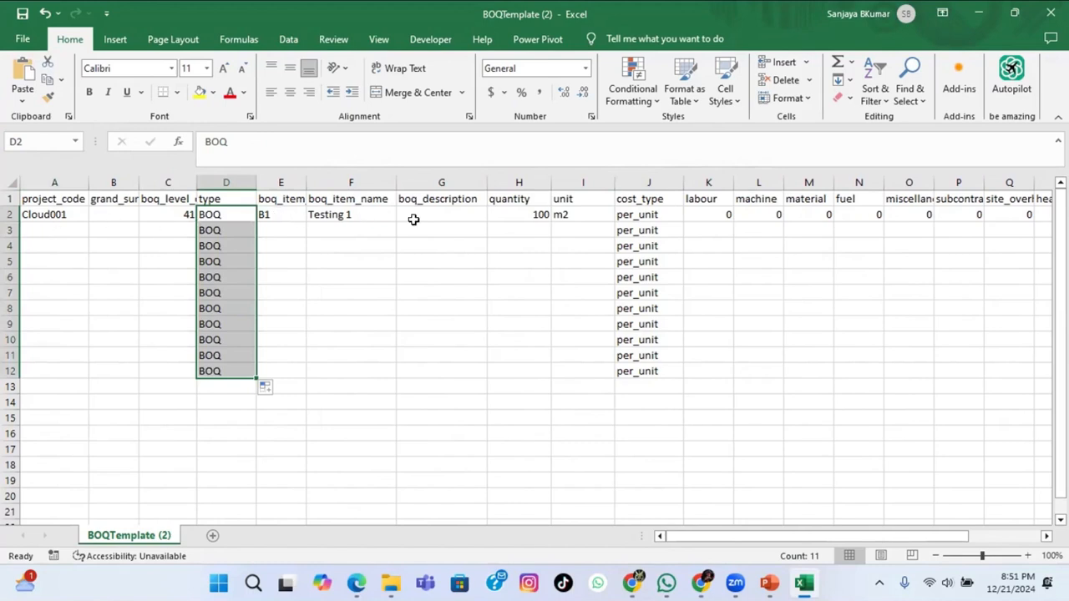
Examine the remaining template columns through Fixed_Rate, and close the file without saving.
left_click(517, 274)
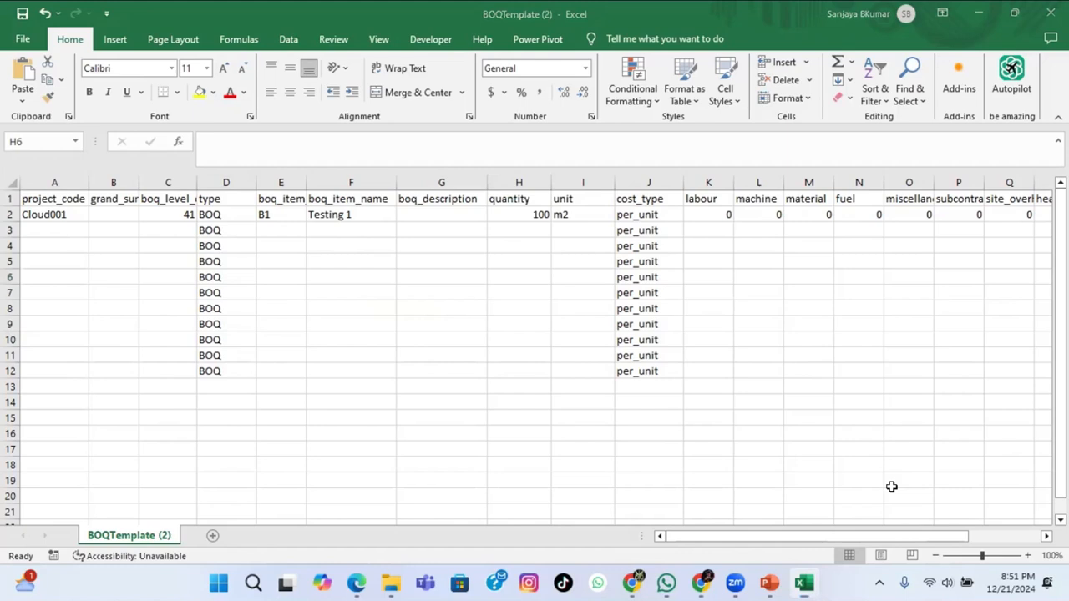
left_click_drag(926, 539, 1014, 541)
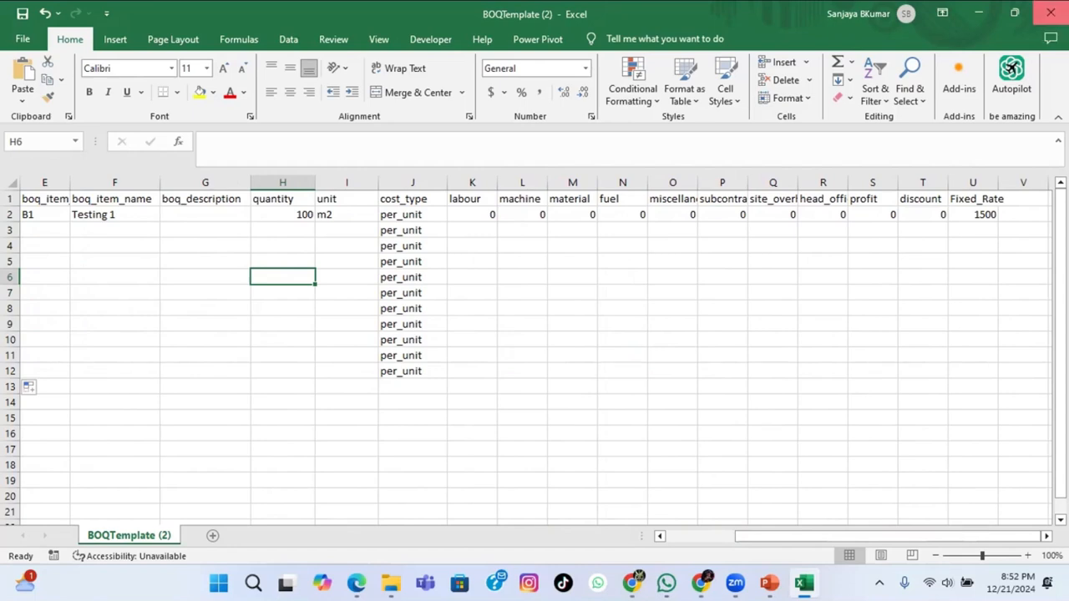
left_click(1051, 13)
left_click(598, 403)
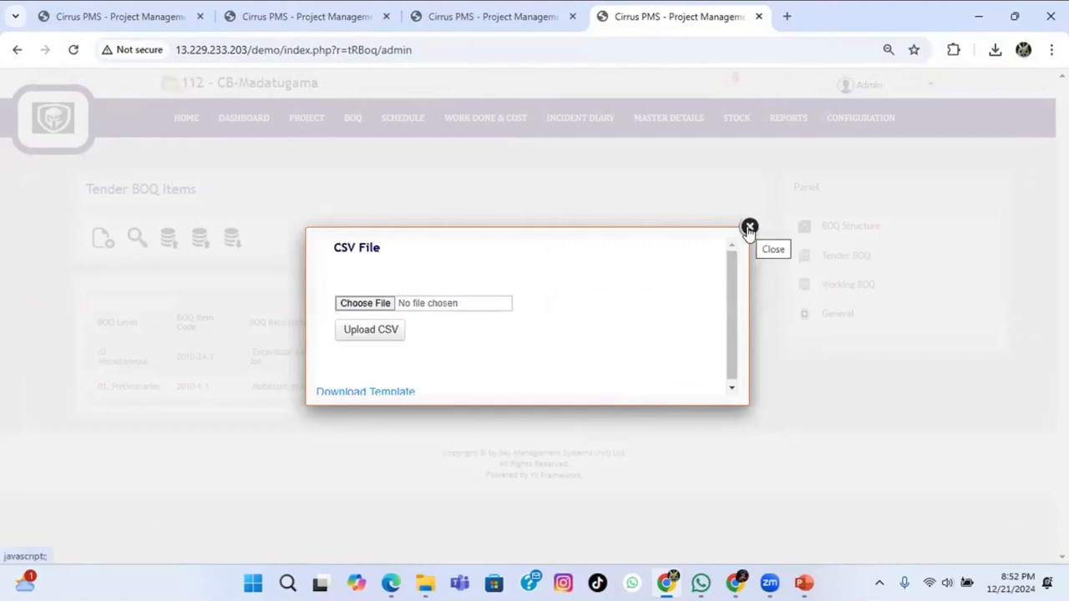
Choose BOQTemplate (2).csv from Downloads as the CSV file for the tender BOQ, and close the dialog without uploading it.
left_click(373, 306)
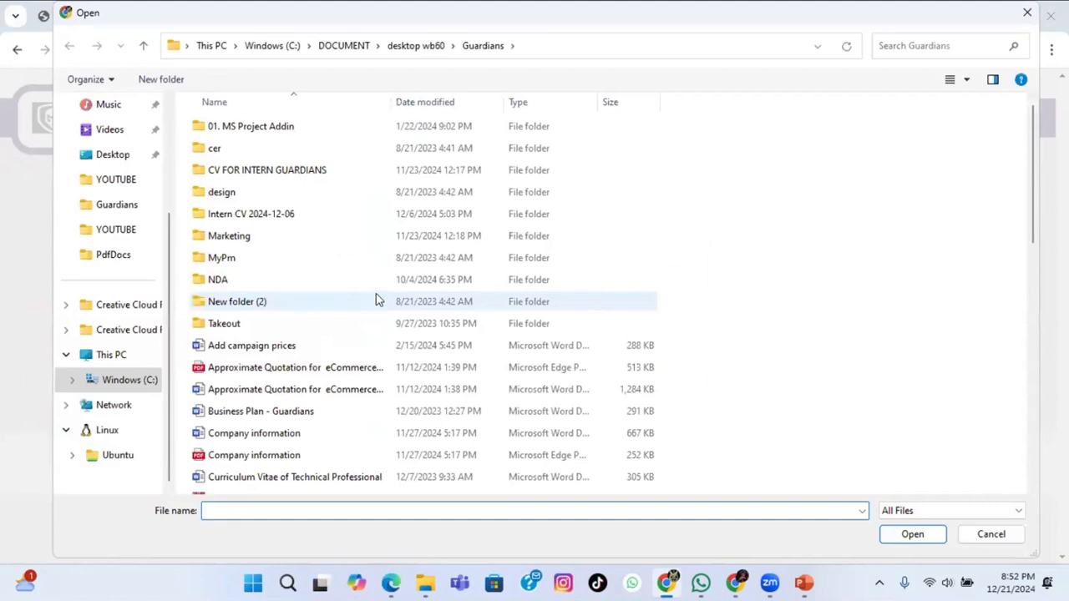
scroll(124, 167, "up", 3)
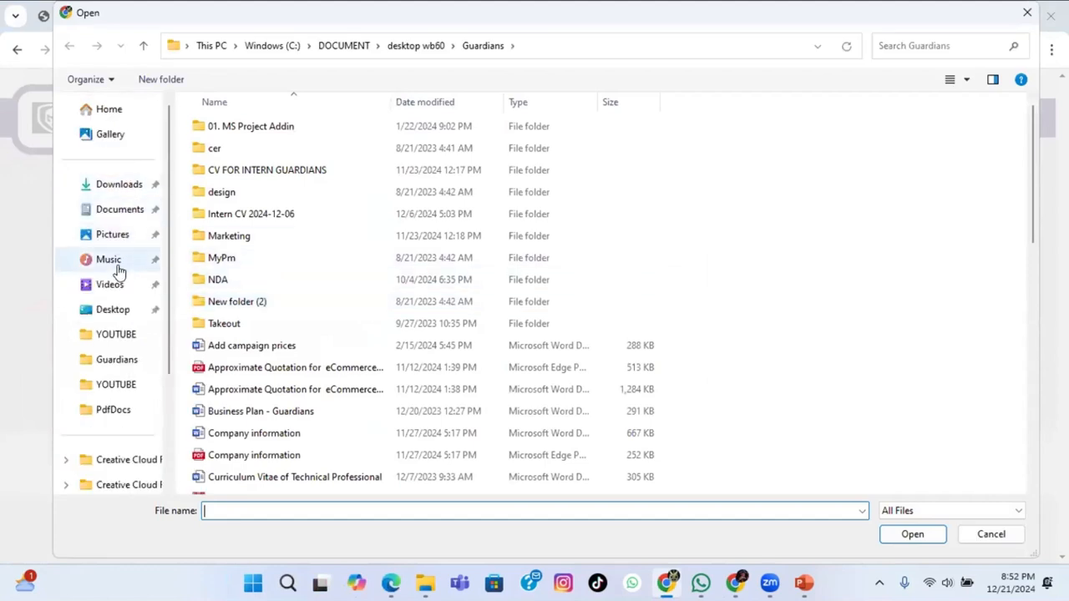
left_click(124, 184)
left_click(235, 161)
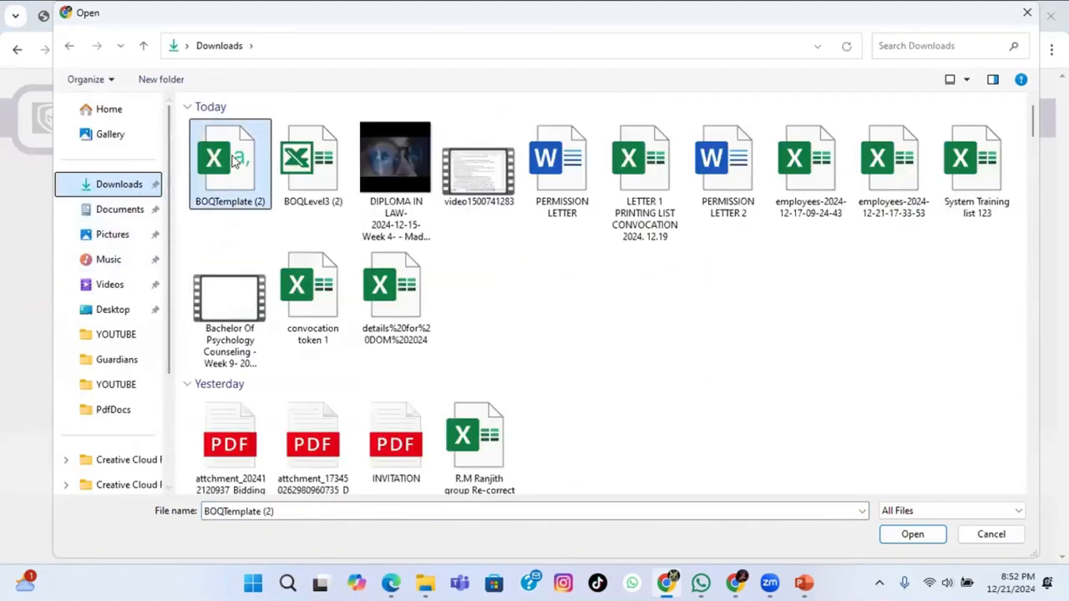
double_click(235, 161)
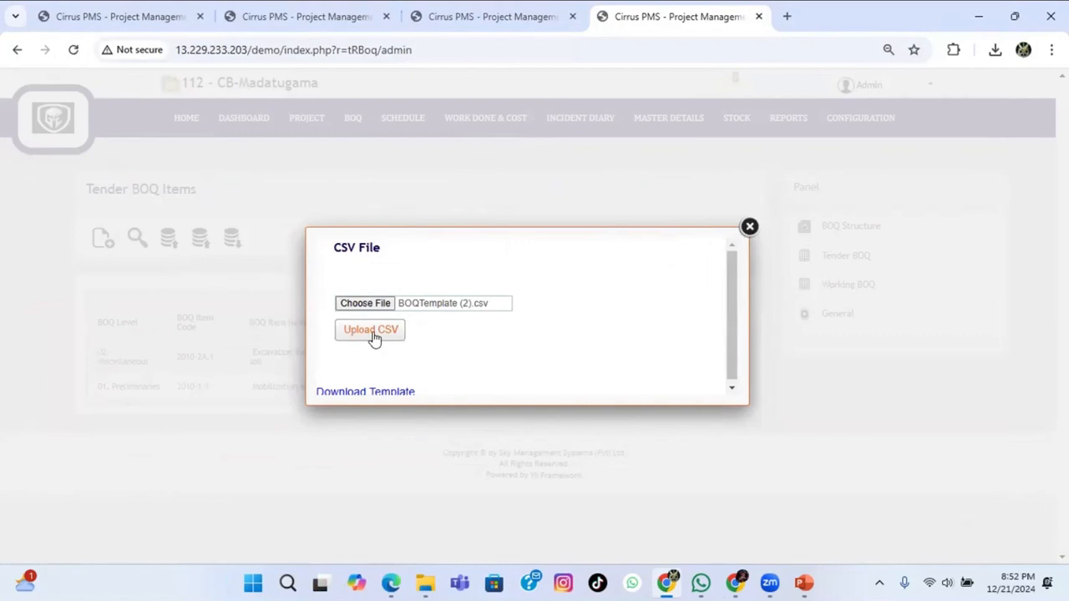
left_click(749, 227)
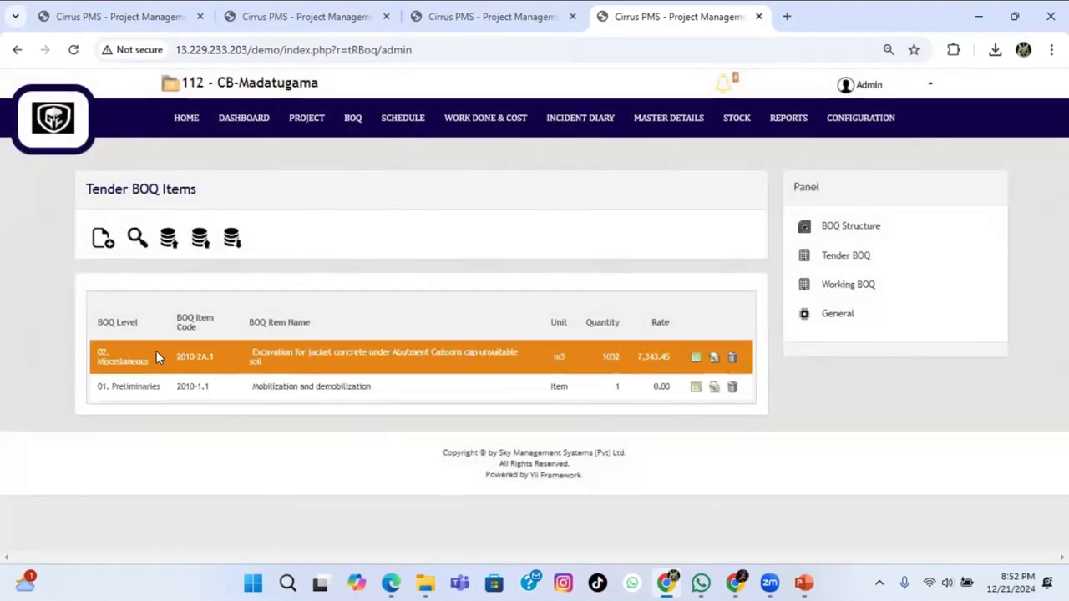
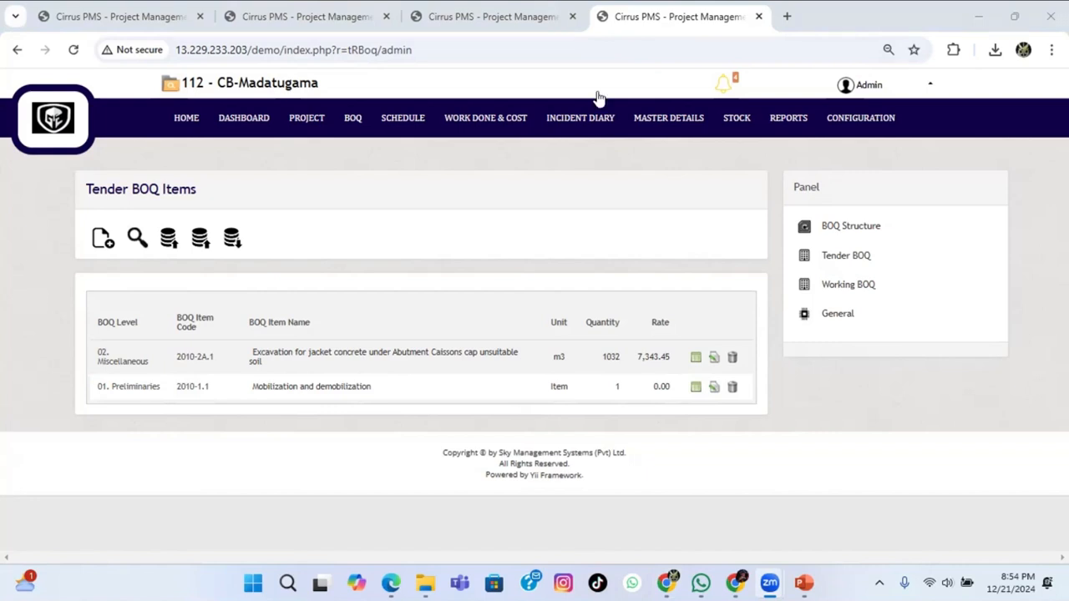
Reopen BOQTemplate (2).csv from the browser's recent downloads.
left_click(640, 21)
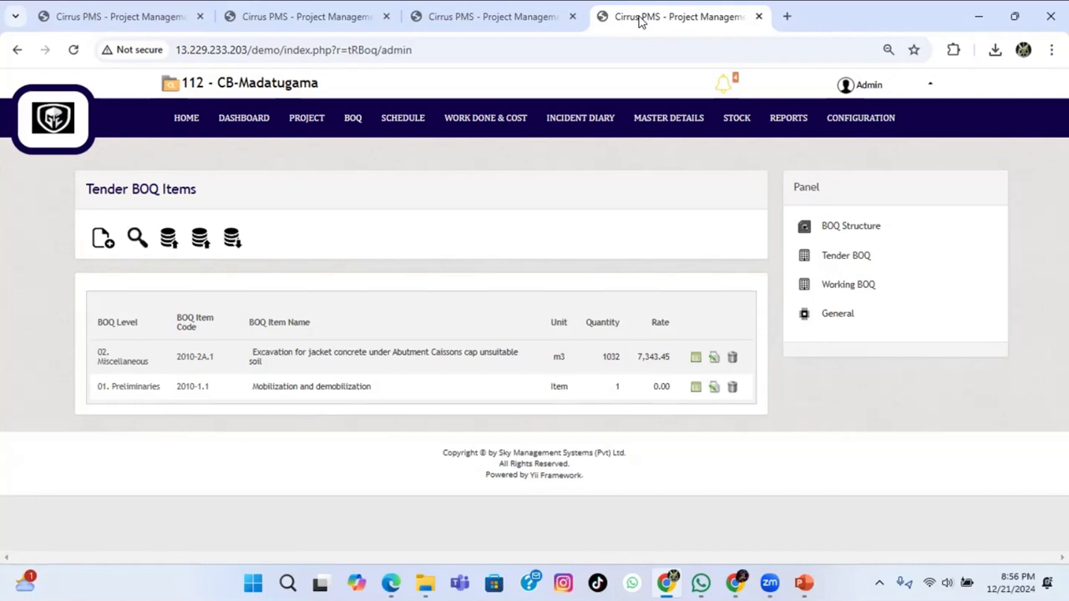
left_click(996, 52)
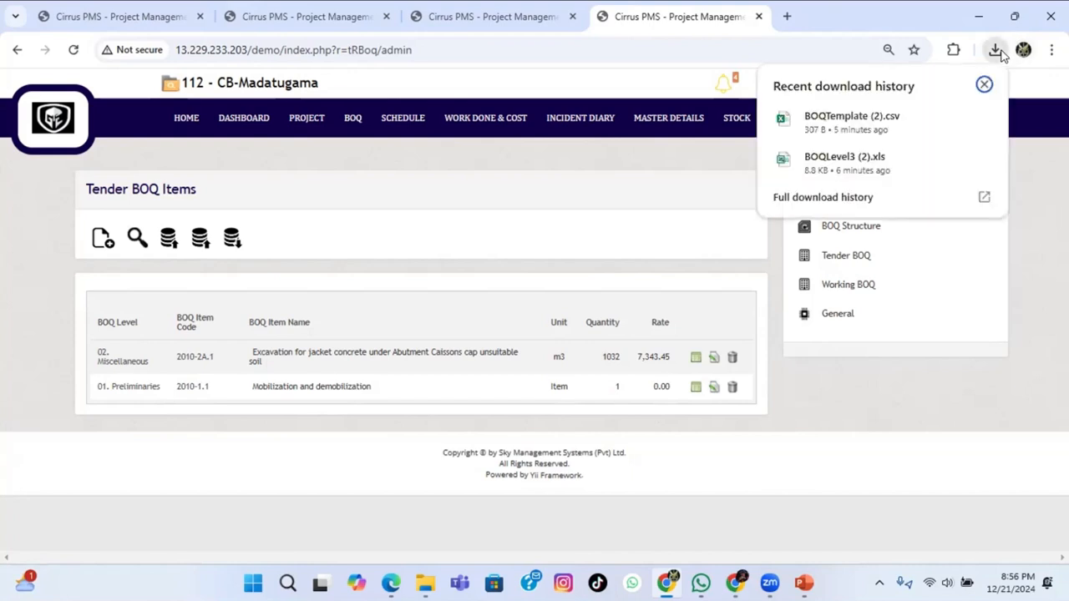
left_click(887, 131)
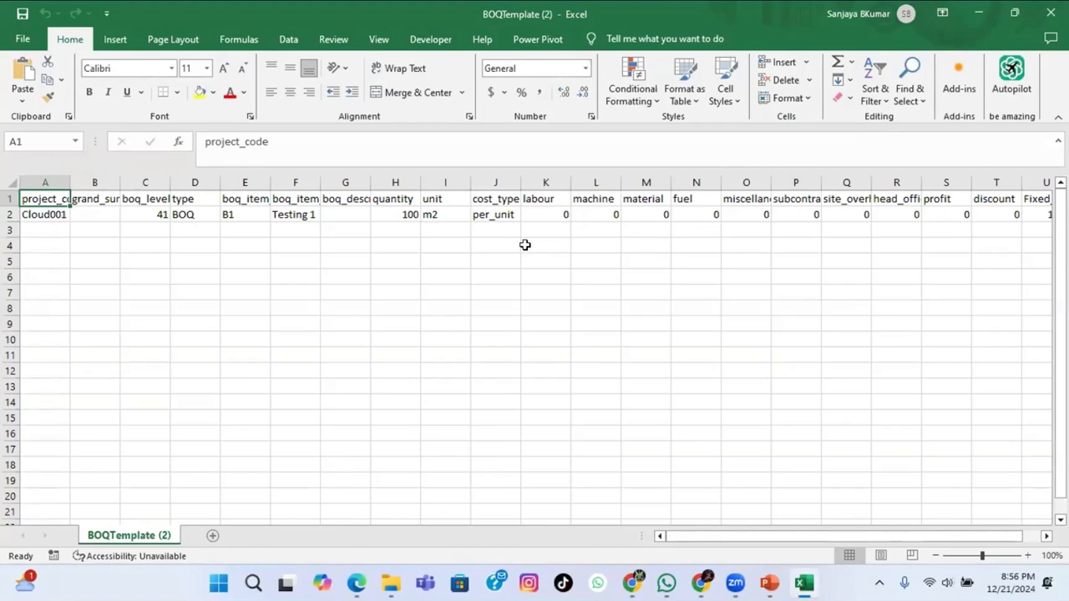
Examine the cost columns of the template's sample row, from labour and machine through profit, discount and Fixed_Rate.
left_click(543, 216)
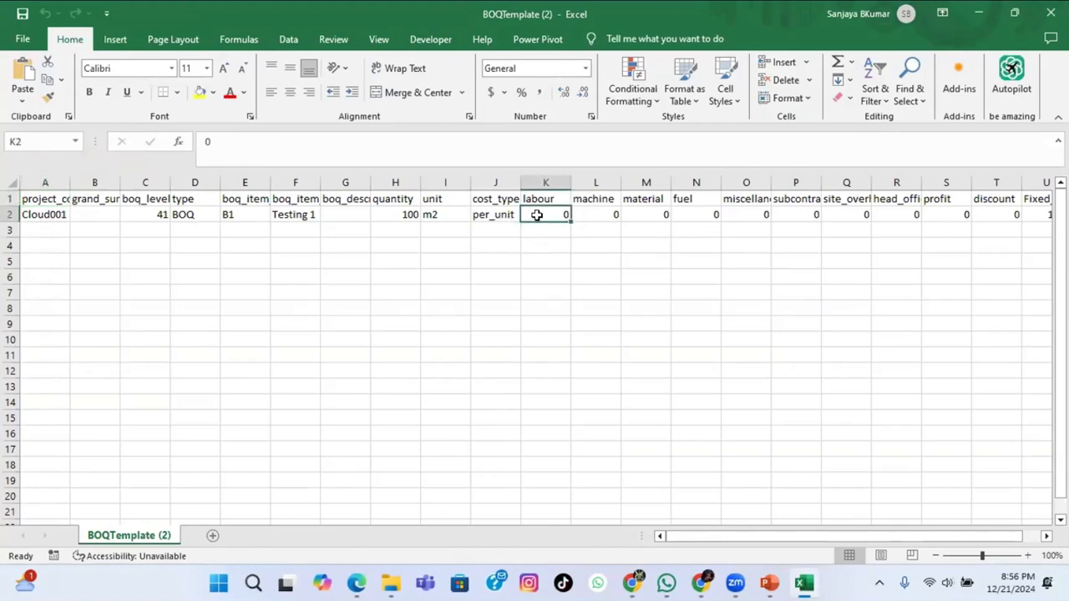
left_click(507, 222)
left_click(542, 218)
left_click(600, 219)
left_click(635, 215)
left_click(697, 220)
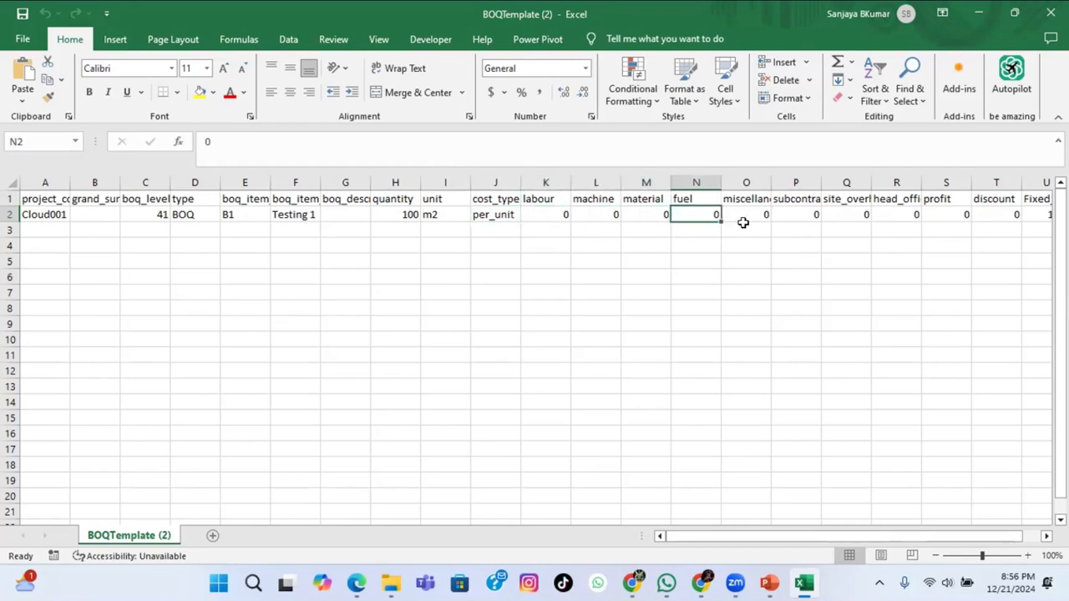
left_click(744, 223)
left_click(785, 220)
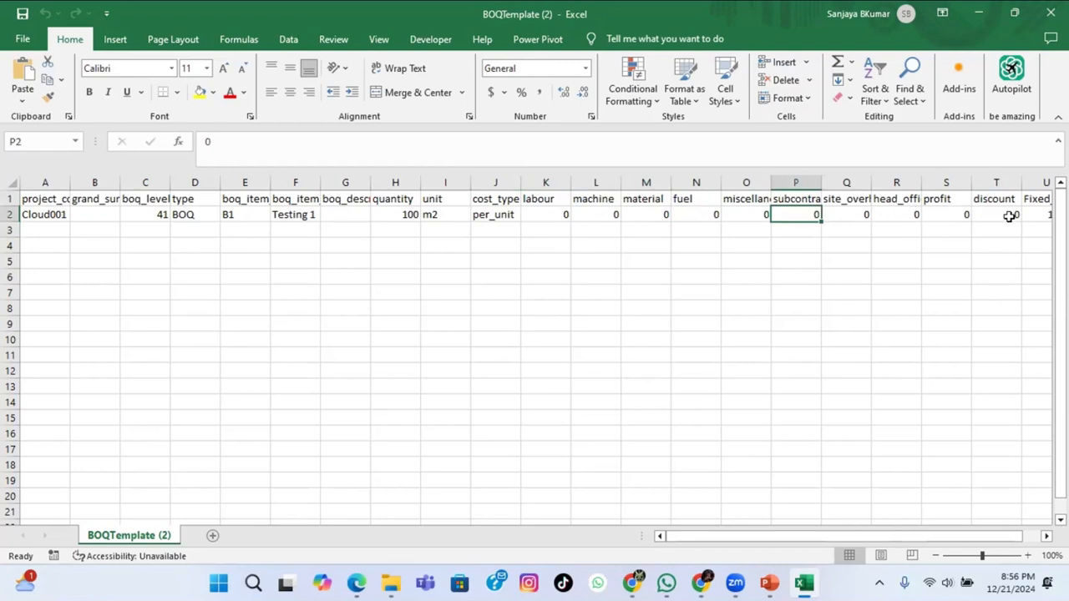
left_click_drag(811, 539, 859, 538)
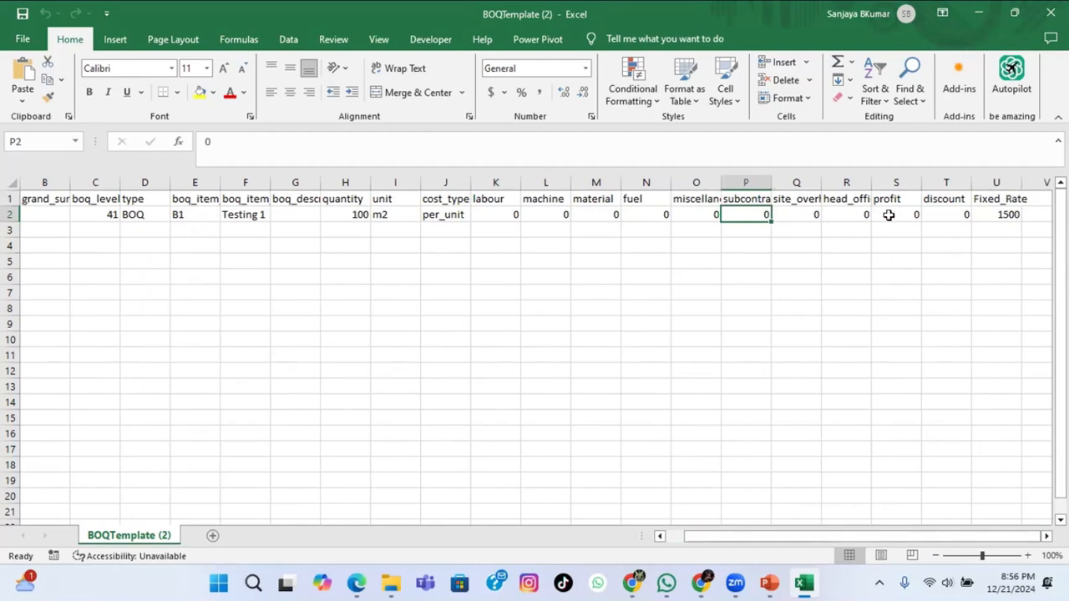
left_click(783, 255)
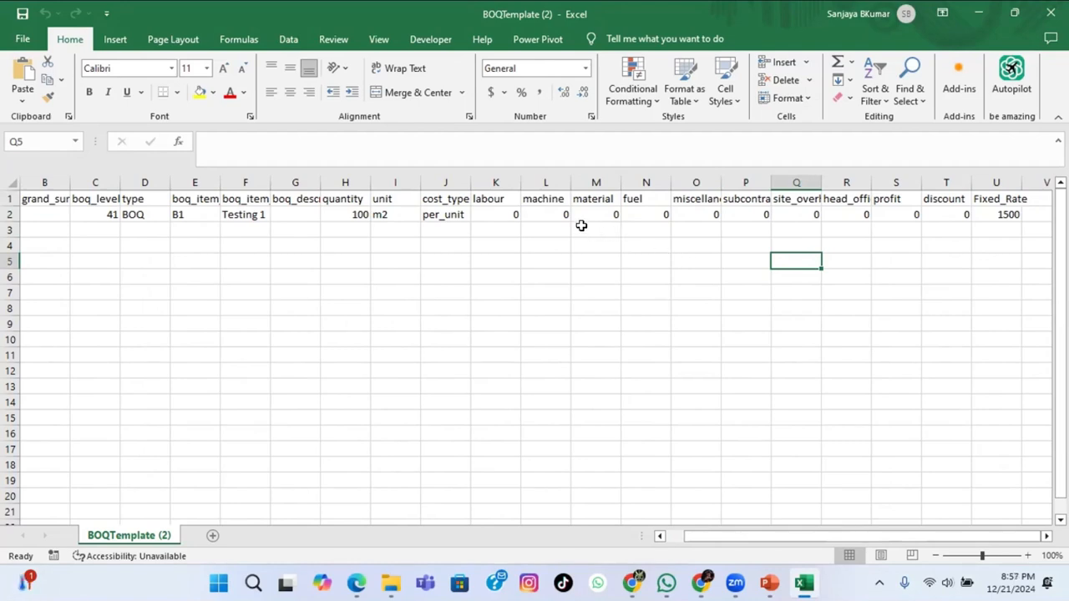
left_click(509, 216)
left_click(536, 223)
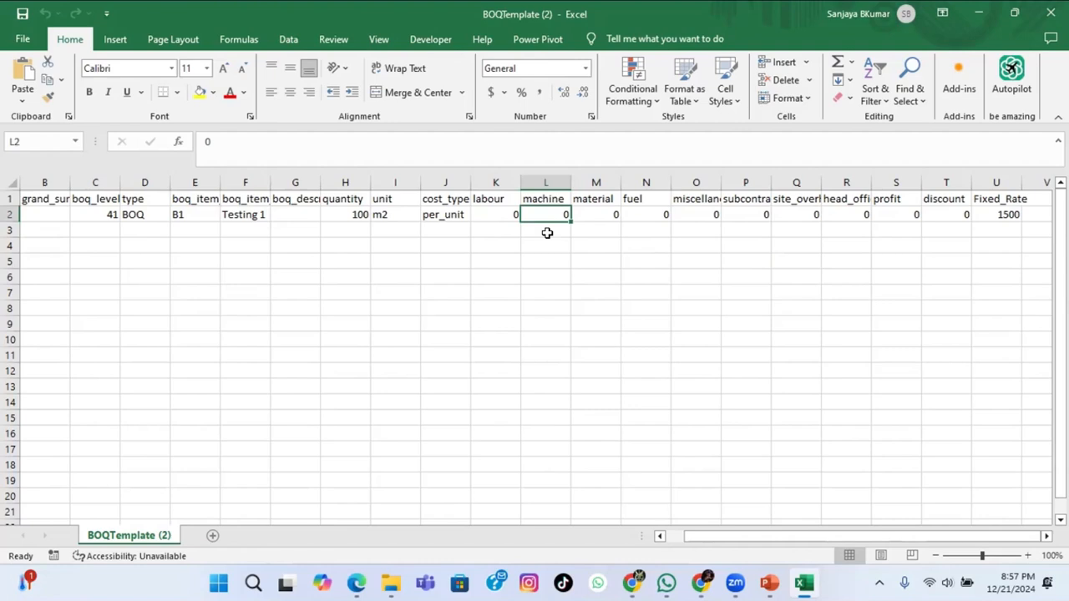
Switch back to Cirrus PMS in Chrome and open the working BOQ details of excavation item 2010-2A.1.
left_click(634, 586)
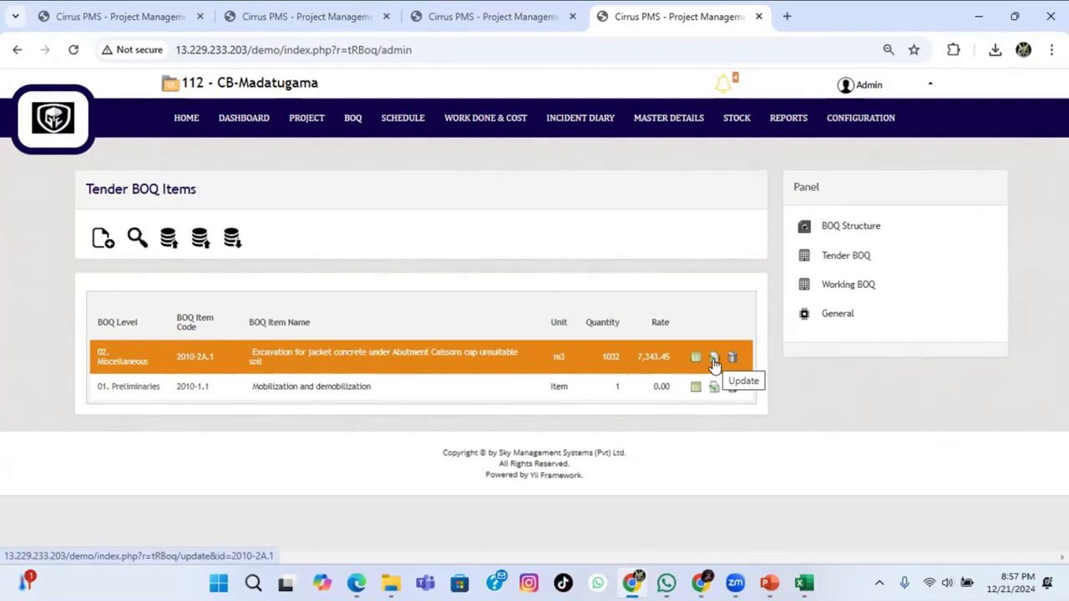
left_click(842, 286)
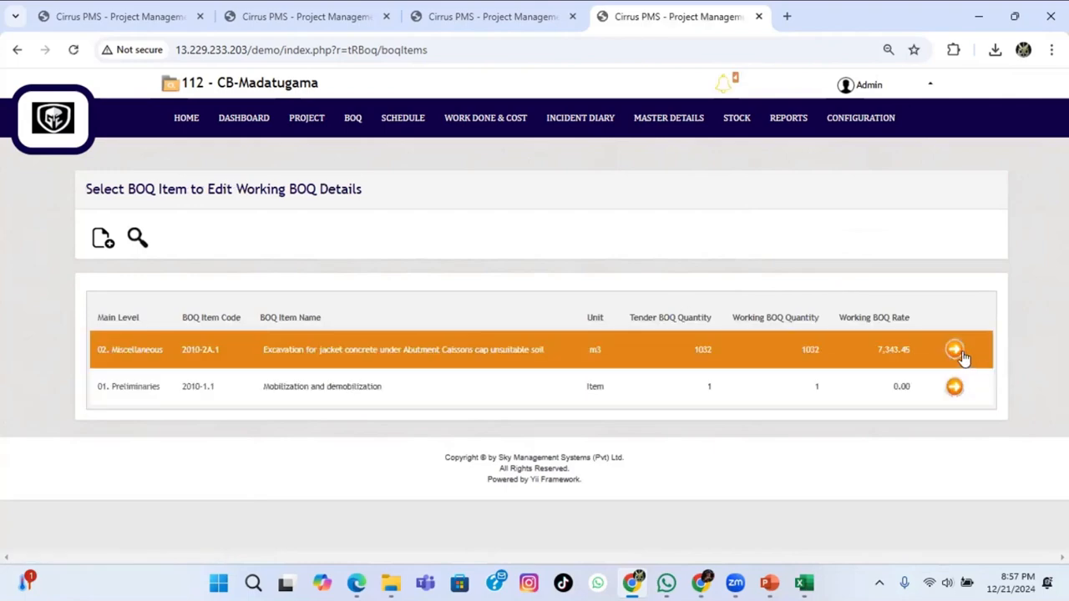
left_click(958, 354)
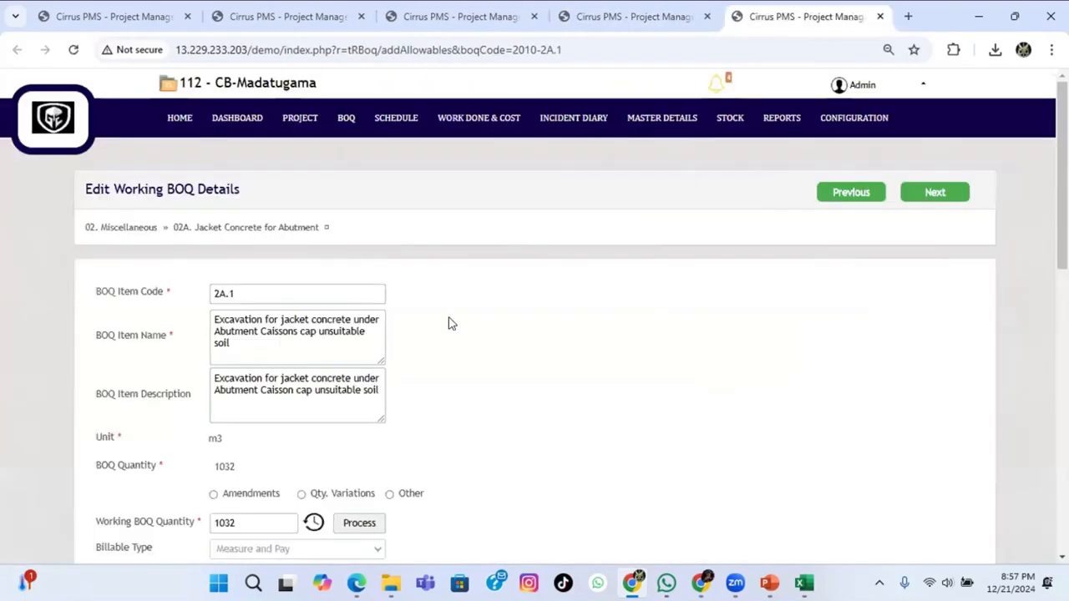
Expand the Cost Breakdown Details of the excavation item to show its labour, machinery and material entries.
scroll(448, 325, "down", 8)
scroll(447, 324, "up", 1)
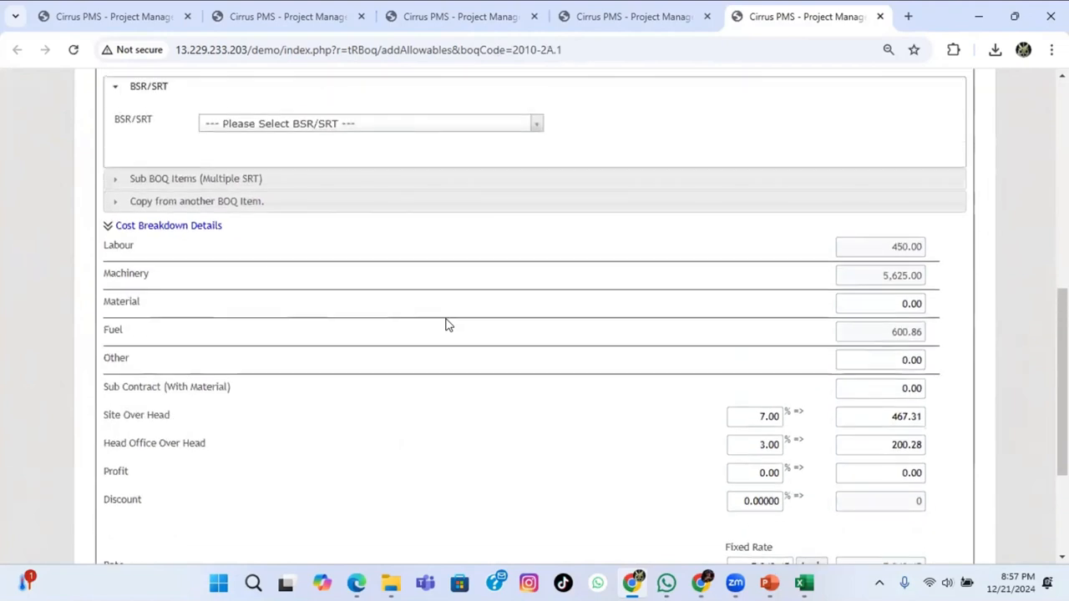
scroll(448, 325, "down", 1)
scroll(444, 325, "up", 1)
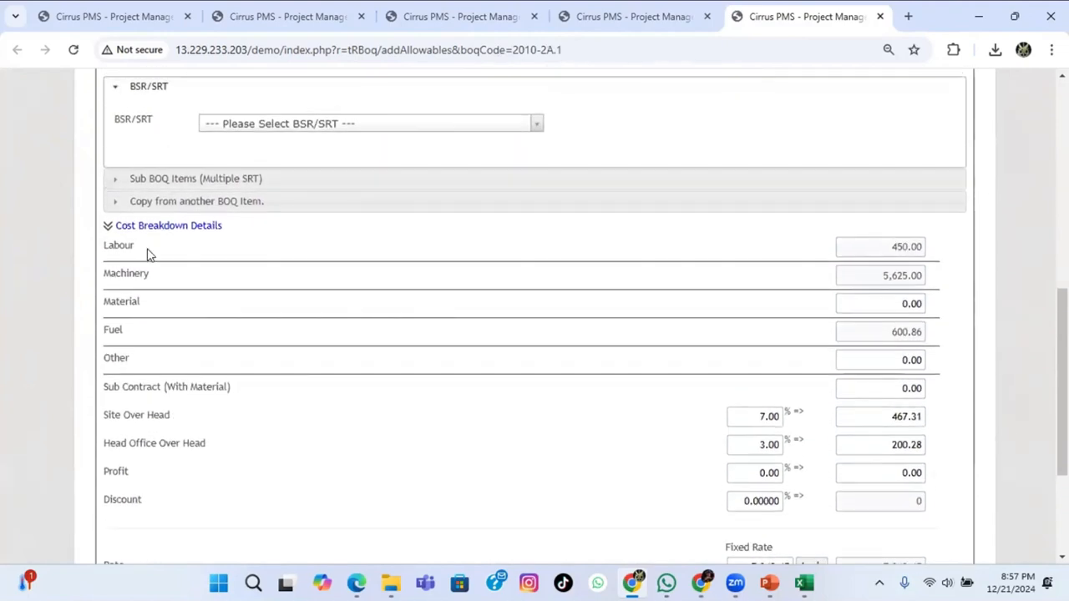
left_click(107, 228)
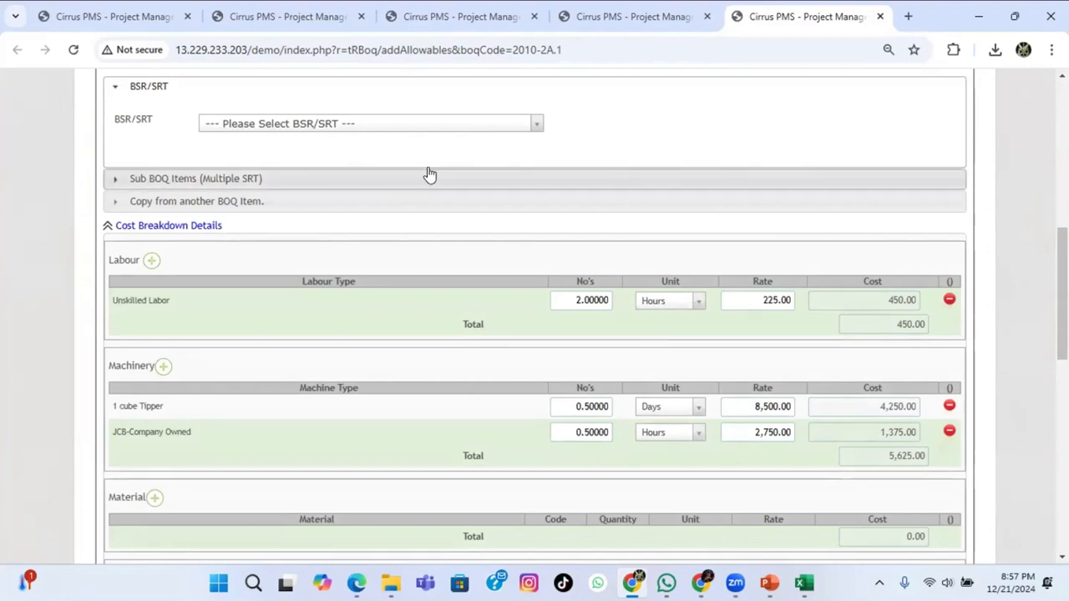
Search the BSR/SRT list for "excavation", select Excavation (Depth not exceeding 2m) and answer the BOQ content change confirmation.
left_click(332, 125)
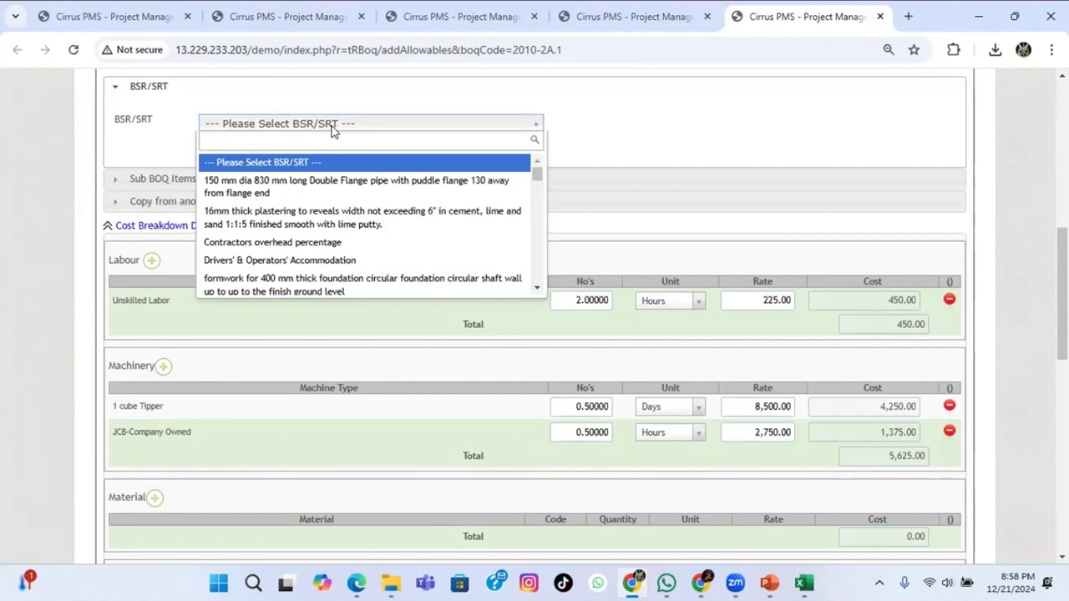
type("ex")
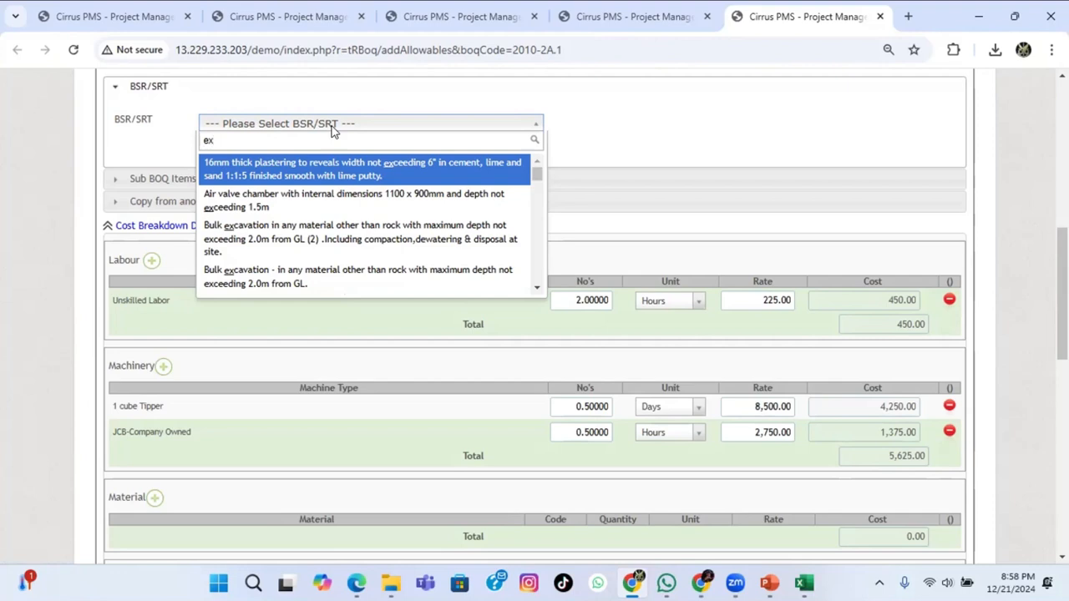
type("c")
type("d")
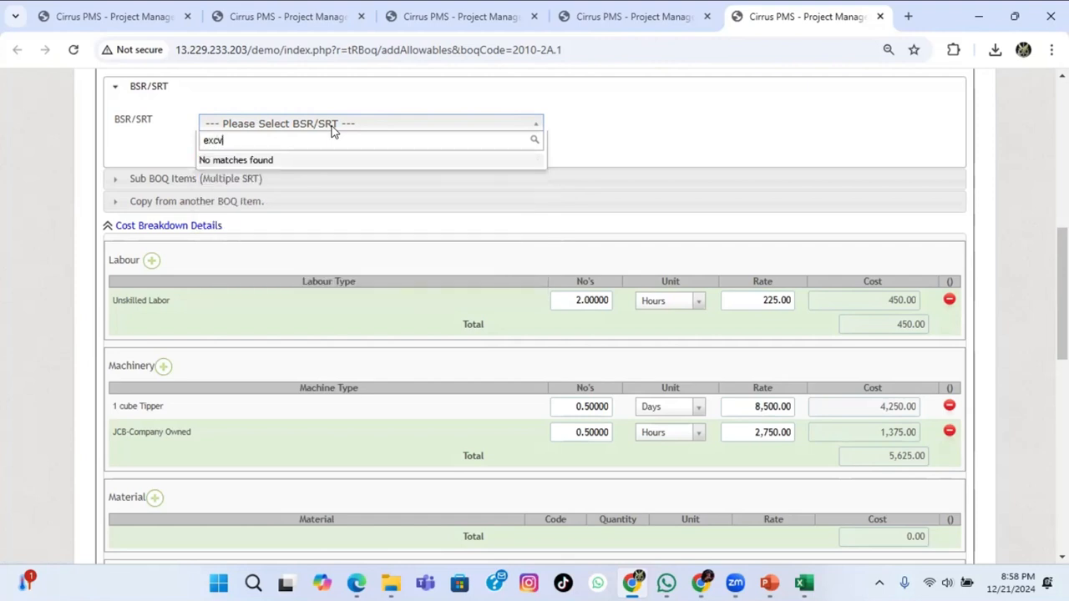
key("BackSpace")
key("BackSpace")
key("BackSpace")
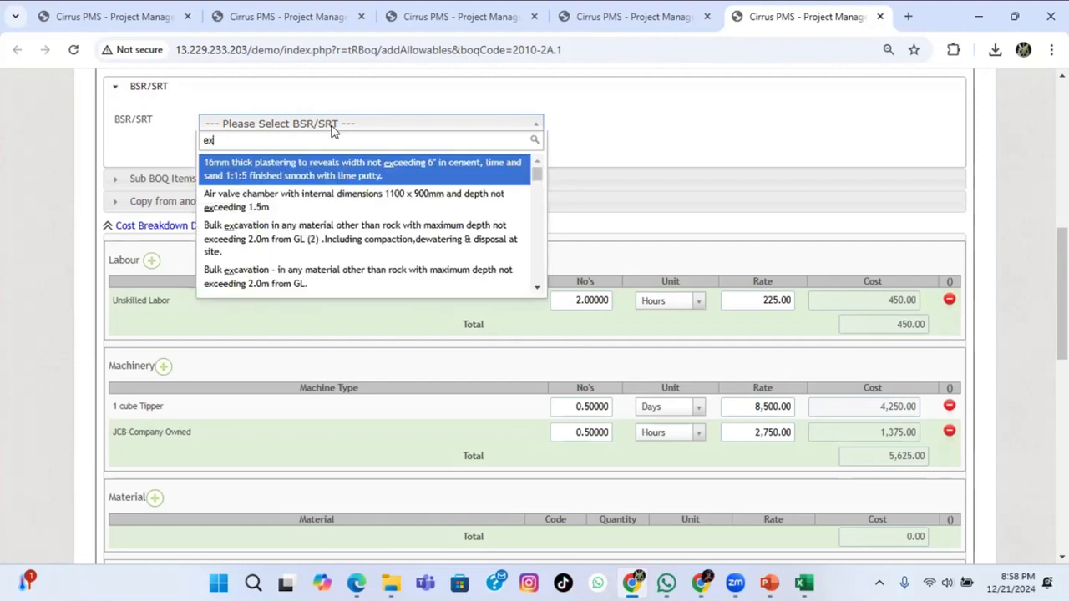
type("xca")
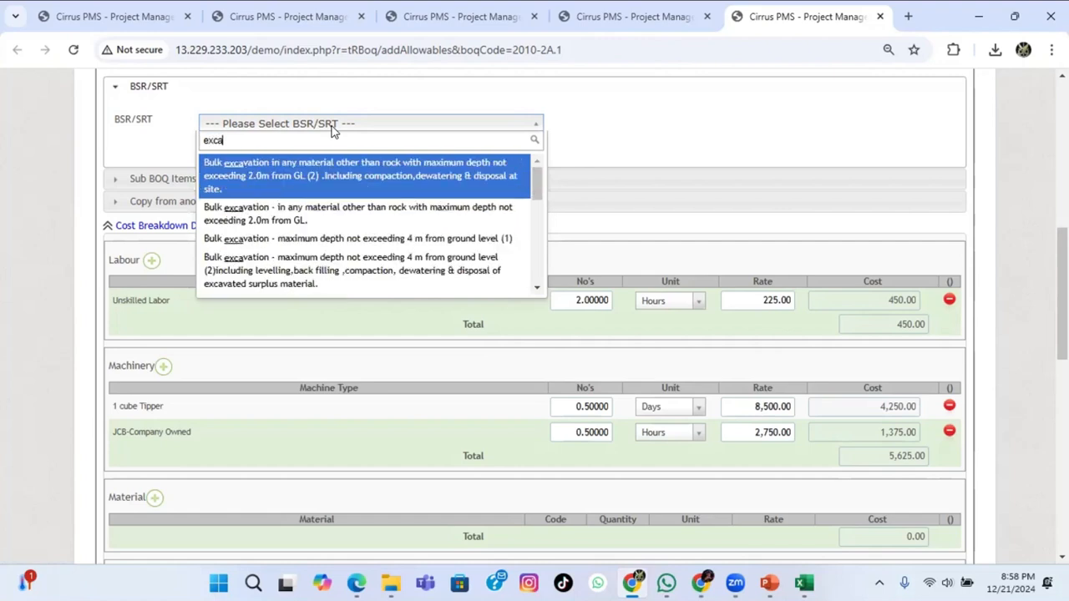
type("vation")
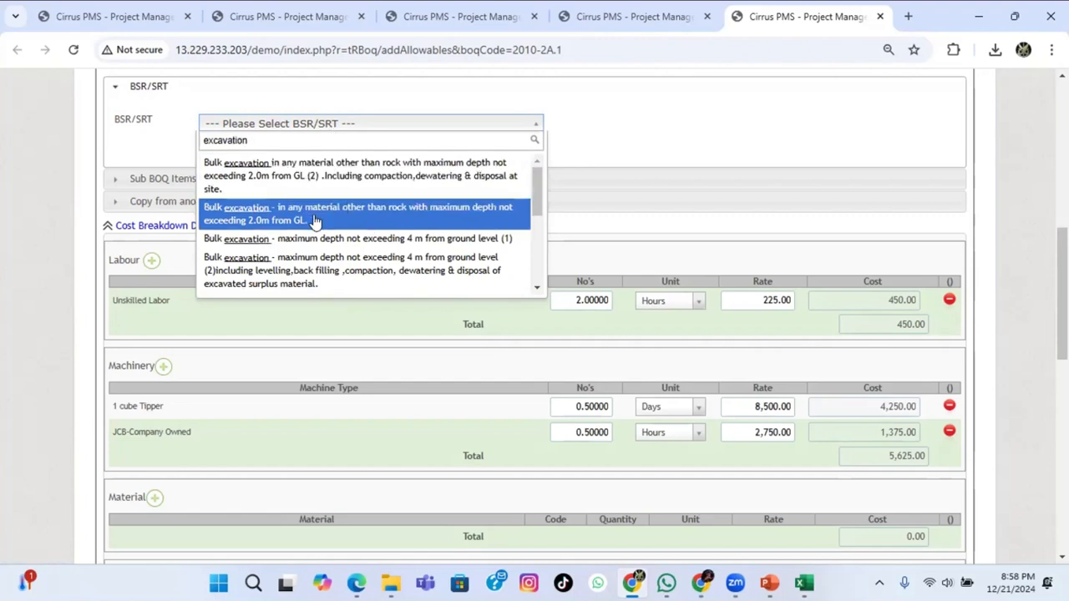
scroll(312, 234, "down", 3)
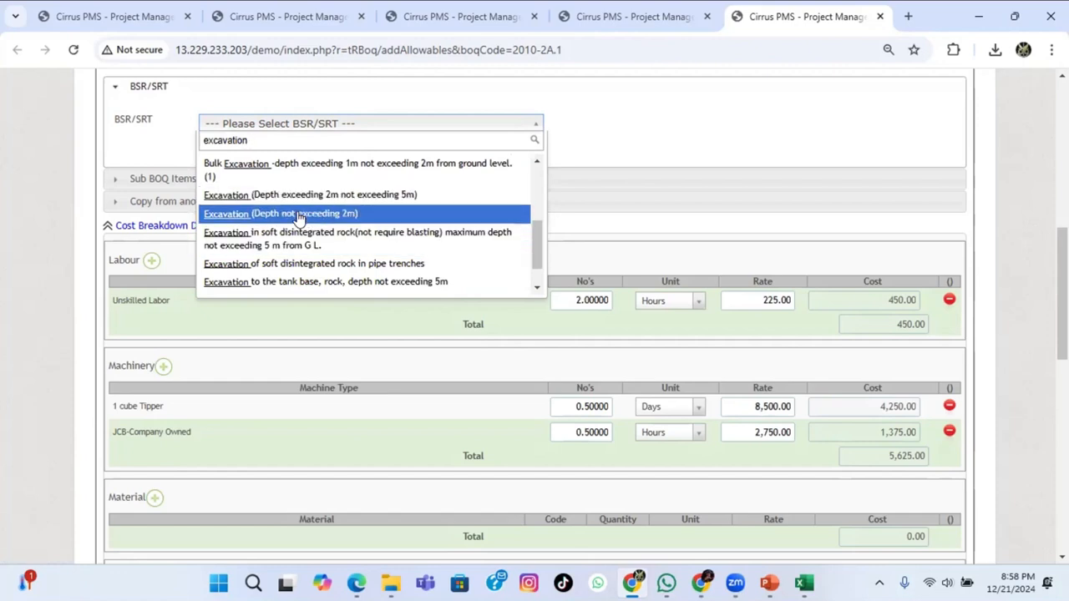
left_click(299, 214)
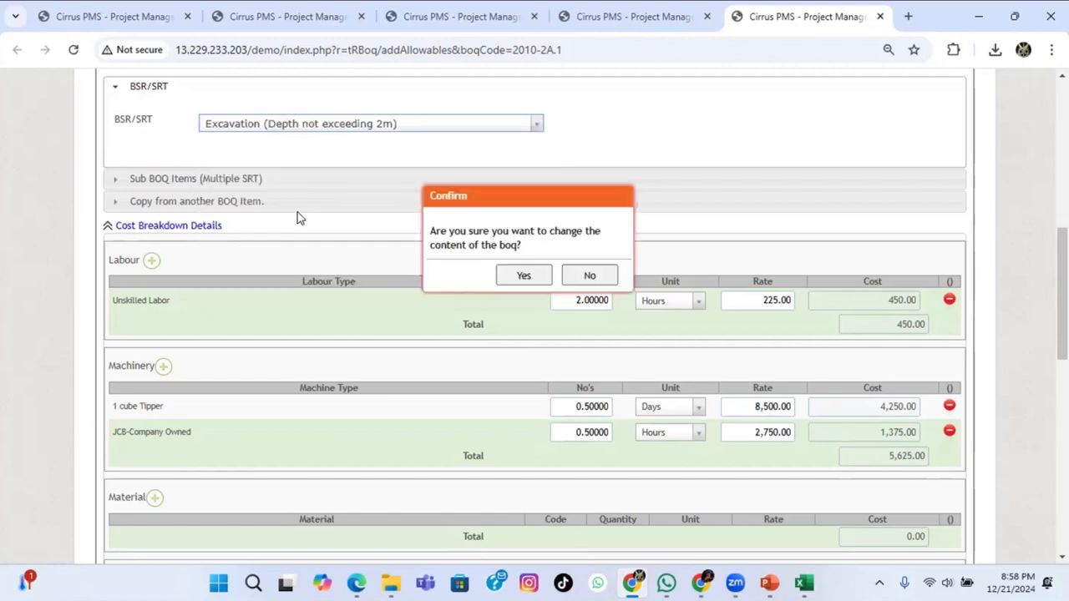
left_click(523, 277)
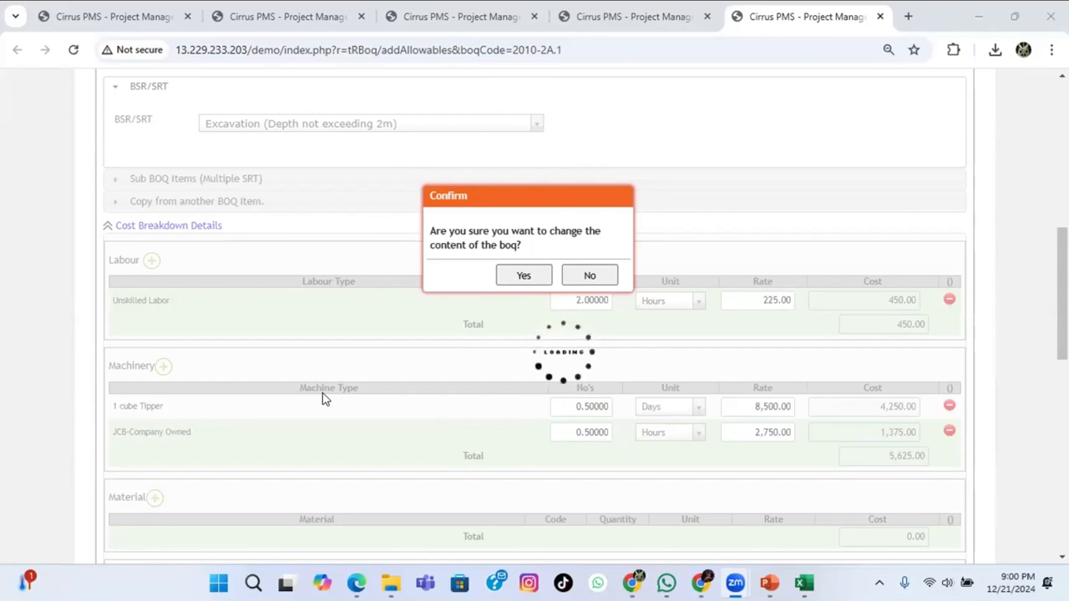
left_click(589, 278)
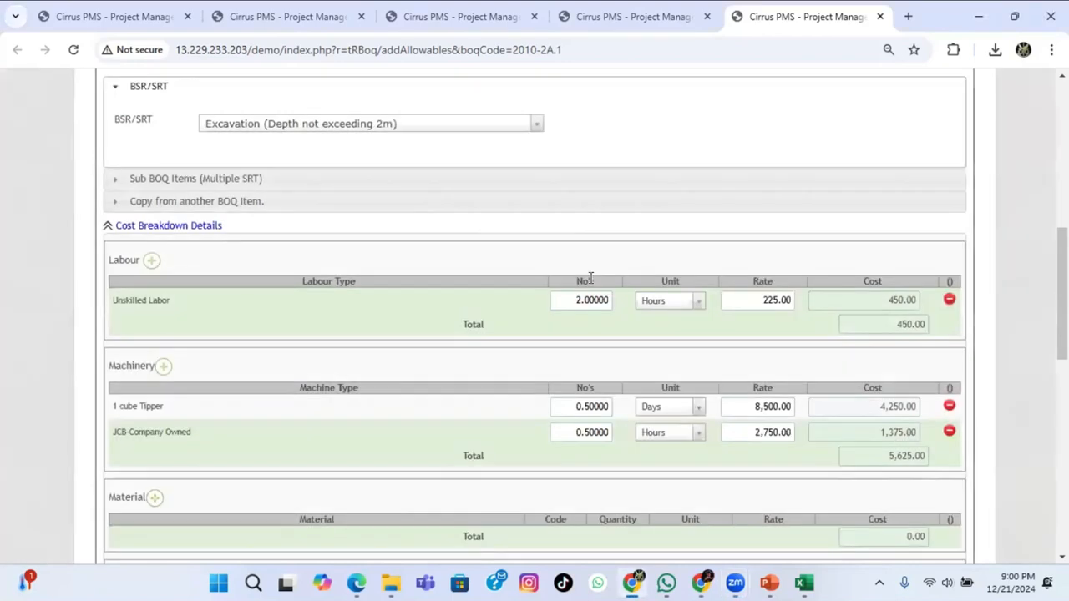
Remove the JCB-Company Owned entry from the Machinery breakdown and add a new machine row without choosing a machine type.
scroll(556, 327, "down", 2)
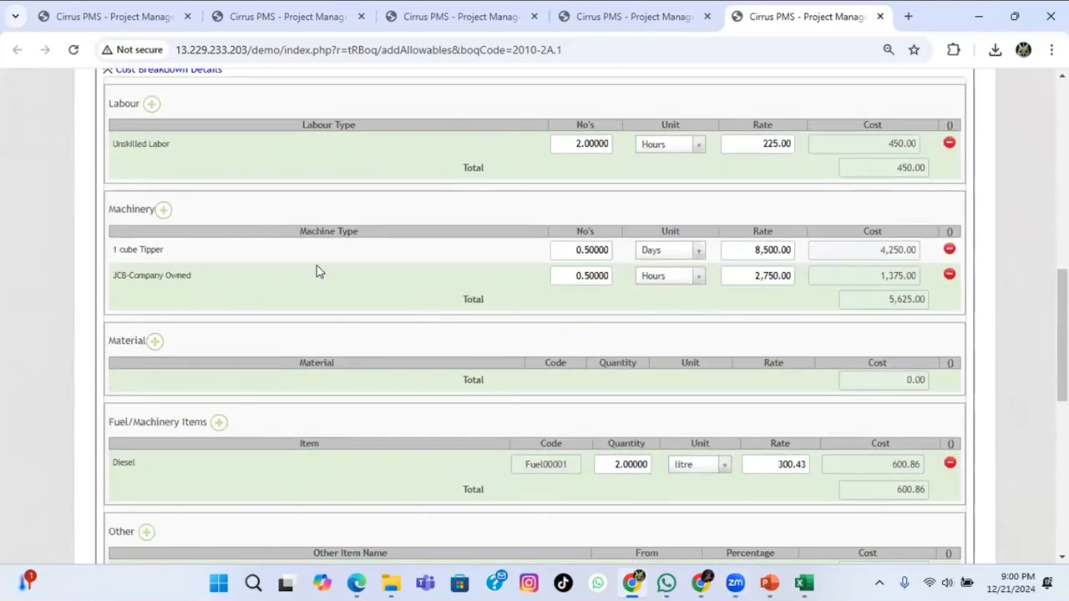
scroll(316, 271, "down", 1)
scroll(444, 314, "down", 2)
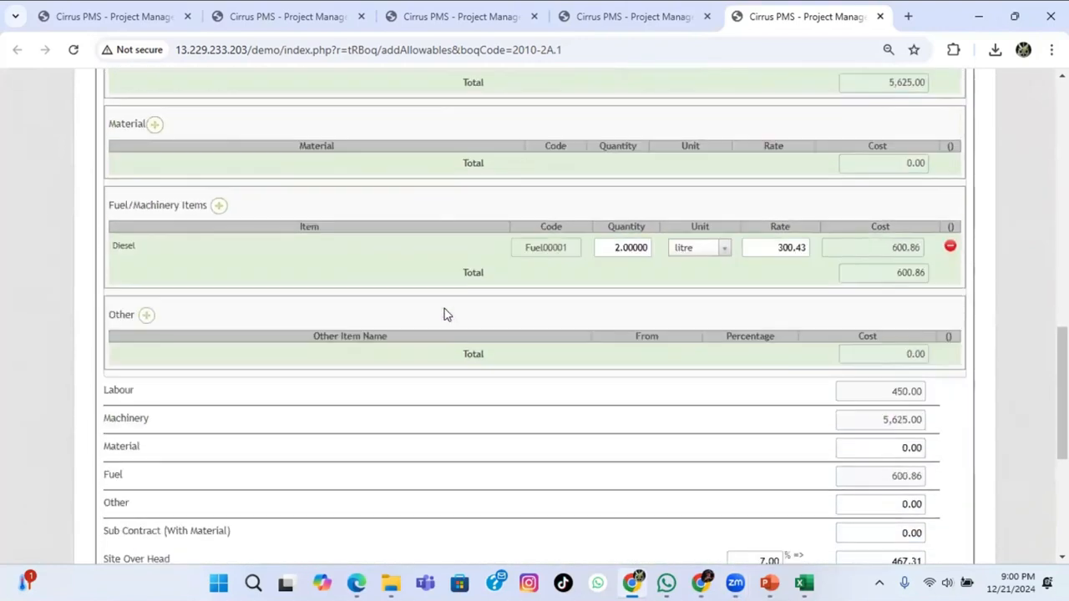
scroll(458, 345, "down", 1)
scroll(457, 350, "down", 2)
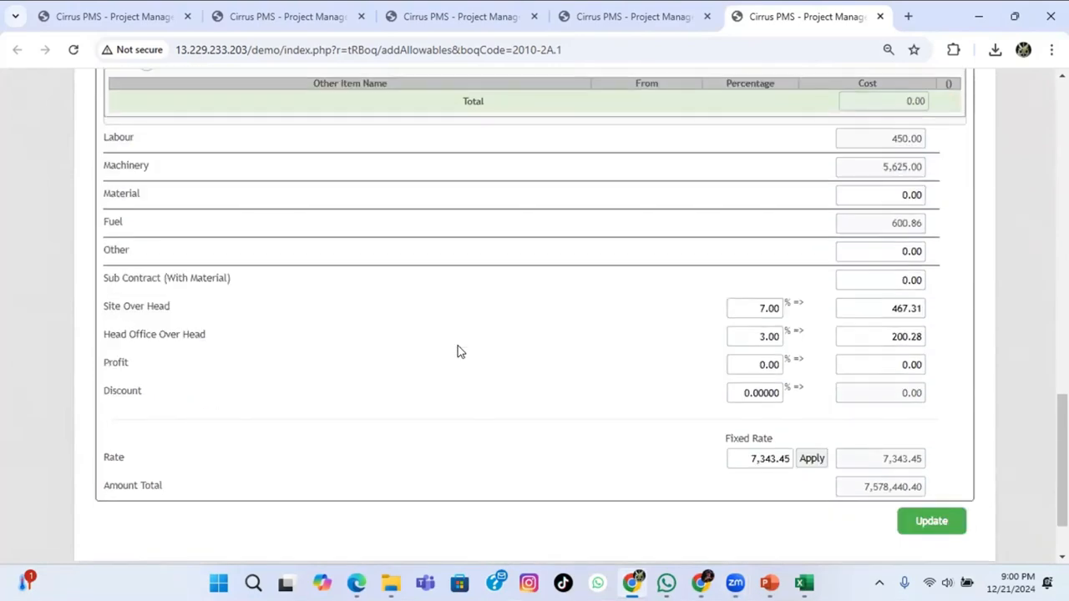
scroll(458, 349, "up", 6)
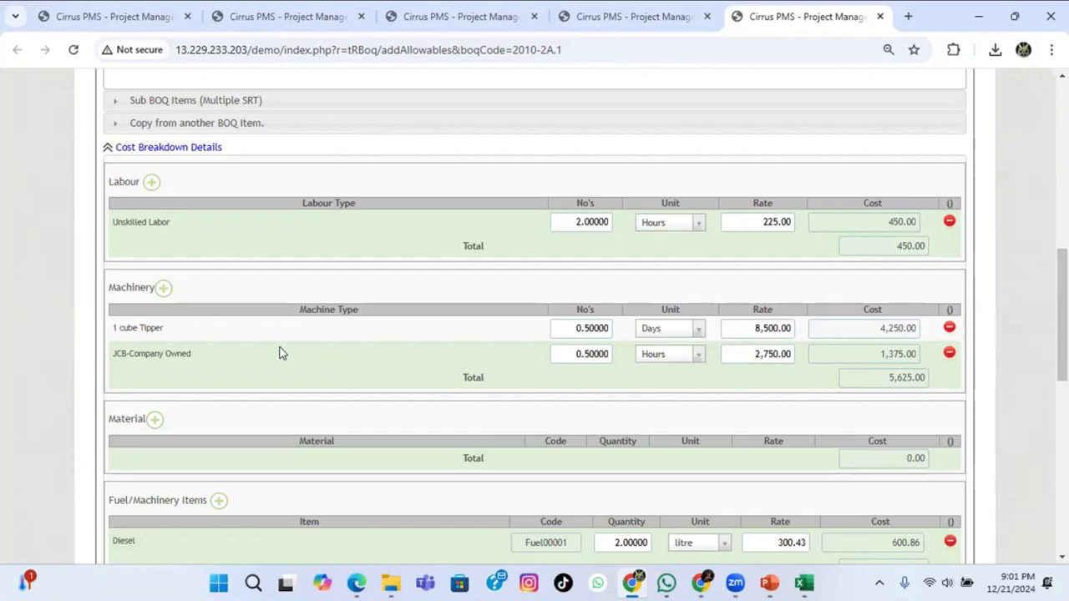
left_click(950, 356)
left_click(164, 290)
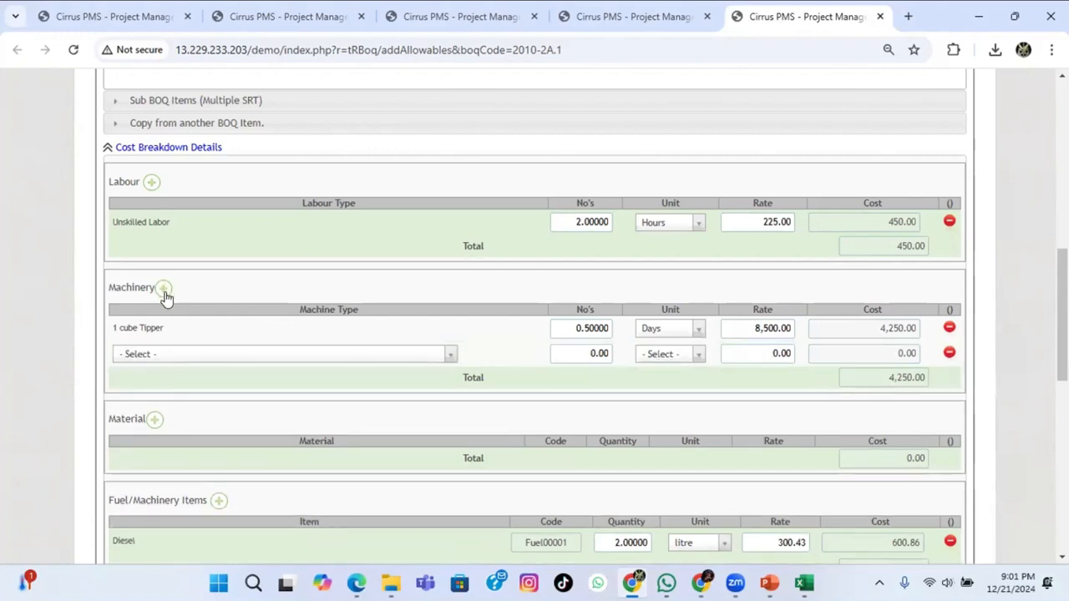
left_click(187, 358)
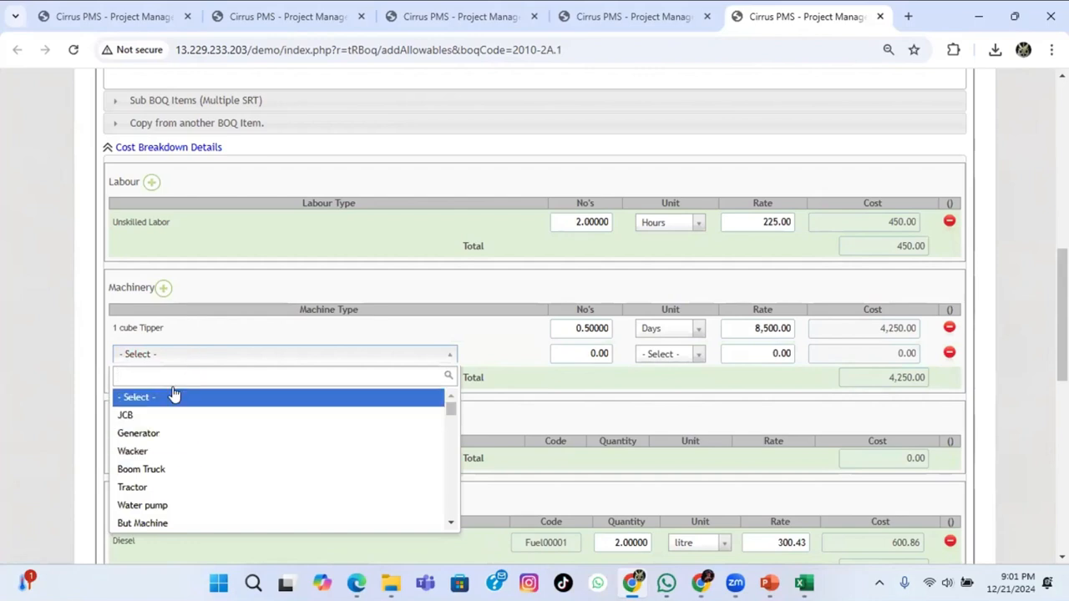
left_click(206, 340)
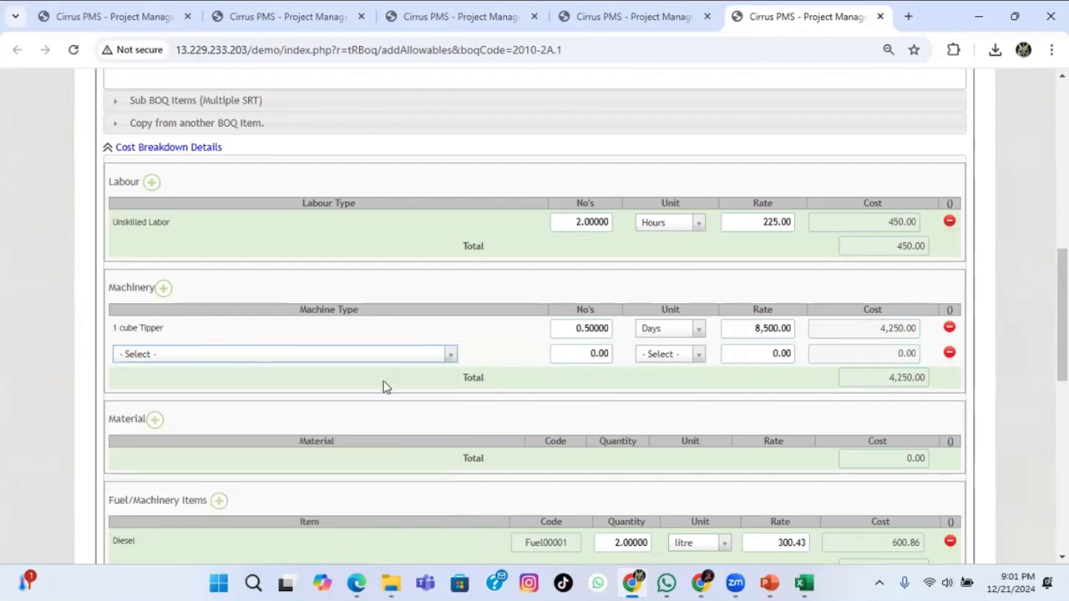
Examine the excavation item's general details and its cost summary, including the Machinery and Other amounts, overheads and rate.
scroll(523, 336, "up", 5)
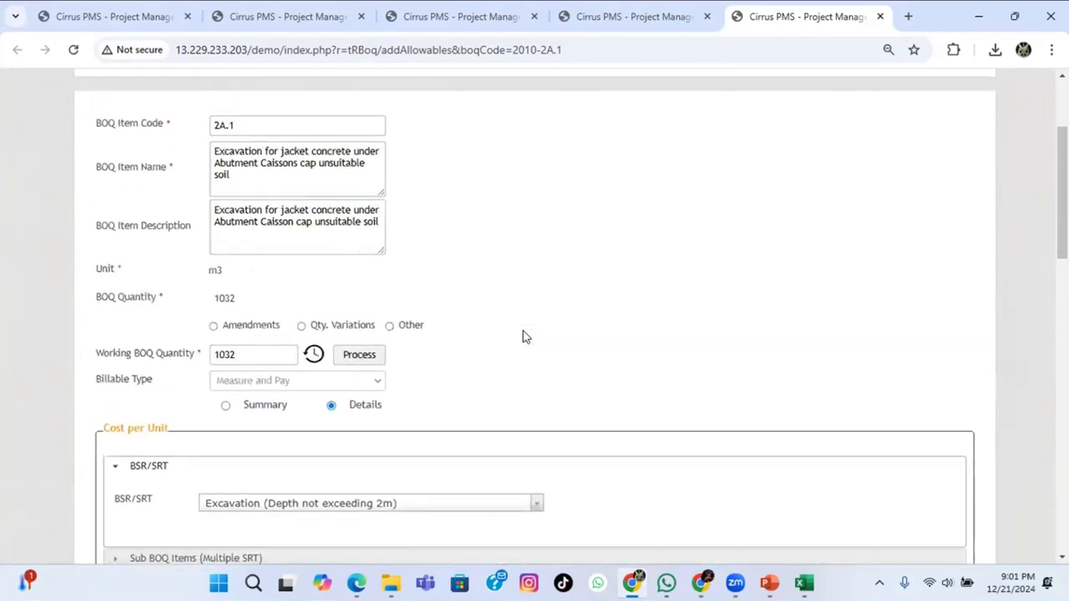
scroll(523, 337, "up", 2)
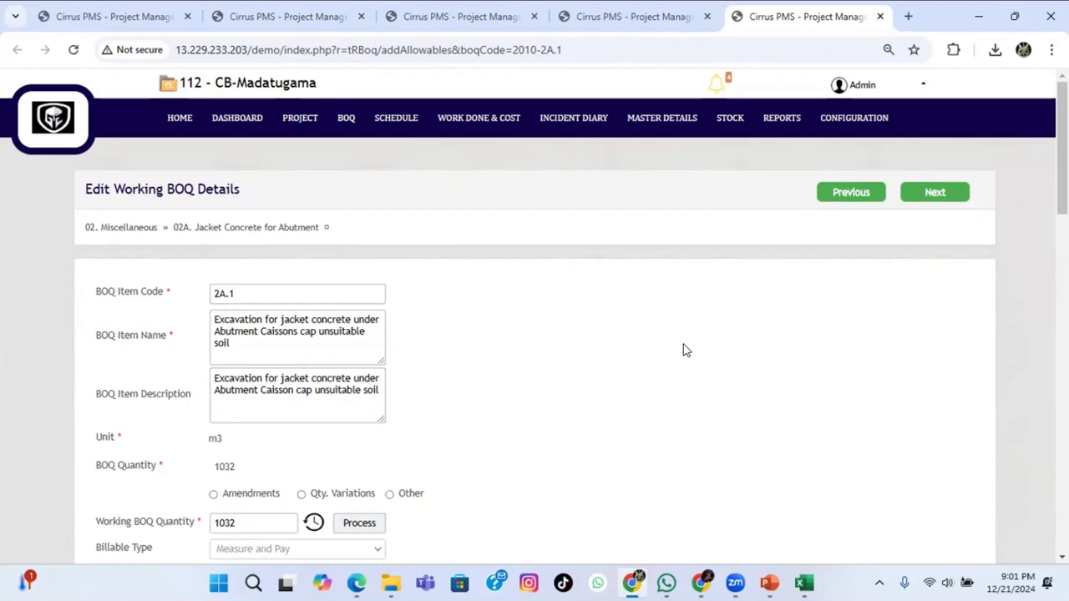
scroll(683, 350, "down", 15)
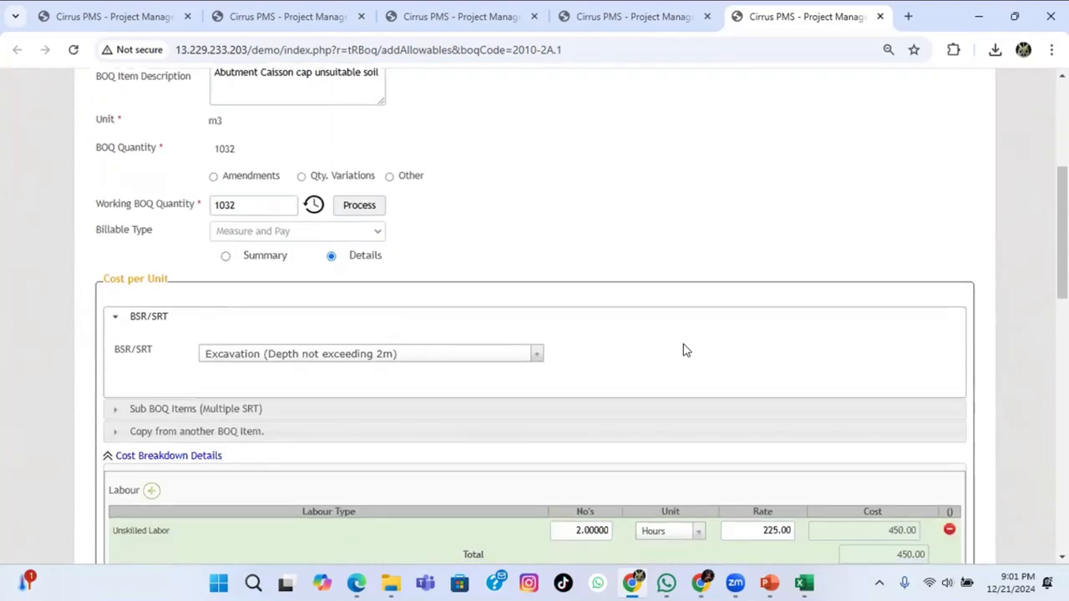
scroll(683, 349, "down", 3)
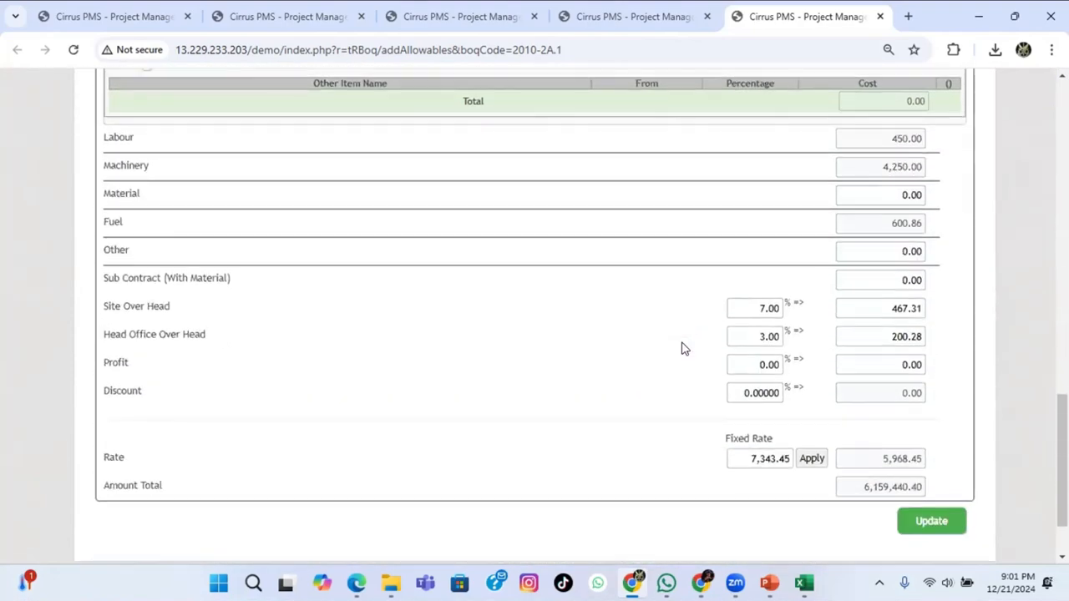
scroll(170, 203, "up", 1)
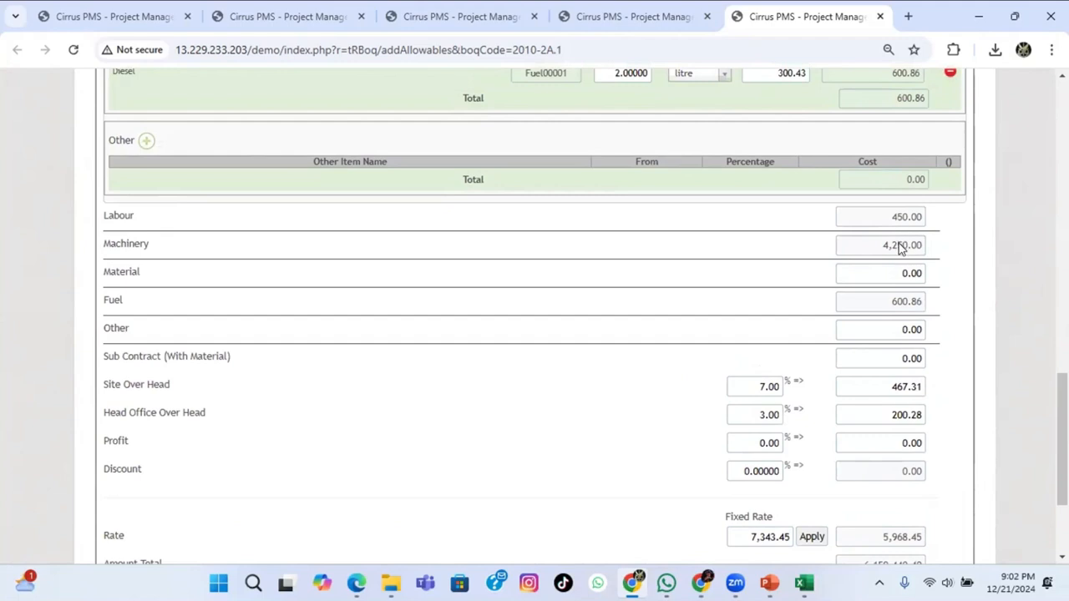
left_click(889, 329)
left_click(876, 329)
Change the BSR/SRT selection to Earth Filling (between the structures) with selected soil and decline changing the BOQ content.
scroll(712, 296, "up", 5)
scroll(712, 296, "up", 2)
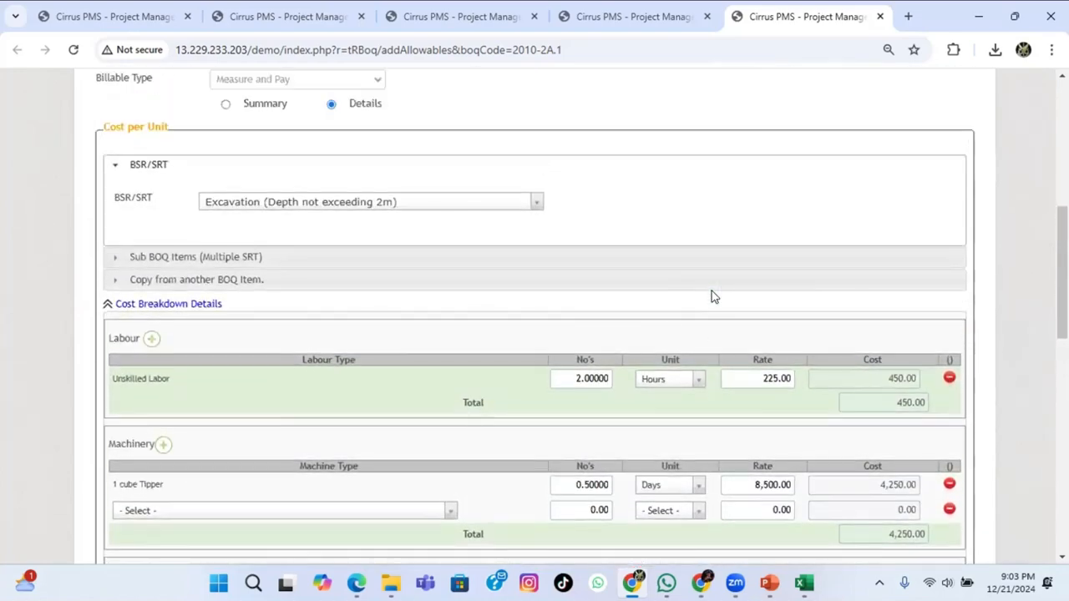
left_click(333, 204)
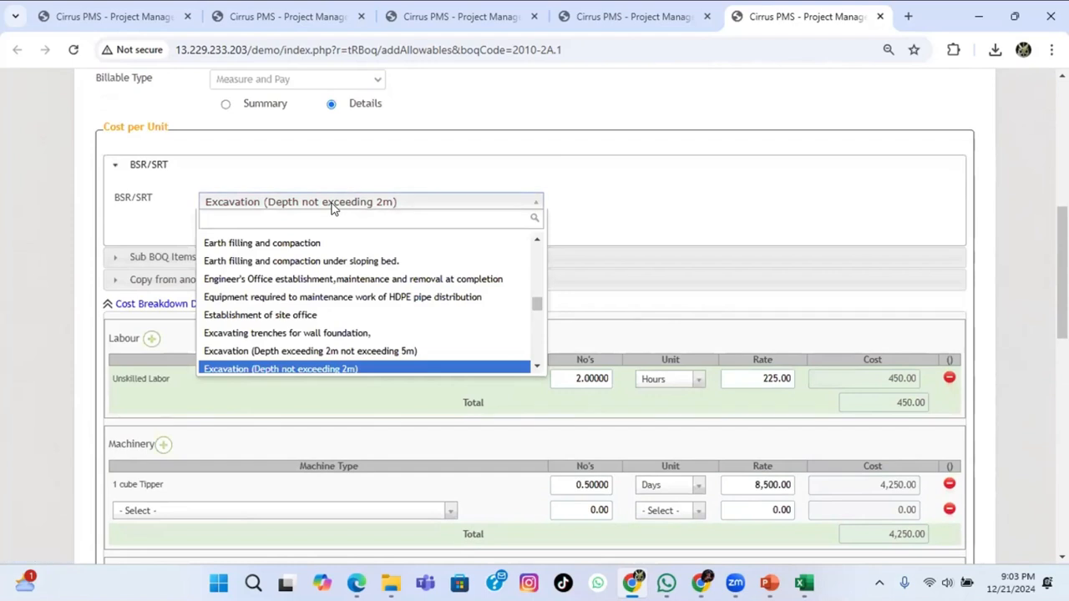
scroll(354, 240, "up", 1)
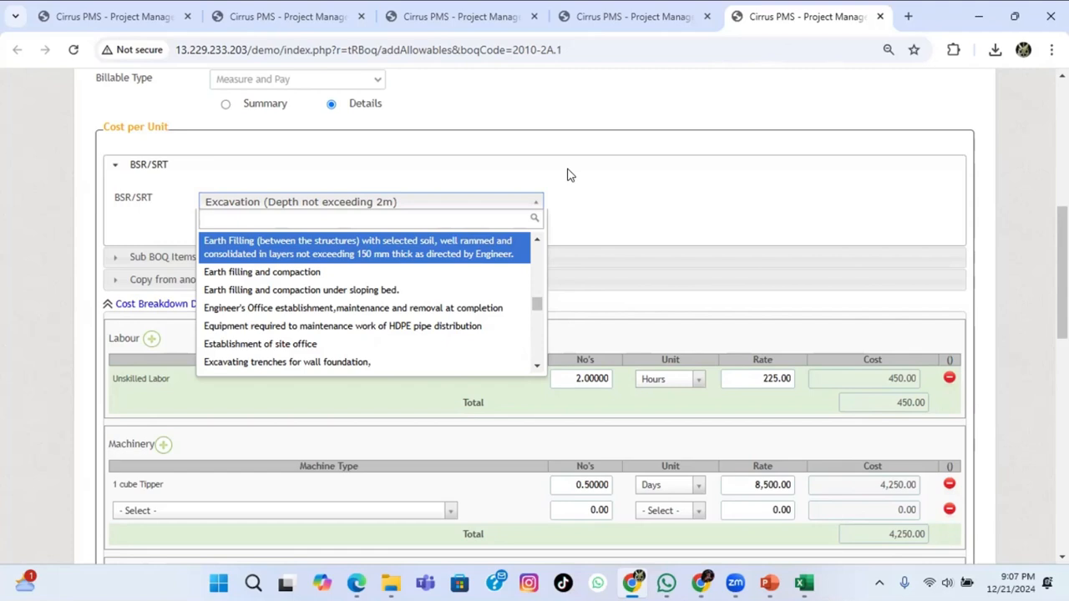
key("Return")
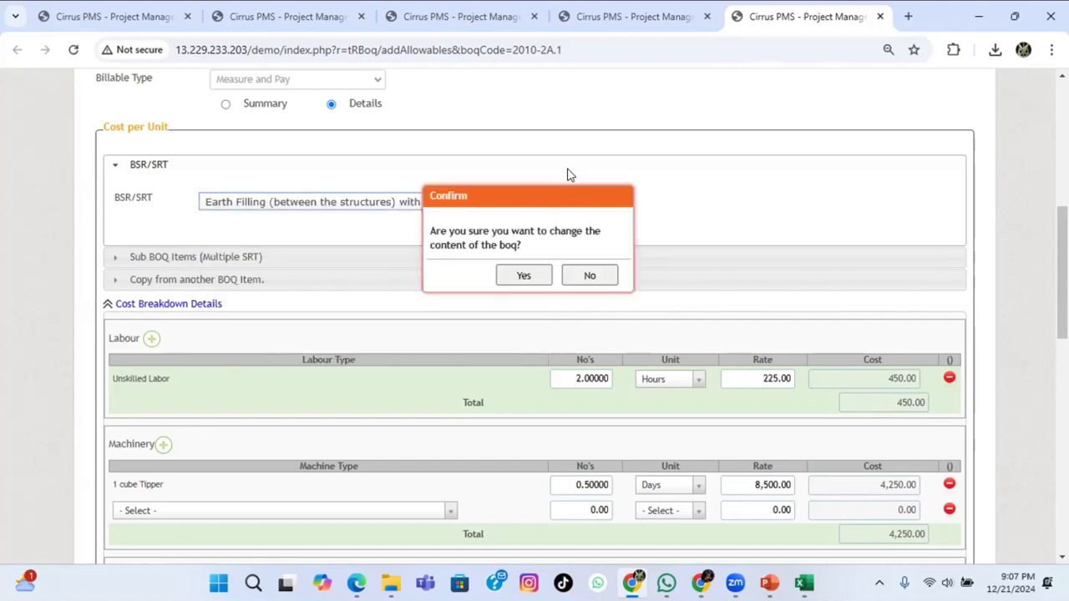
left_click(591, 277)
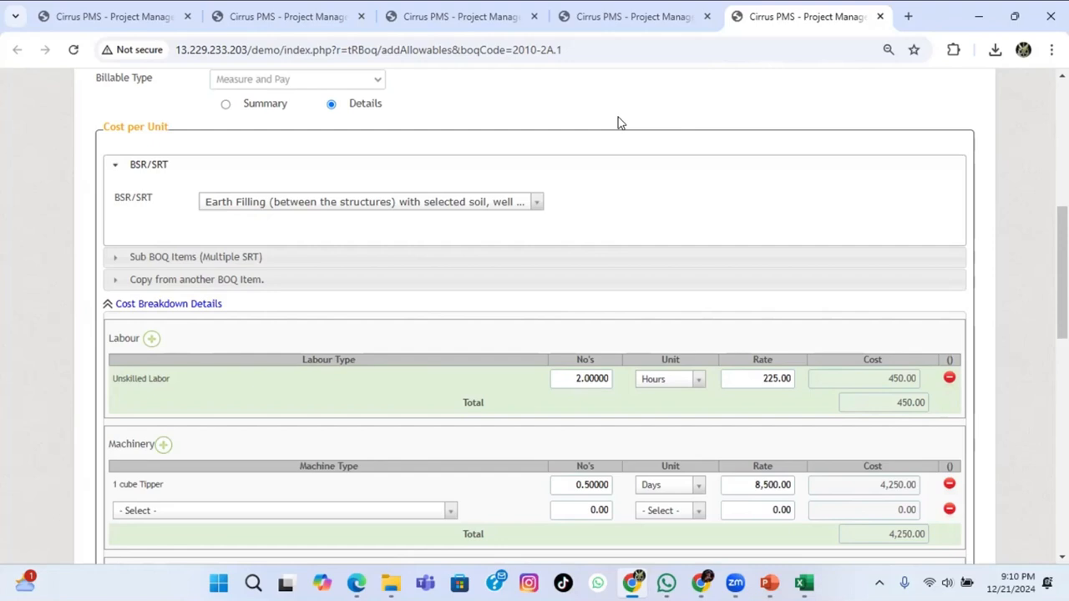
Review the cost breakdown and summary down to the Sub Contract (With Material) amount.
scroll(630, 230, "down", 6)
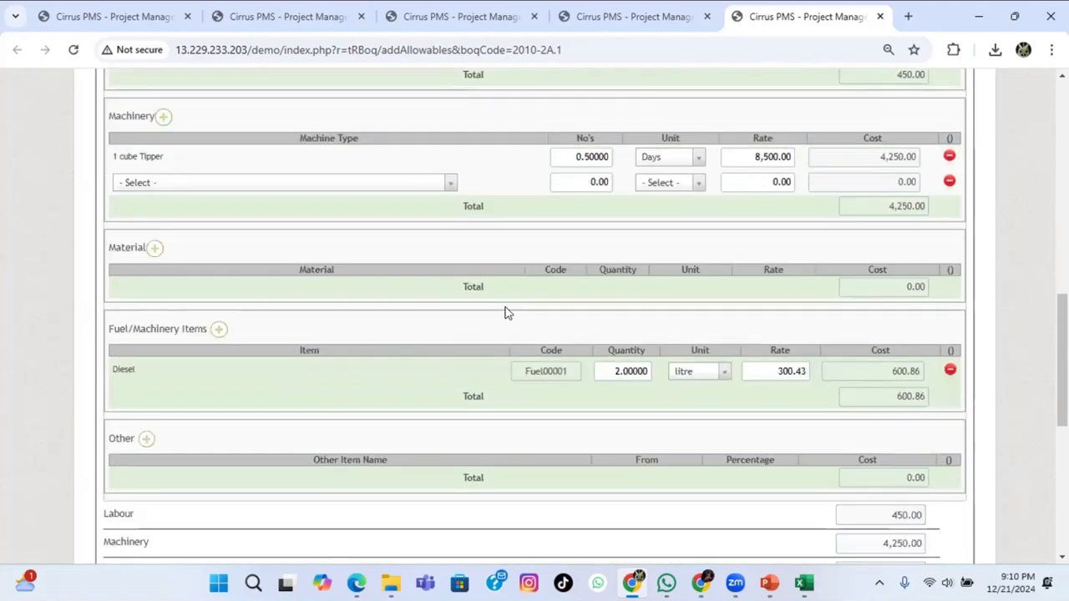
scroll(434, 337, "down", 1)
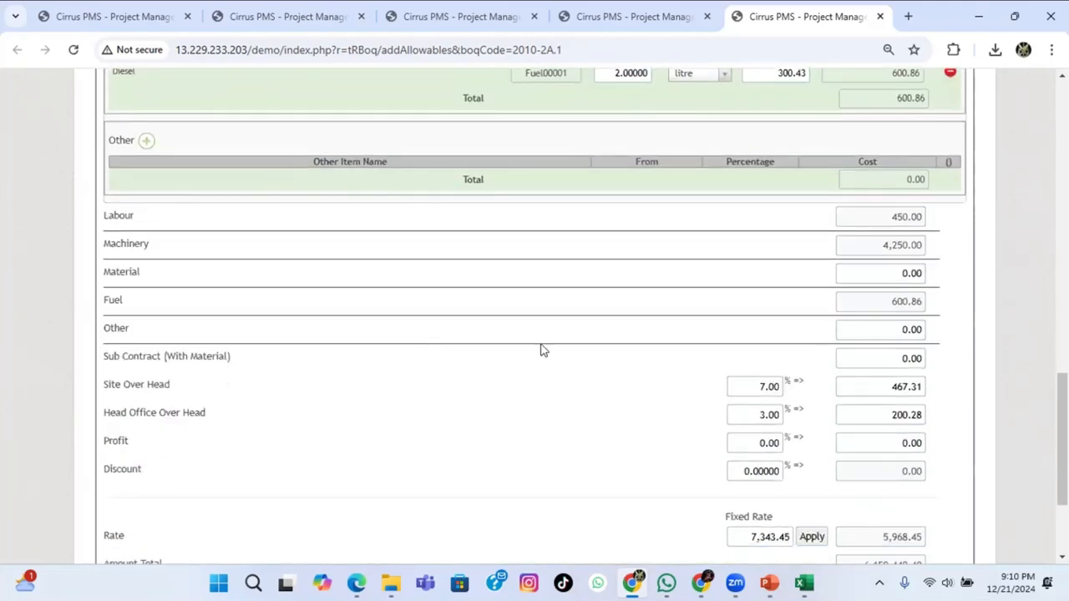
left_click(863, 363)
Set up copying from another BOQ item with O&M Road (2023-03-30 to 2024-12-31) as the source project.
scroll(502, 299, "up", 5)
scroll(494, 300, "up", 4)
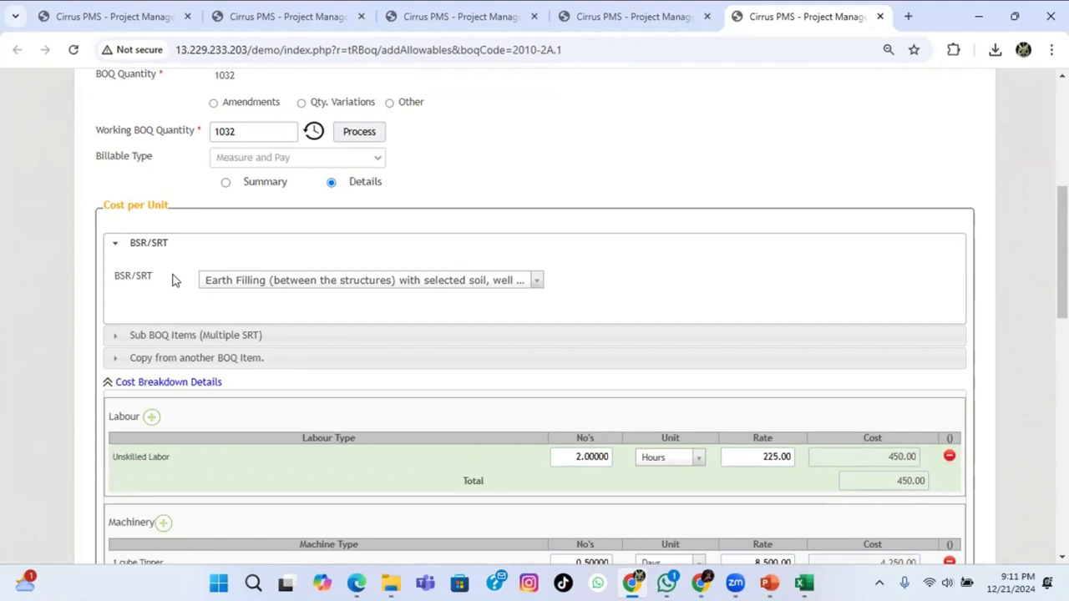
left_click(116, 363)
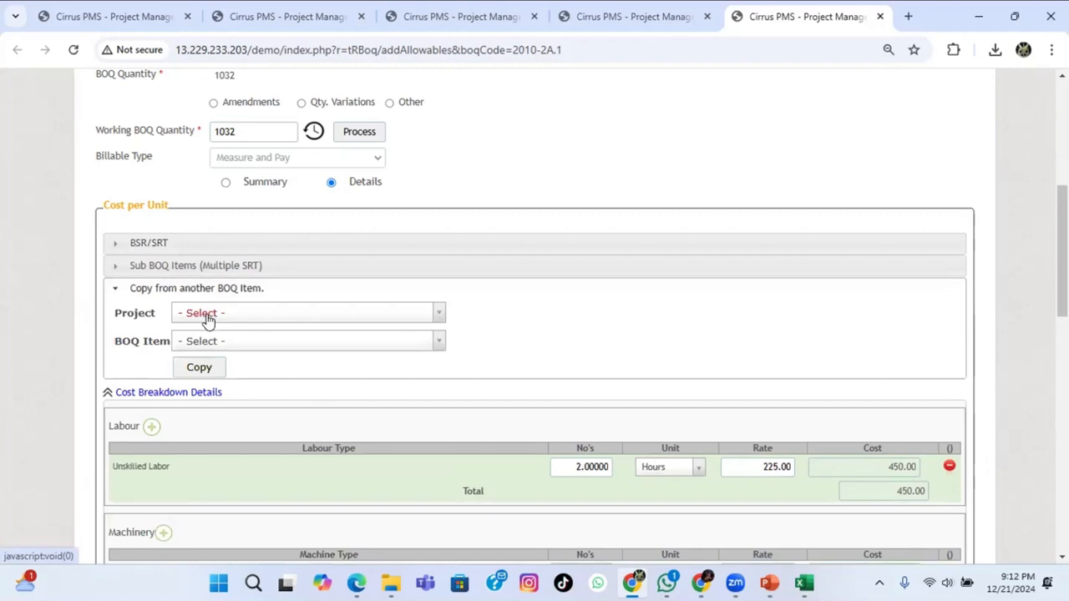
left_click(207, 322)
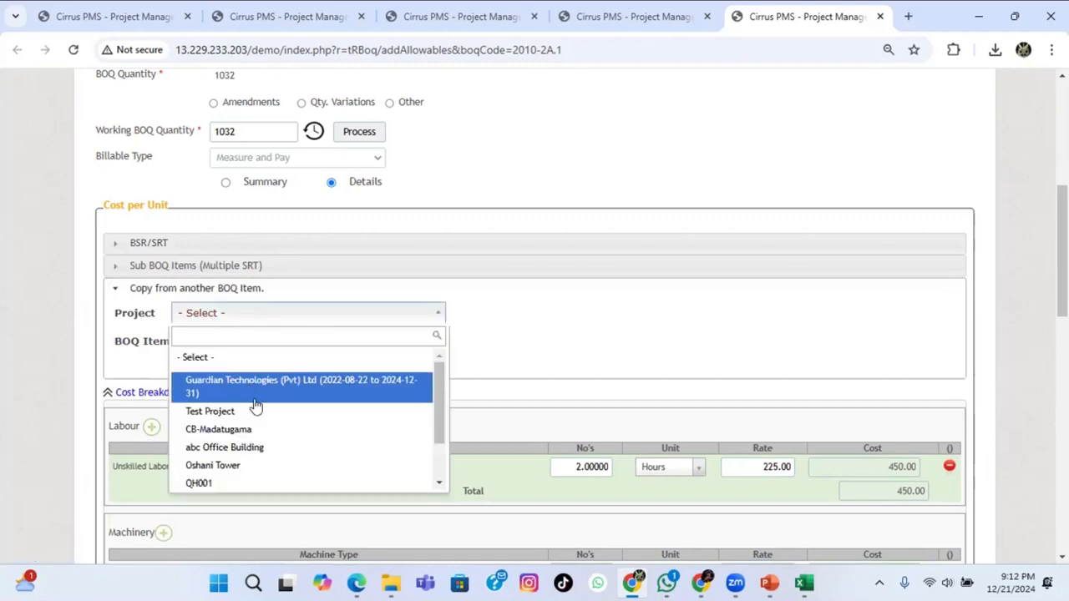
scroll(262, 436, "down", 2)
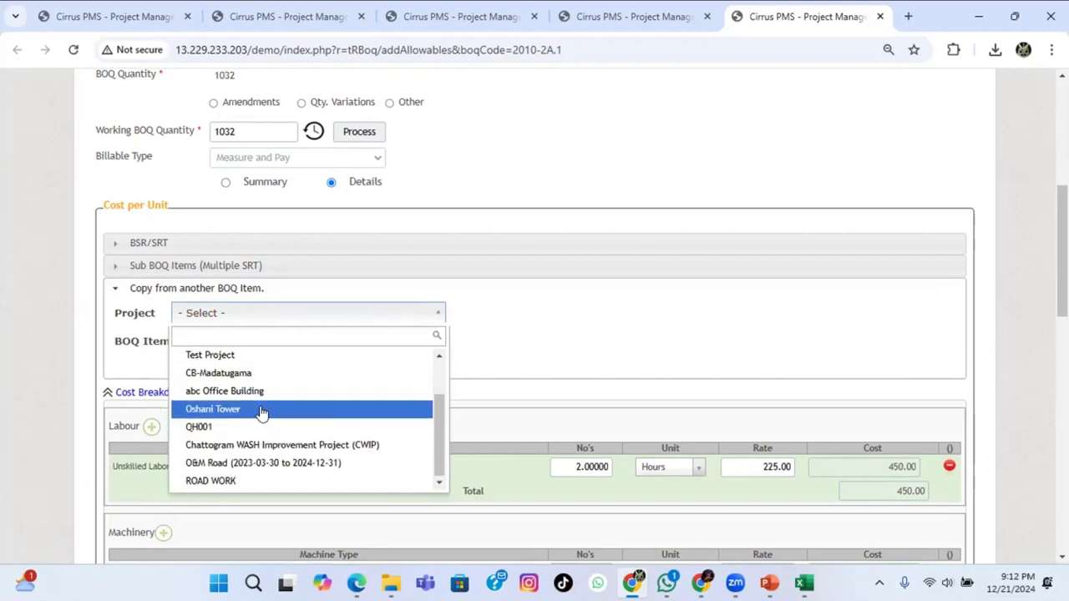
left_click(211, 466)
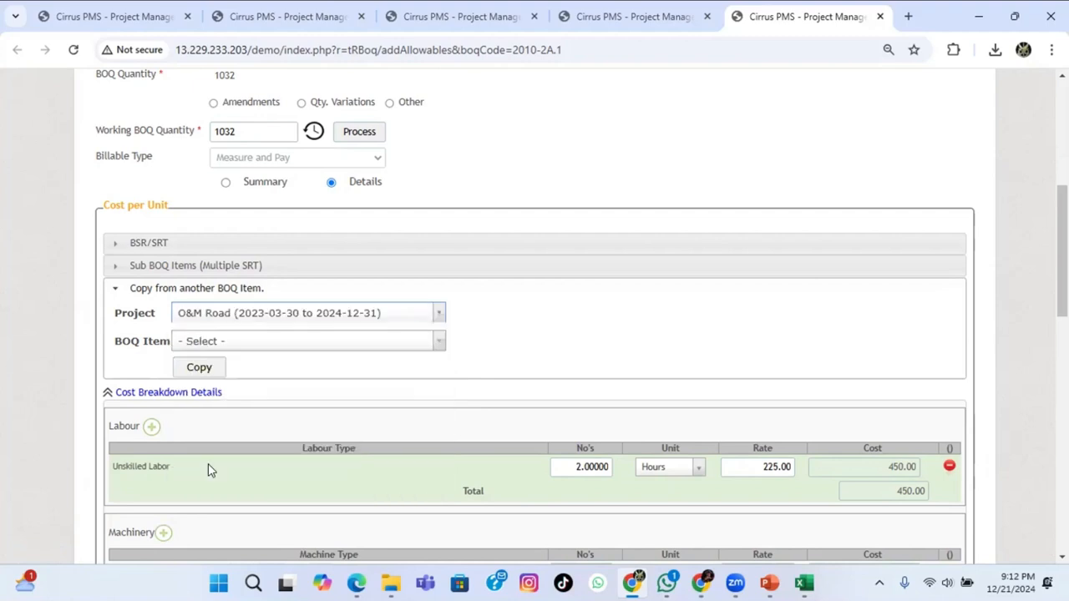
Select BOQ item MM001-WB1.1, trimming levelling and compaction of original ground, and copy its costs into the excavation item.
left_click(280, 344)
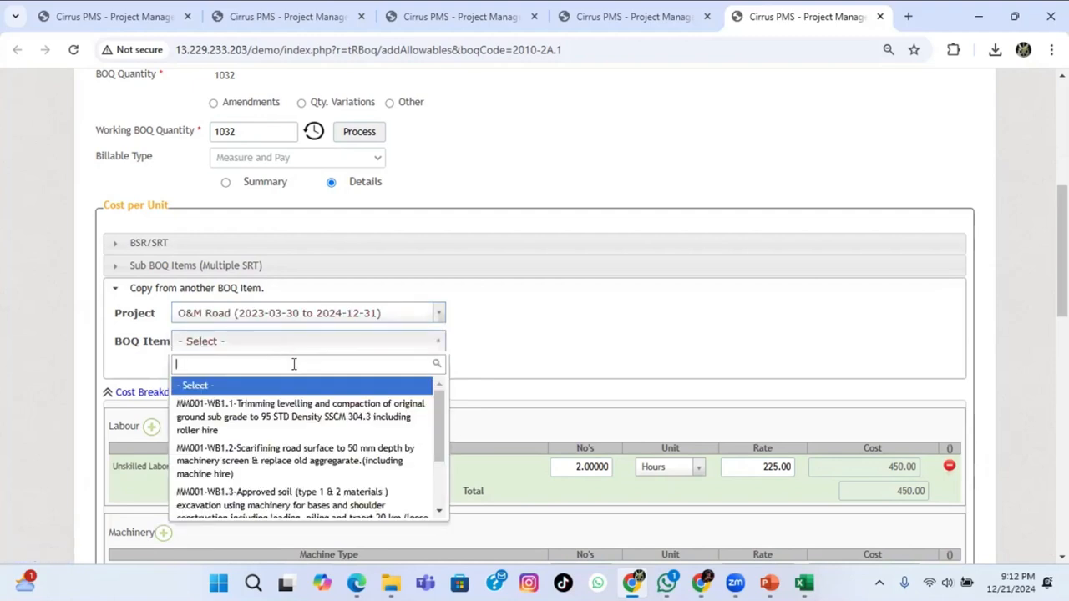
scroll(258, 472, "down", 2)
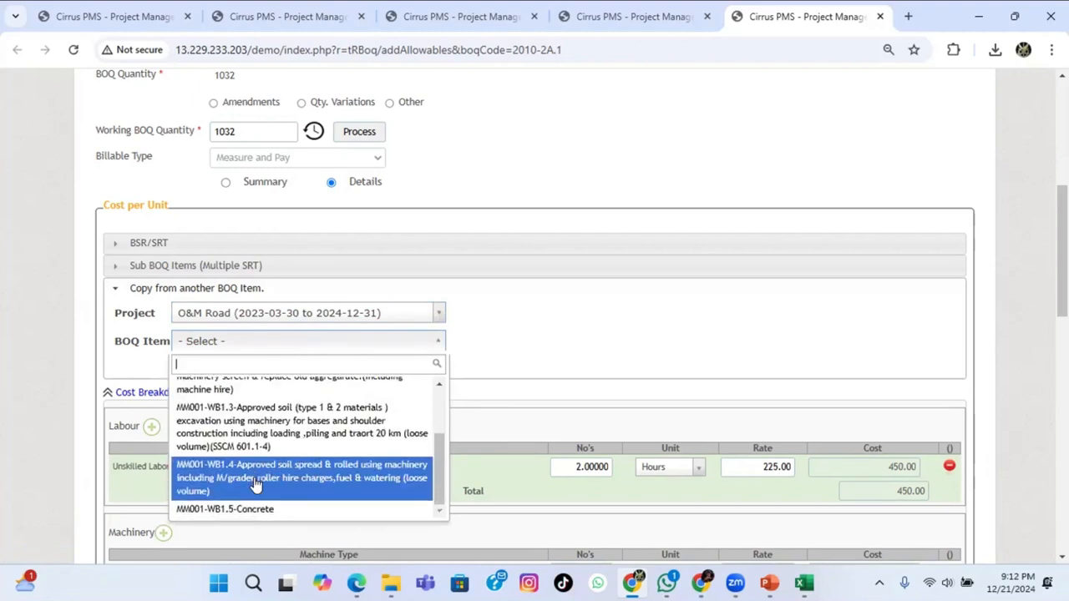
scroll(255, 480, "down", 1)
scroll(255, 480, "up", 3)
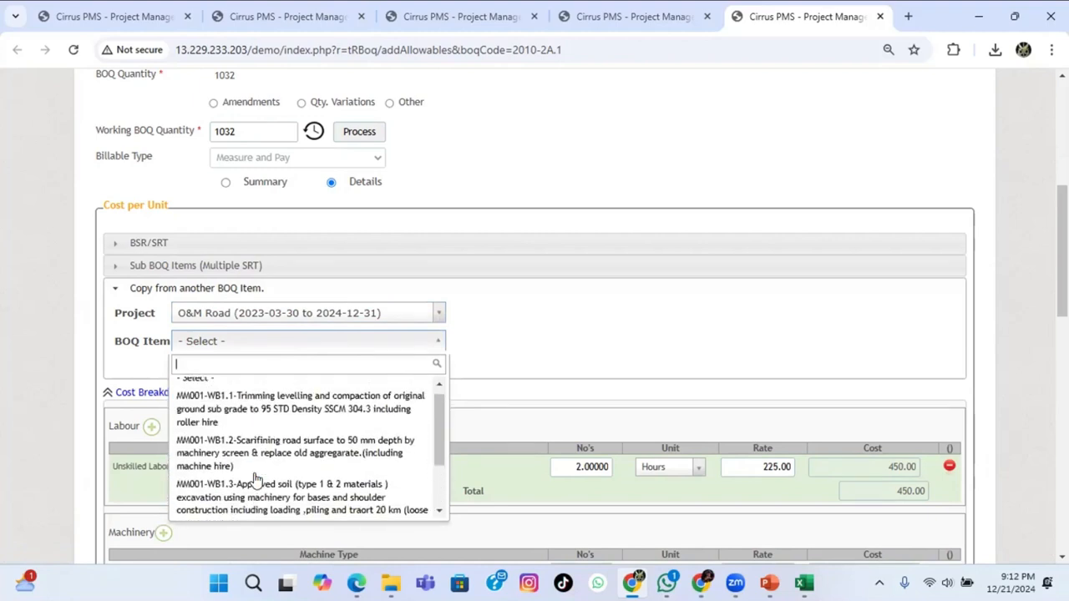
left_click(270, 414)
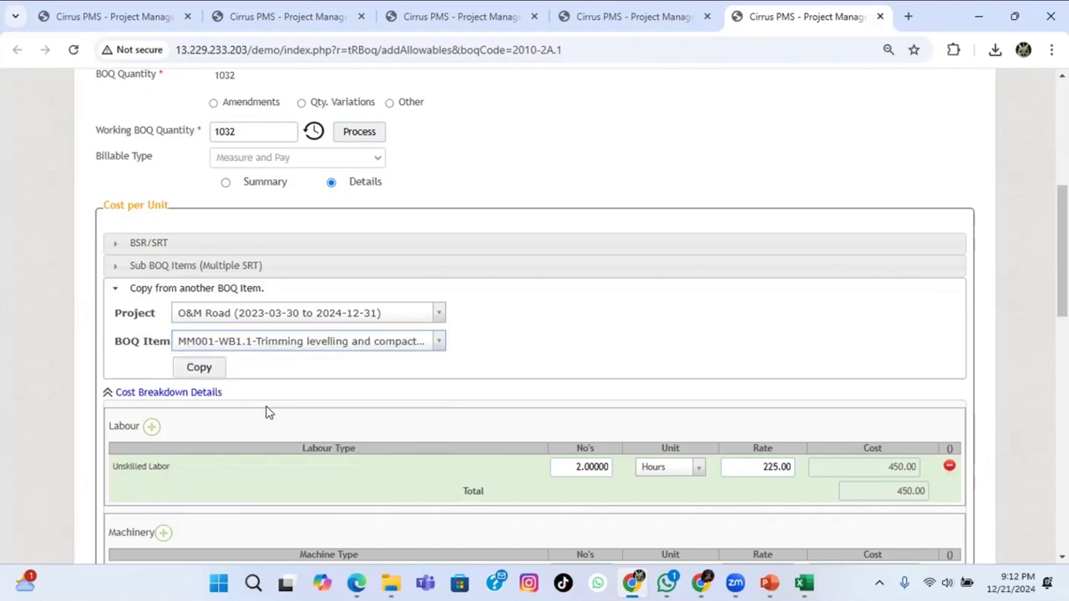
left_click(198, 368)
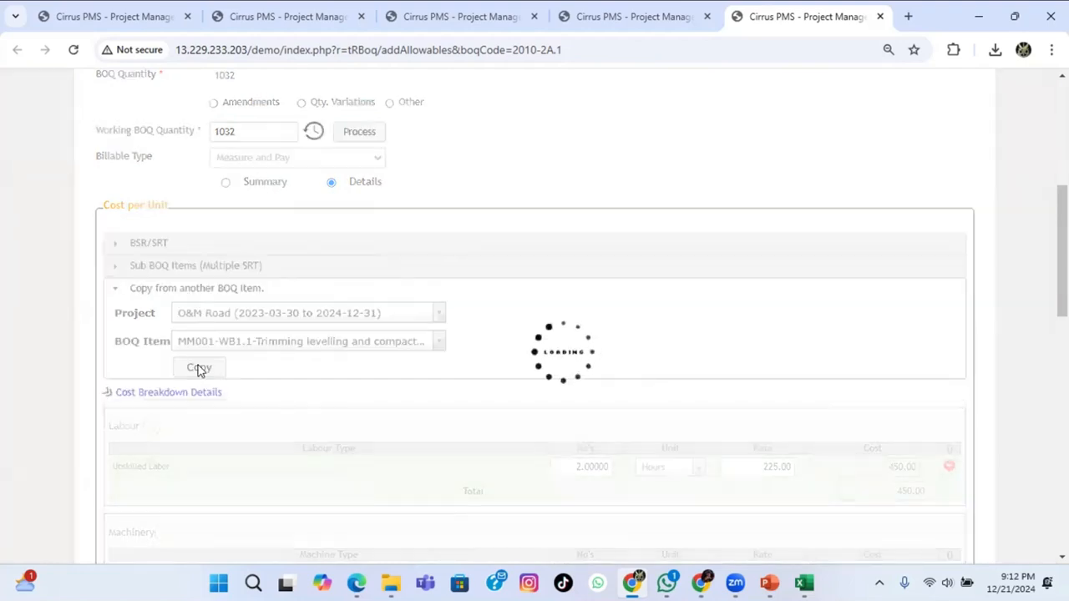
Review the copied cost summary, expand the cost breakdown details and check the labour, machinery, fuel, overhead and rate figures.
scroll(584, 308, "down", 2)
scroll(598, 304, "down", 1)
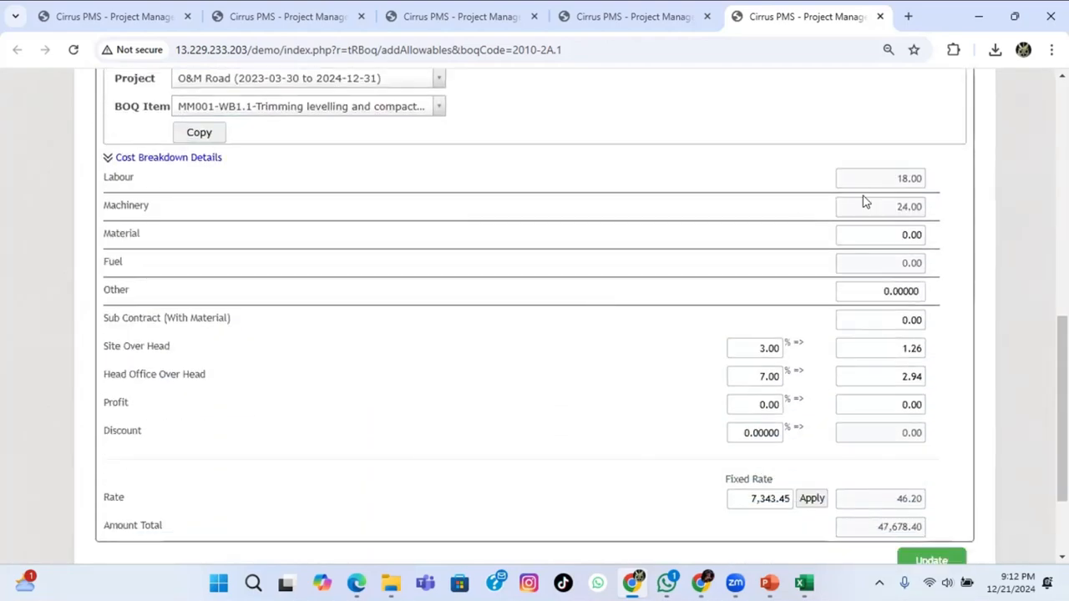
left_click(109, 158)
scroll(573, 303, "down", 2)
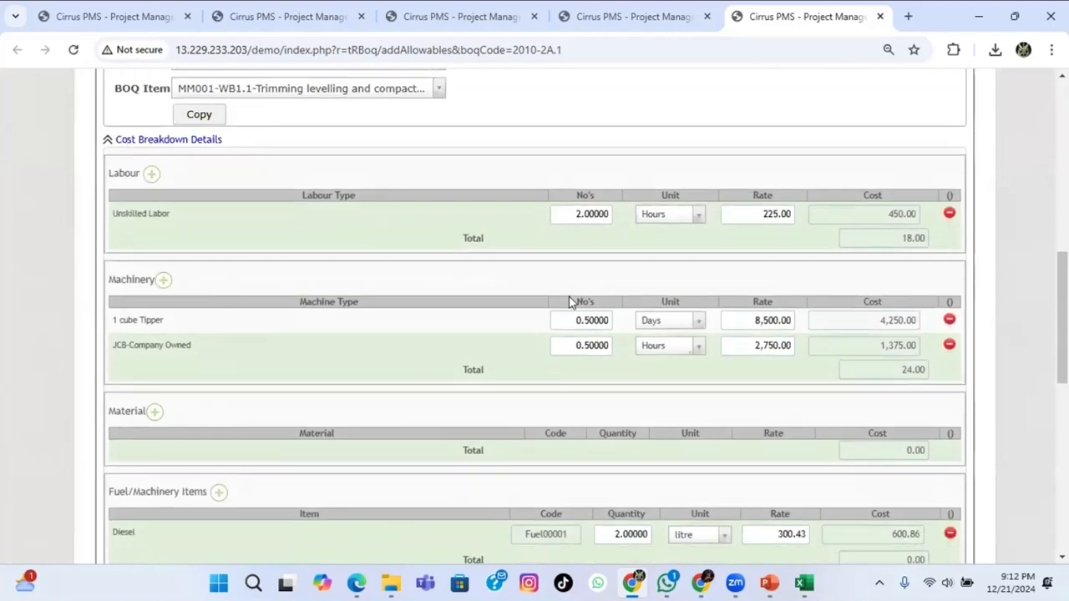
scroll(571, 331, "down", 4)
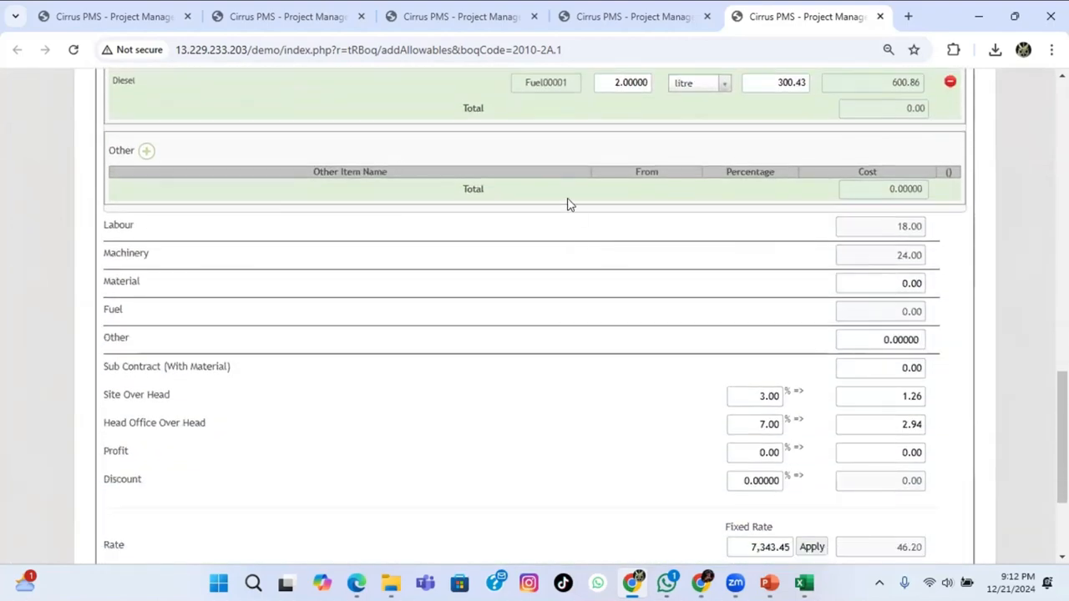
scroll(544, 384, "down", 2)
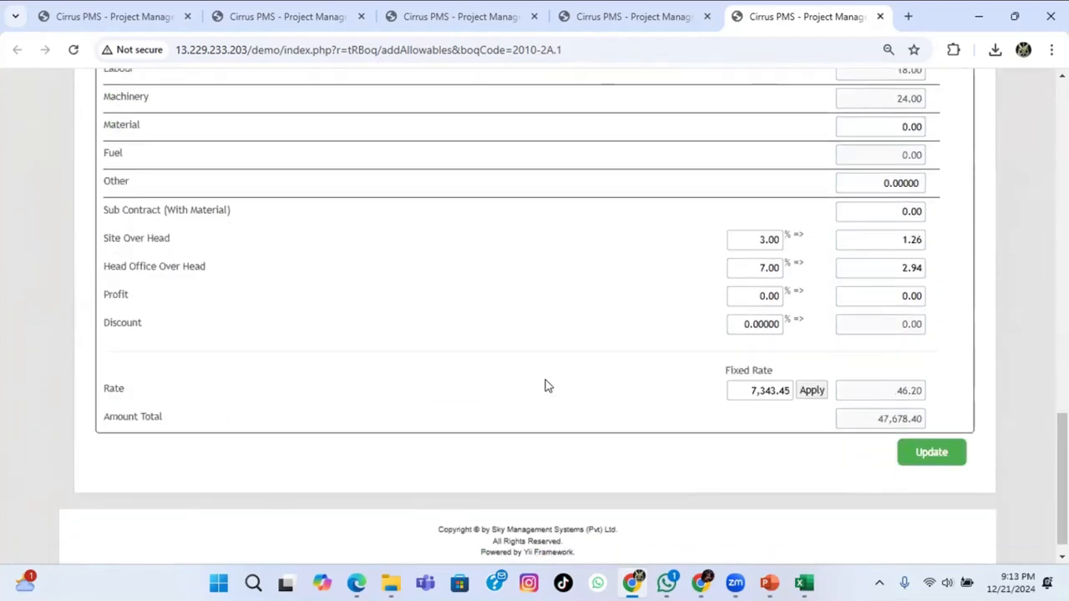
scroll(470, 390, "up", 12)
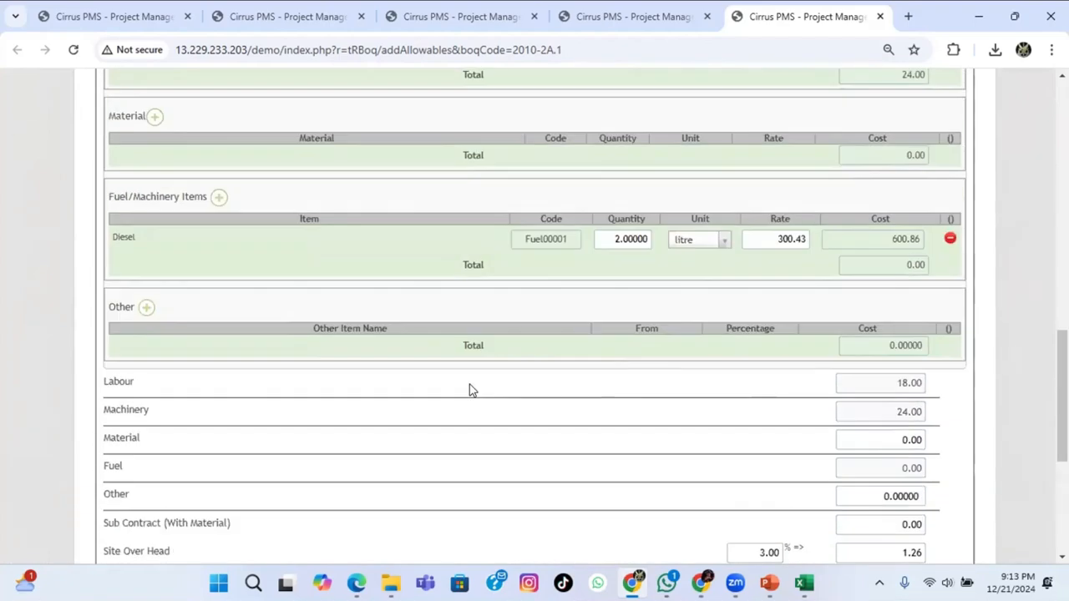
scroll(566, 259, "up", 1)
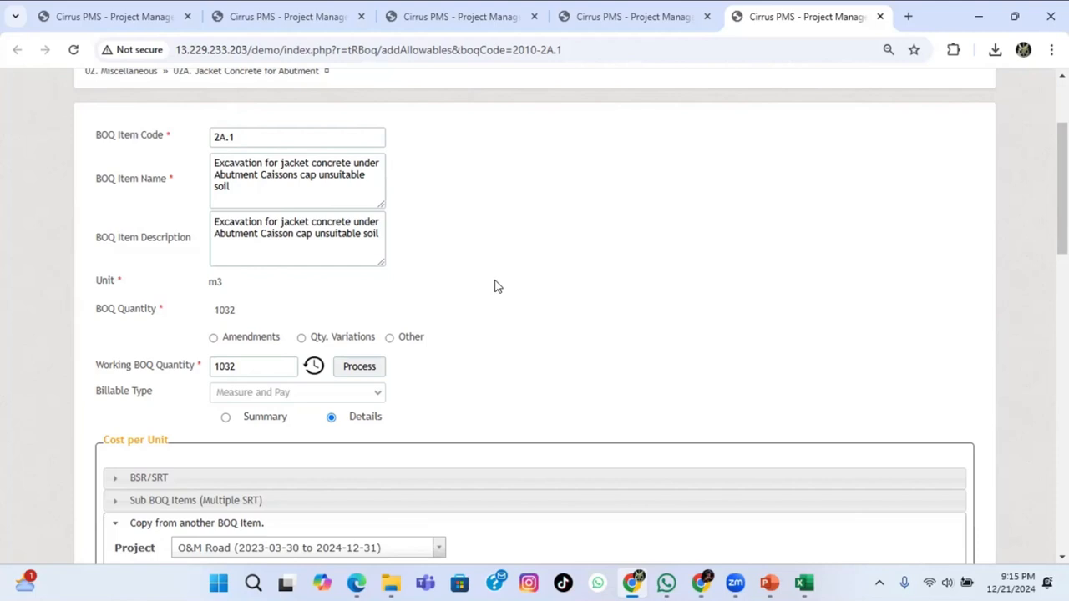
scroll(532, 293, "down", 2)
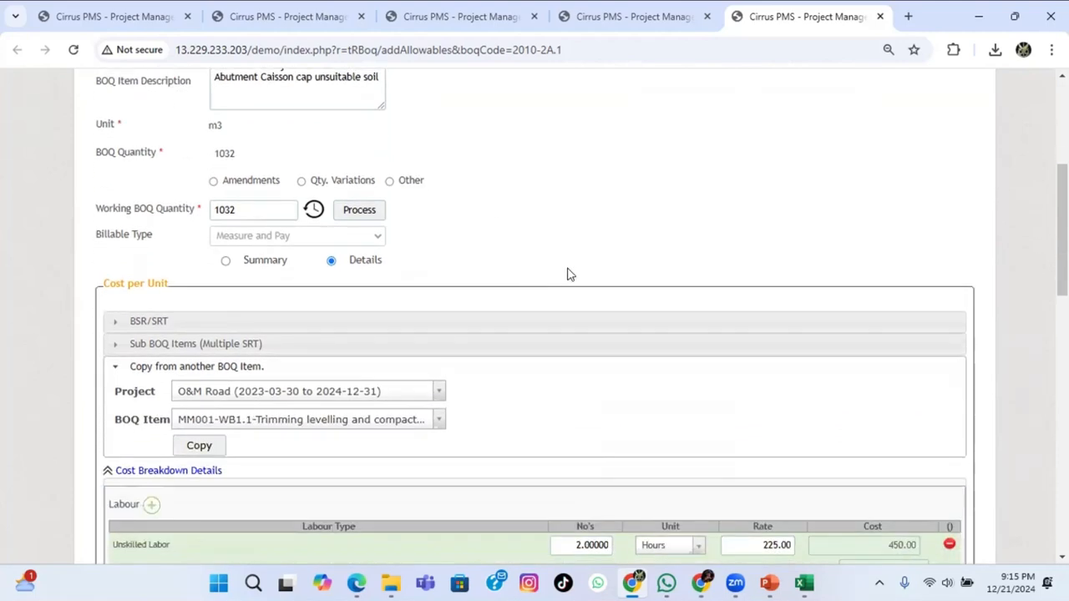
scroll(564, 277, "up", 4)
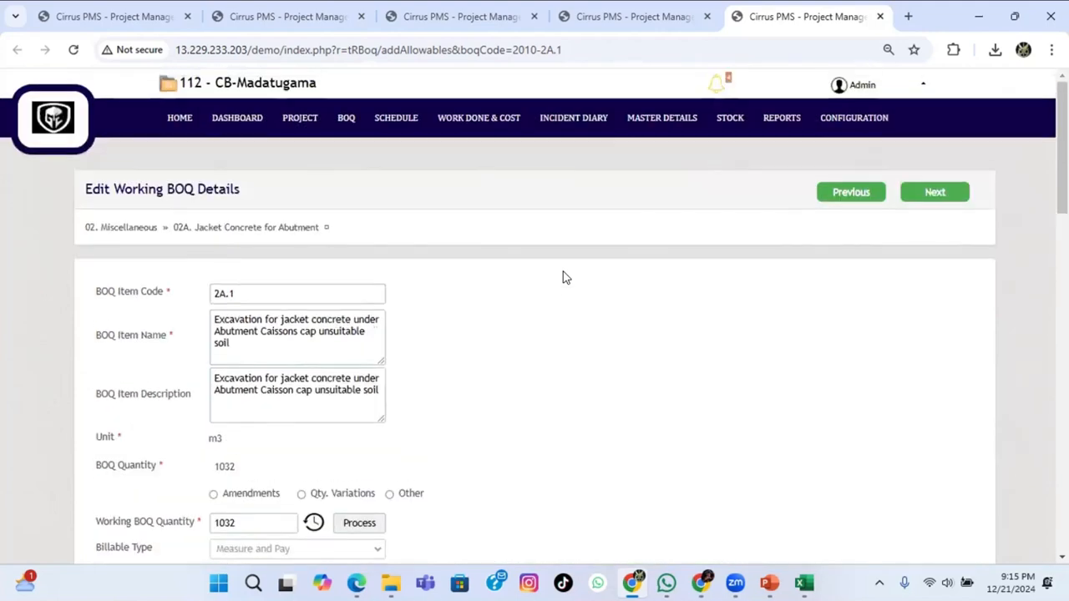
Open the project dashboard and view the Cost Revenue Analysis for CB-Madatugama.
left_click(234, 121)
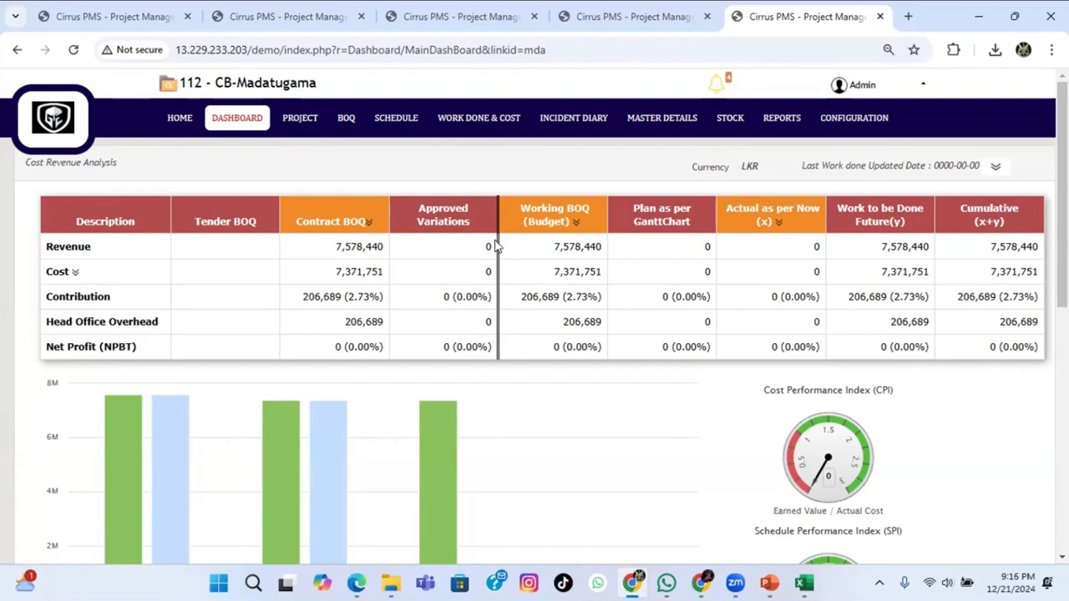
scroll(496, 246, "down", 1)
scroll(496, 246, "up", 1)
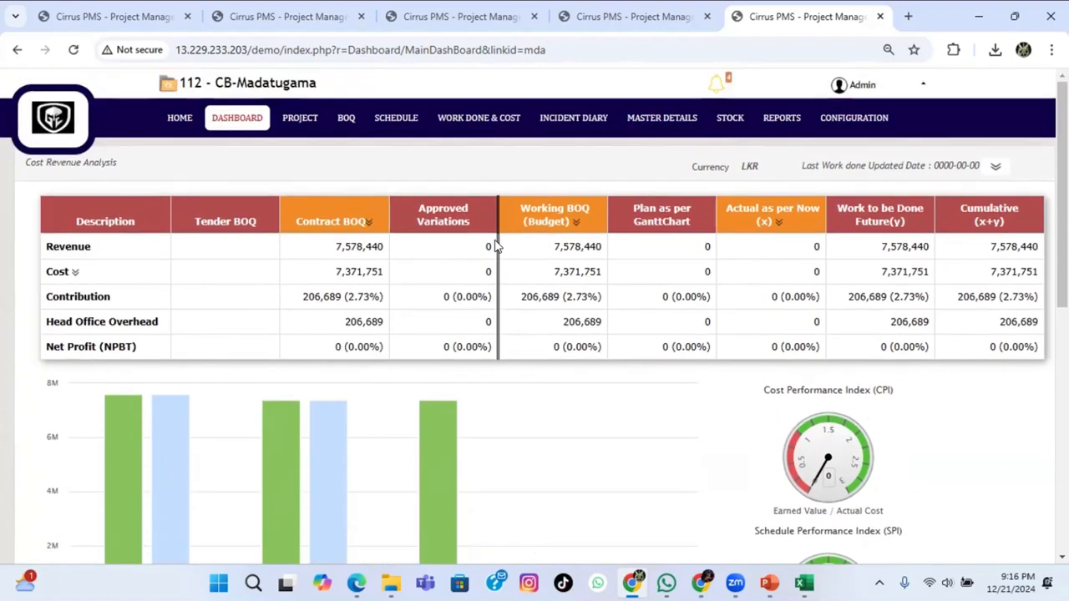